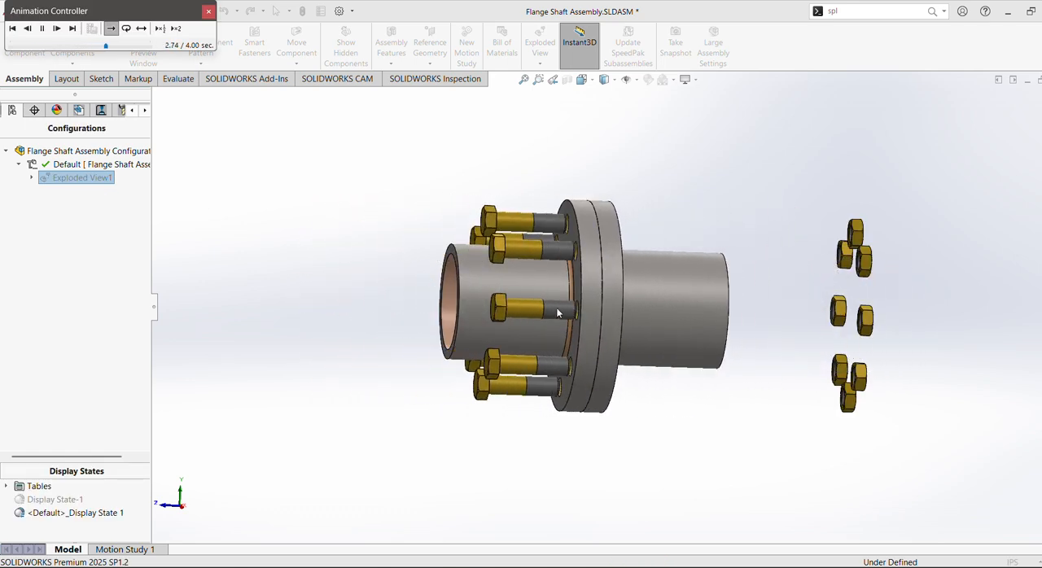
Play the exploded view animation of the flange shaft assembly and close the animation controls.
right_click(75, 179)
click(106, 197)
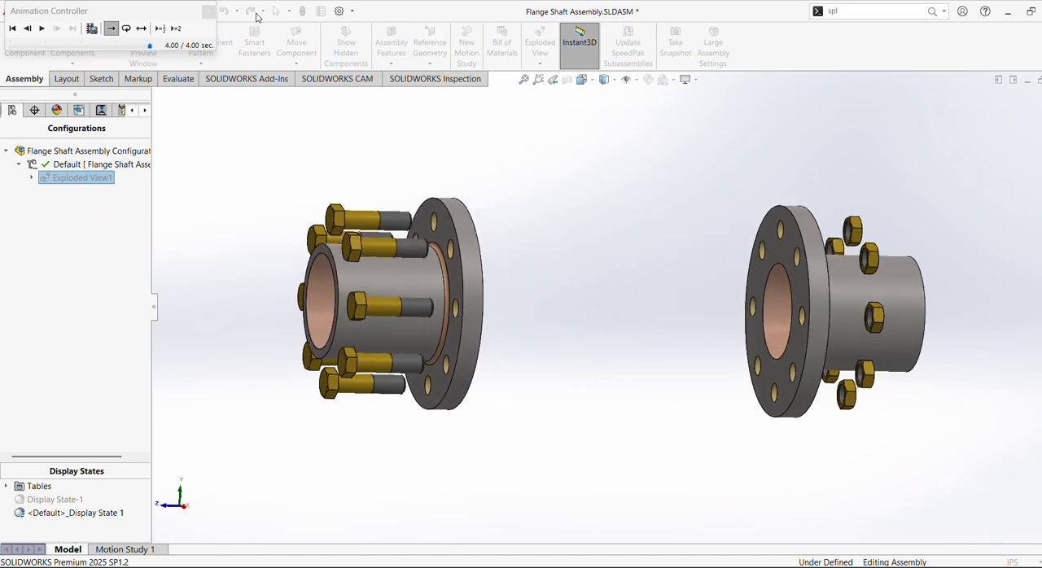
click(209, 11)
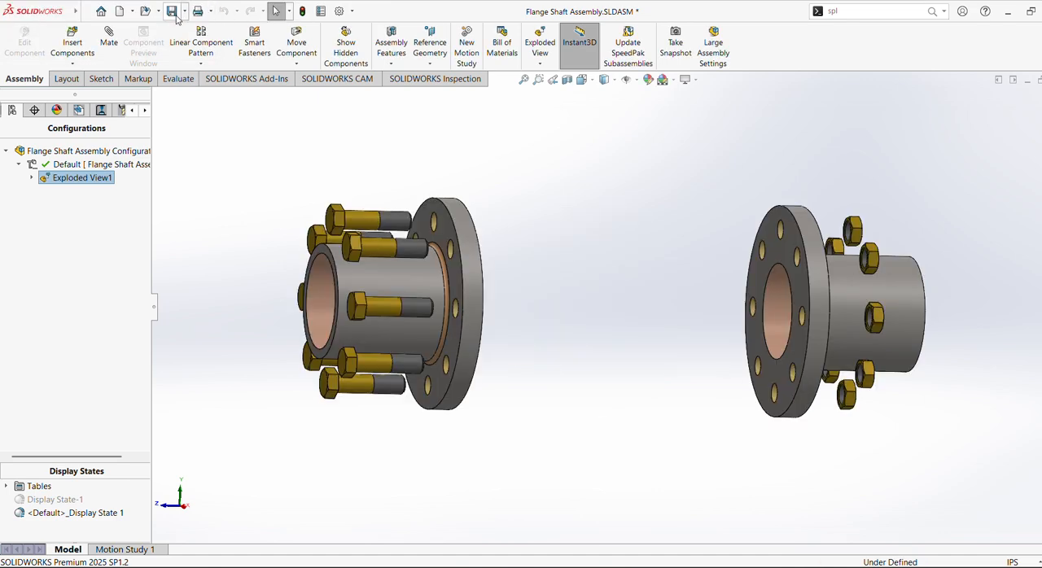
Create a new part document and open a sketch on the Front Plane.
click(127, 12)
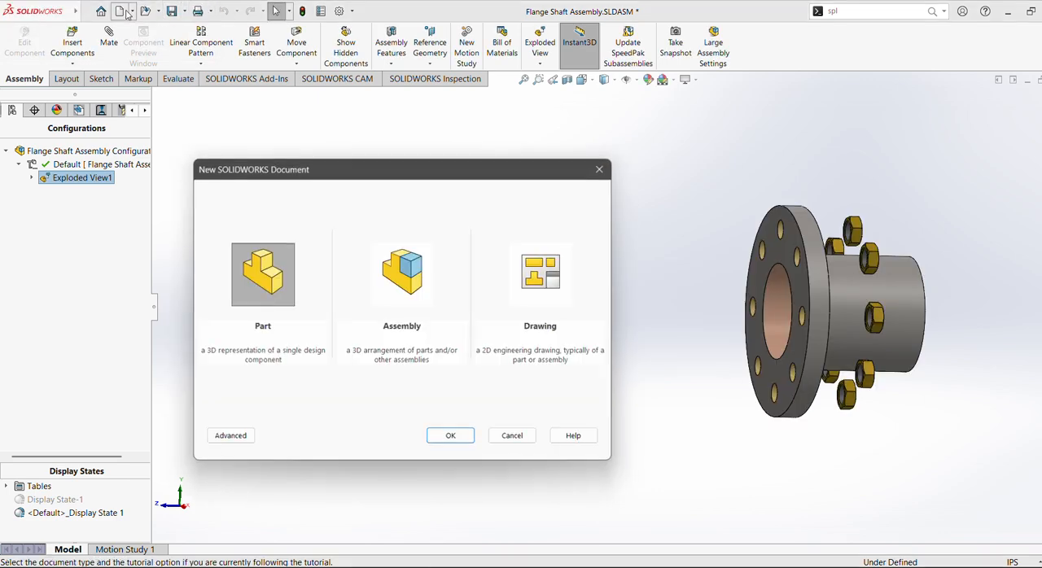
click(452, 436)
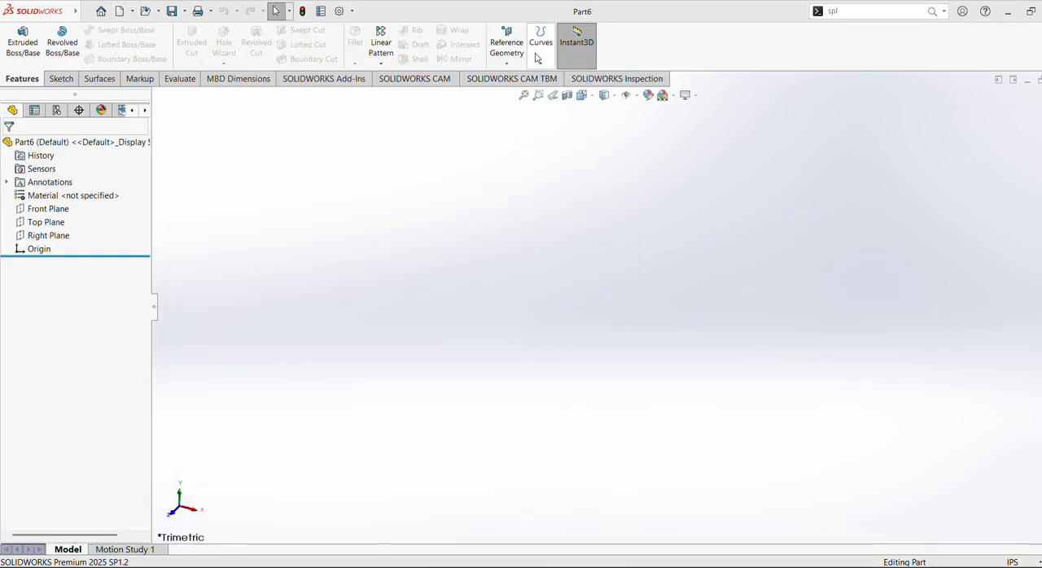
click(44, 209)
click(46, 195)
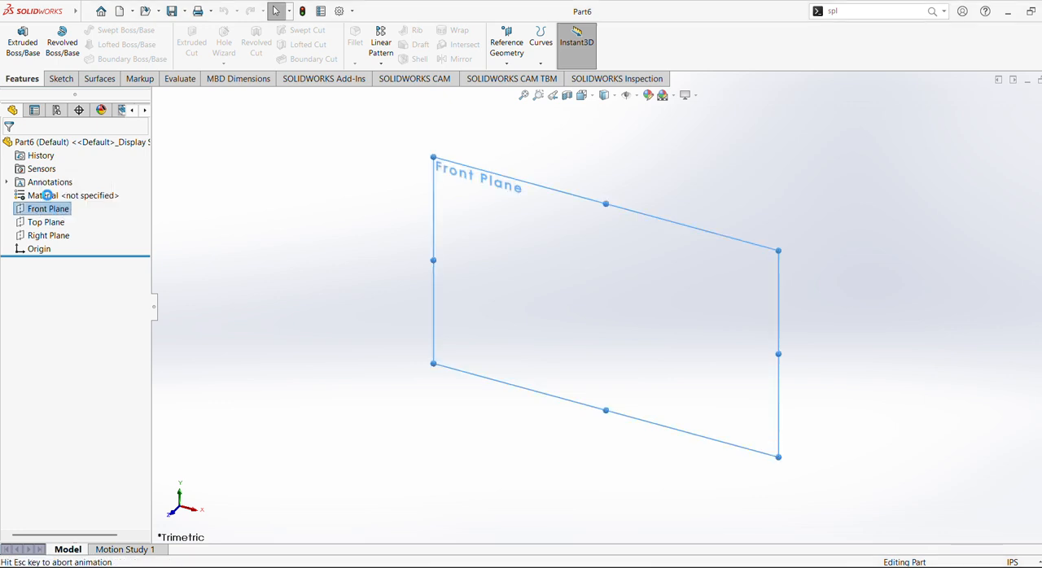
Set the part's document units to MMGS (millimeter, gram, second) and apply the Plain White scene.
click(1013, 562)
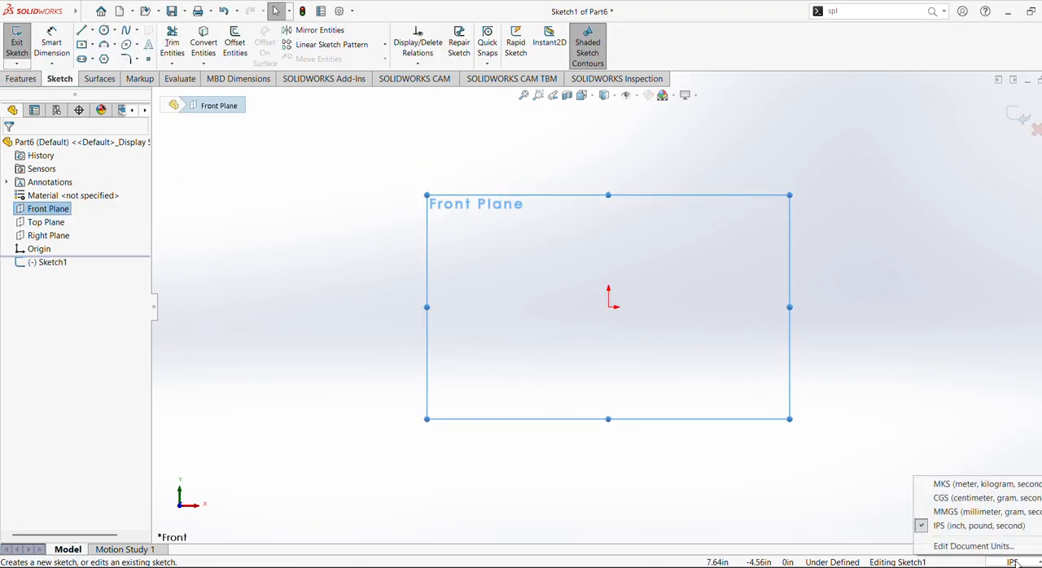
click(934, 510)
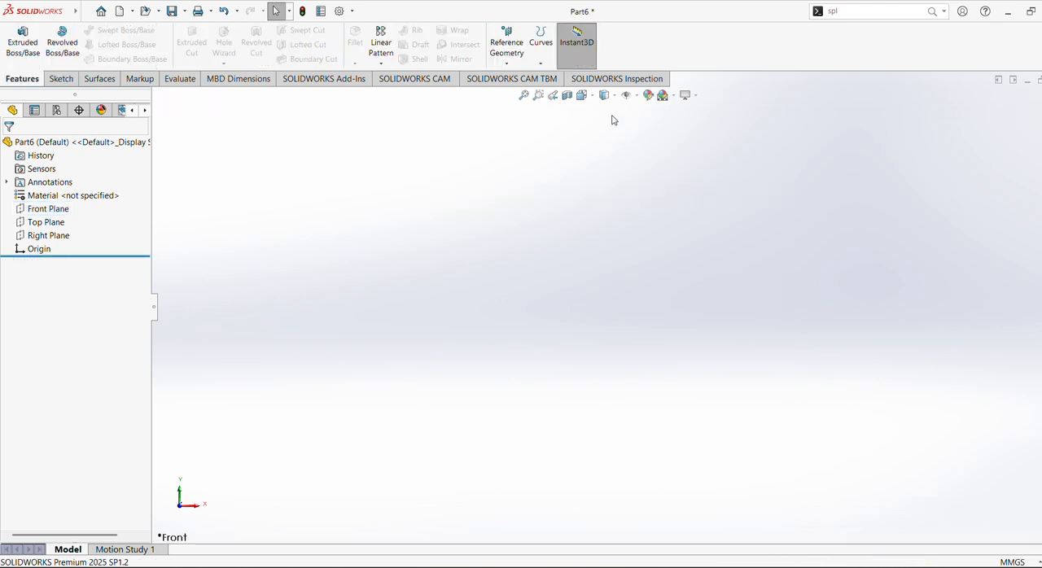
click(672, 95)
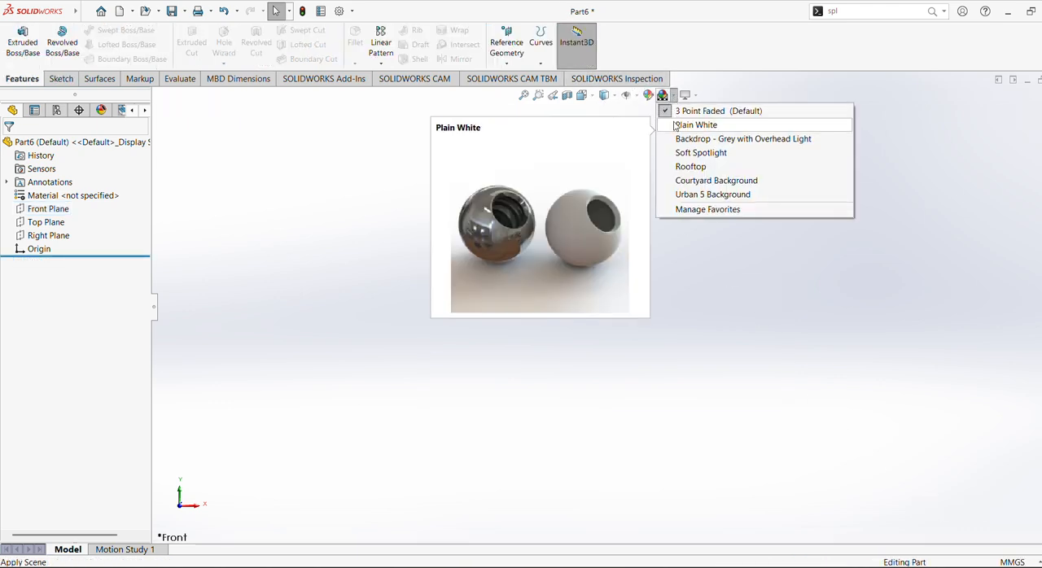
click(680, 123)
Sketch a circle centred on the origin on the Front Plane and dimension its diameter to 220 mm.
click(48, 209)
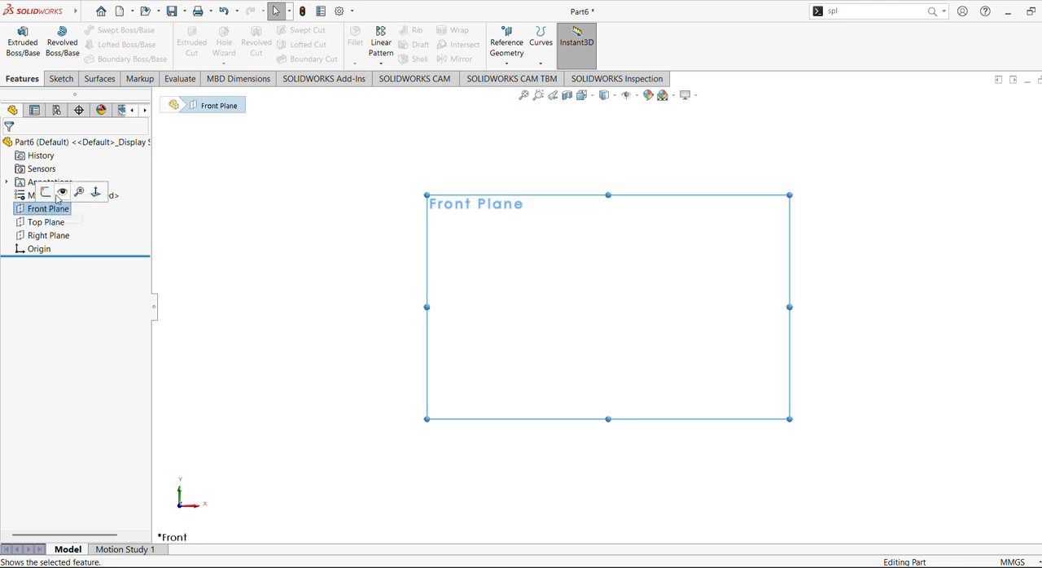
click(45, 188)
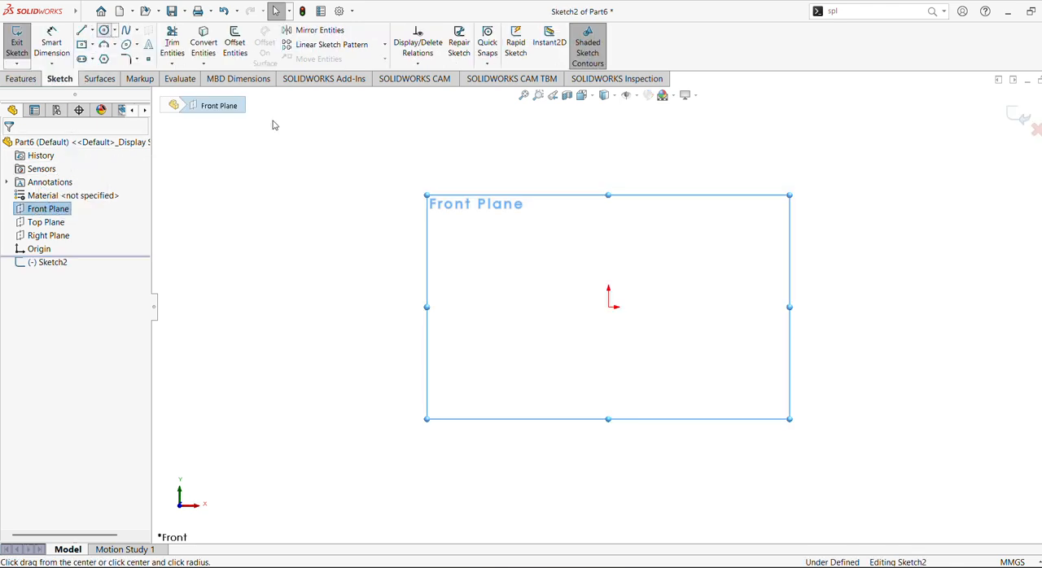
click(608, 307)
click(679, 376)
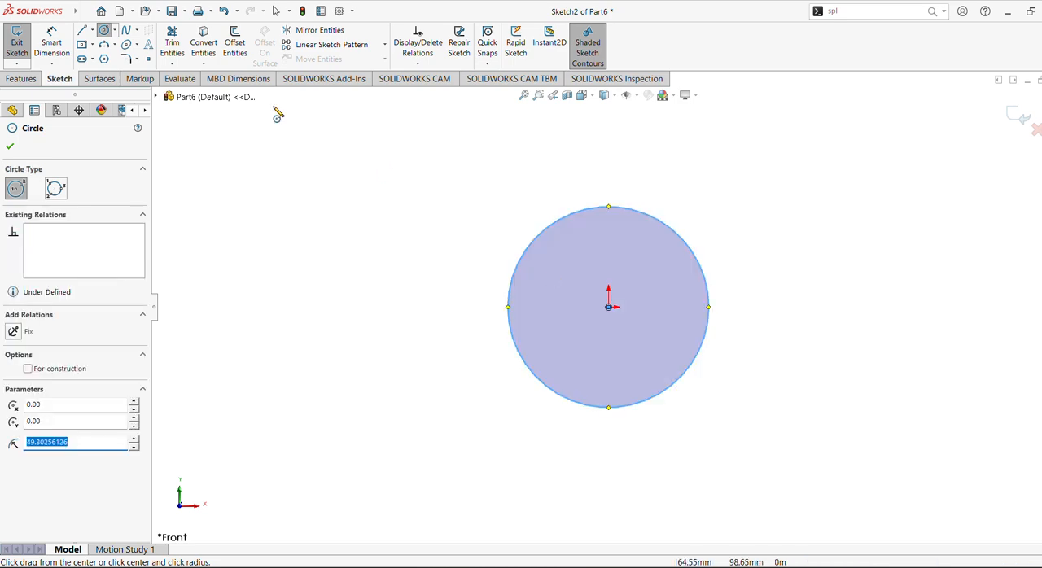
click(52, 46)
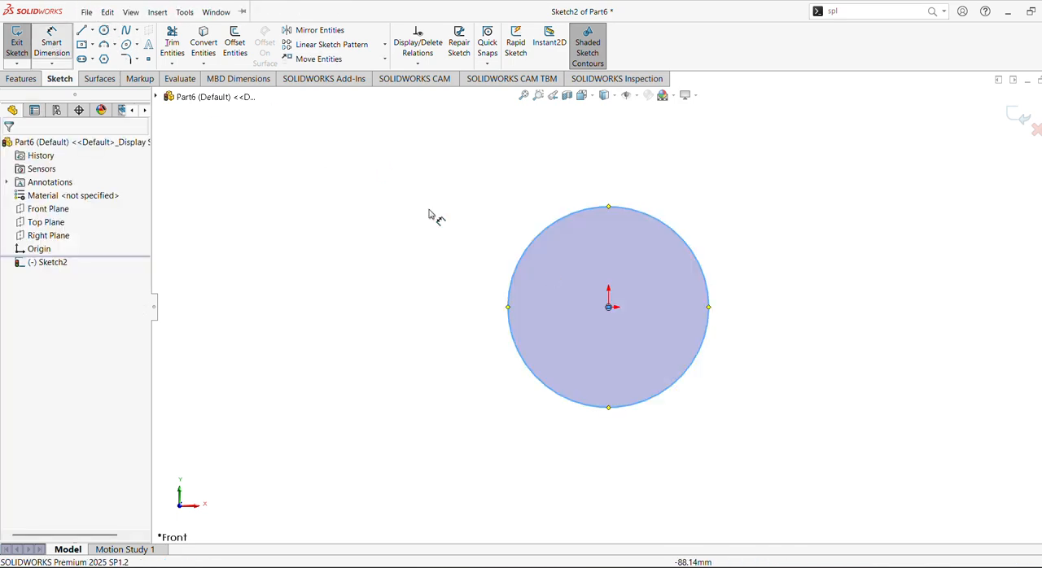
click(511, 291)
click(423, 271)
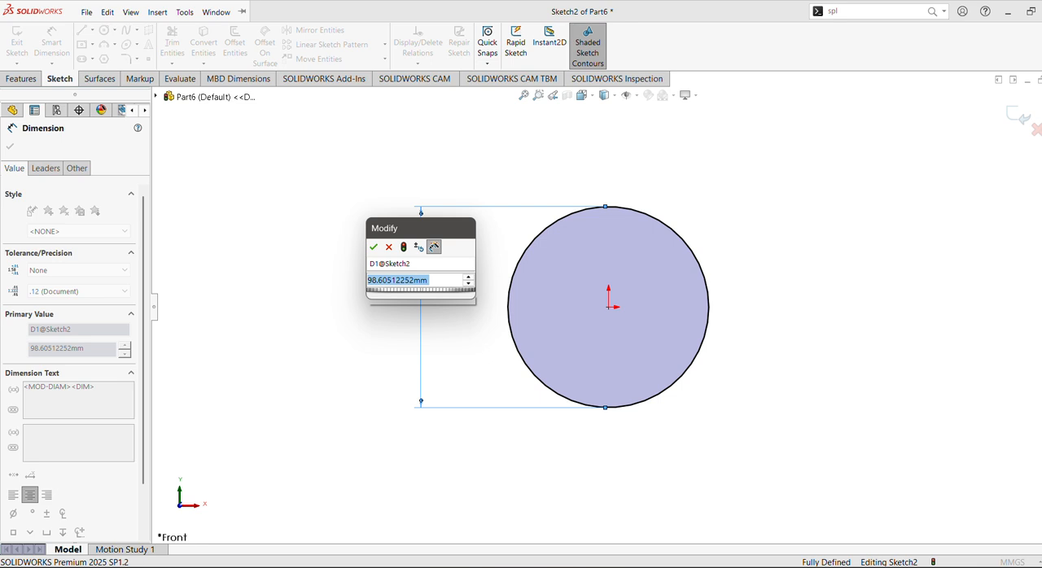
text(220)
key(Return)
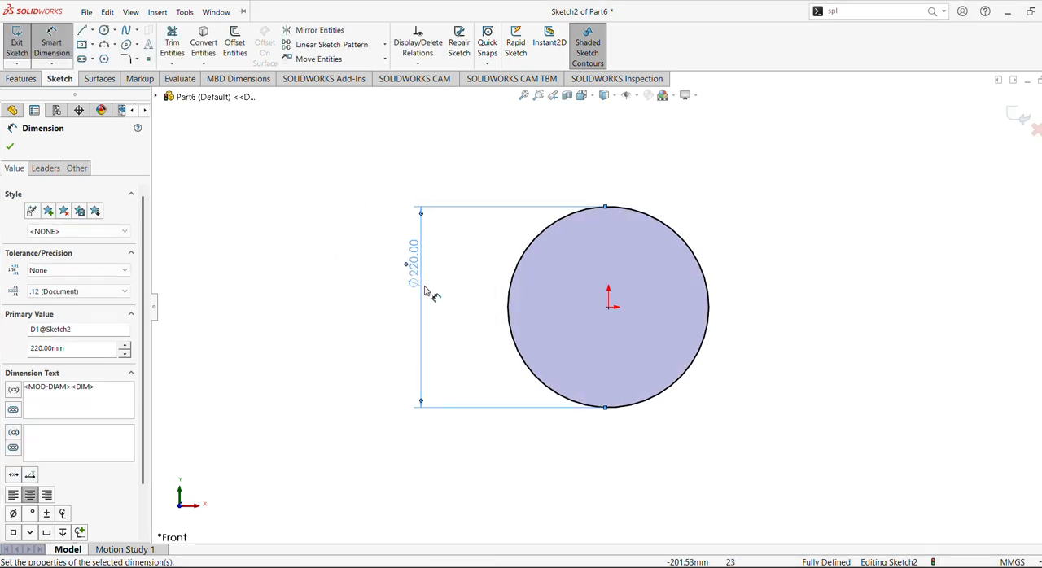
Extrude the 220 mm circle as a blind boss 22 mm deep to form the flange disc.
click(20, 79)
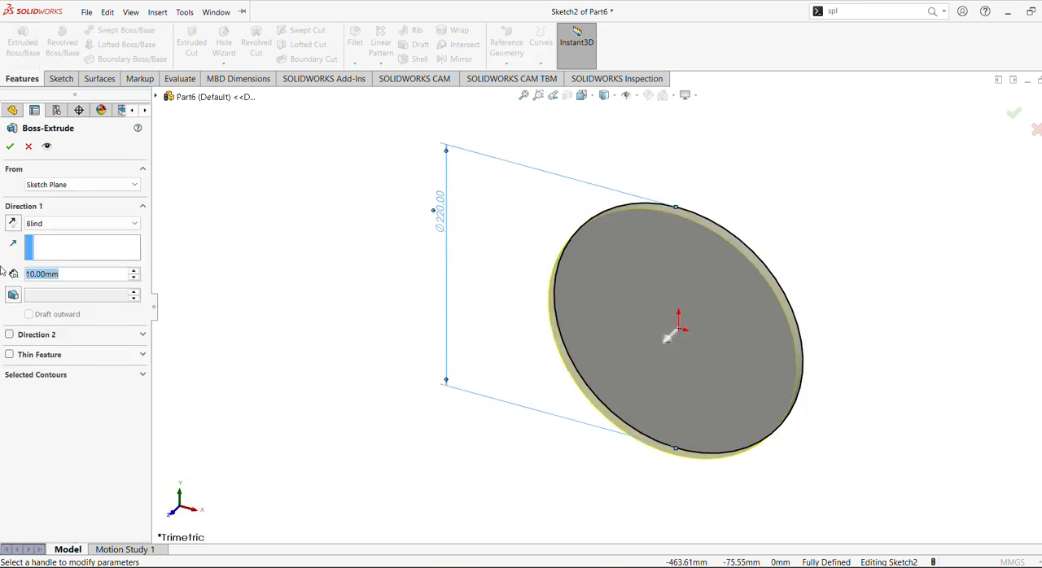
text(22)
key(Return)
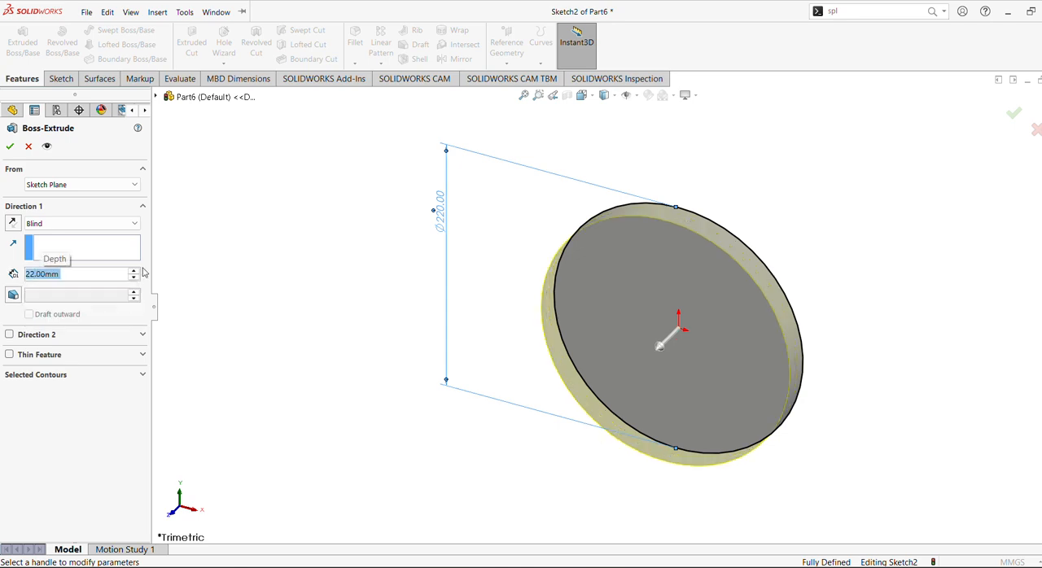
click(10, 147)
Sketch a circle centred on the origin on the disc's front face and dimension its diameter to 120 mm.
click(693, 285)
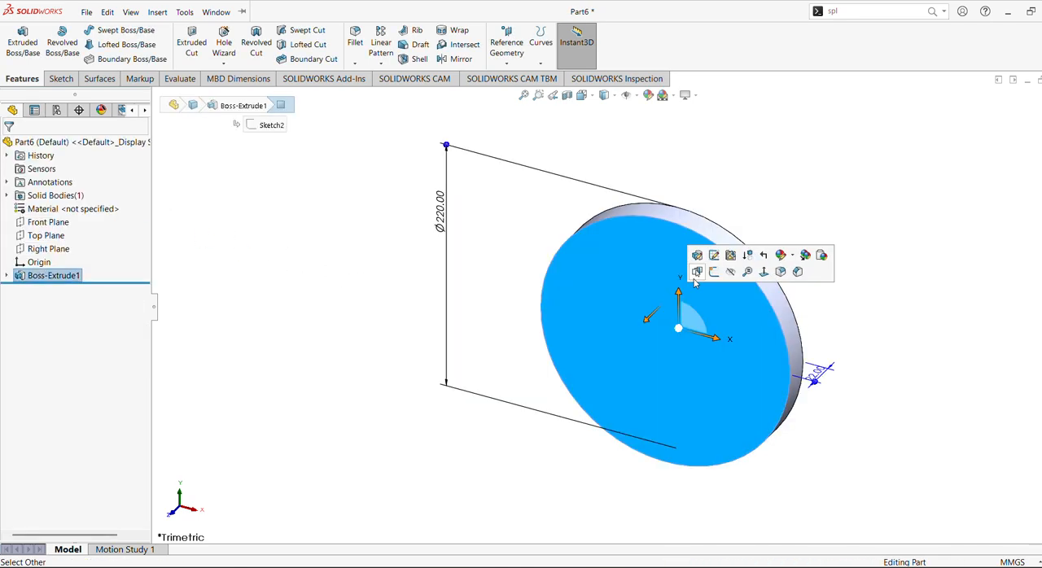
click(696, 272)
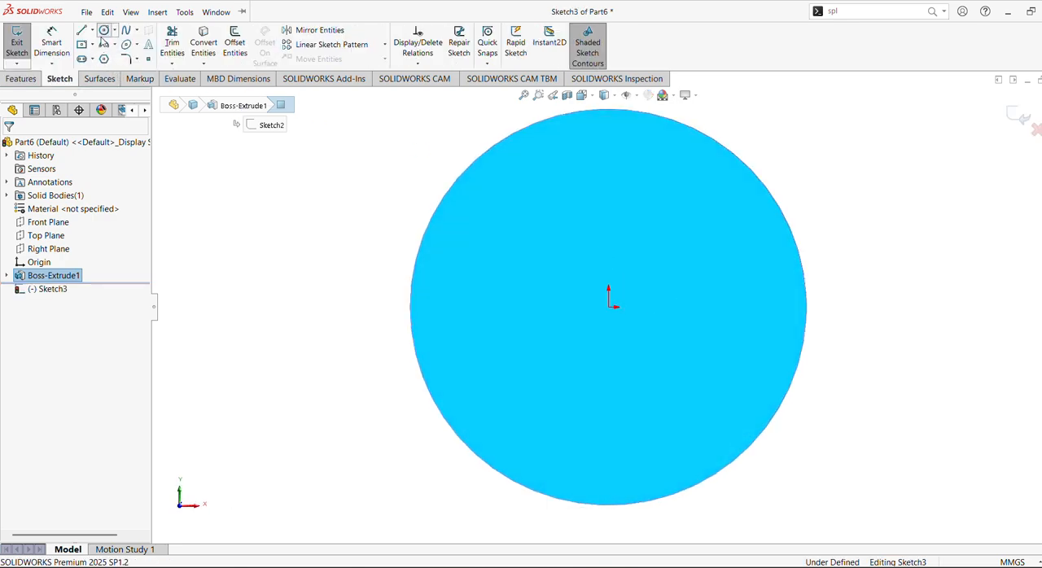
click(103, 33)
click(608, 308)
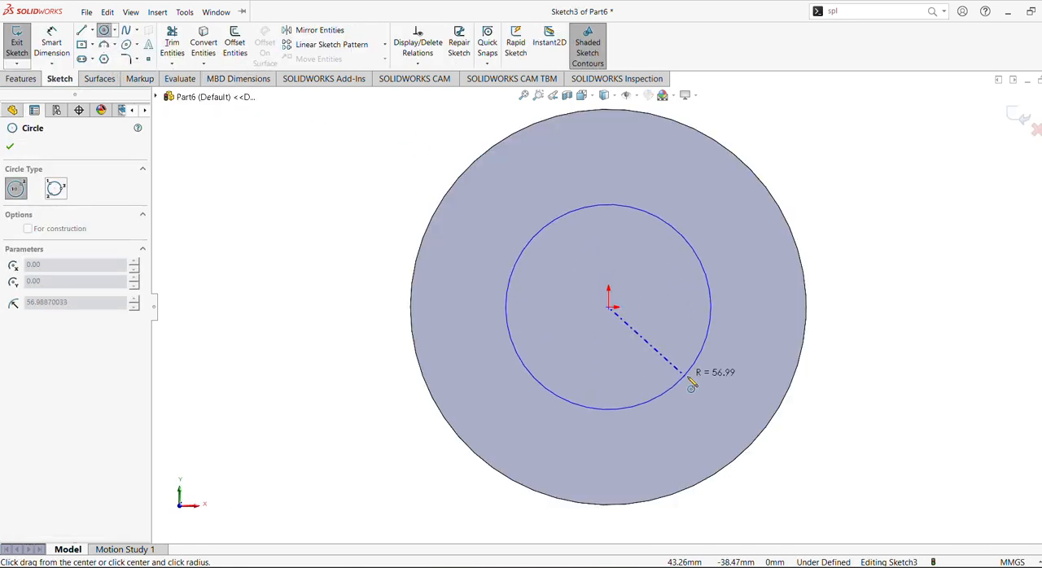
click(696, 393)
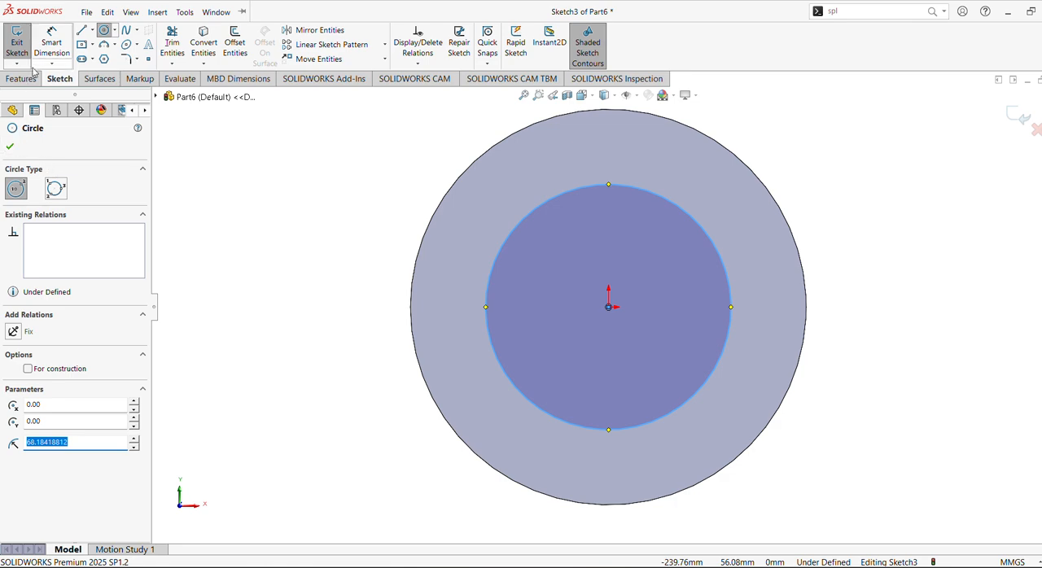
click(51, 42)
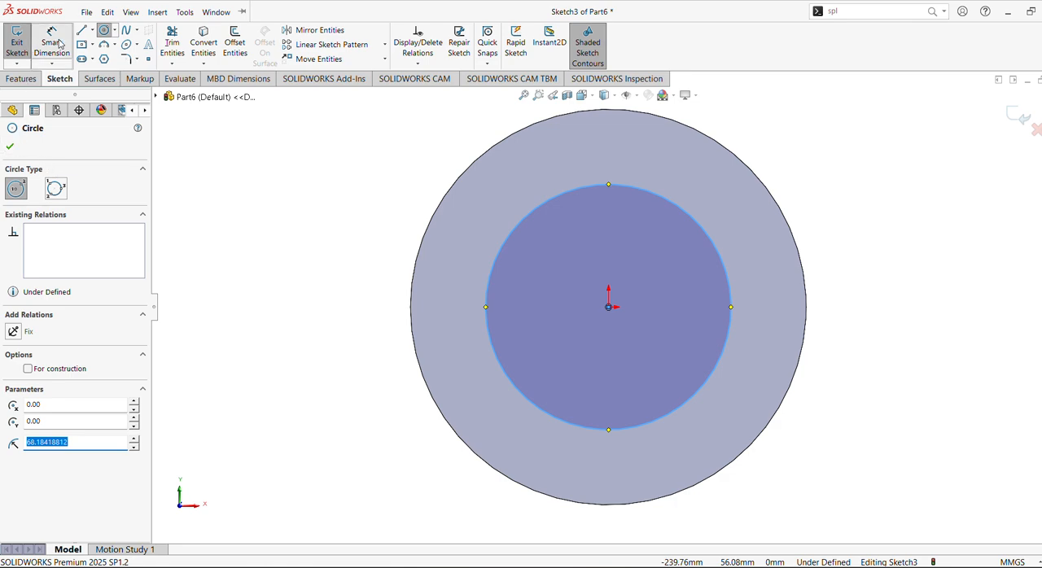
click(535, 218)
click(460, 218)
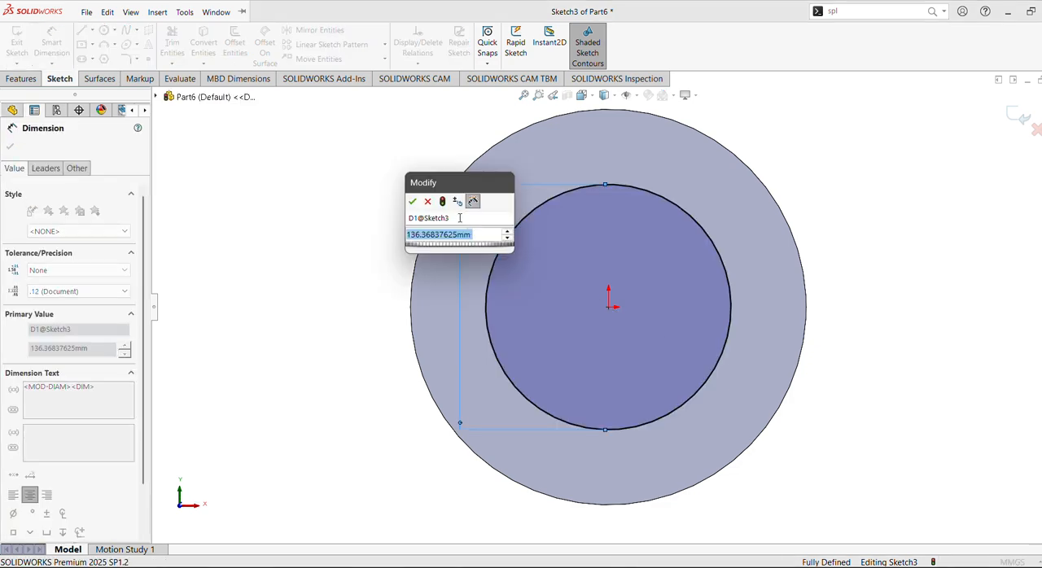
text(120)
key(Return)
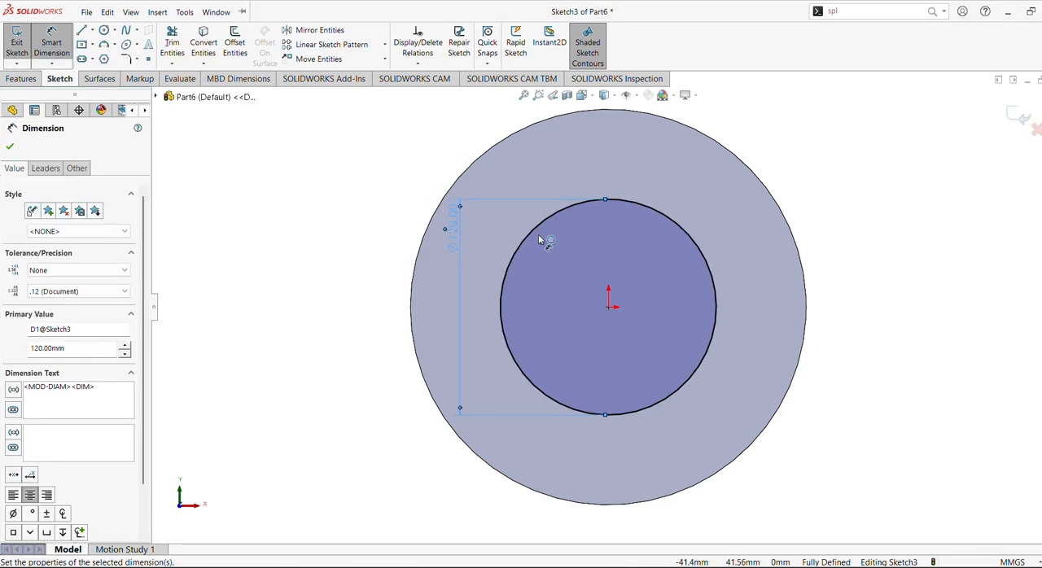
click(9, 145)
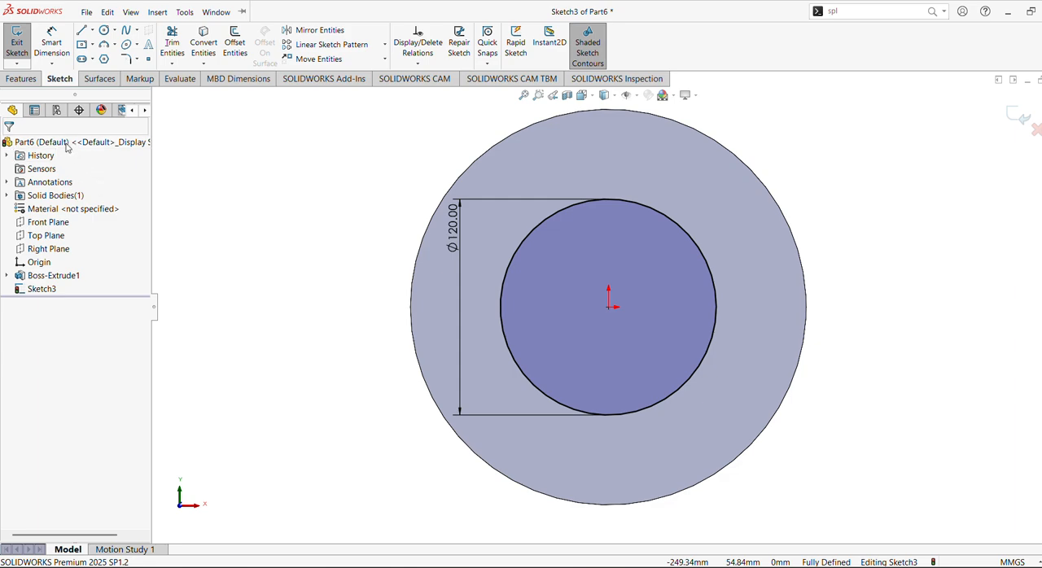
Extrude the 120 mm circle outward from the disc 120 mm as a blind boss merged with the flange.
click(22, 78)
click(22, 43)
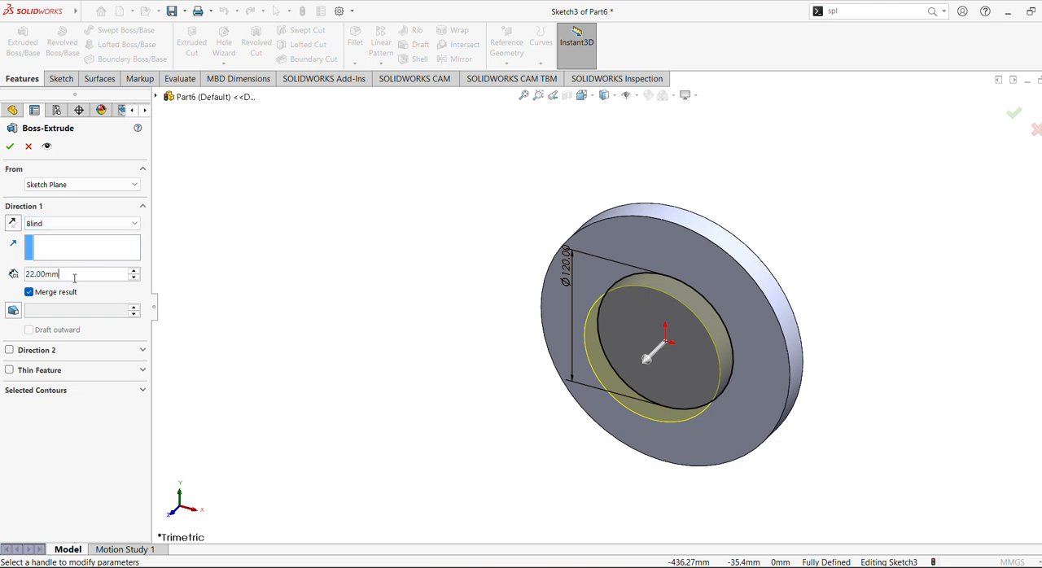
text(120)
key(Return)
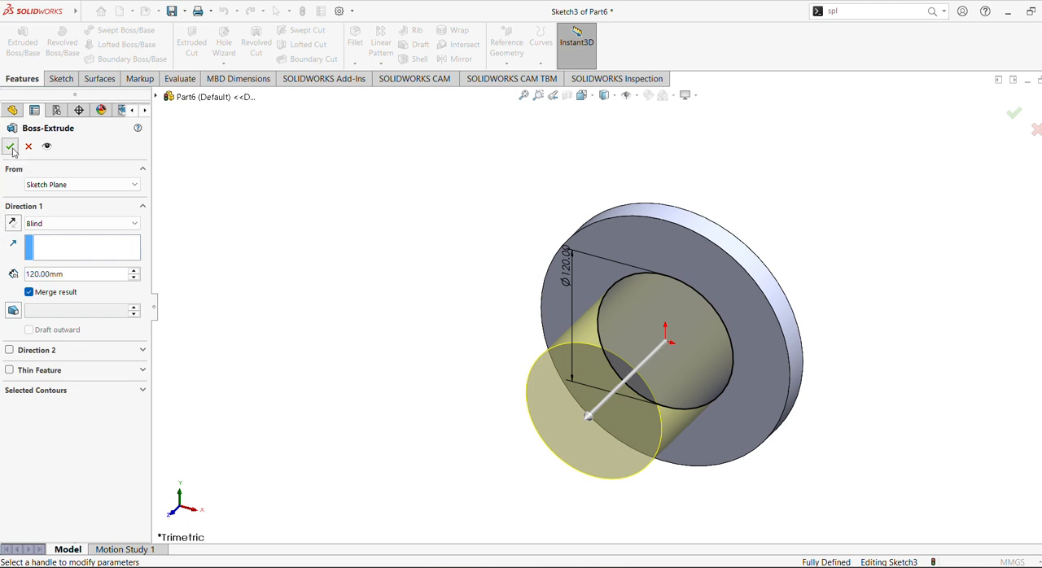
click(11, 149)
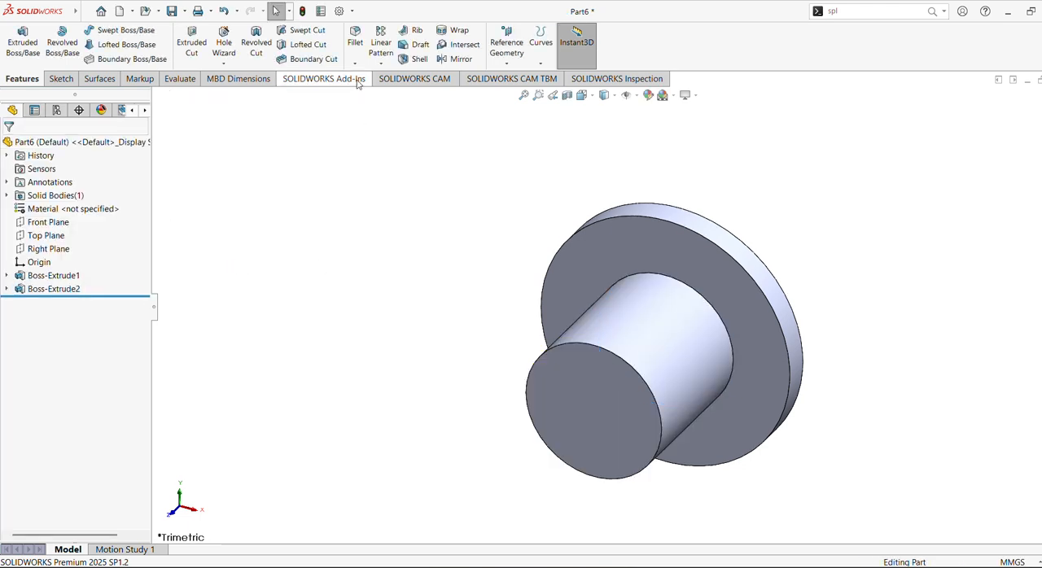
Sketch a circle centred on the origin on the hub's end face and dimension its diameter to 100 mm.
click(570, 403)
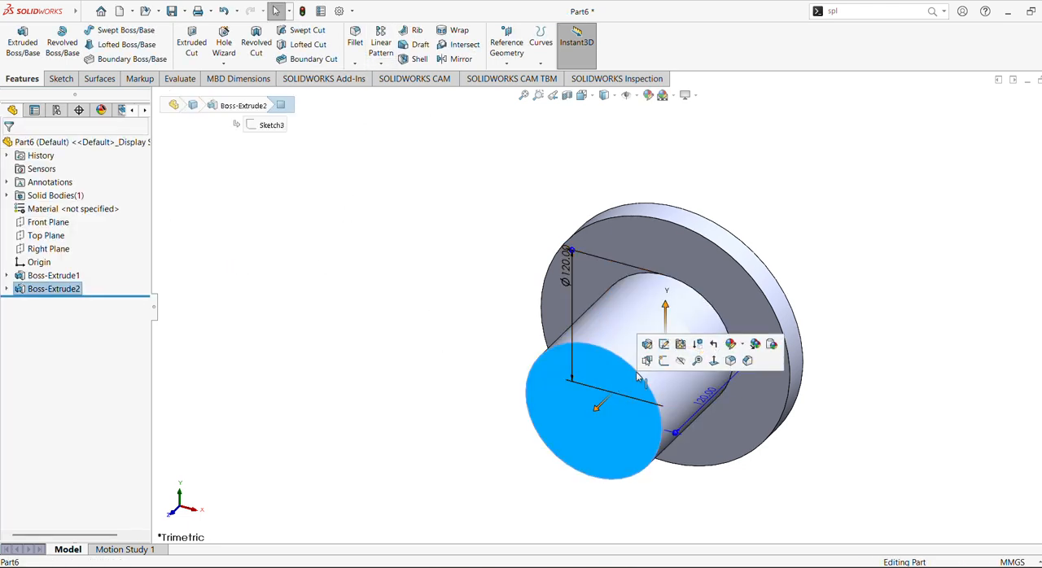
click(660, 367)
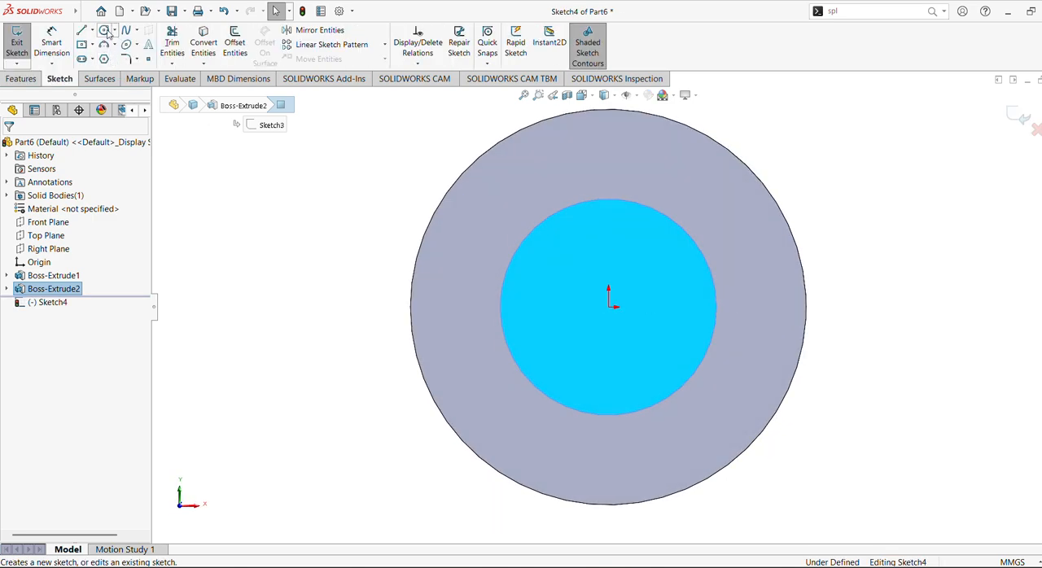
click(105, 31)
click(608, 307)
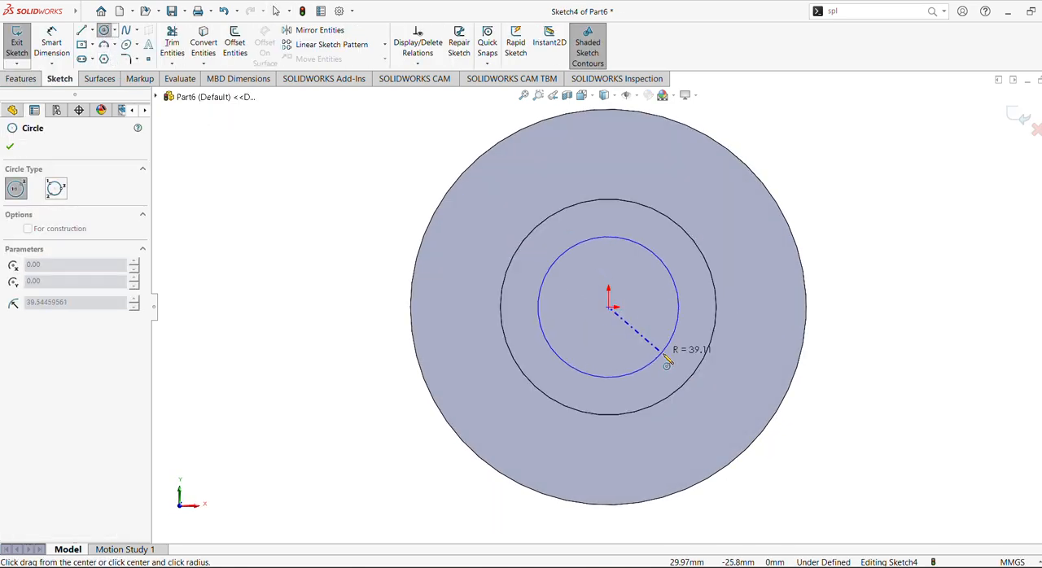
click(666, 361)
click(52, 45)
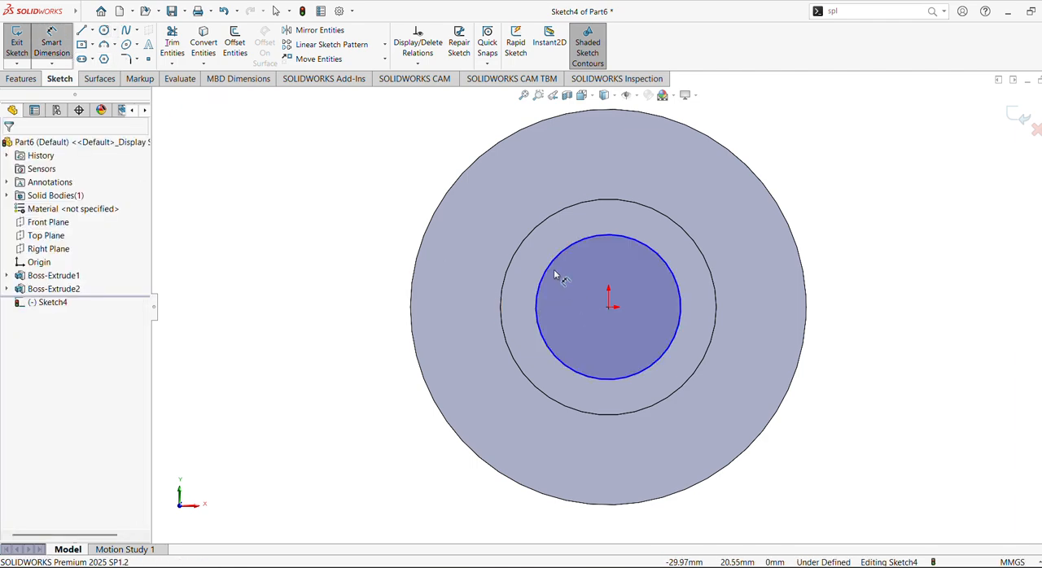
click(553, 271)
click(467, 294)
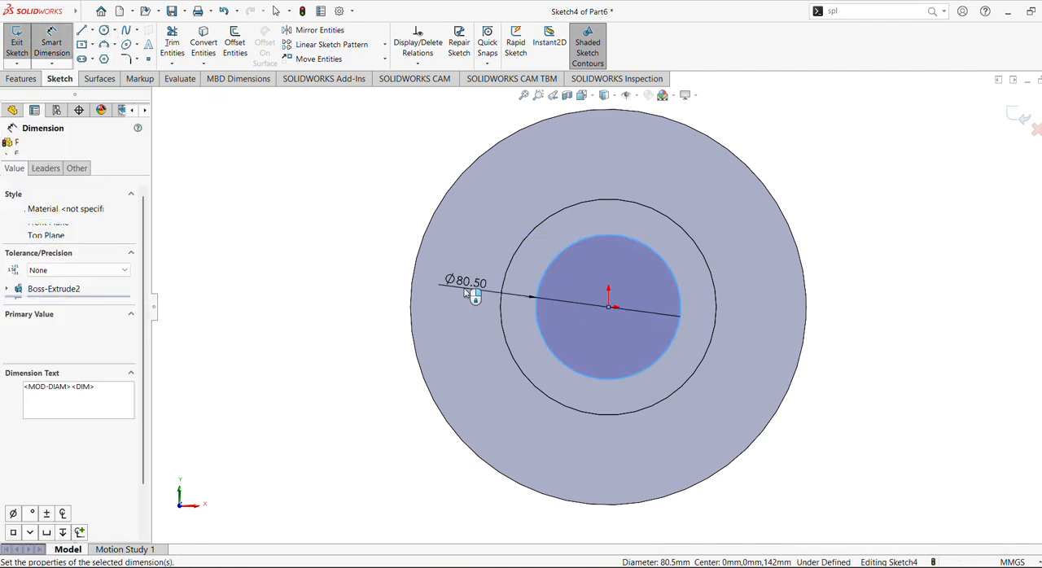
text(100)
key(Return)
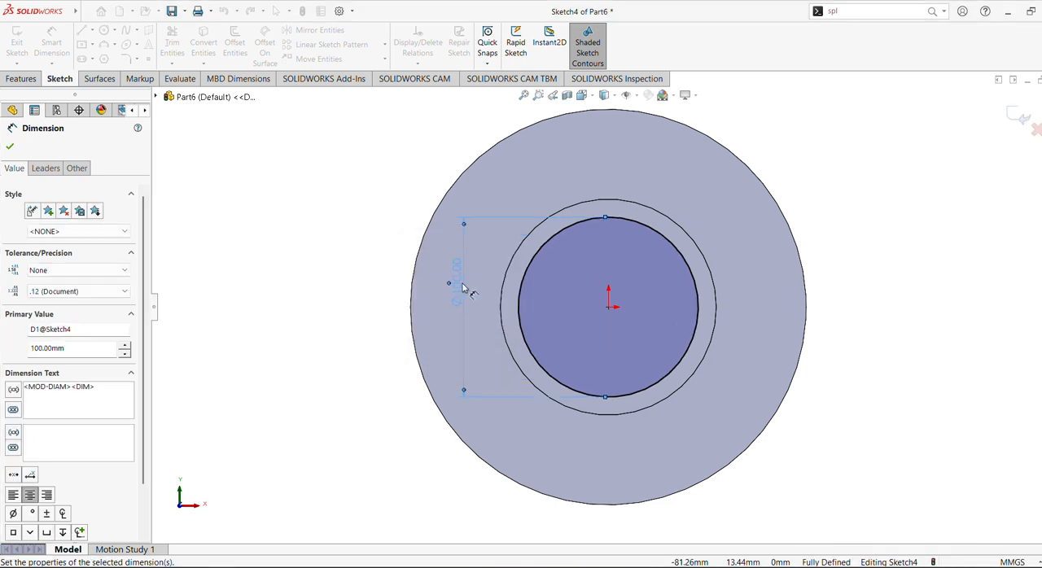
click(9, 147)
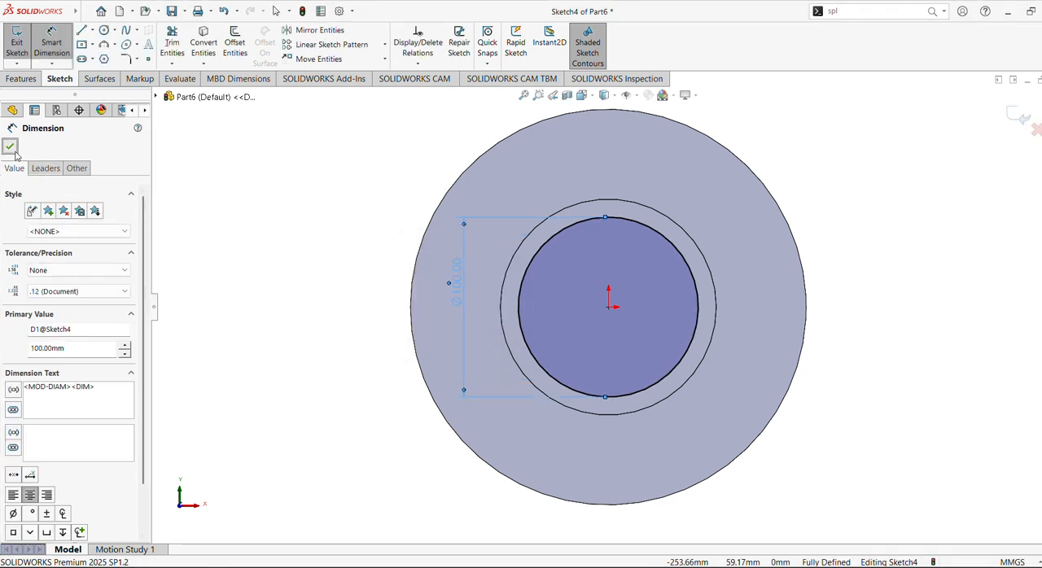
Cut the 100 mm circle through the whole hub and flange with an Extruded Cut set to Through All.
click(21, 80)
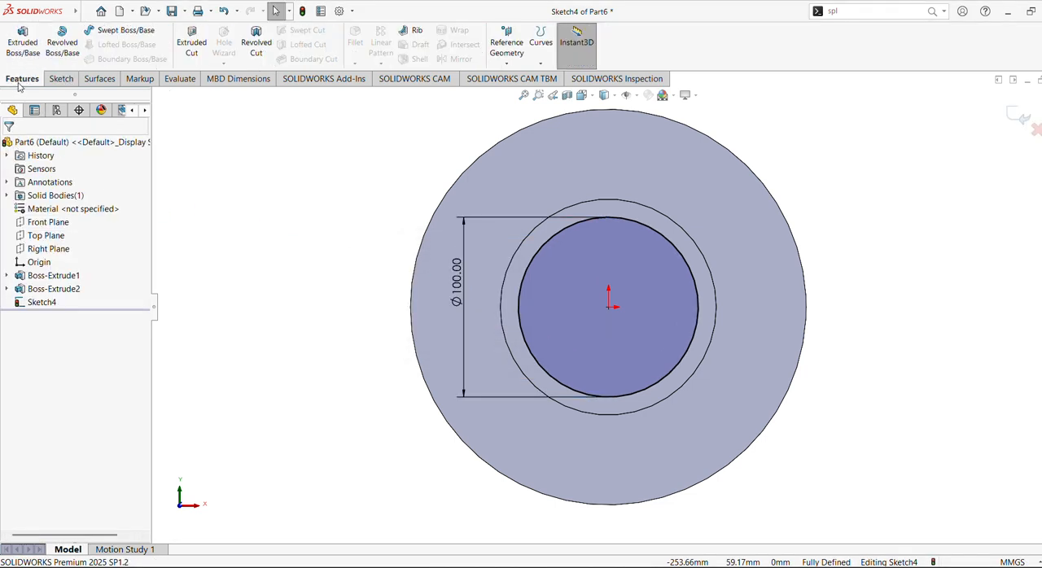
click(192, 42)
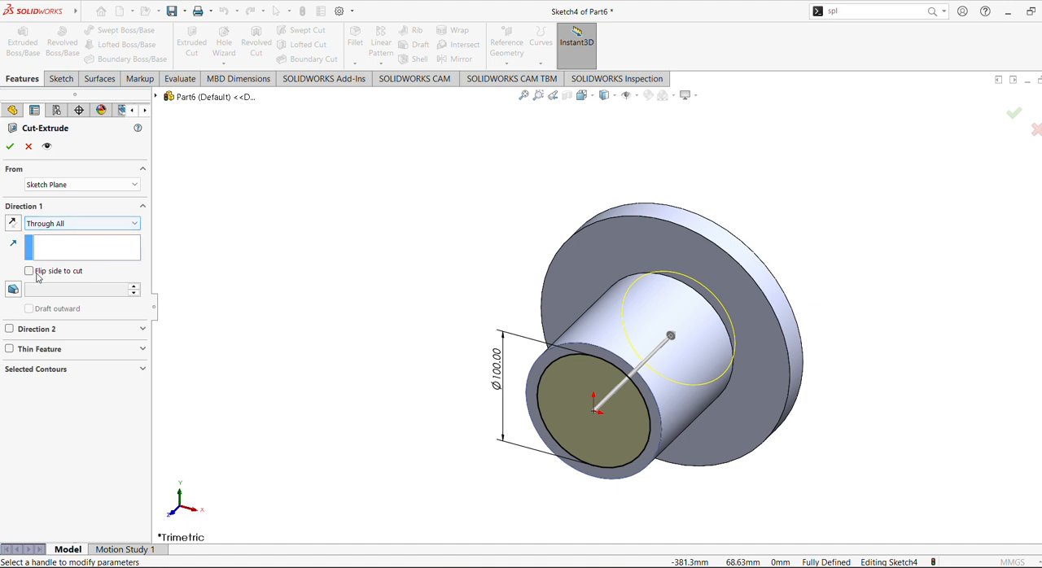
click(10, 147)
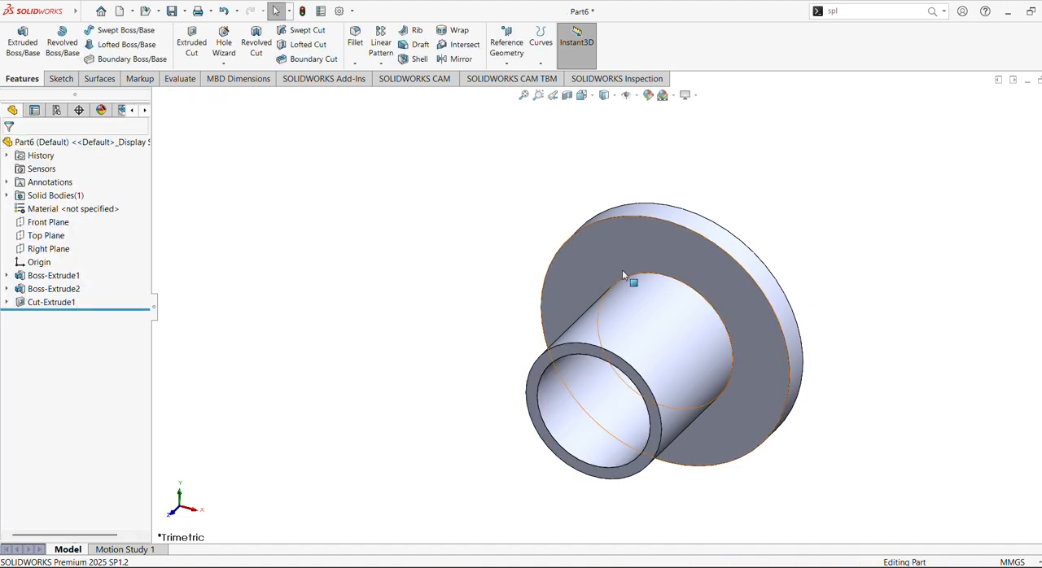
Fillet the circular edge where the hub meets the flange disc with a 5 mm radius.
click(697, 293)
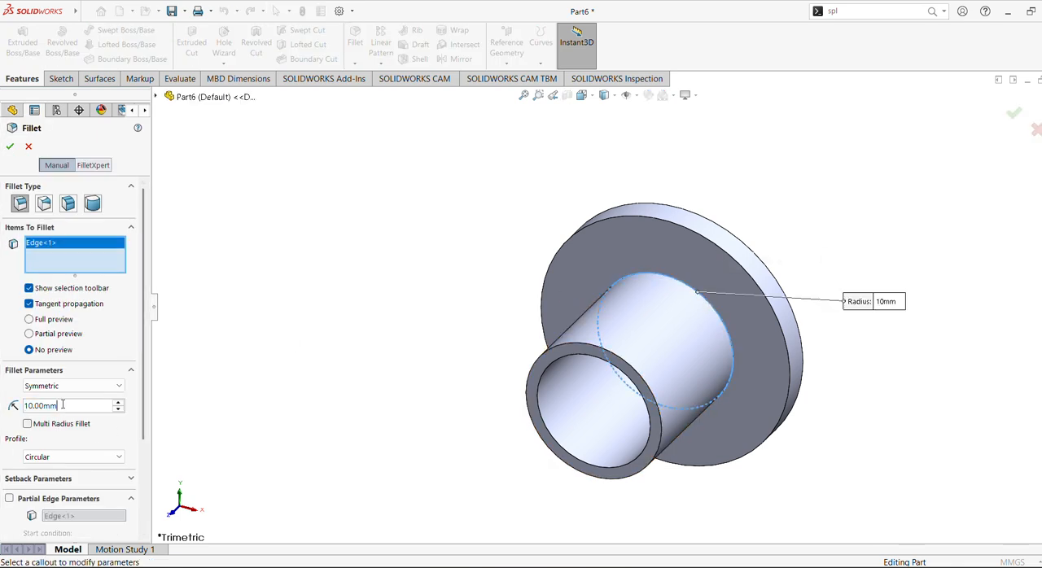
text(5)
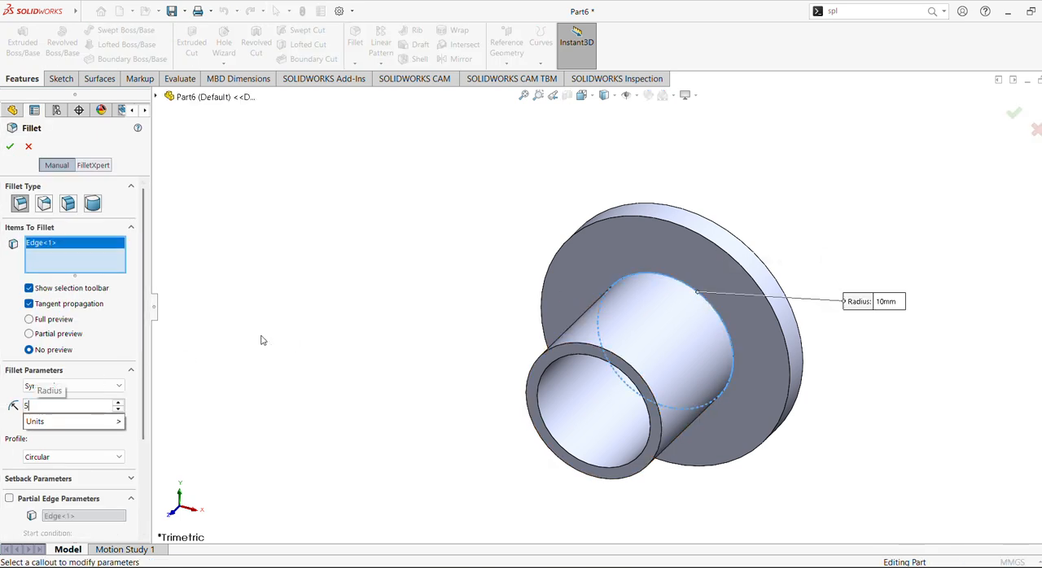
key(Return)
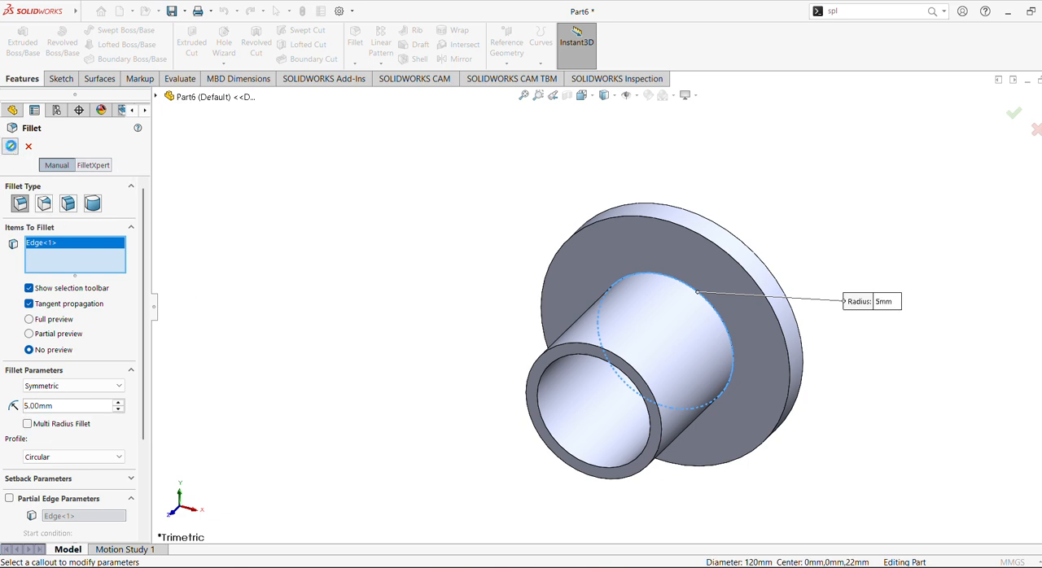
key(Return)
Sketch a bolt-hole circle above the origin on the flange's front face and dimension its diameter to 20 mm.
middle_drag(495, 295, 512, 256)
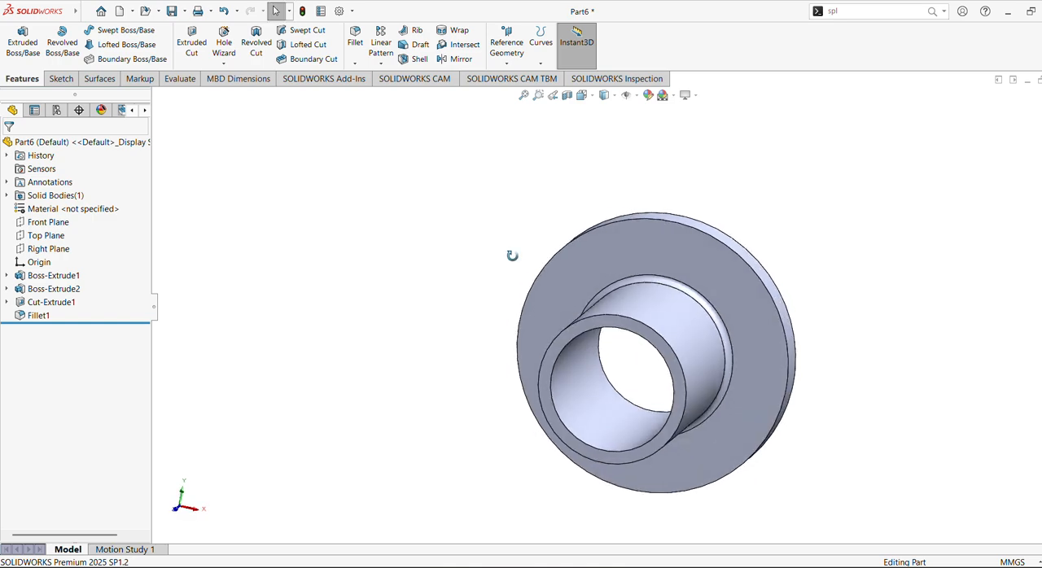
click(720, 276)
click(700, 221)
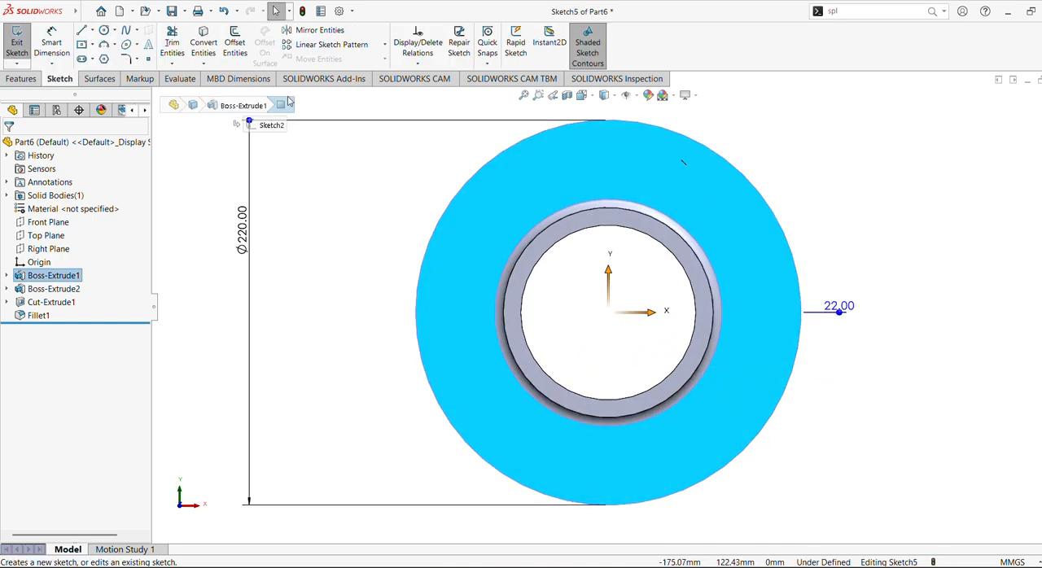
click(104, 31)
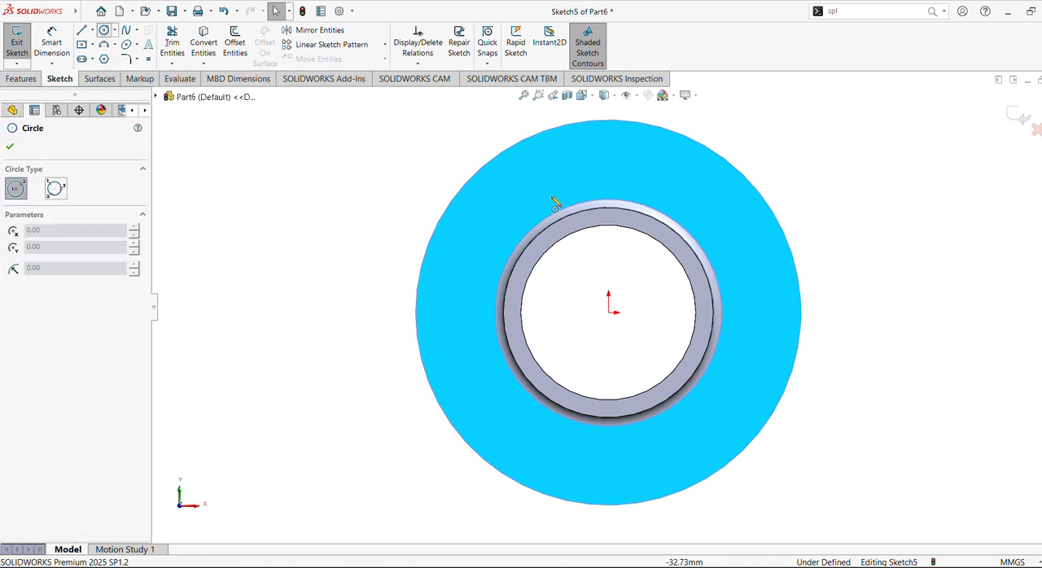
click(609, 147)
click(629, 140)
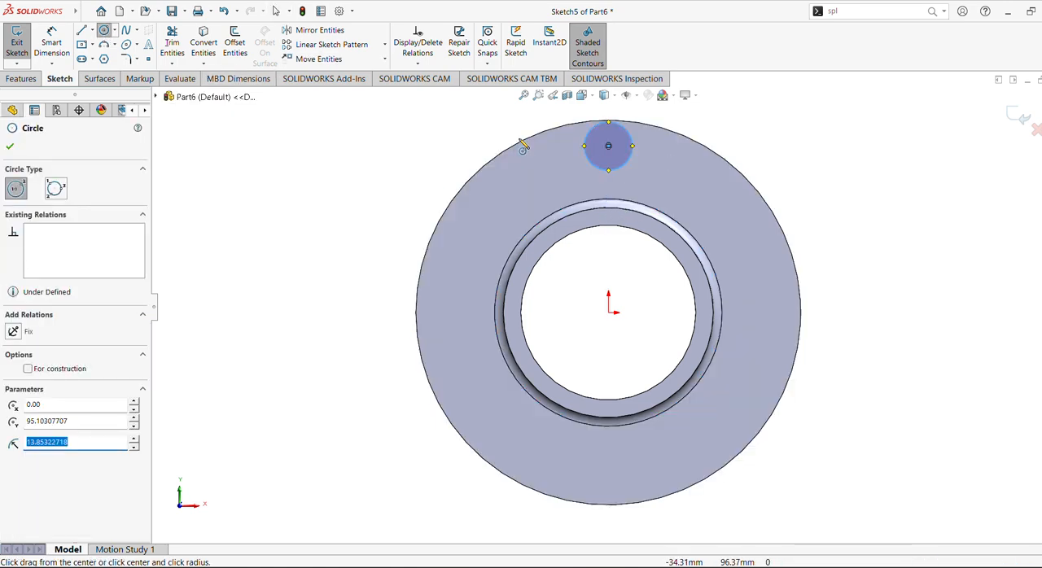
click(51, 43)
click(605, 149)
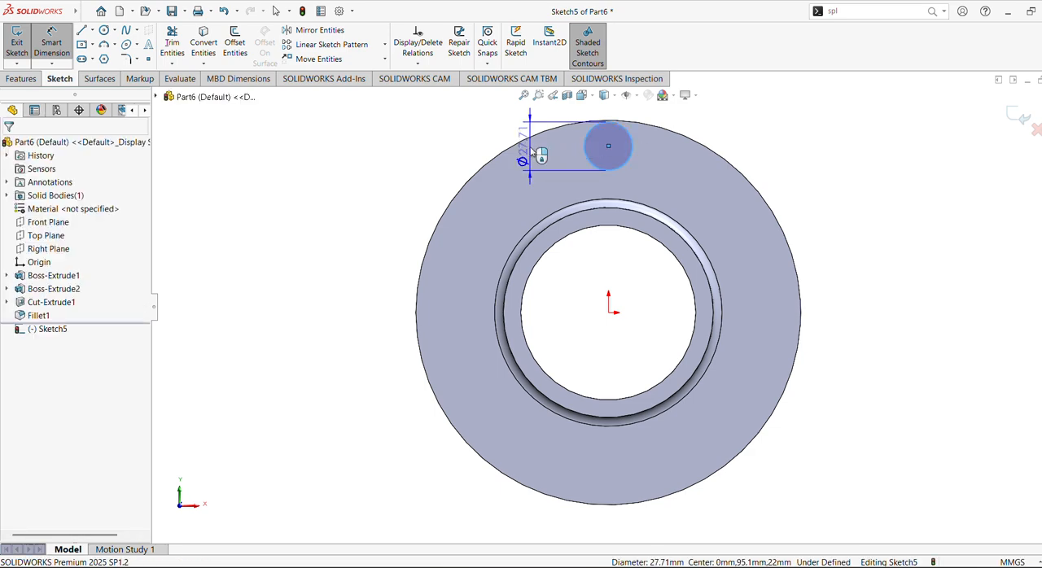
click(530, 152)
text(20)
key(Return)
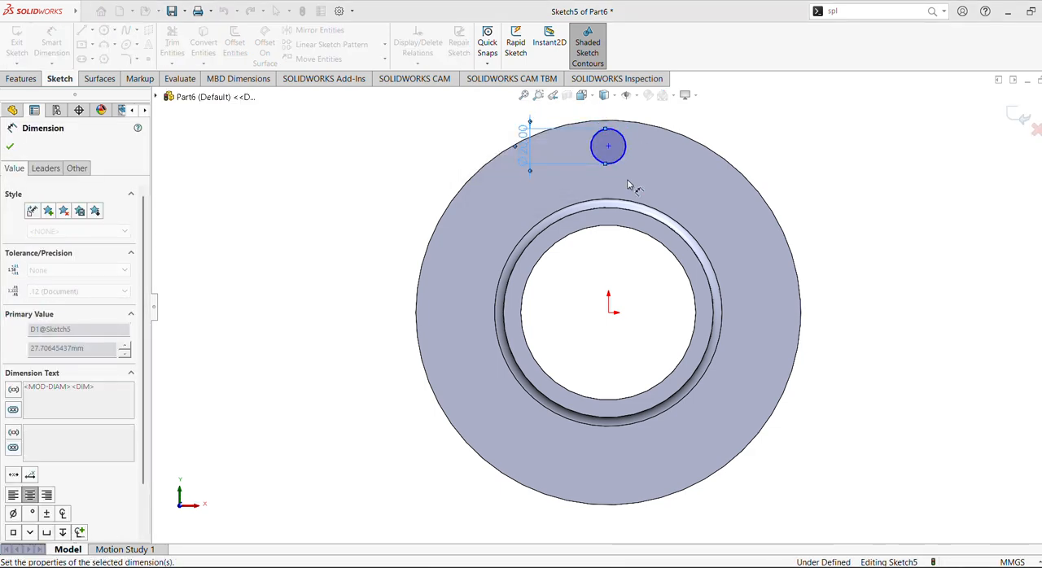
Dimension the distance from the bolt-hole circle's centre to the origin as 85 mm.
click(608, 146)
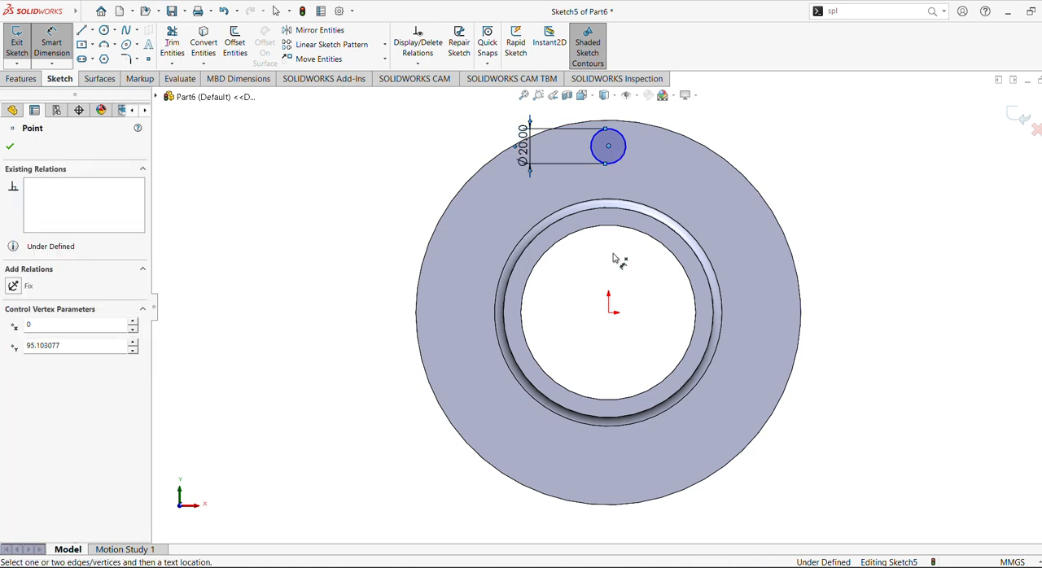
click(609, 314)
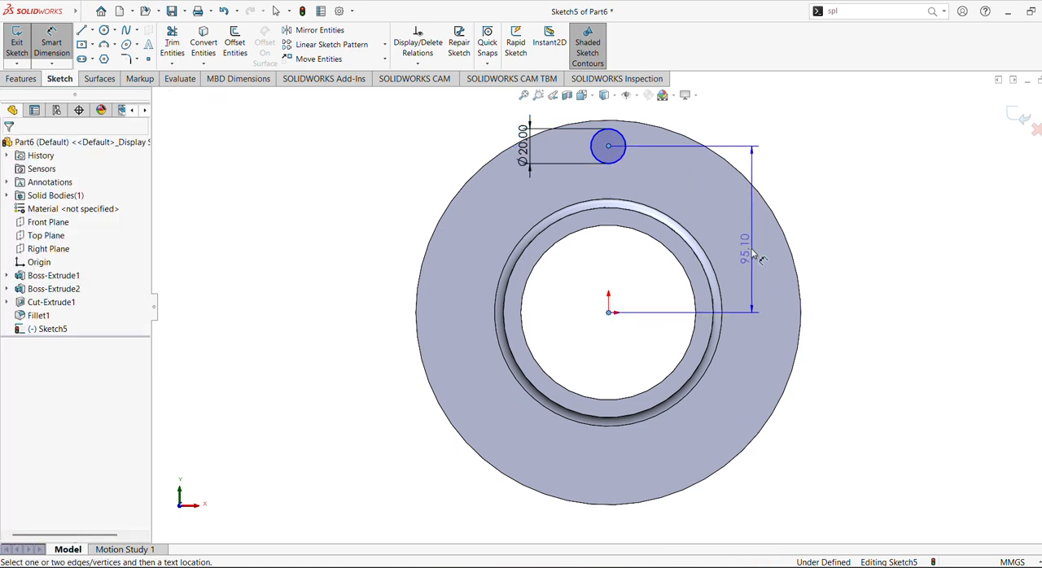
click(750, 247)
text(85)
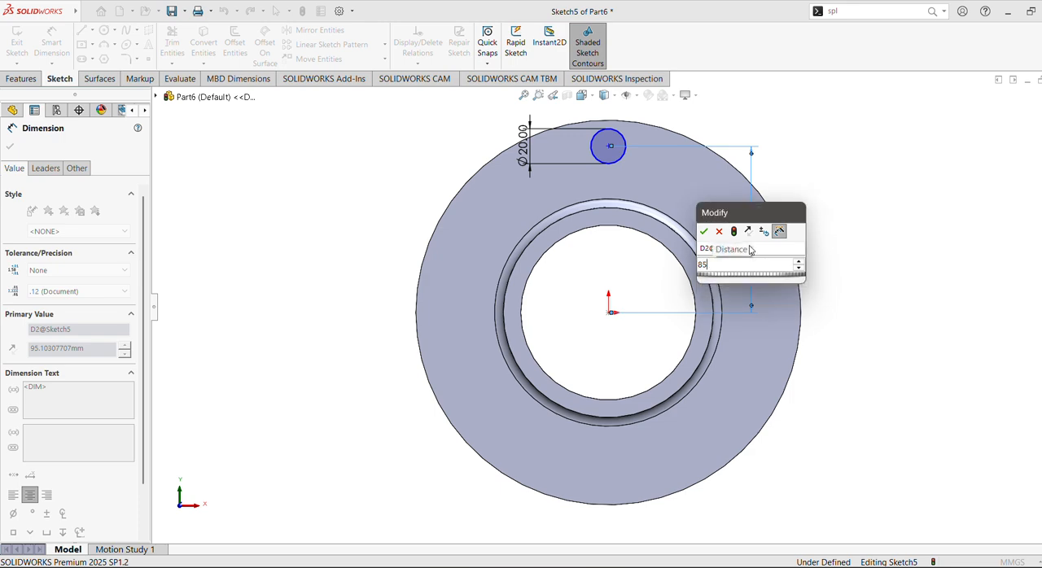
key(Return)
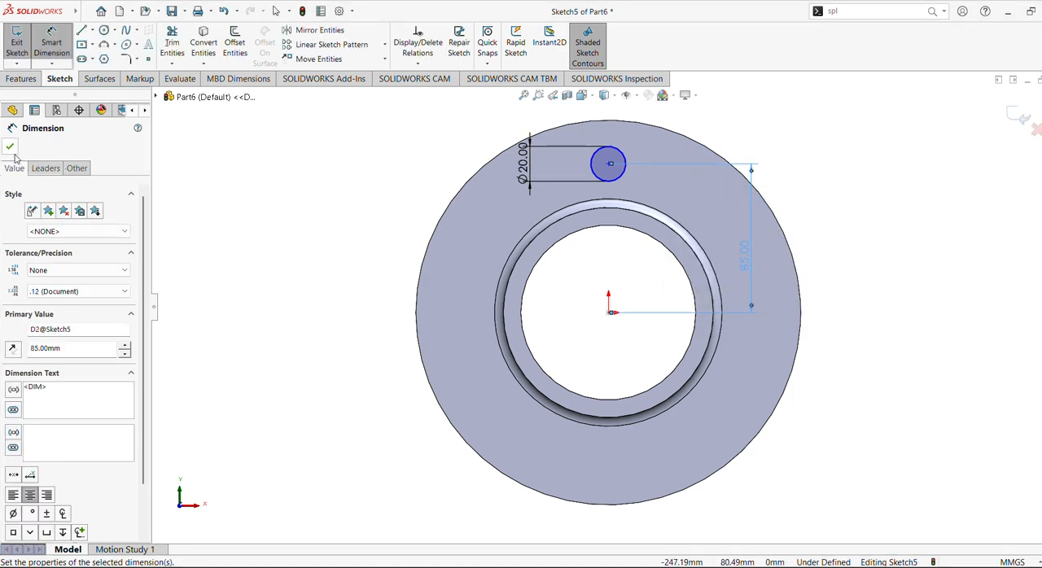
key(Escape)
Add a Vertical relation between the bolt-hole circle's centre and the origin.
click(609, 163)
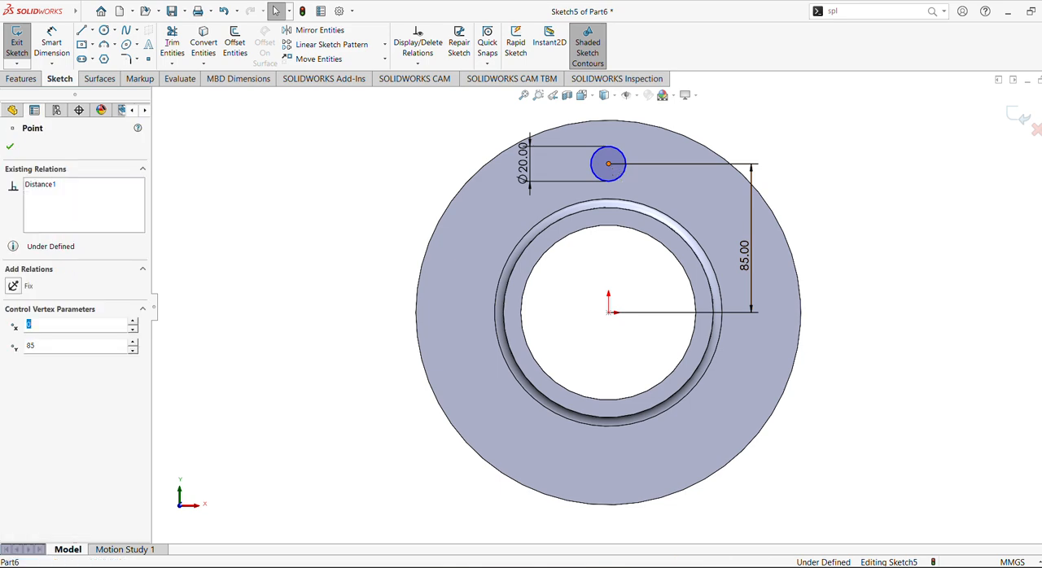
ctrl+click(612, 314)
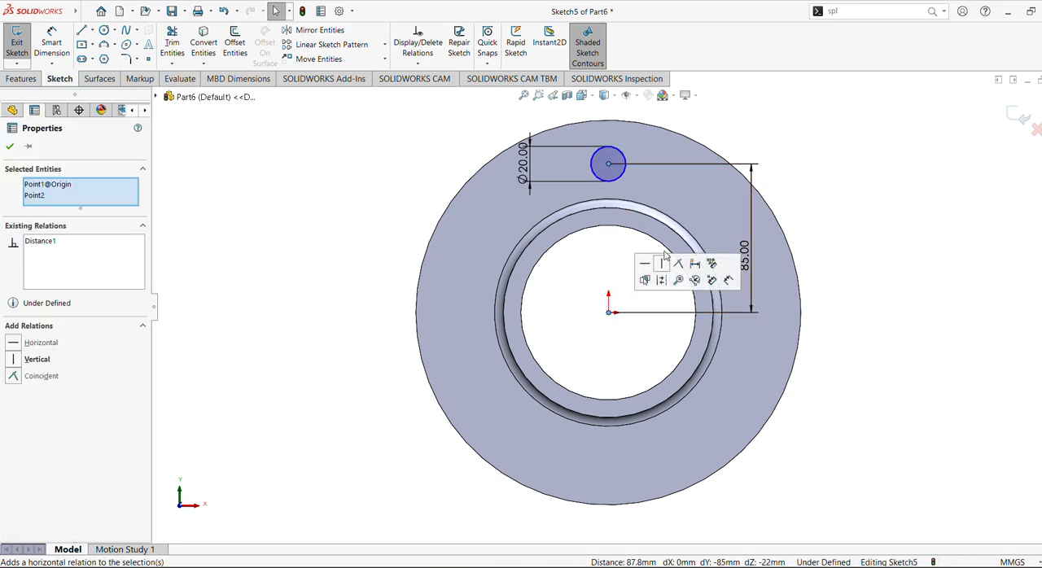
click(665, 263)
key(Escape)
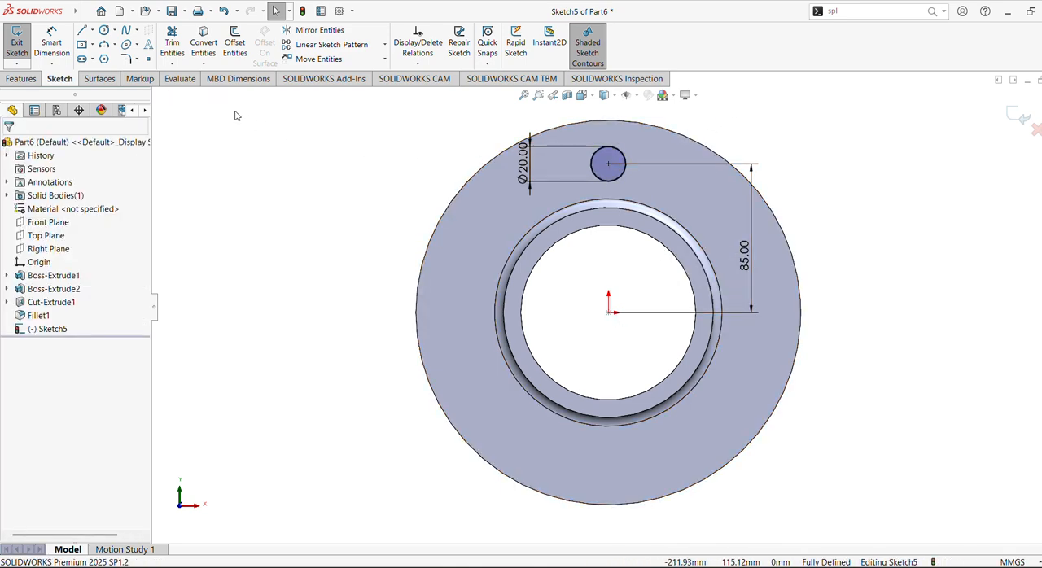
Cut the 20 mm circle through the flange with an Extruded Cut set to Through All.
click(27, 79)
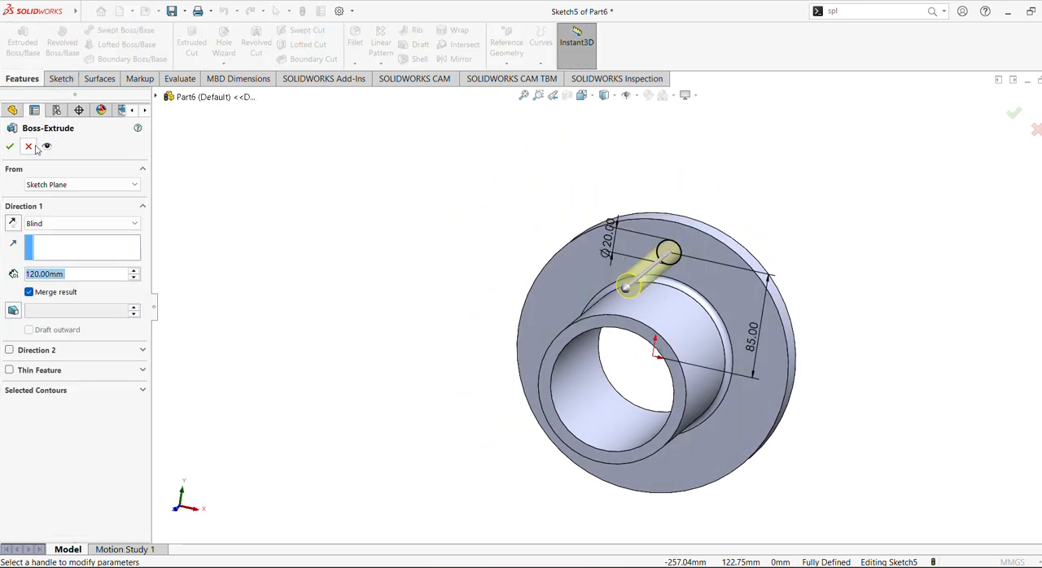
click(32, 147)
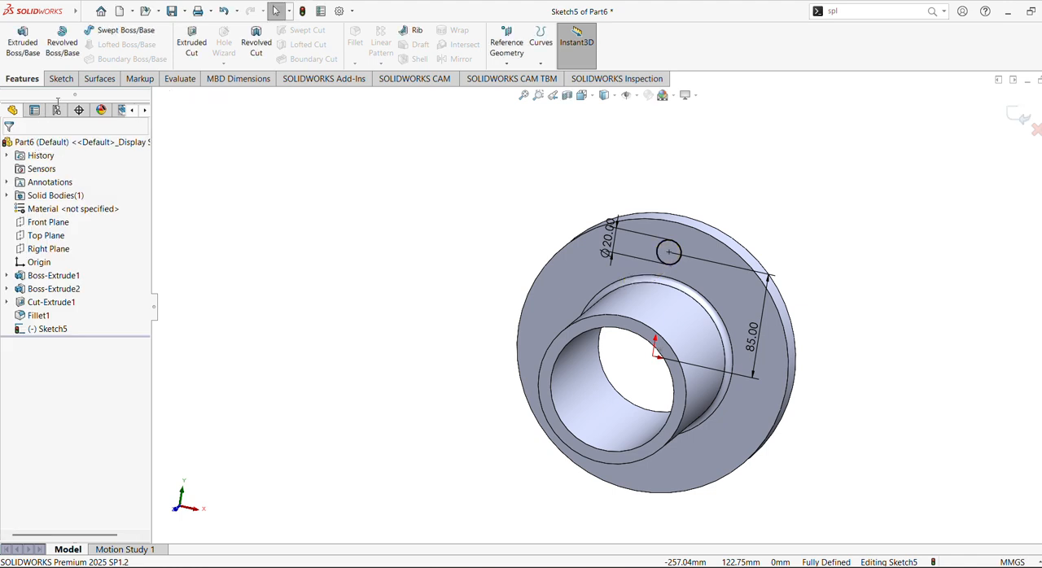
click(194, 45)
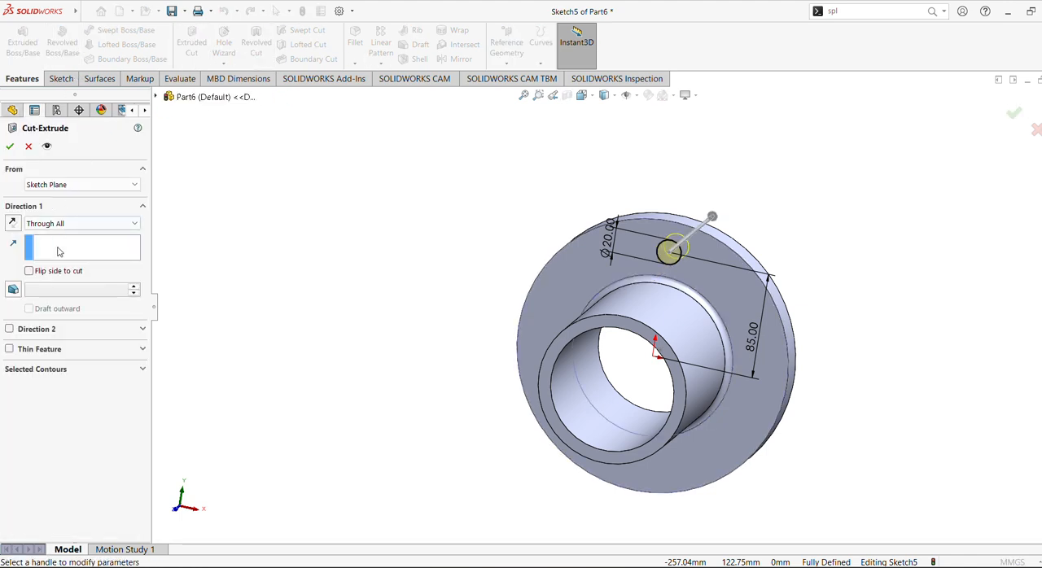
middle_drag(524, 282, 508, 261)
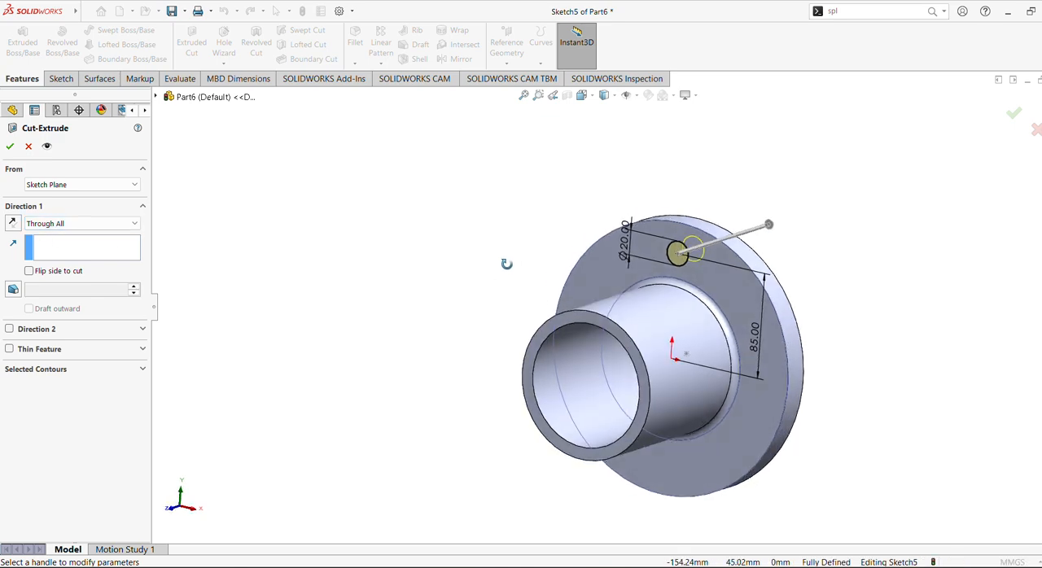
click(10, 147)
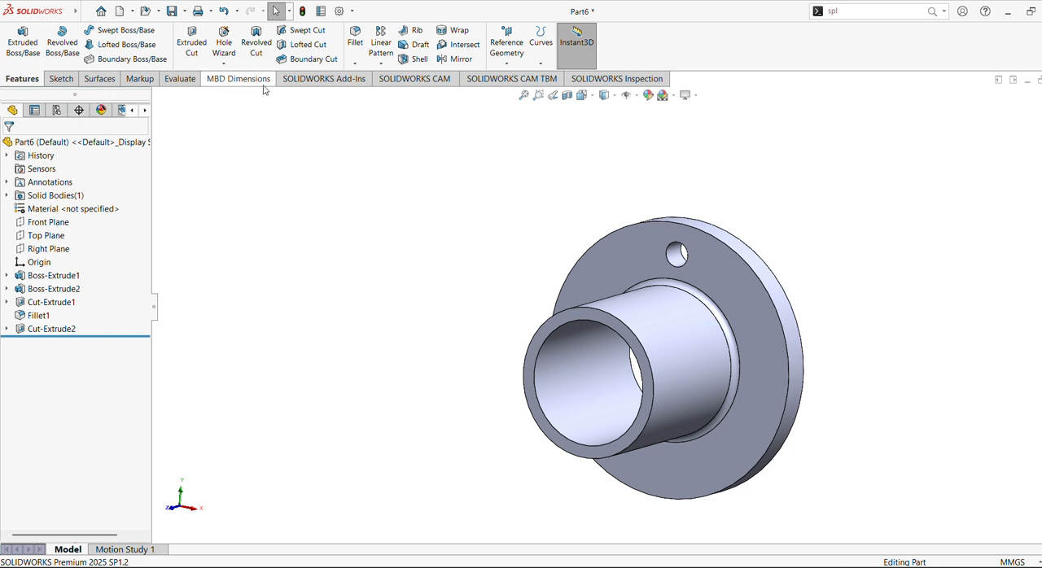
Create a circular pattern of the 20 mm hole cut around the hub's cylindrical face with 8 equally spaced instances over 360 degrees.
click(382, 64)
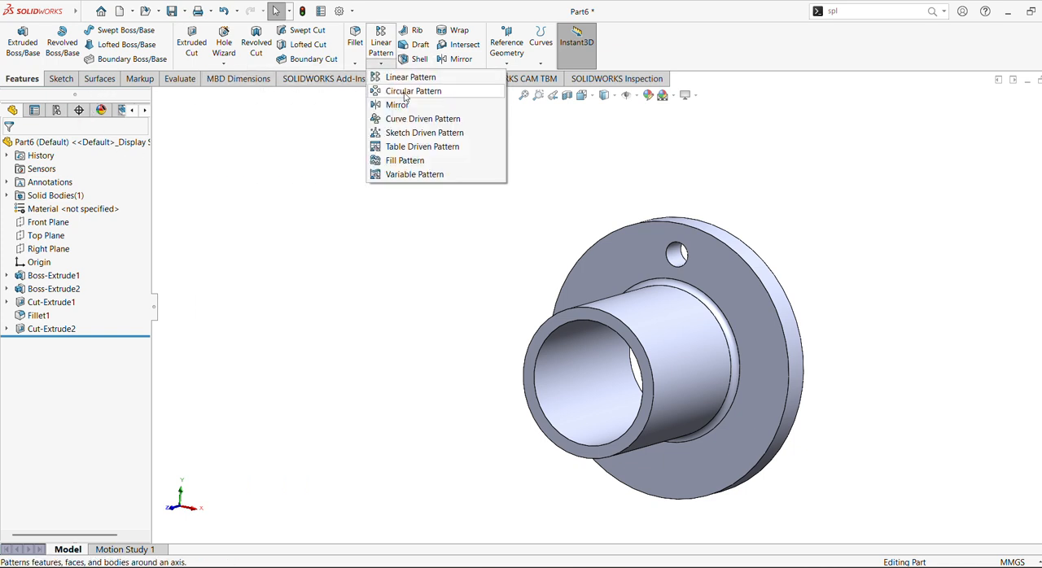
click(399, 91)
click(688, 343)
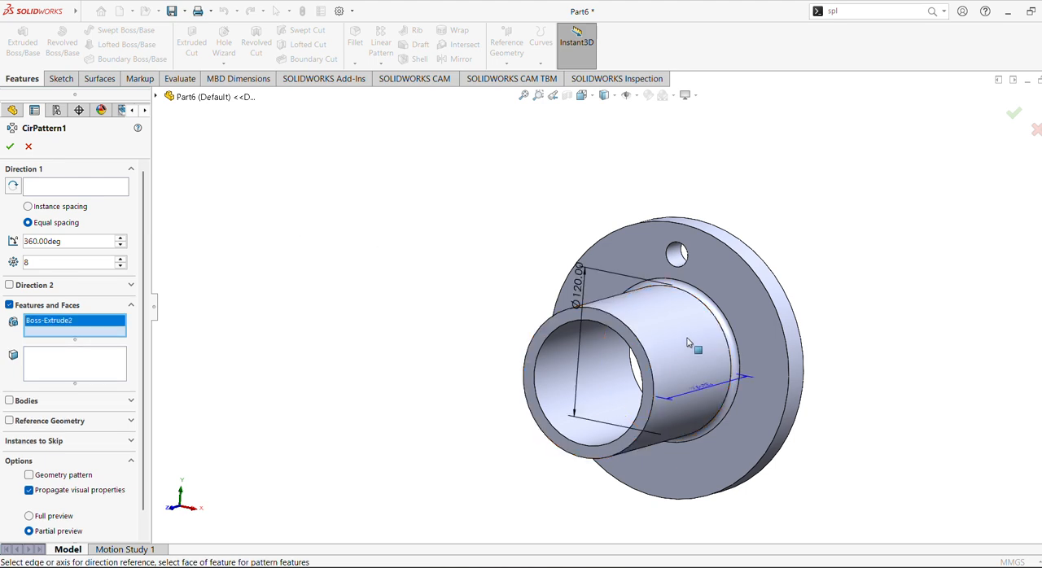
click(76, 193)
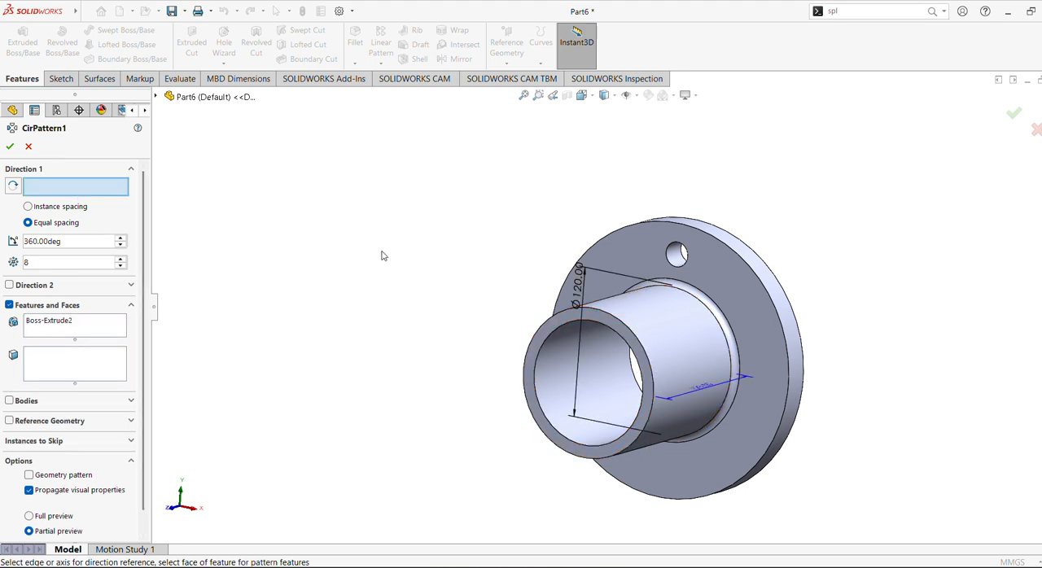
click(637, 310)
click(75, 325)
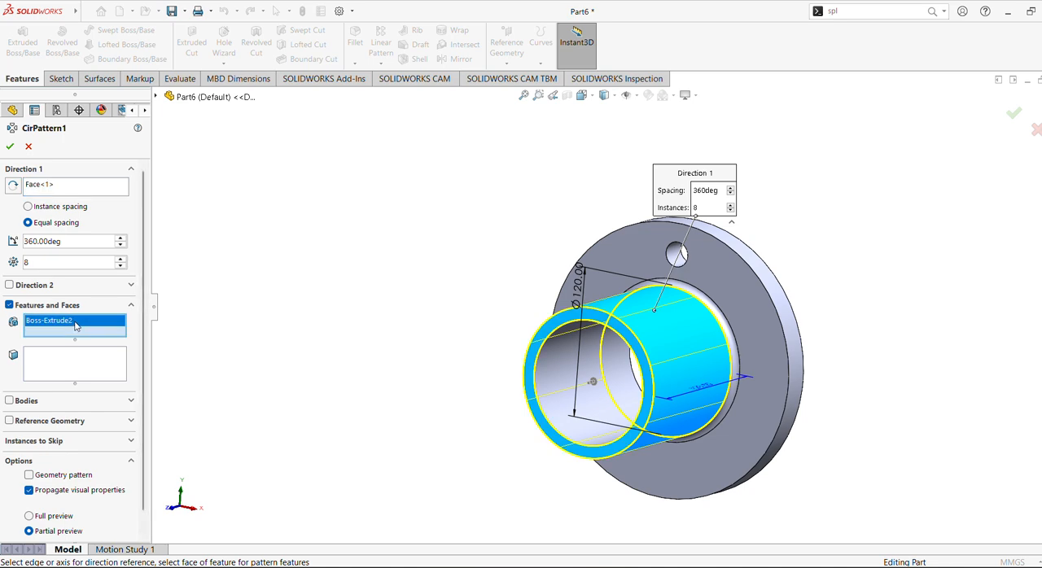
click(216, 97)
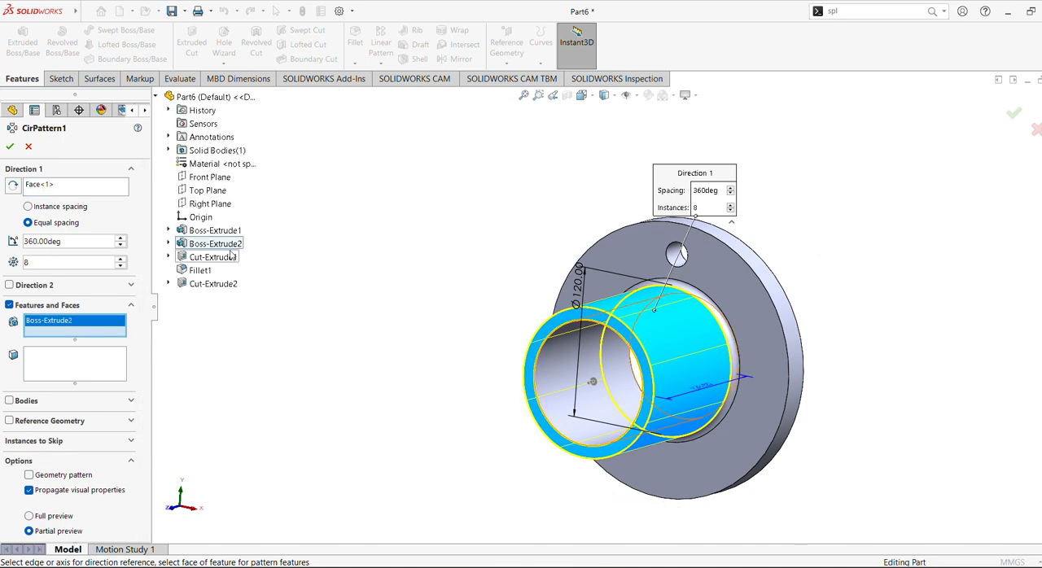
right_click(73, 324)
click(97, 331)
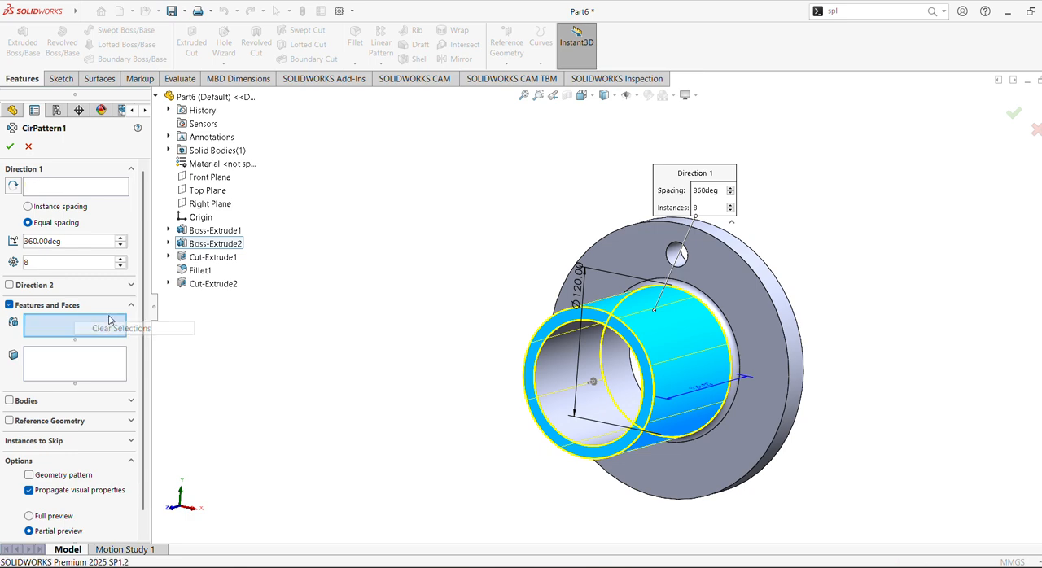
click(212, 284)
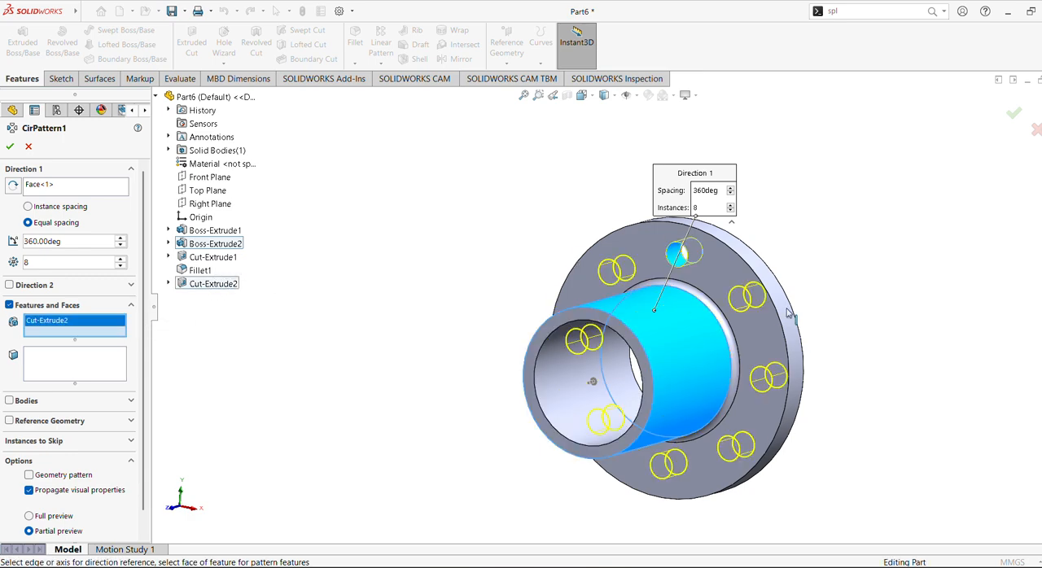
click(10, 148)
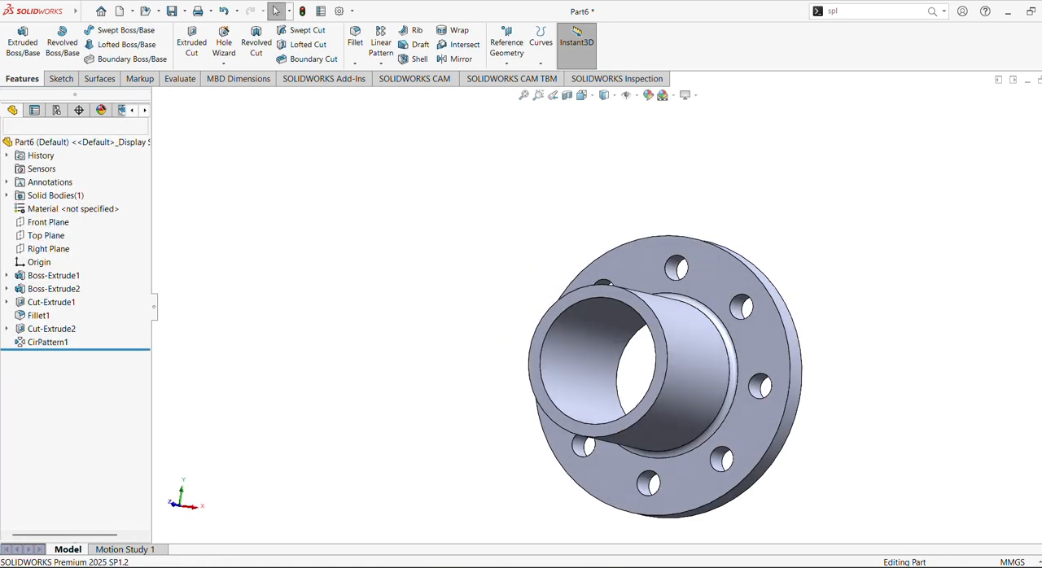
Apply the brushed steel appearance from the metal steel library to the flange part.
click(1033, 196)
scroll(993, 151, up, 1)
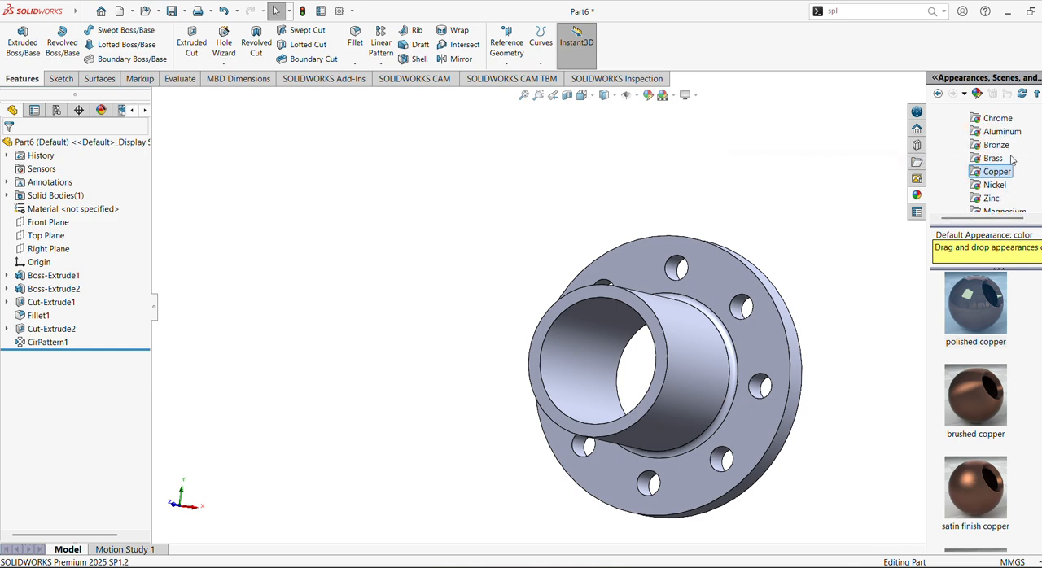
scroll(985, 163, up, 2)
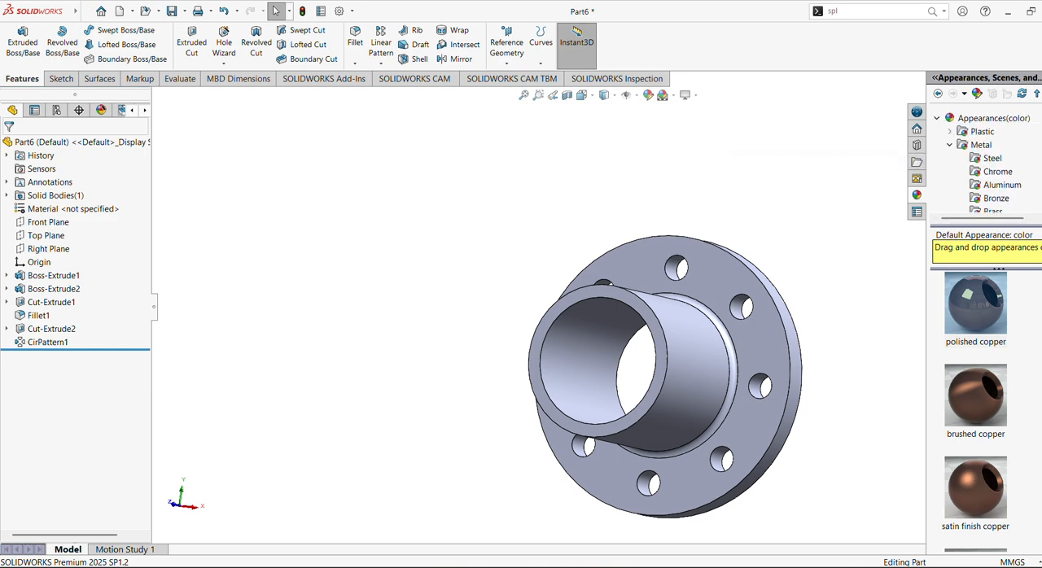
click(992, 160)
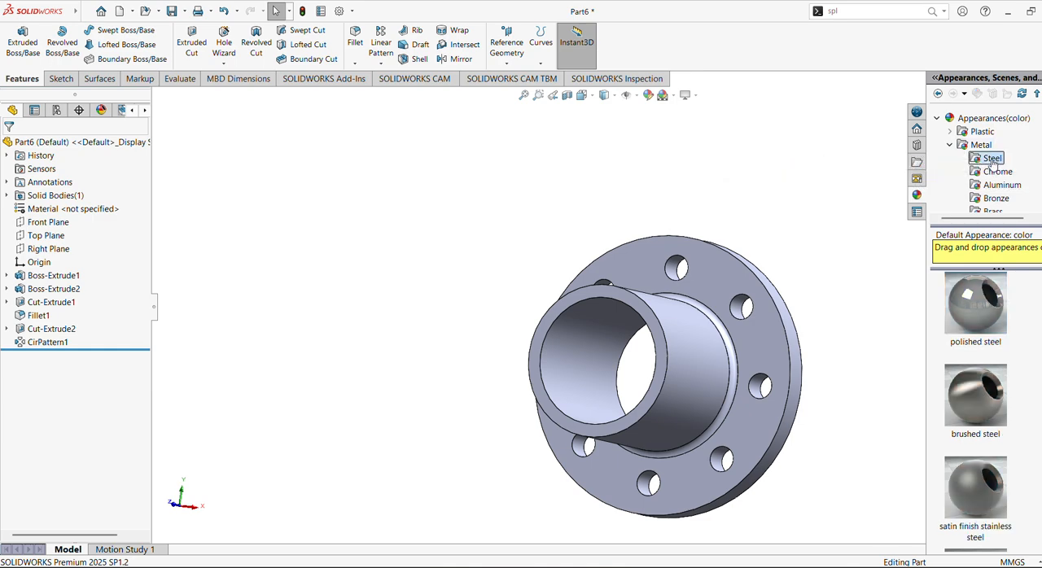
double_click(981, 314)
double_click(989, 410)
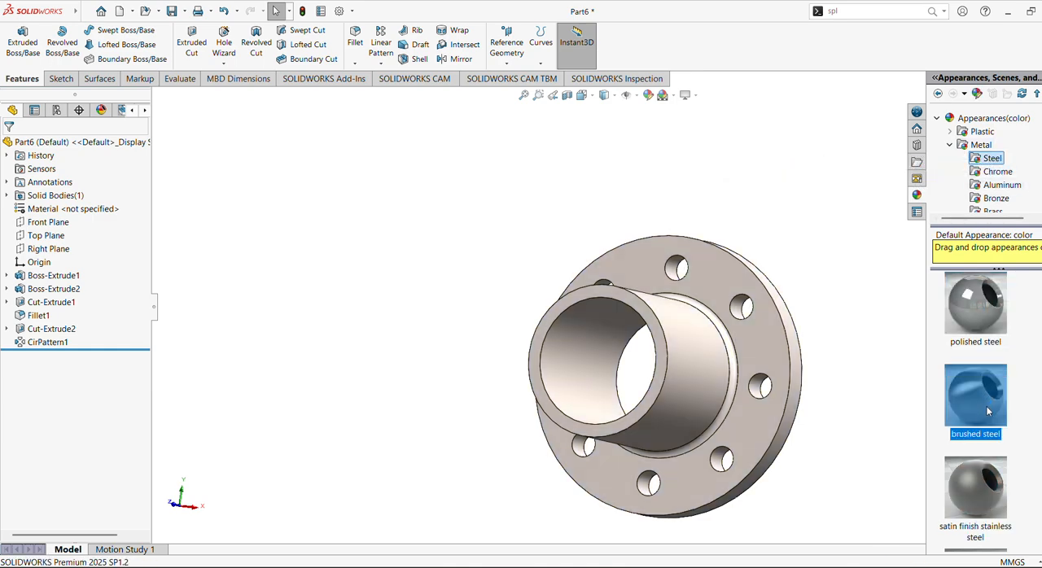
Save the finished flange as Part6.SLDPRT in the Design parts folder.
middle_drag(693, 356, 726, 447)
scroll(733, 365, down, 1)
ctrl+middle_drag(778, 353, 613, 280)
scroll(648, 278, down, 1)
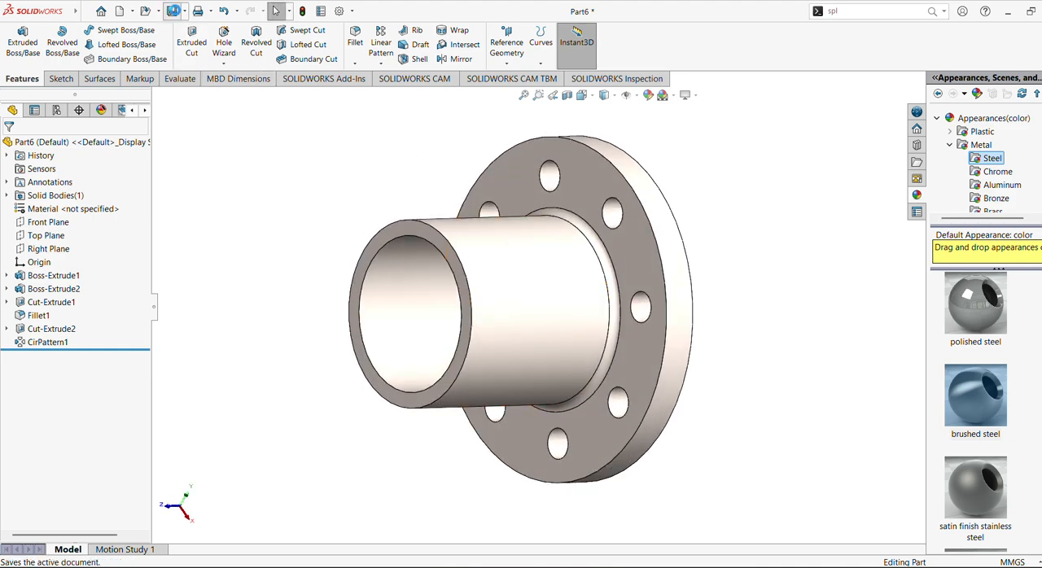
click(174, 12)
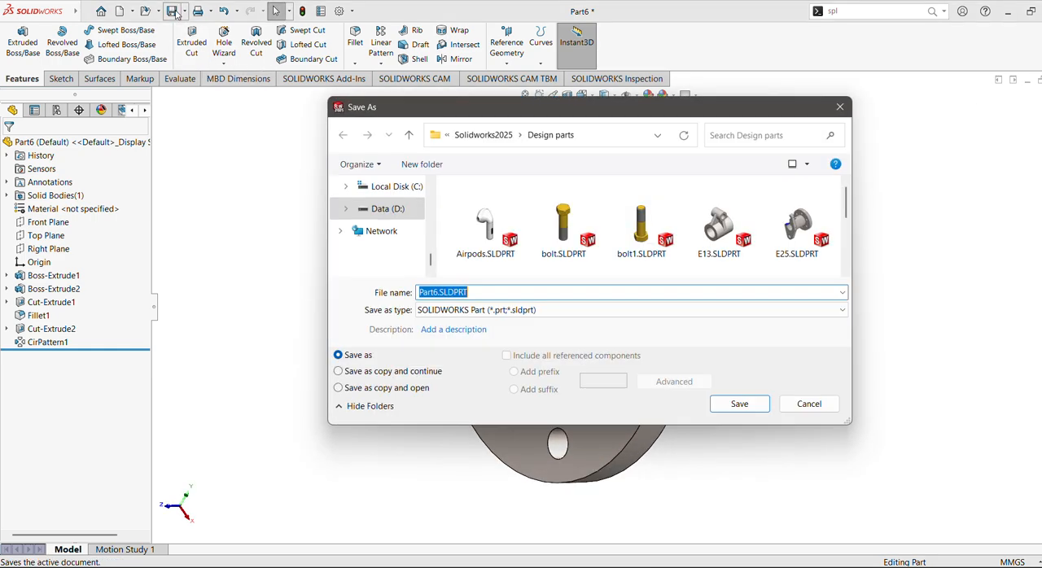
click(738, 407)
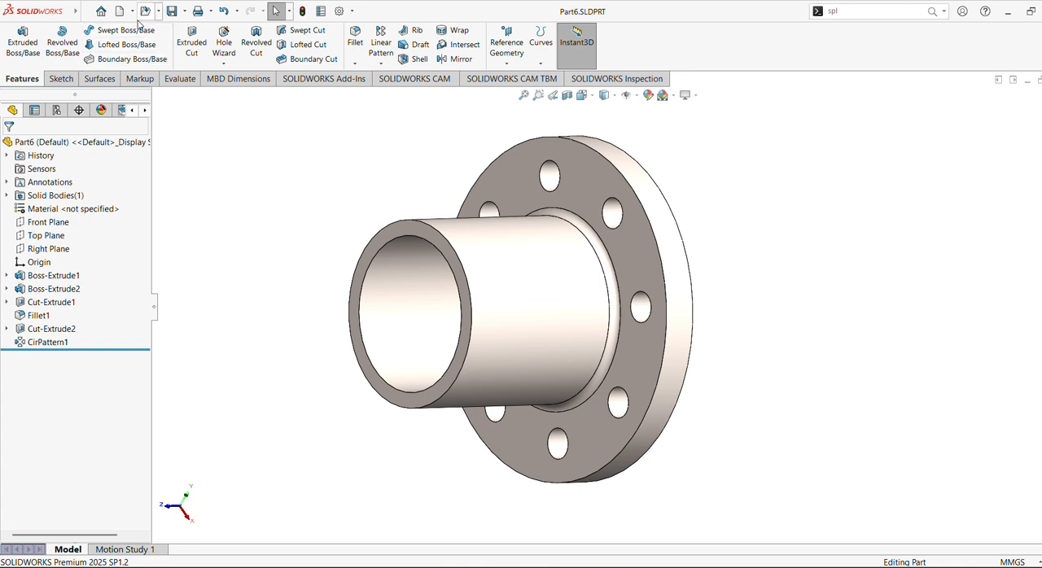
Create a new part document with the Plain White scene and MMGS units.
click(120, 11)
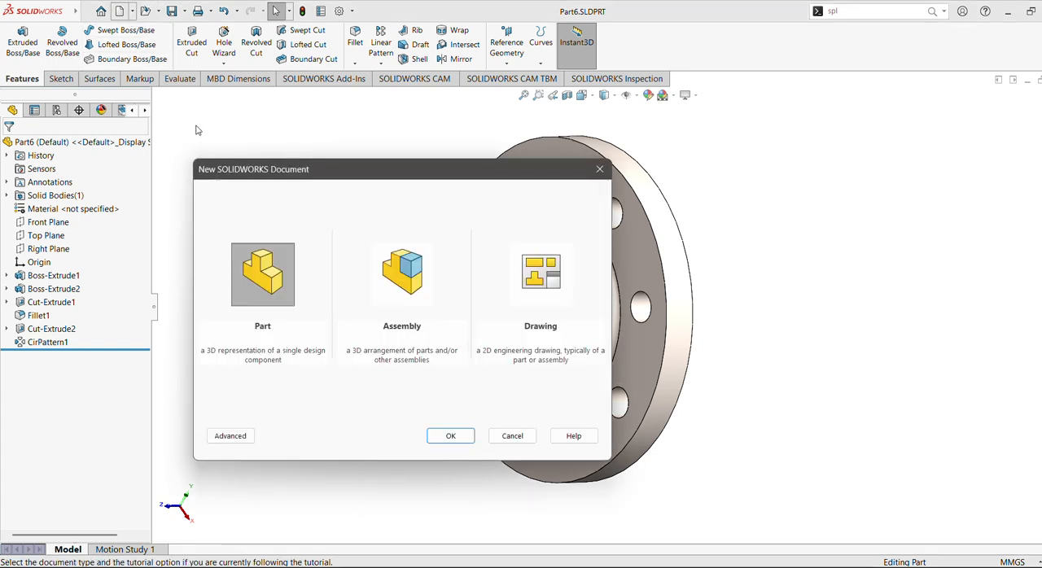
click(450, 437)
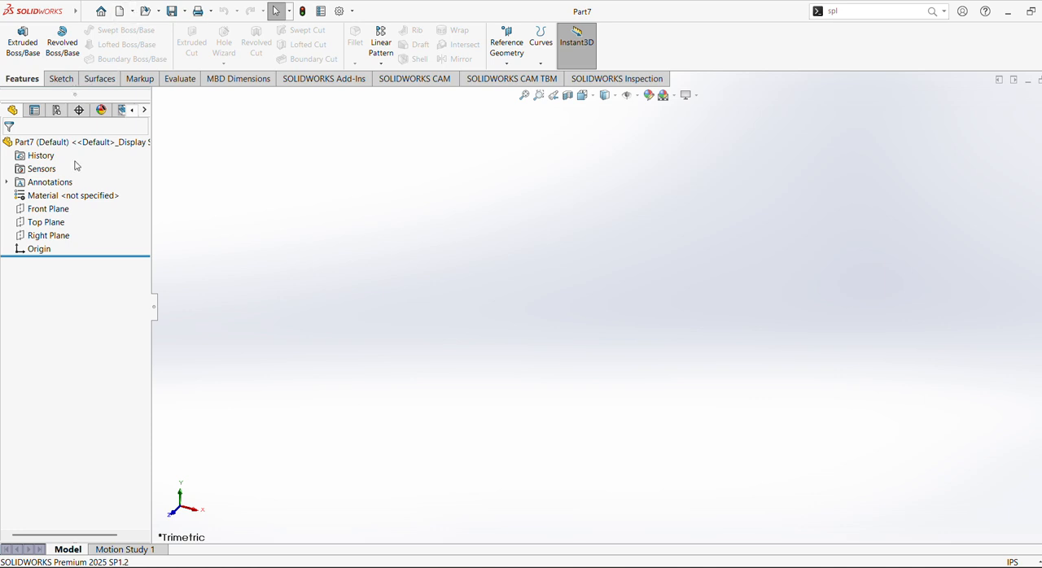
click(674, 95)
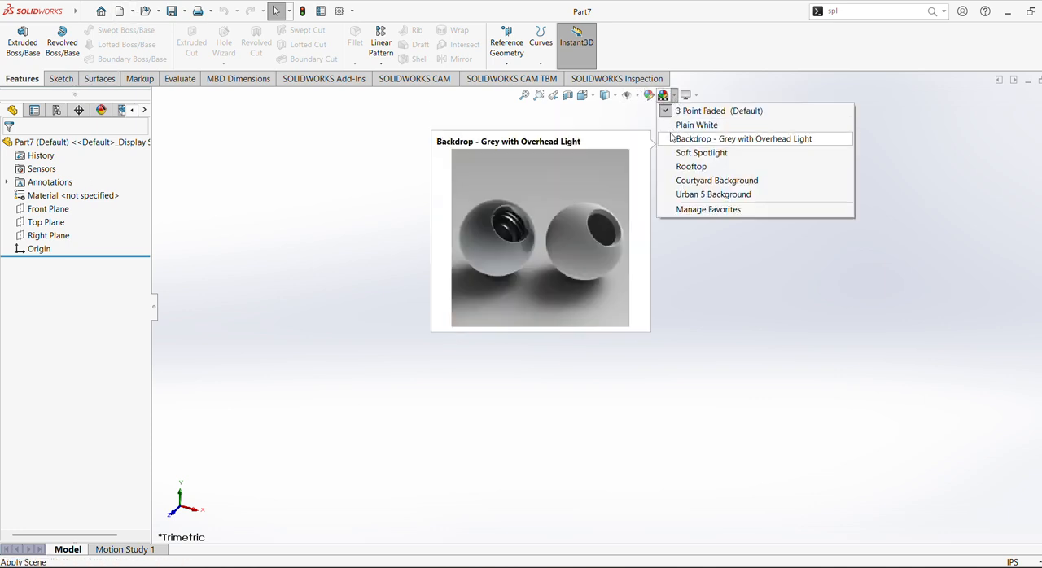
click(673, 139)
click(1012, 561)
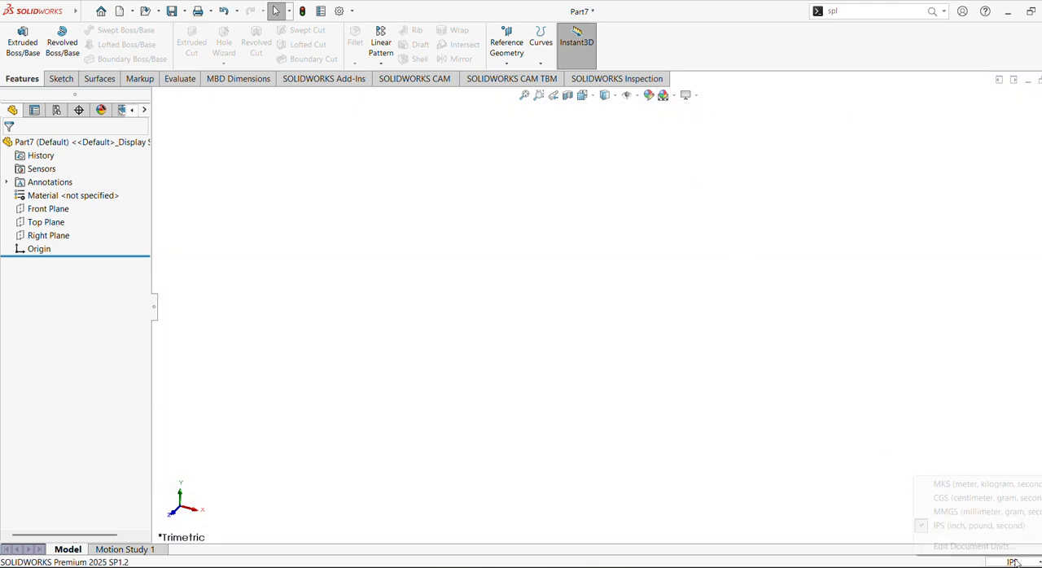
click(969, 511)
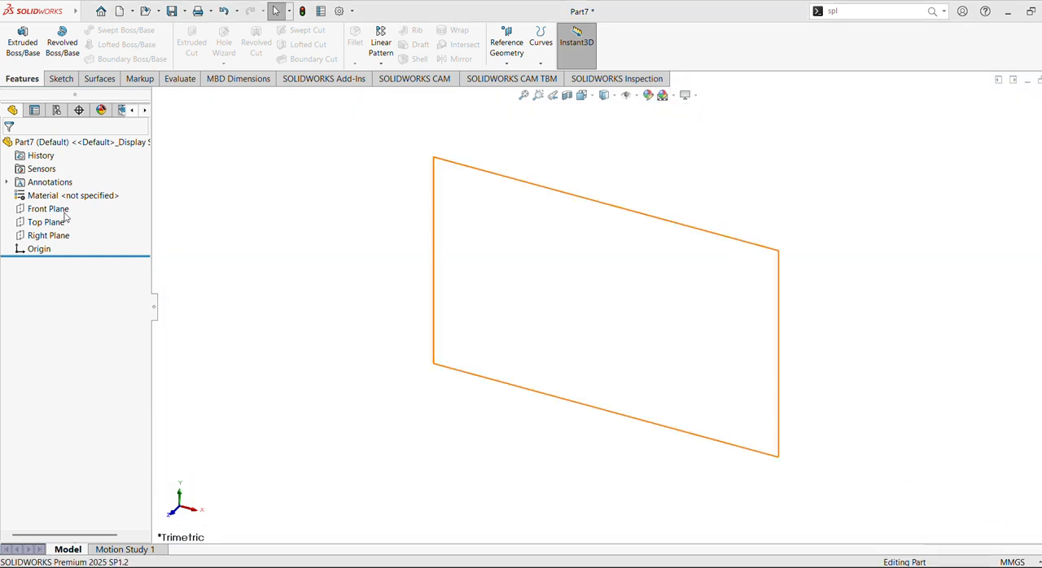
Sketch a six-sided inscribed-circle polygon about 113 mm across flats on the Front Plane, centred on the origin.
click(30, 210)
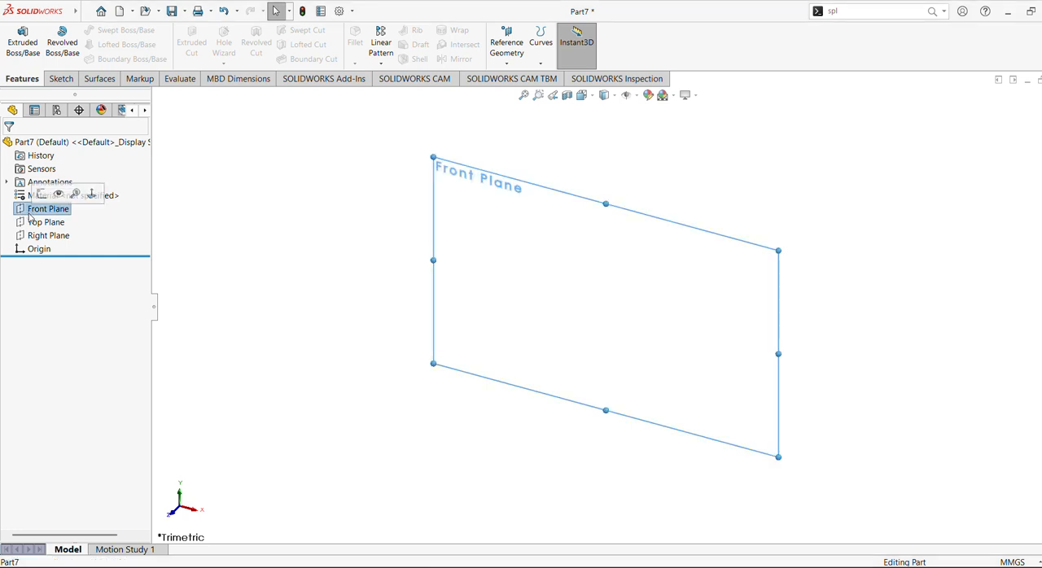
click(43, 222)
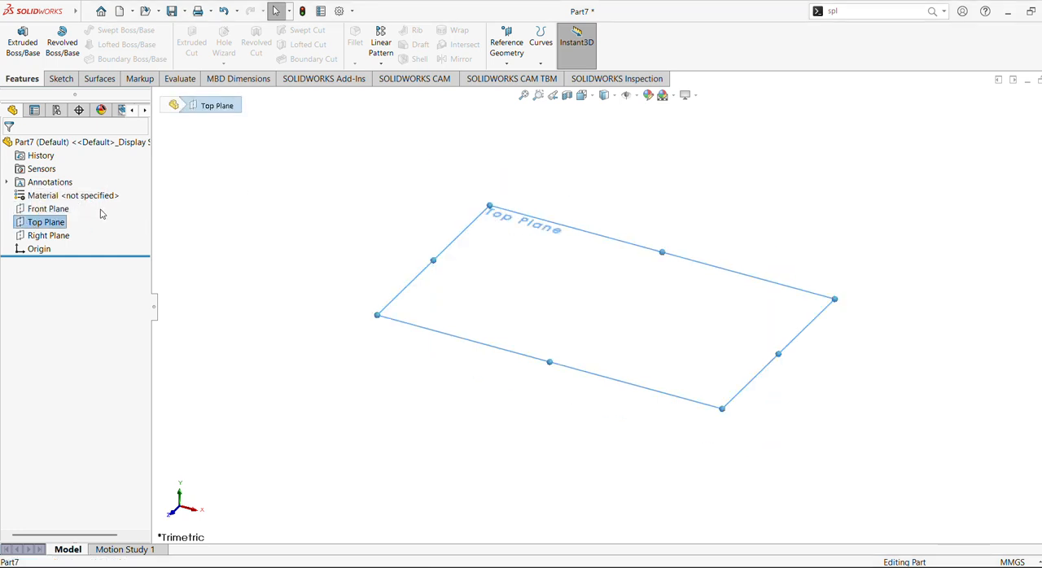
click(46, 209)
click(49, 195)
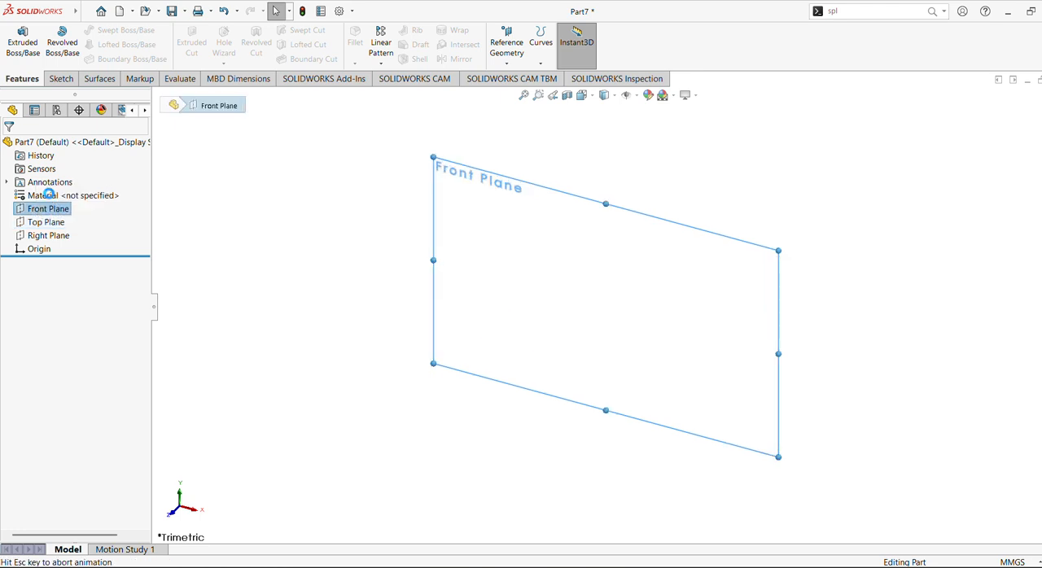
click(103, 31)
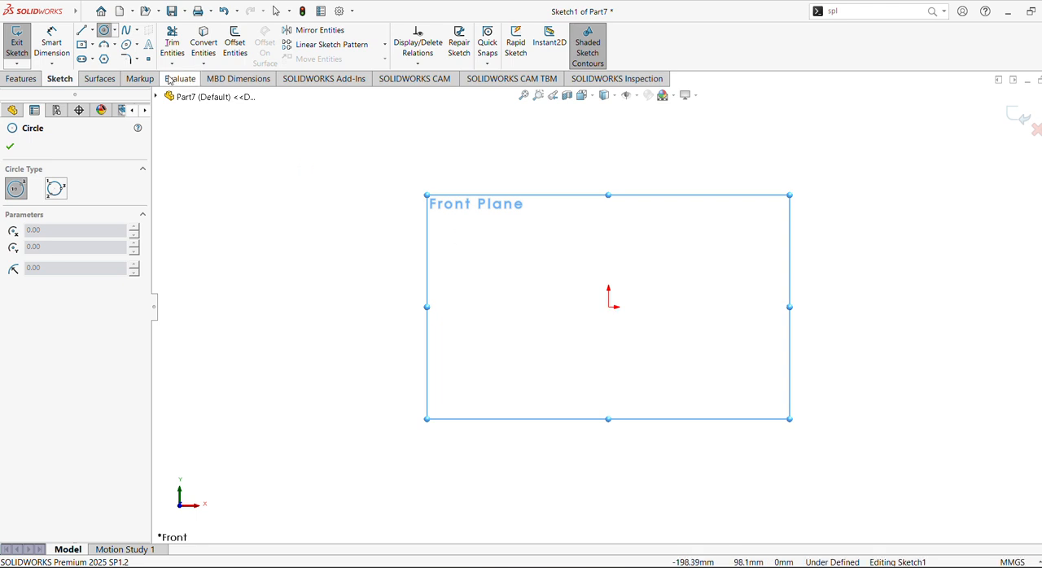
click(103, 58)
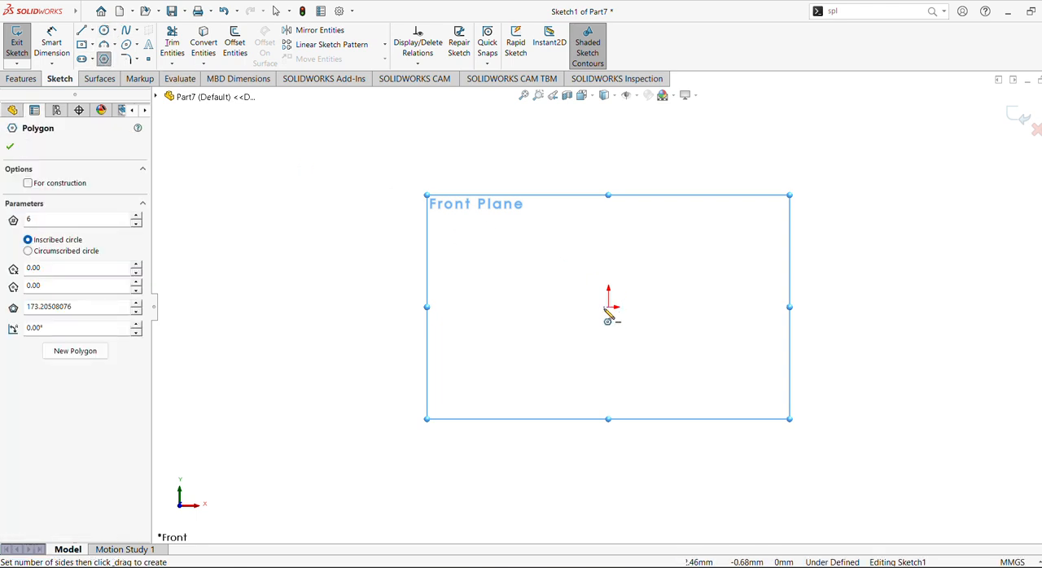
drag(609, 308, 725, 371)
Dimension the distance between the hexagon's two opposite near-vertical sides as 28 mm.
click(51, 47)
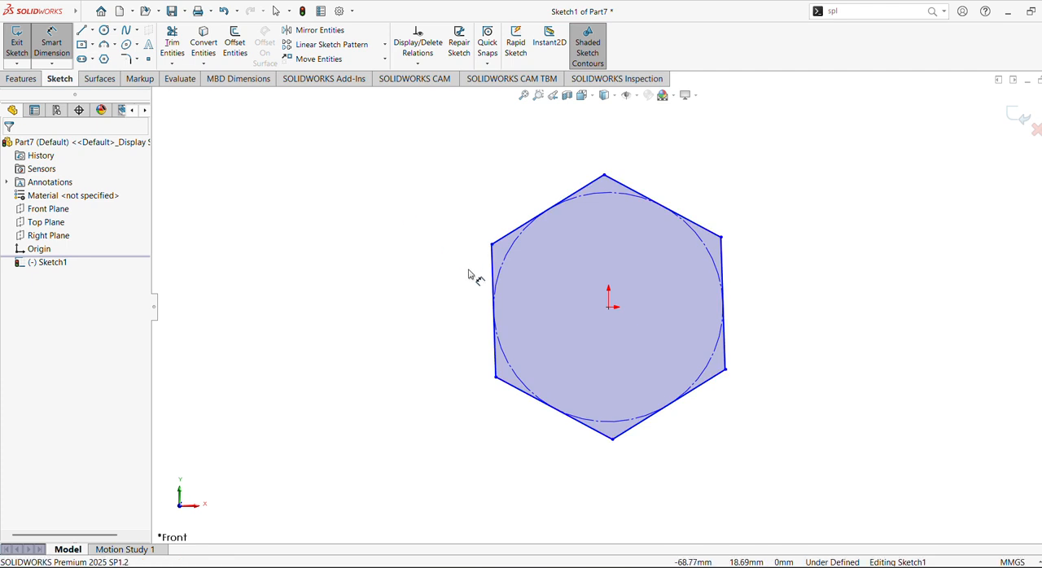
click(493, 281)
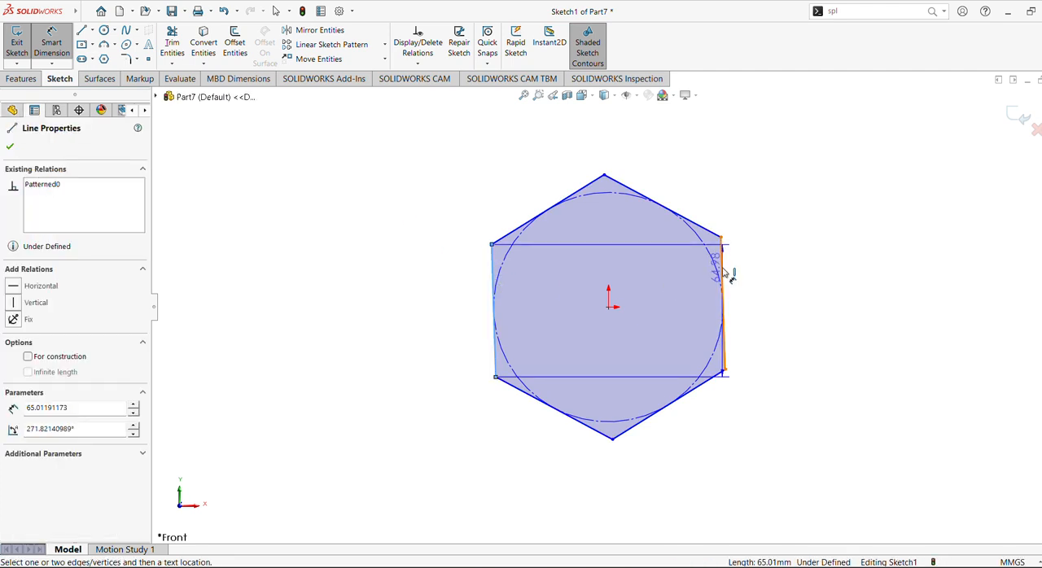
click(726, 273)
click(554, 153)
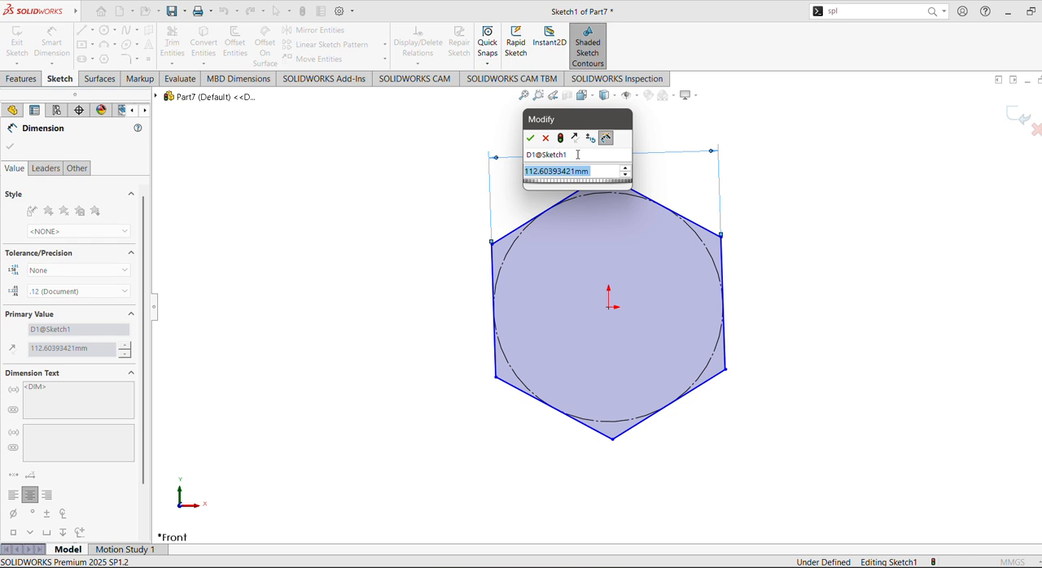
text(2)
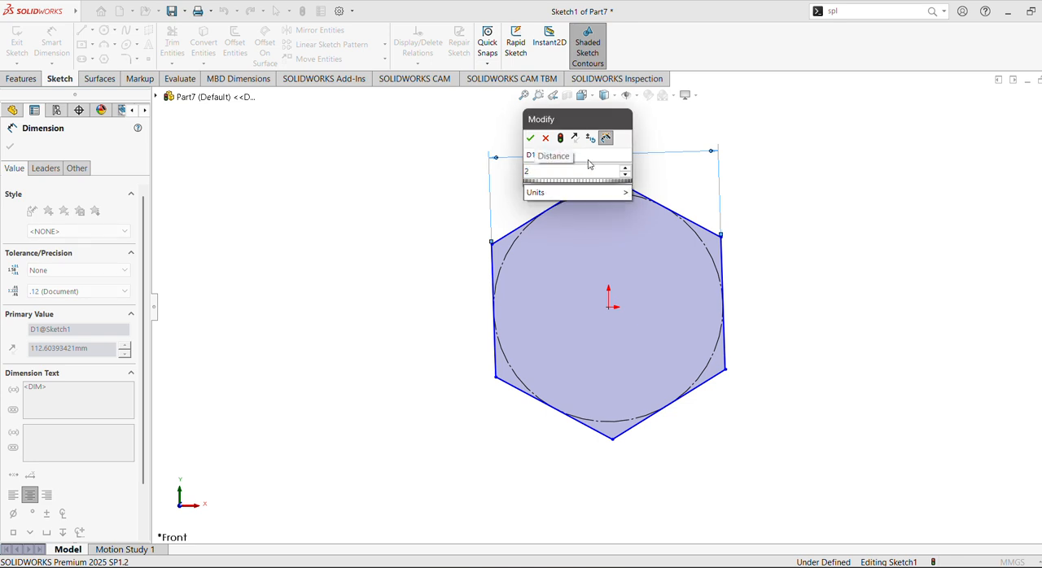
text(8)
key(Return)
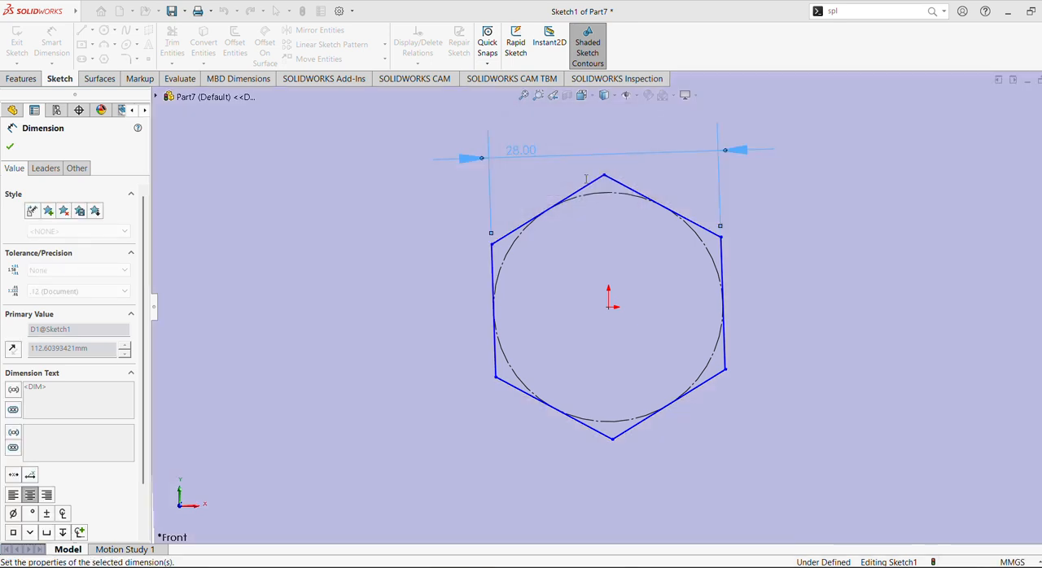
click(10, 148)
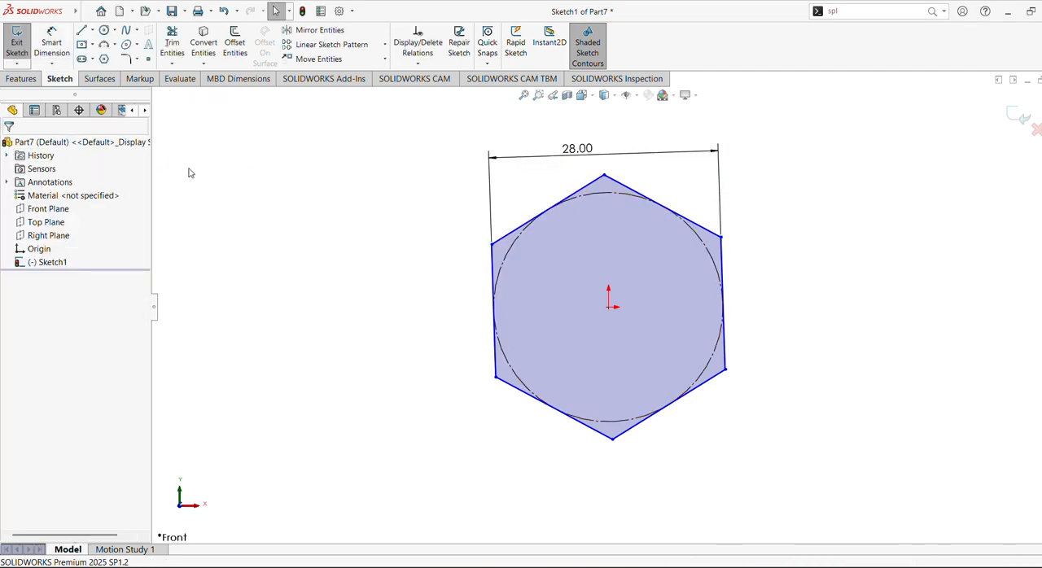
Add a Vertical relation to the hexagon's left side.
click(499, 273)
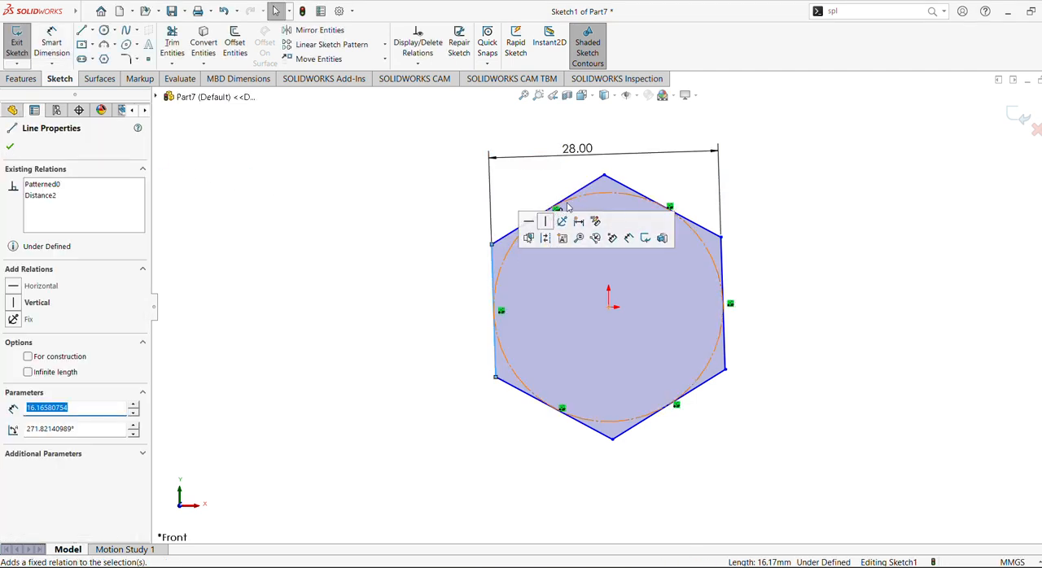
click(538, 234)
click(379, 225)
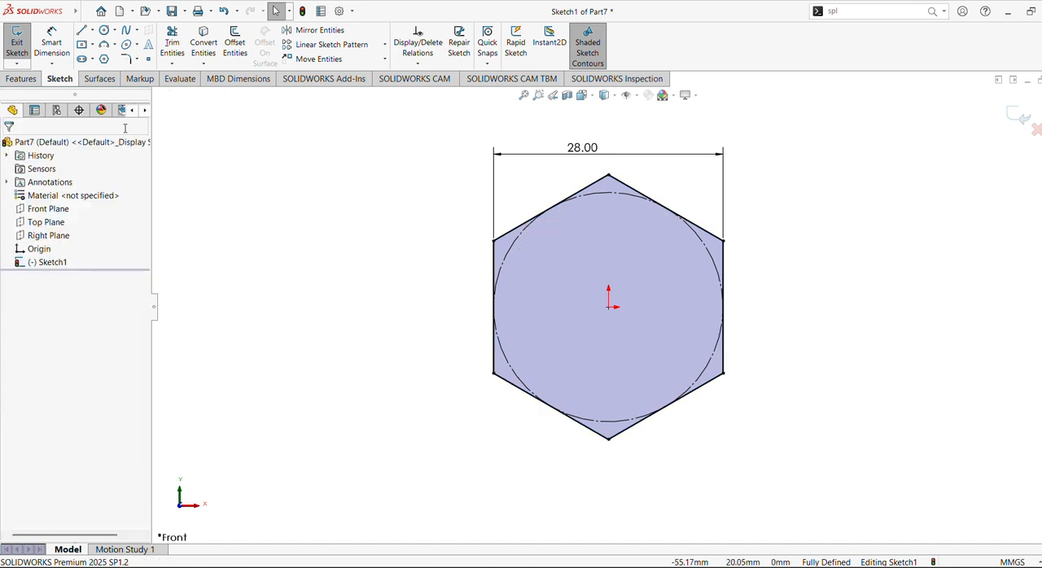
Extrude the hexagon with a Blind depth of 12 mm using Extruded Boss/Base.
click(22, 79)
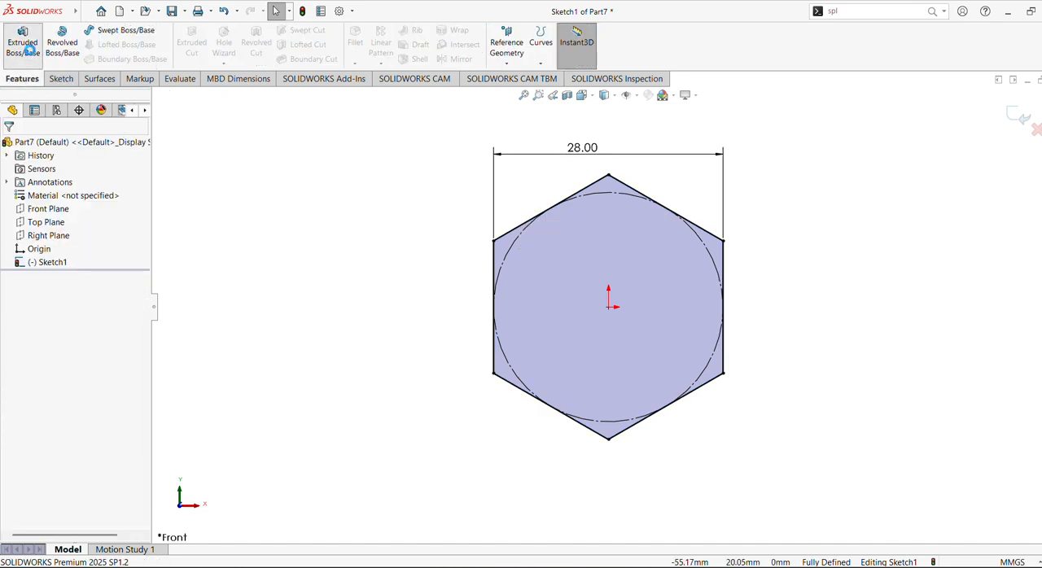
click(23, 43)
click(81, 274)
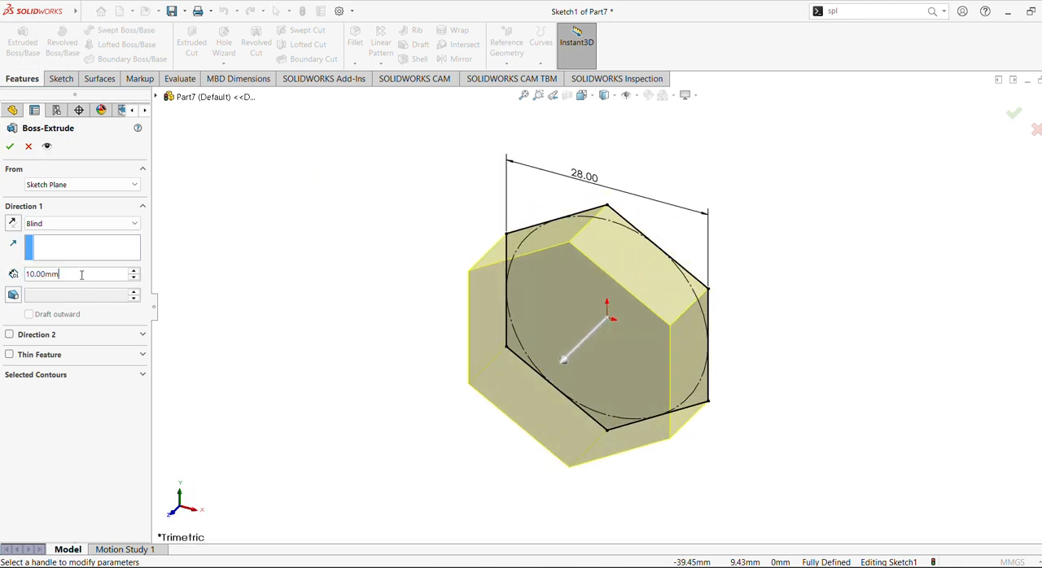
text(12)
key(Return)
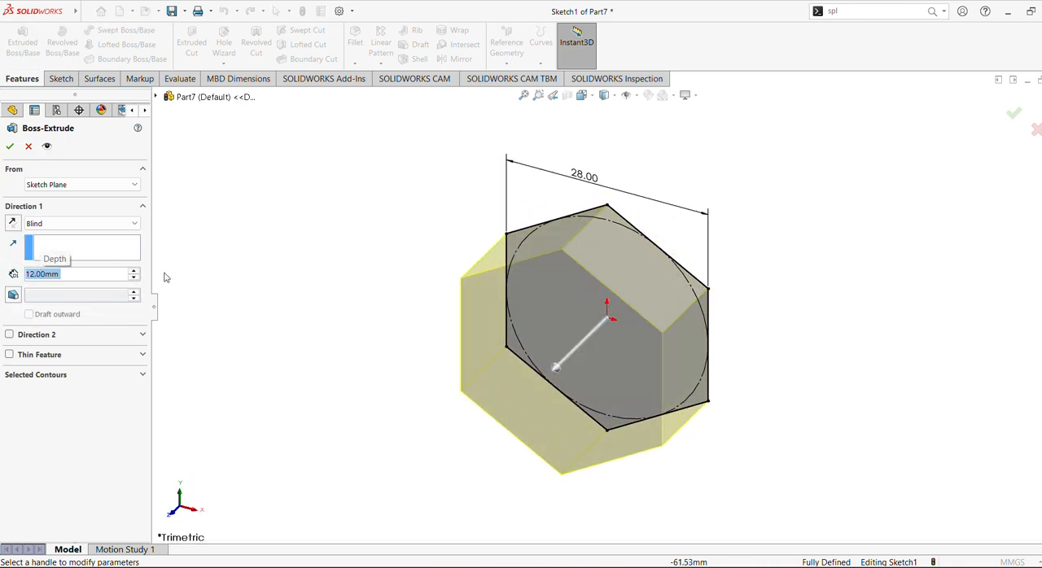
click(71, 256)
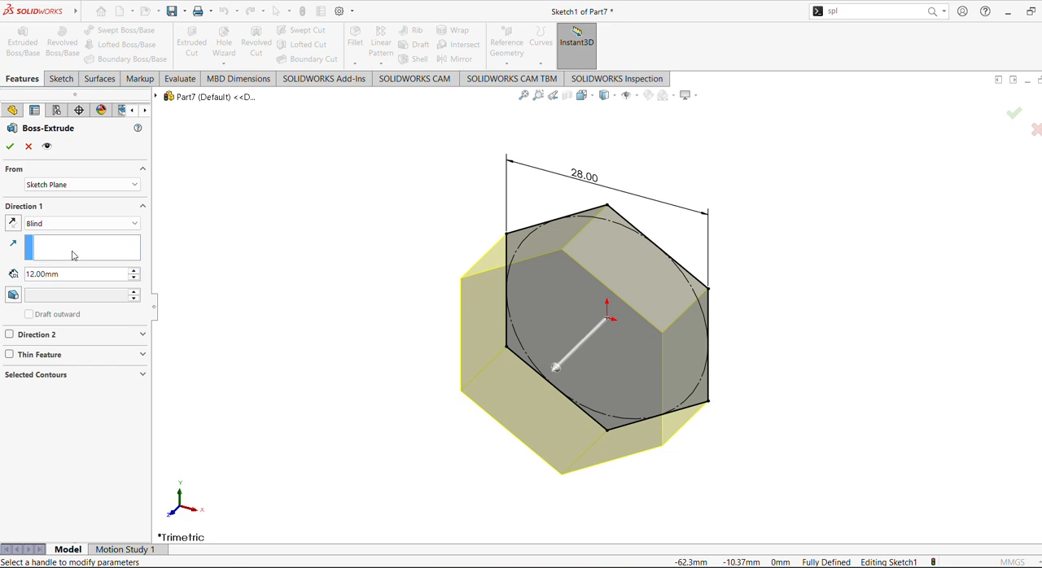
click(9, 146)
Sketch a circle with a radius of about 8.2 mm on the hexagon's back face, centred on the origin.
mouse_move(600, 344)
middle_down()
mouse_move(596, 318)
mouse_move(458, 372)
middle_up()
click(571, 321)
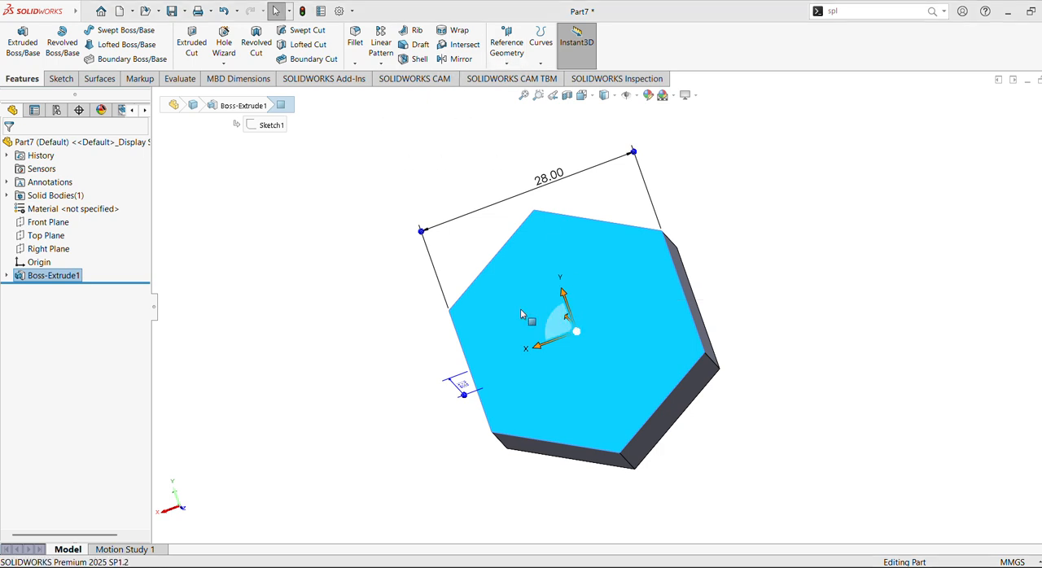
right_click(526, 285)
click(559, 266)
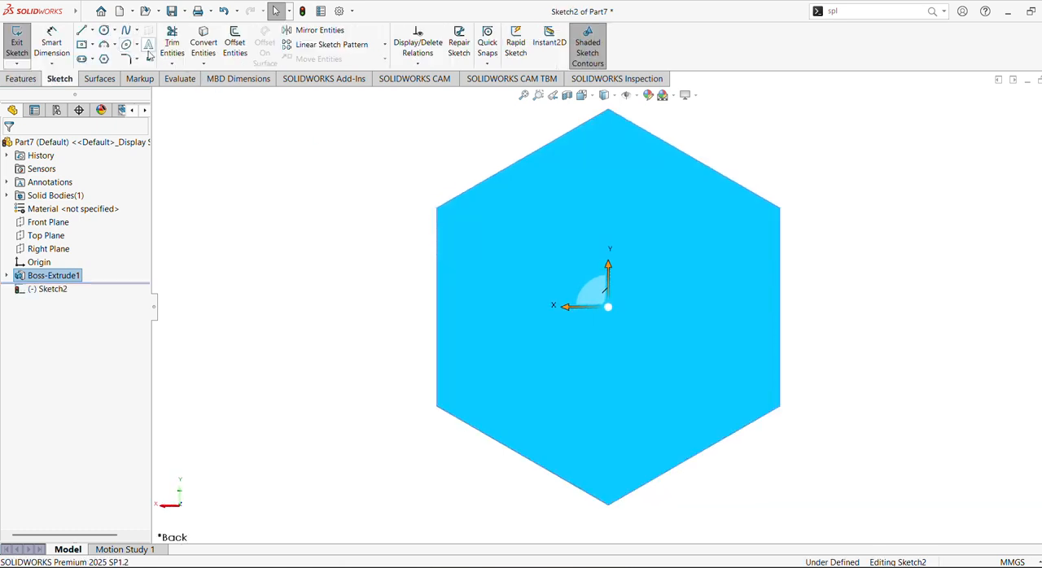
click(115, 31)
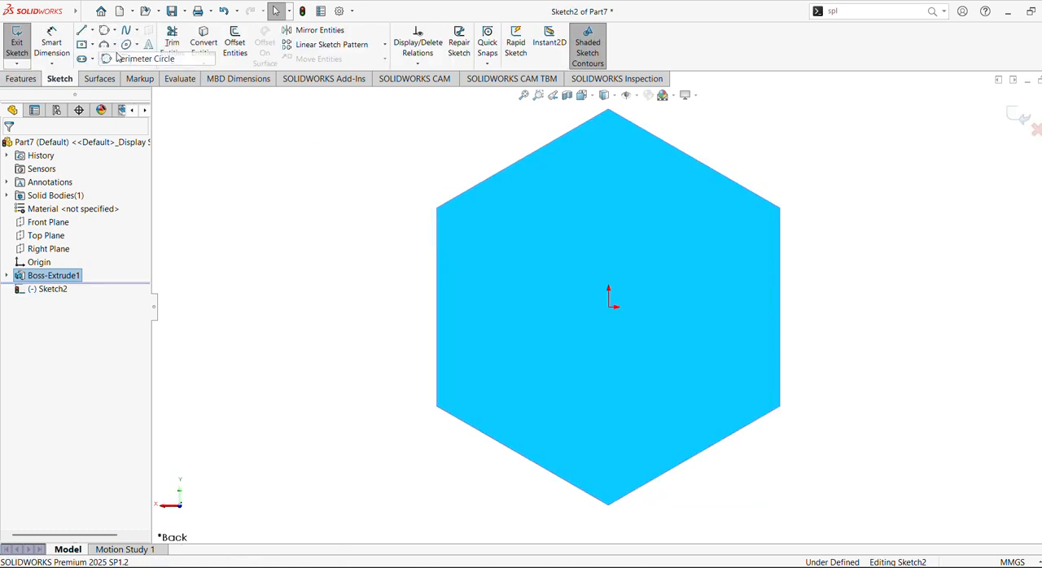
click(122, 58)
click(108, 32)
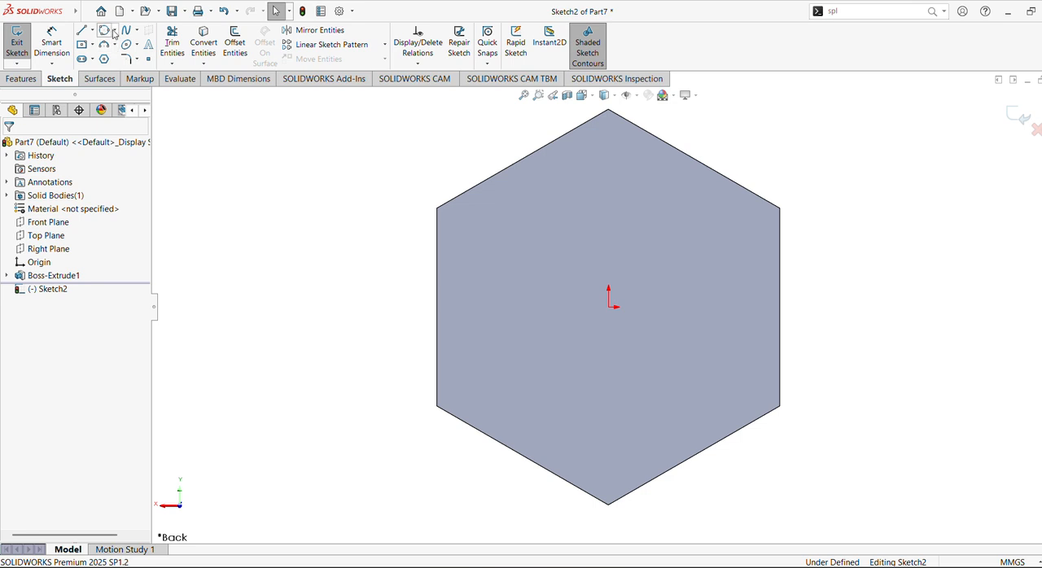
click(115, 31)
click(124, 43)
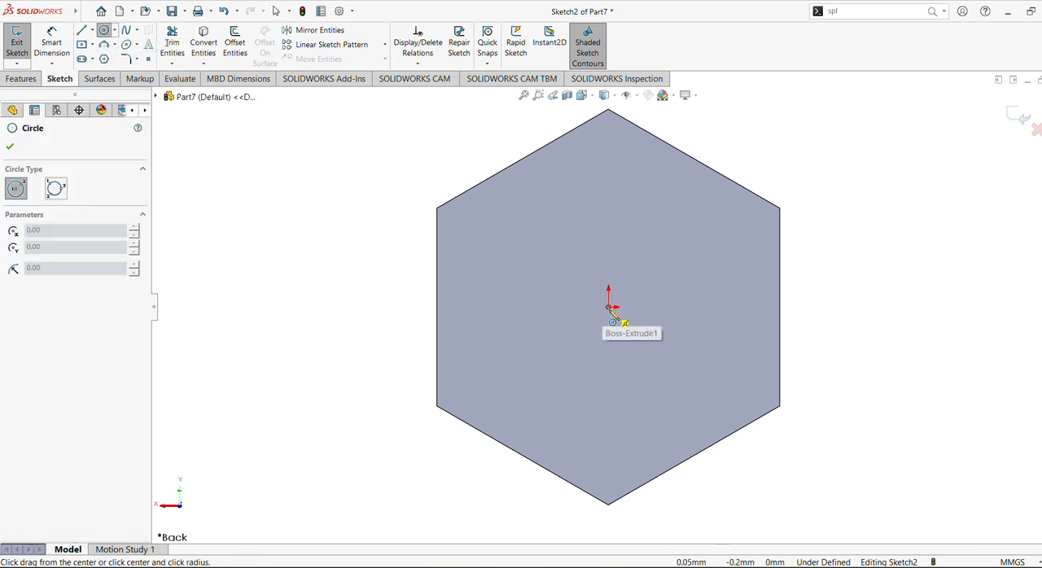
click(608, 307)
click(608, 207)
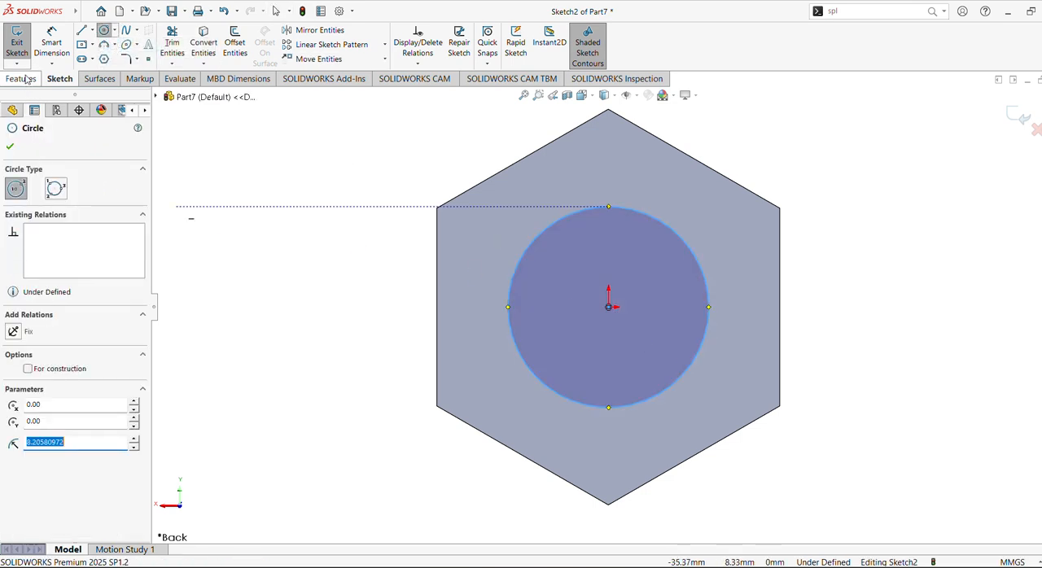
Dimension the diameter of the circle on the hexagon's back face as 20 mm.
click(52, 45)
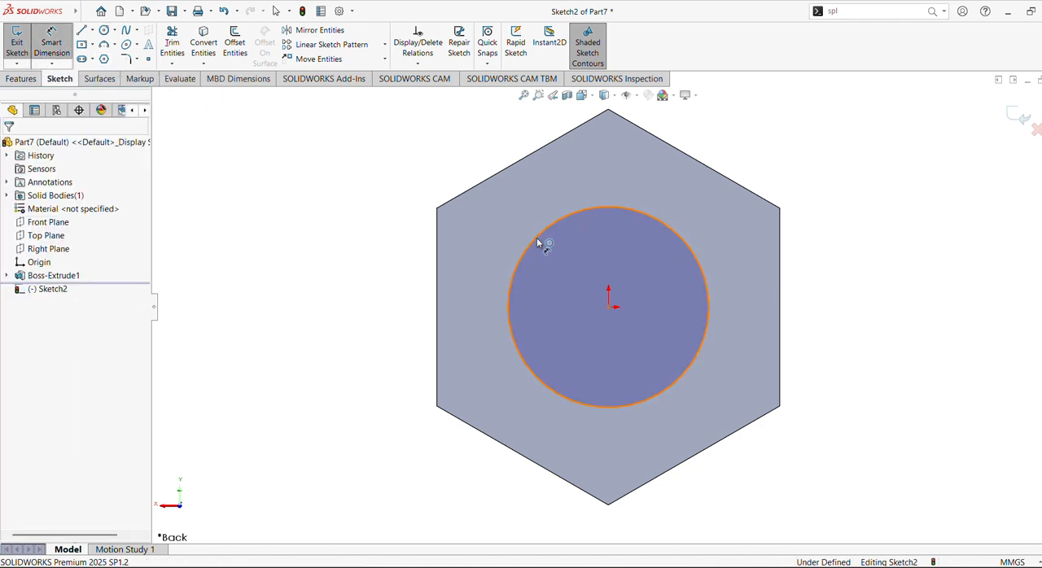
click(537, 238)
click(495, 233)
text(2)
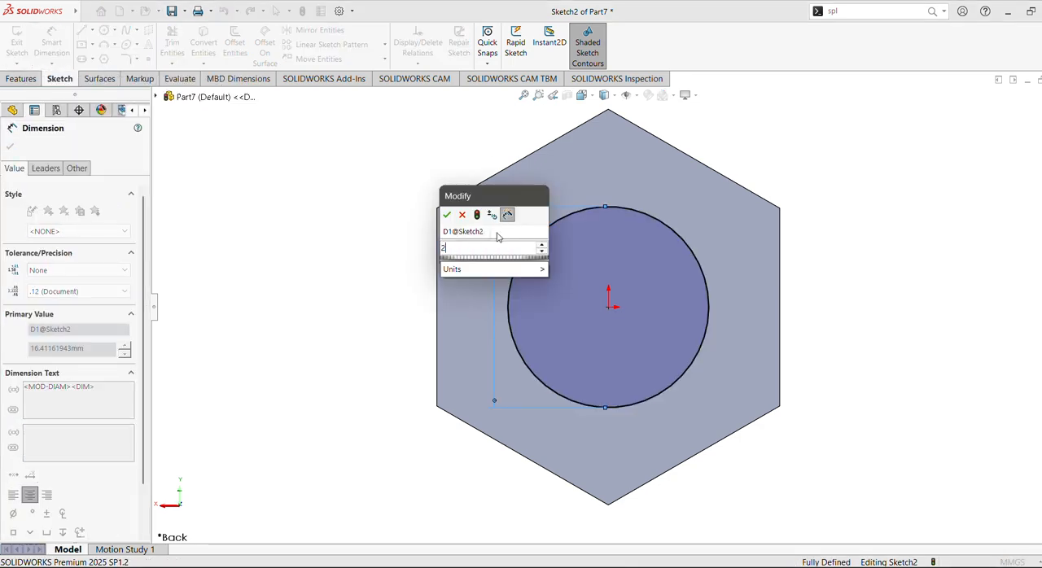
text(0)
key(Return)
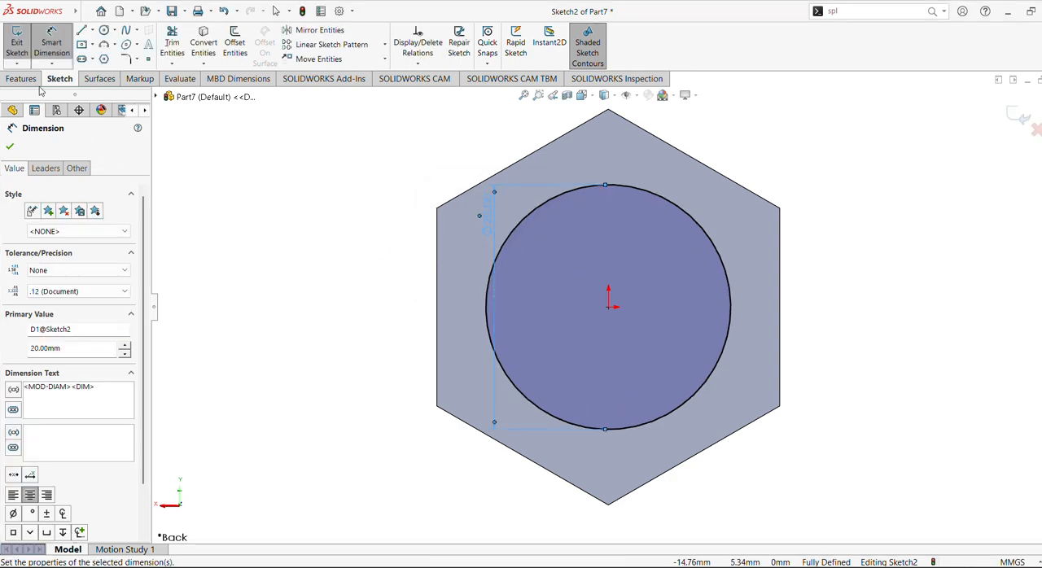
Extrude the 20 mm circle with a Blind depth of 120 mm, merged with the hexagonal head, using Extruded Boss/Base.
click(34, 81)
click(31, 42)
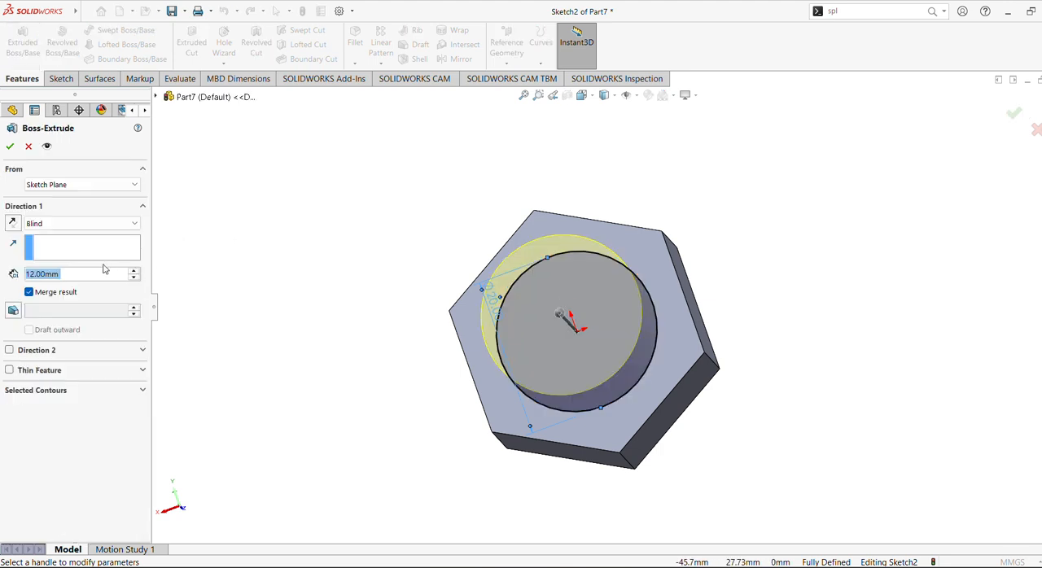
text(120)
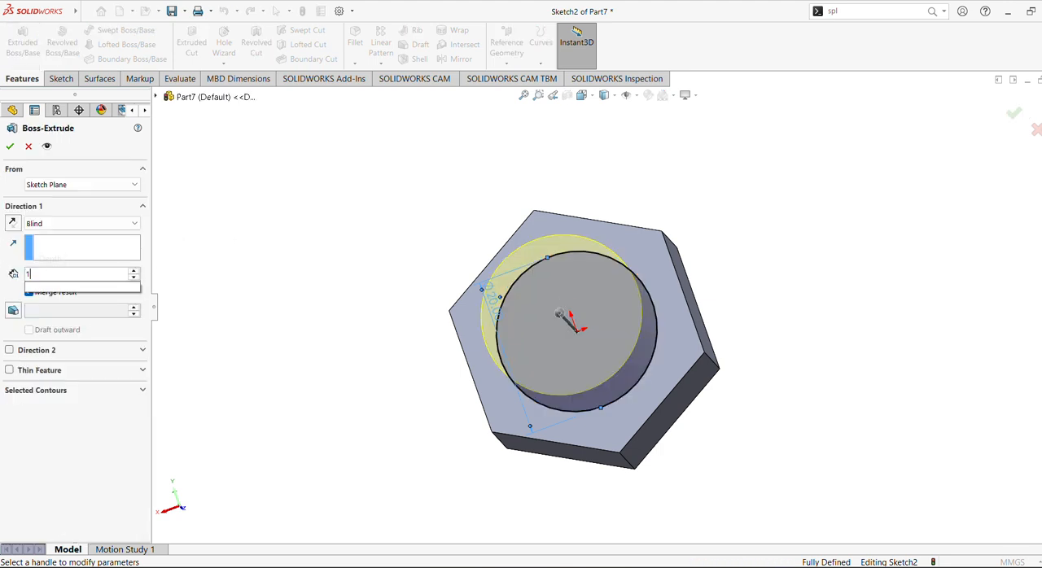
key(Return)
click(10, 146)
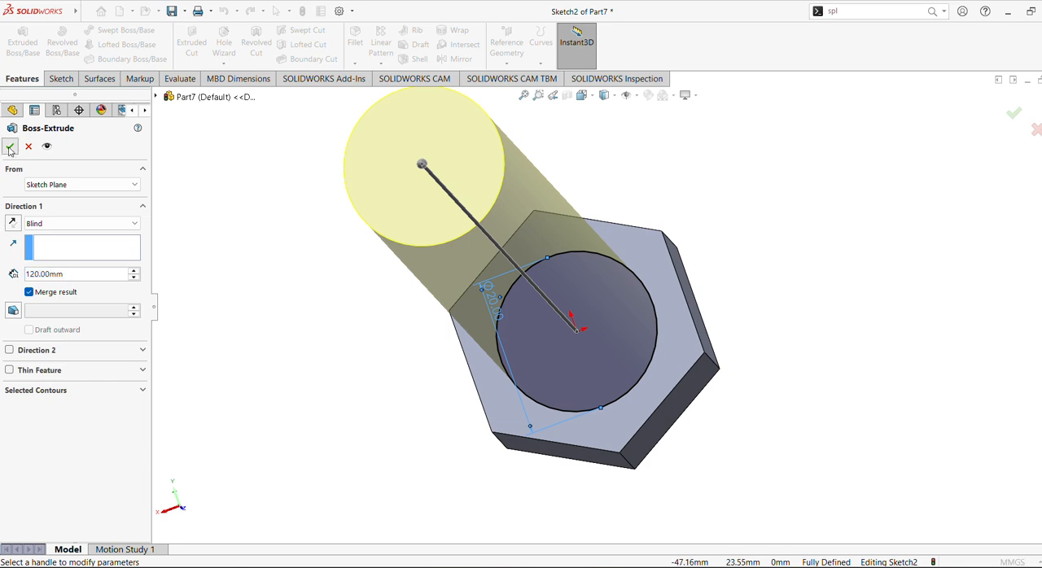
Chamfer the free end face of the cylindrical shank with a distance of 2 mm at 45 degrees.
middle_drag(406, 332, 416, 369)
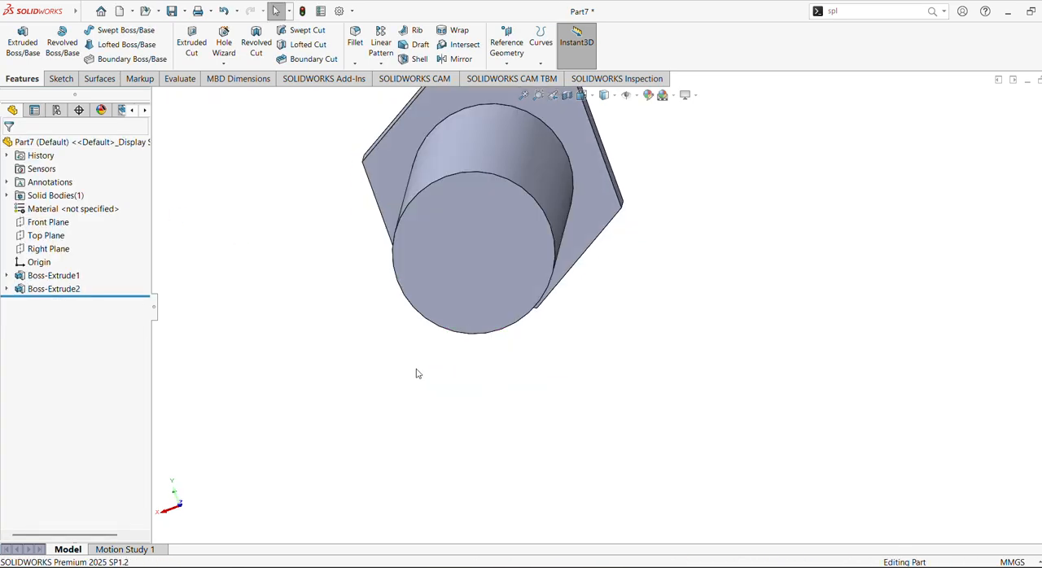
scroll(475, 302, up, 2)
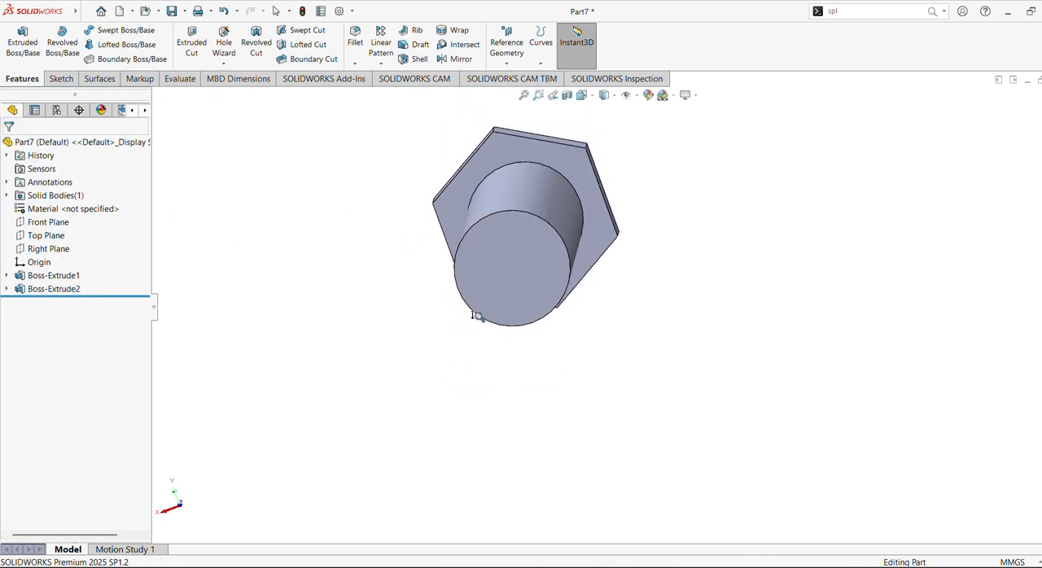
click(355, 63)
click(373, 92)
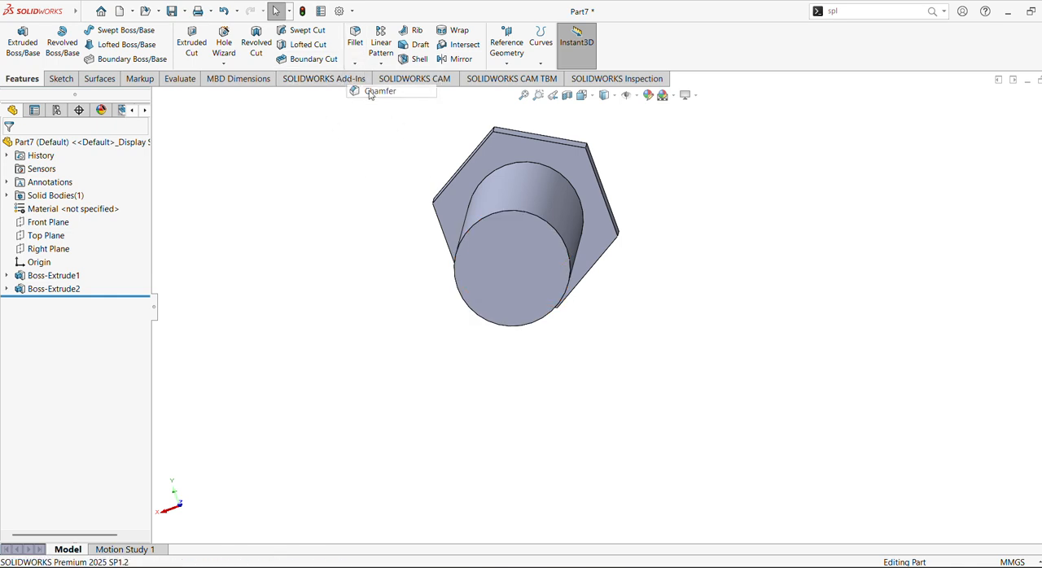
click(507, 218)
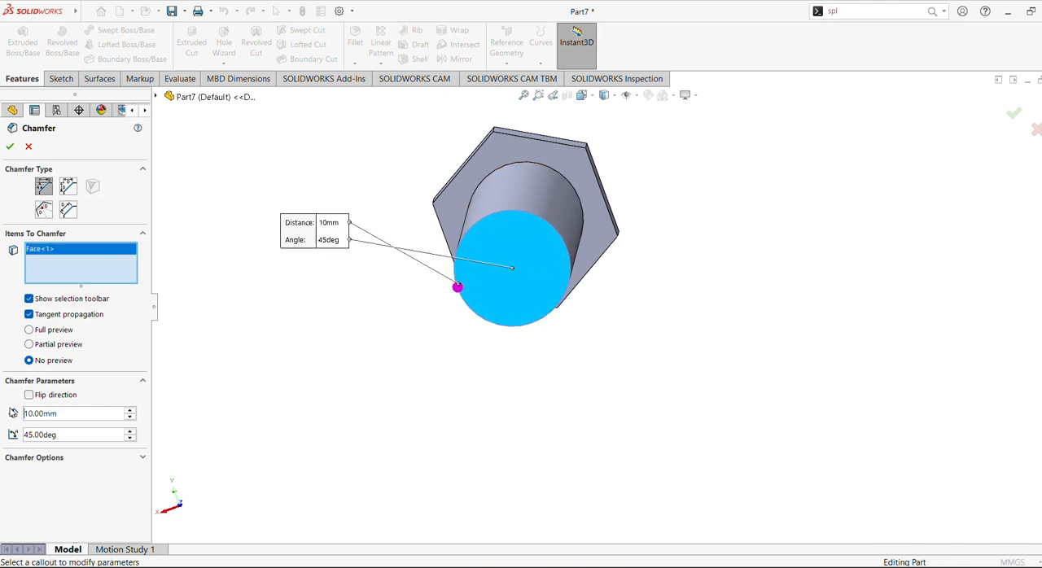
text(2)
key(Return)
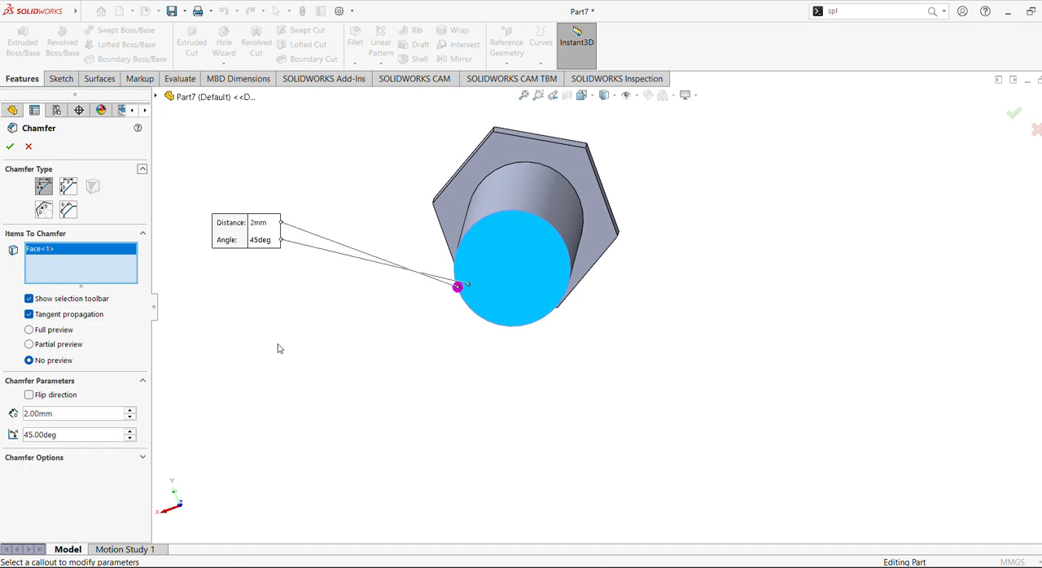
click(9, 146)
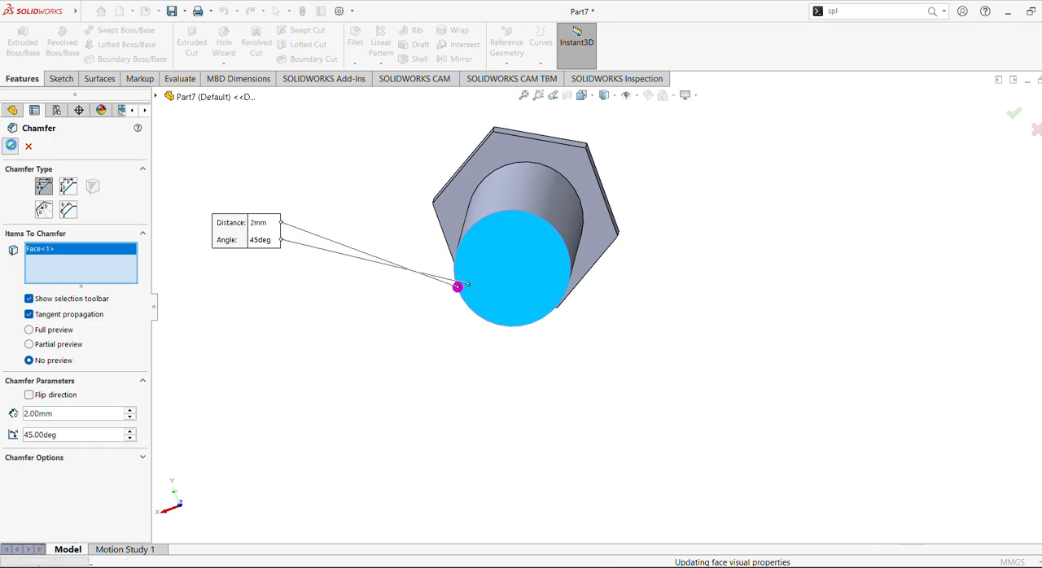
Sketch a 20 mm horizontal line on the Top Plane across the shank's full width, about 88 mm from the hexagonal head.
middle_drag(343, 334, 479, 347)
scroll(504, 339, up, 3)
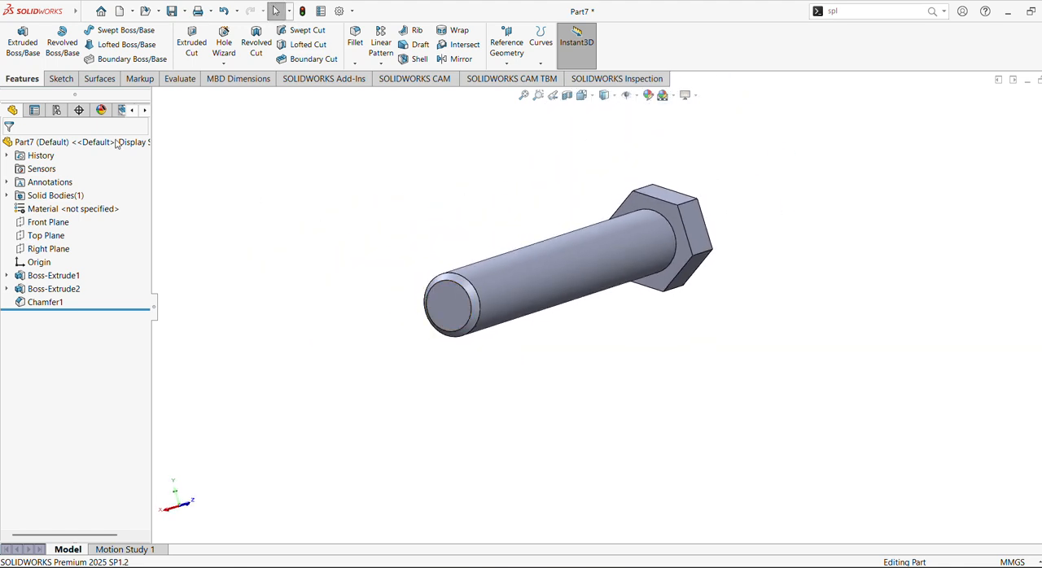
click(55, 237)
click(70, 224)
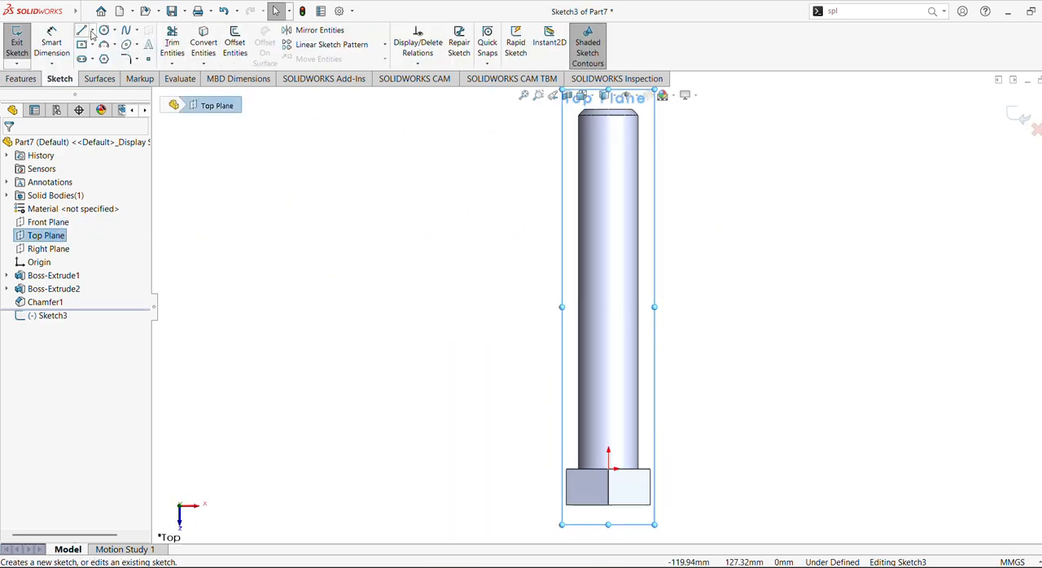
click(83, 31)
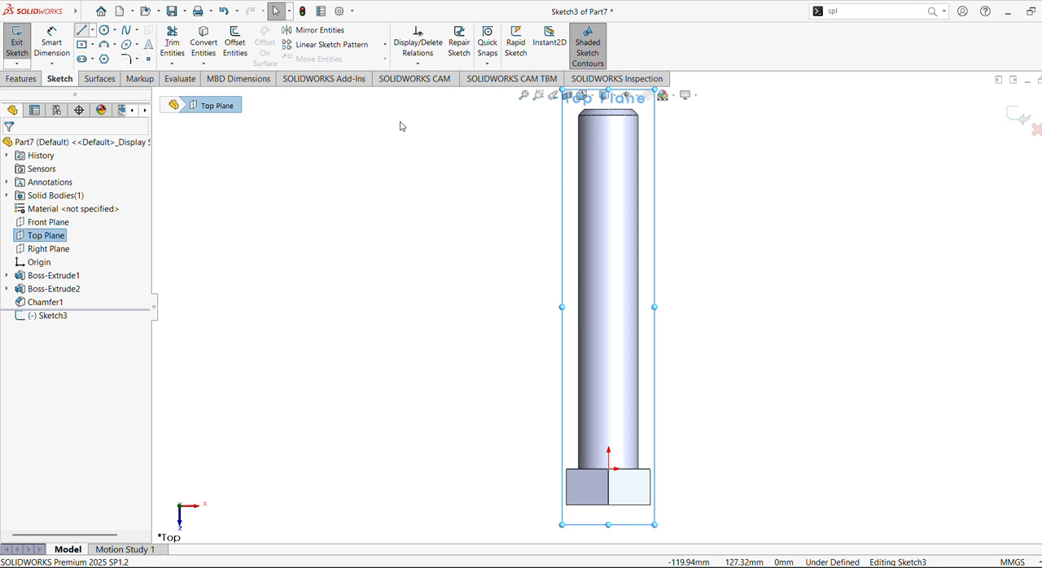
click(579, 205)
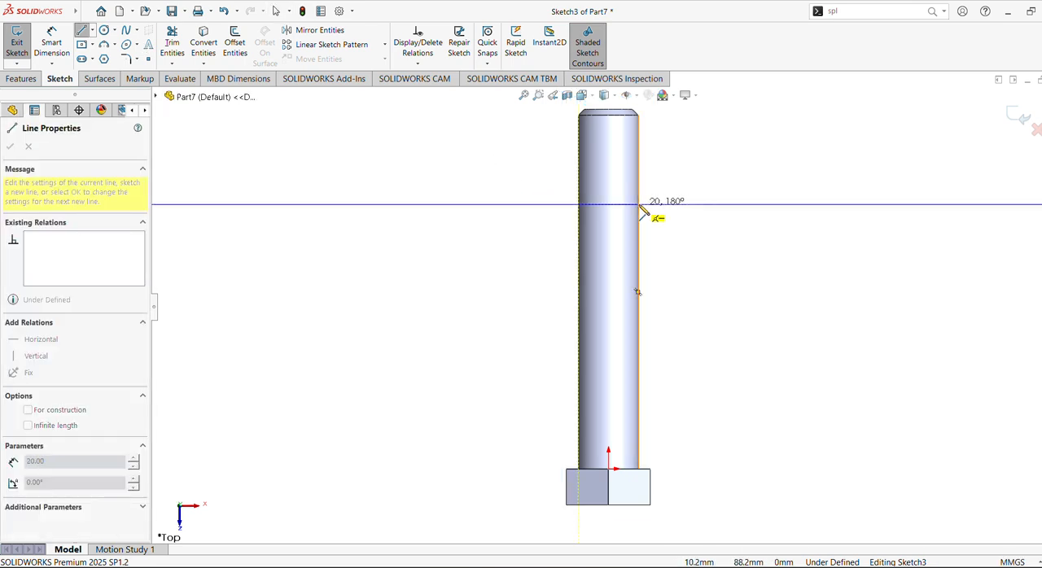
click(640, 205)
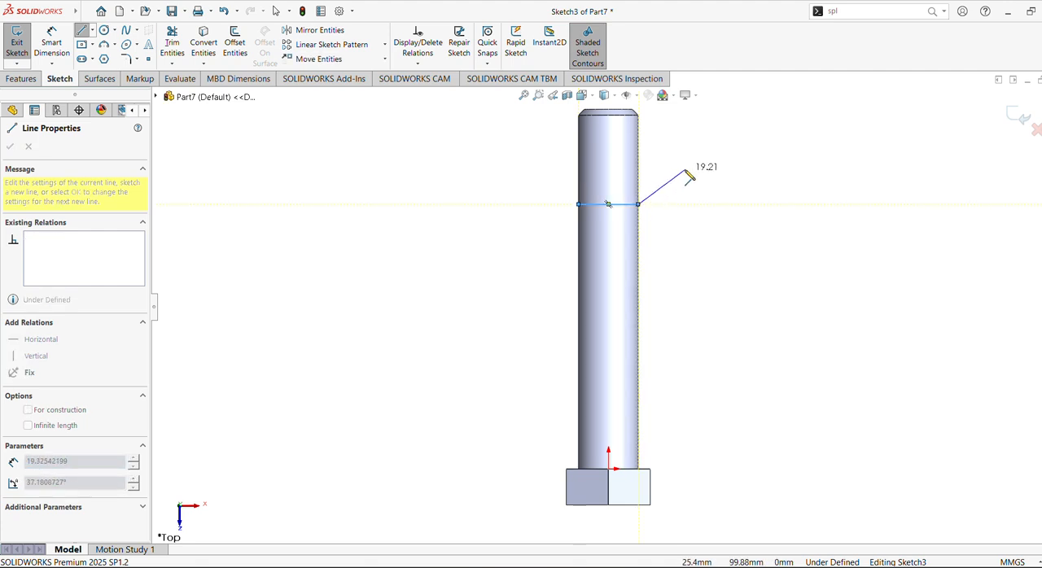
key(Escape)
Dimension the distance between the hexagonal head's shank-side edge and the sketched line as 40 mm.
click(52, 44)
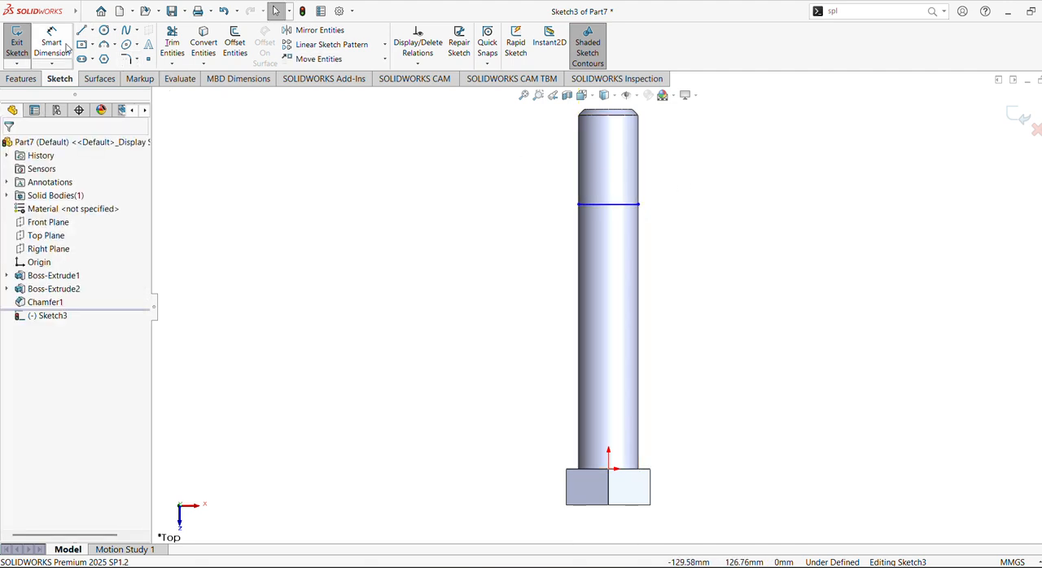
click(636, 471)
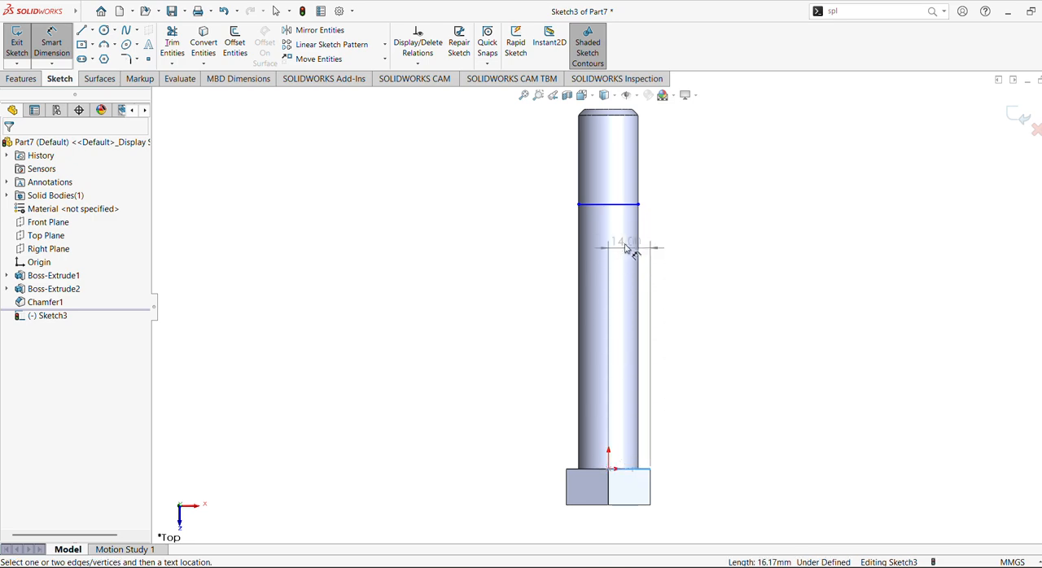
click(624, 206)
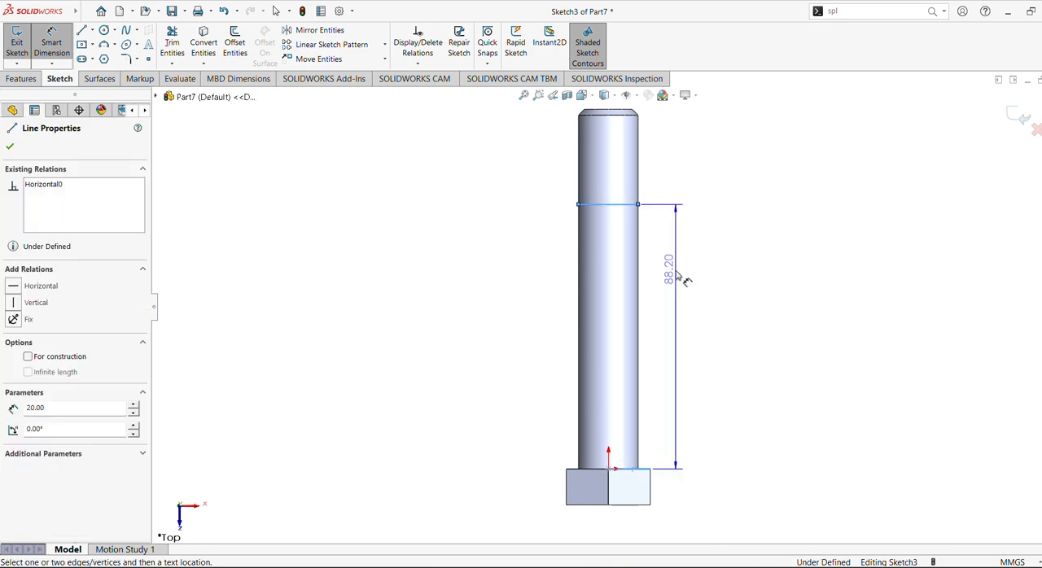
click(686, 320)
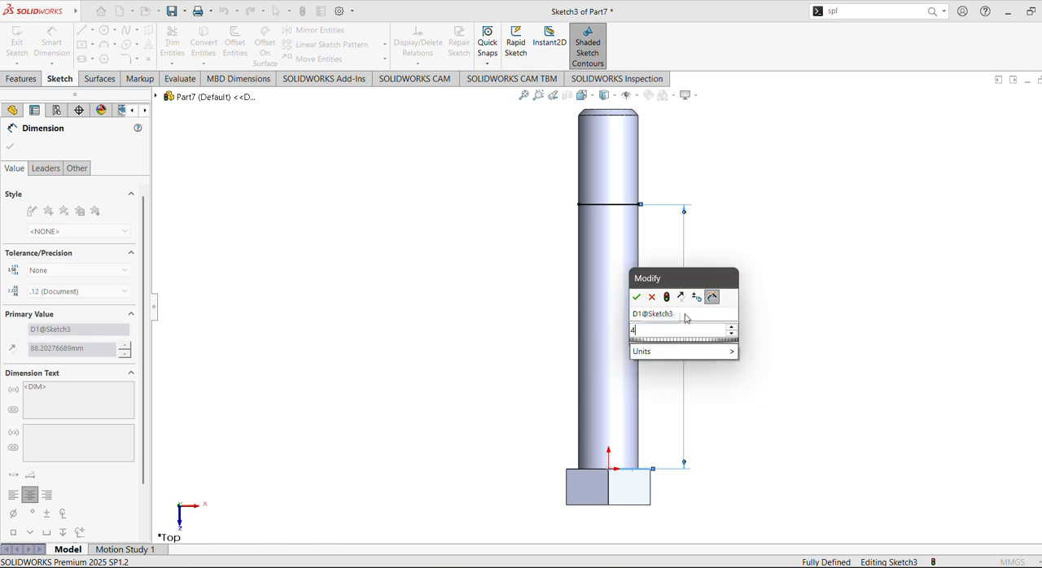
key(Return)
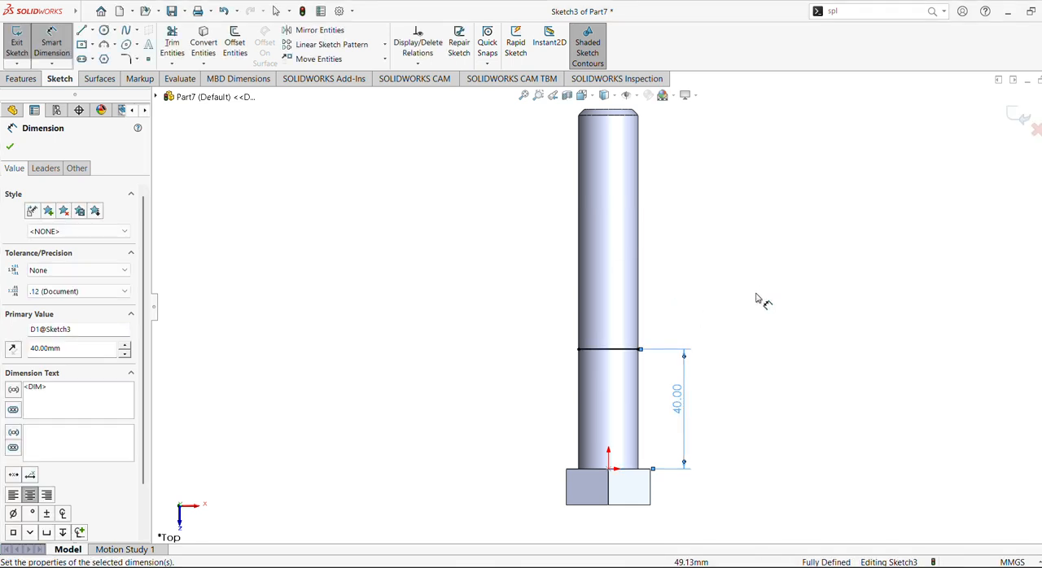
Try a distance of 50 mm between the head and the line, and set it back to 40 mm.
double_click(679, 407)
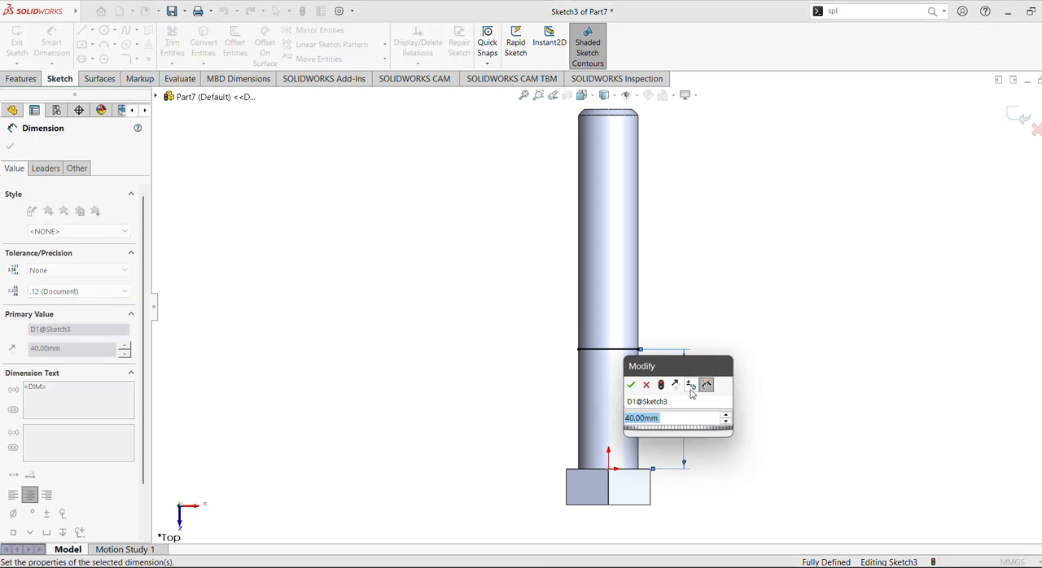
text(50)
key(Return)
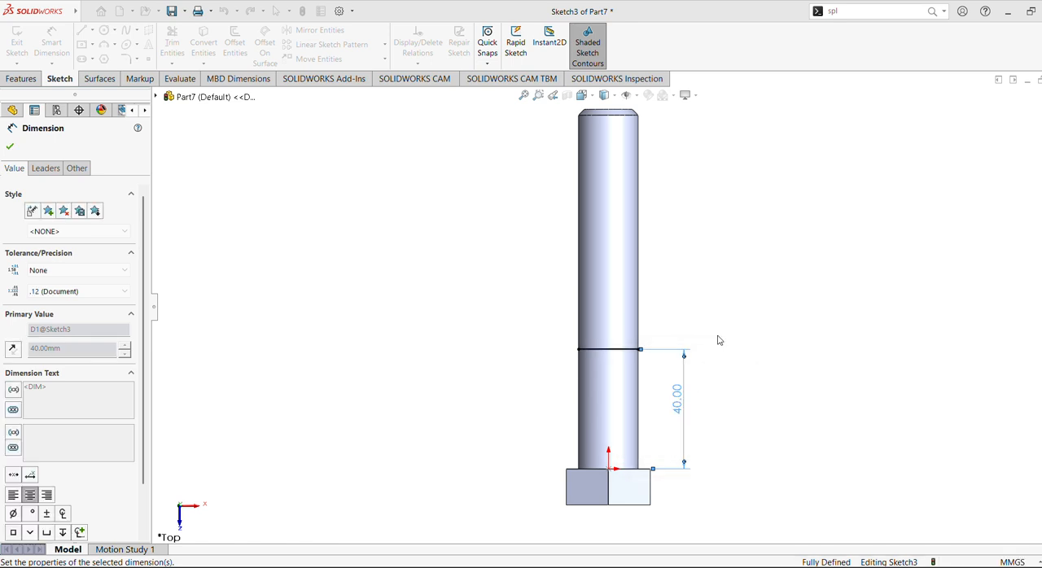
double_click(677, 381)
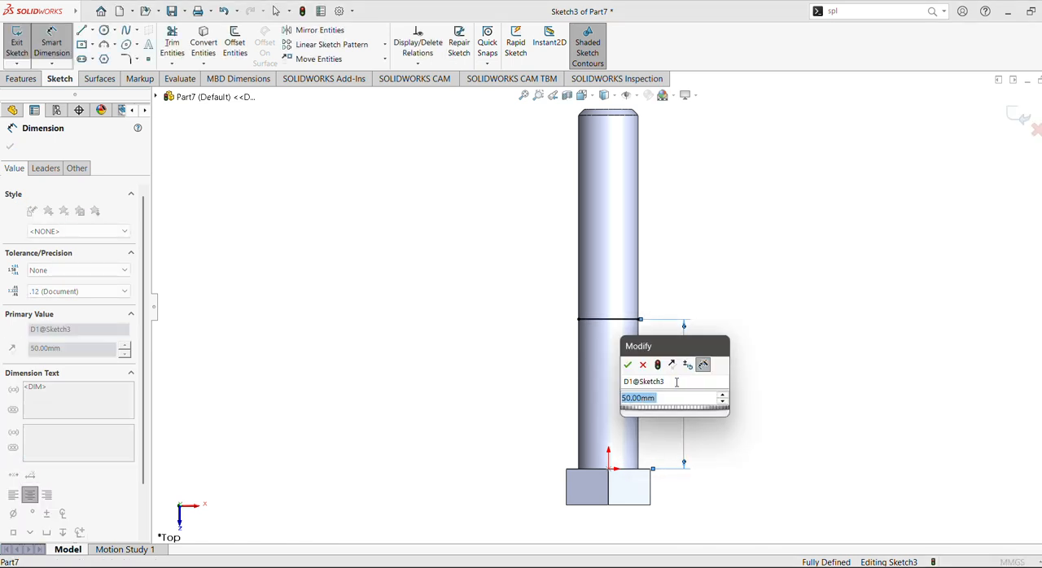
text(40)
key(Return)
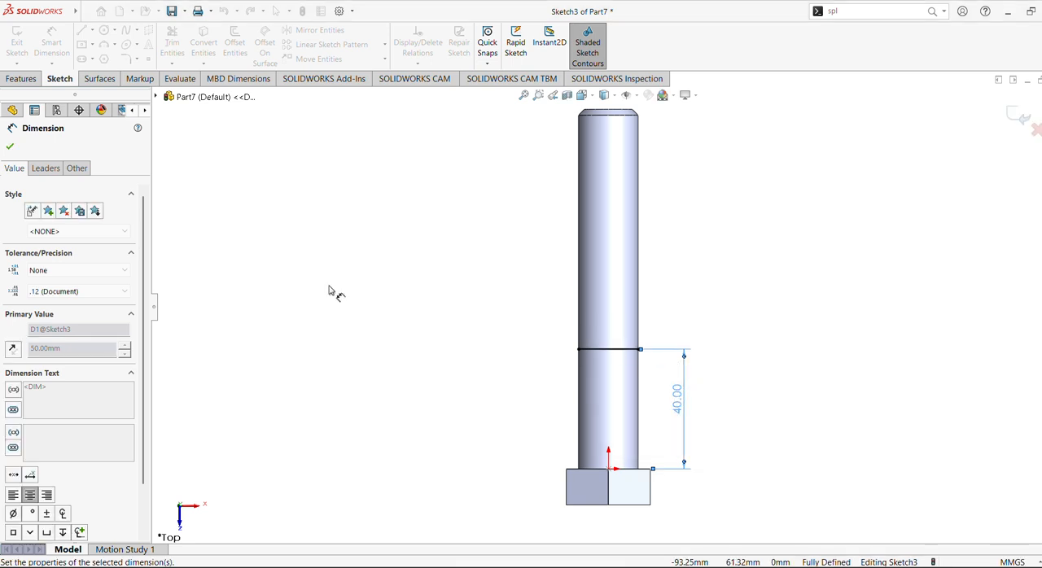
click(10, 148)
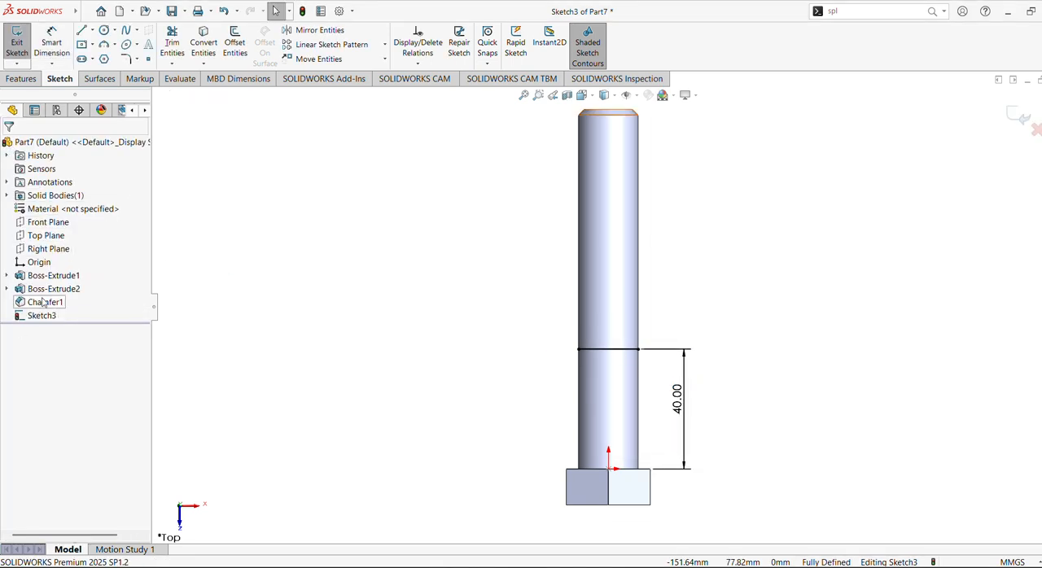
click(48, 289)
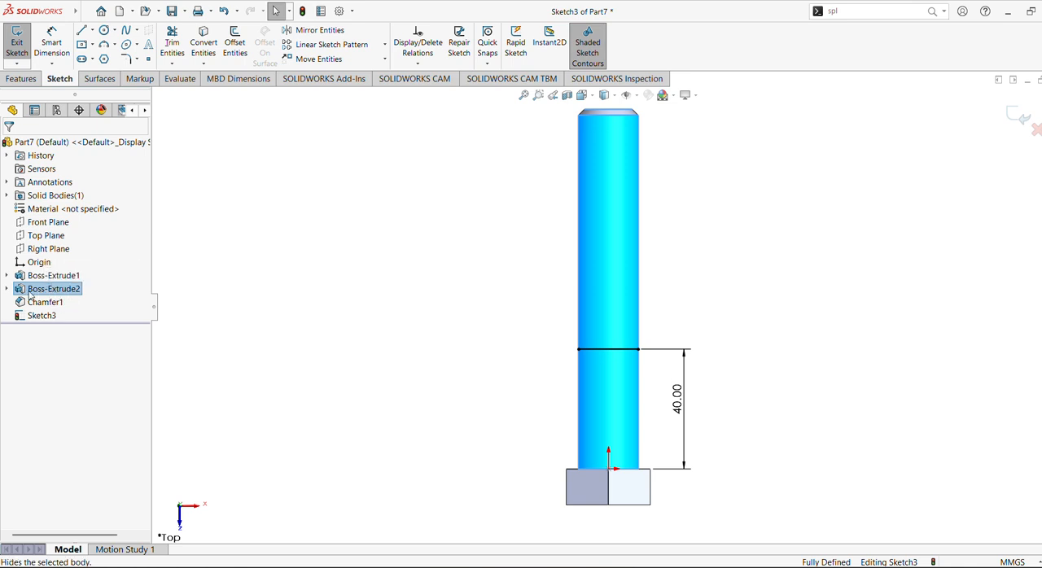
right_click(33, 291)
click(11, 296)
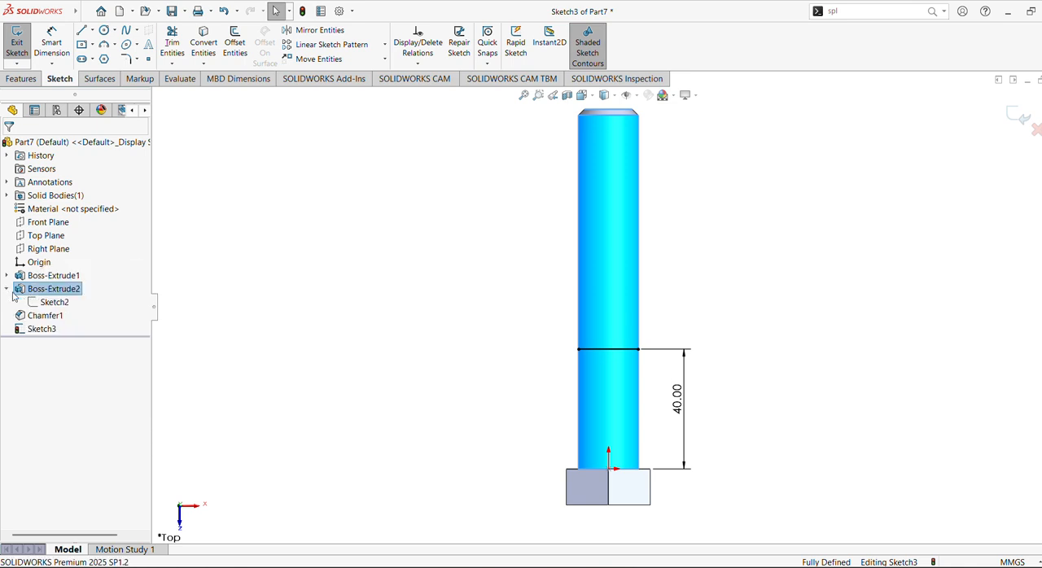
right_click(34, 300)
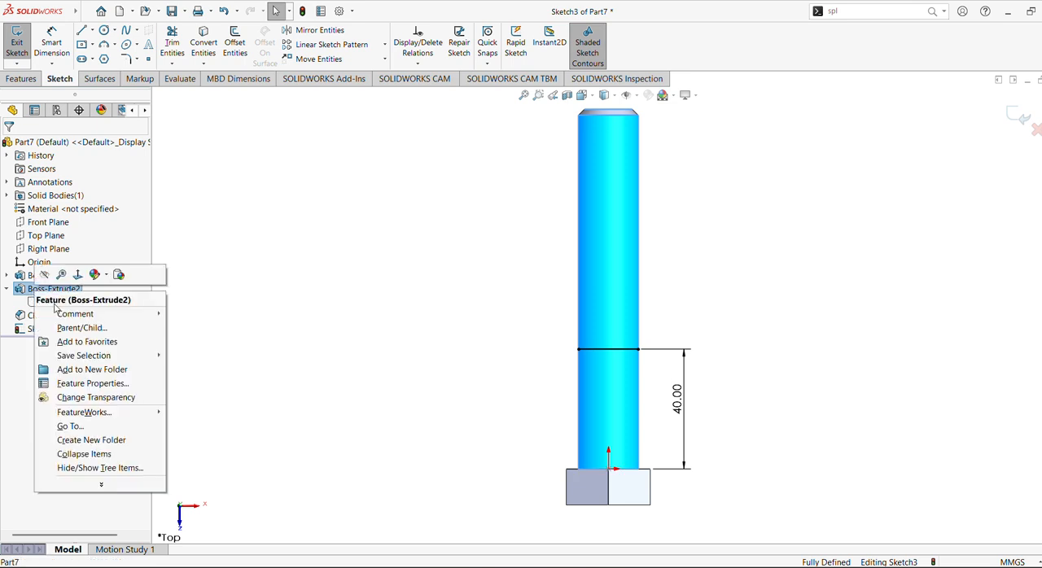
click(238, 338)
Finish the line sketch and set the extrusion depth of the bolt's cylindrical shank to 75 mm.
click(1013, 128)
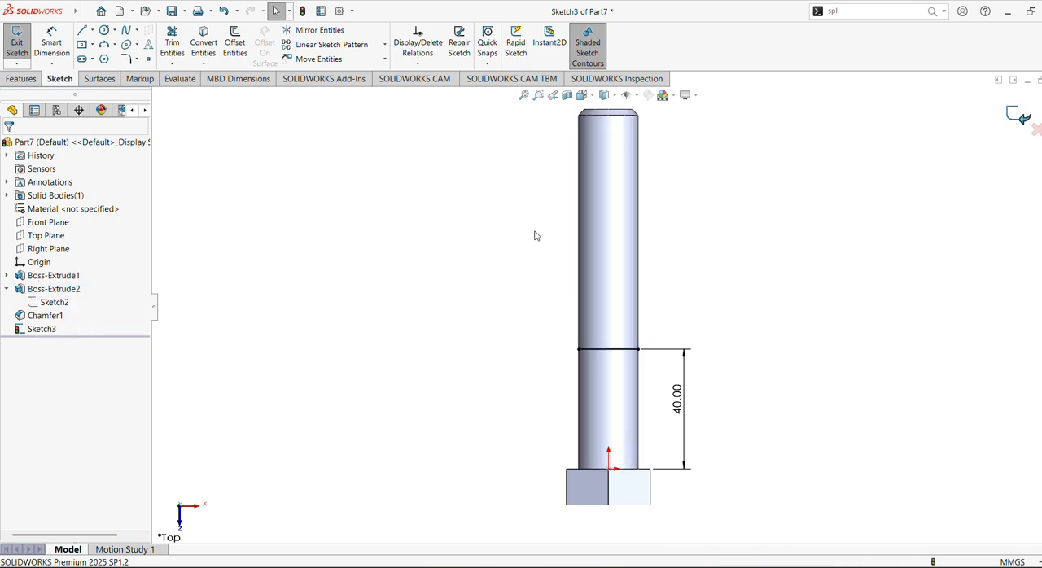
right_click(57, 291)
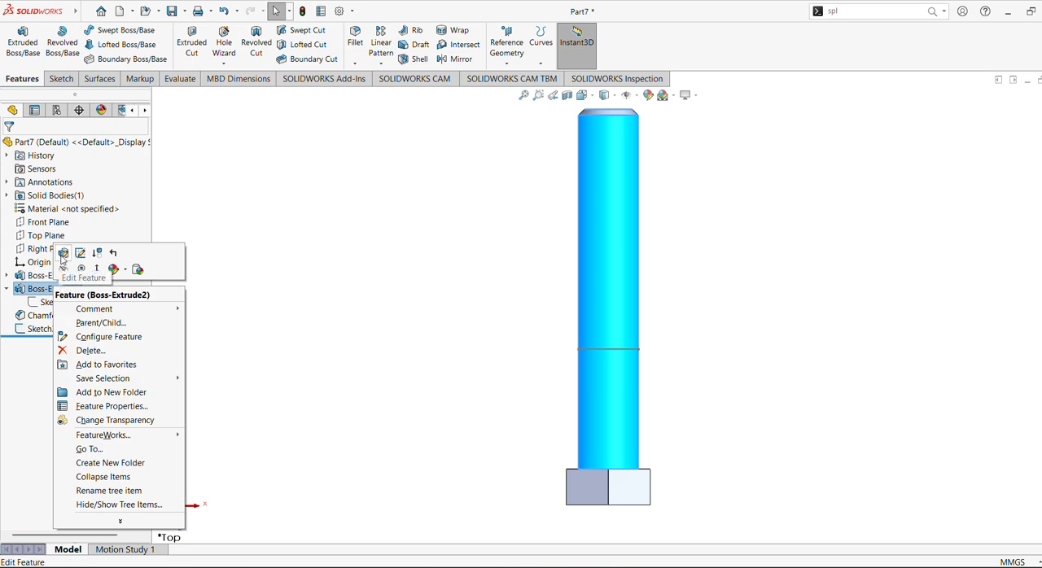
click(79, 253)
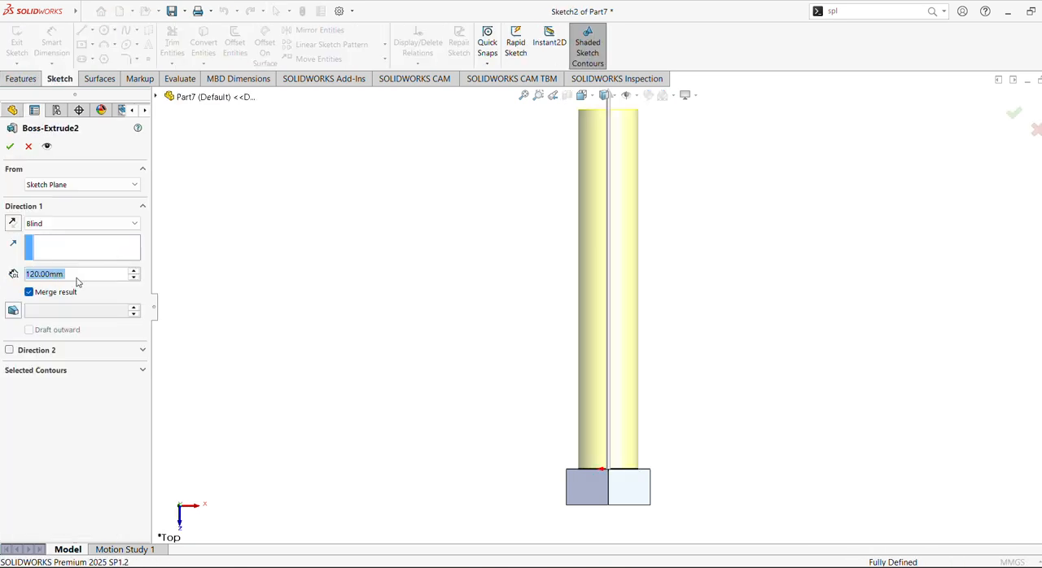
click(134, 278)
click(134, 278)
click(135, 278)
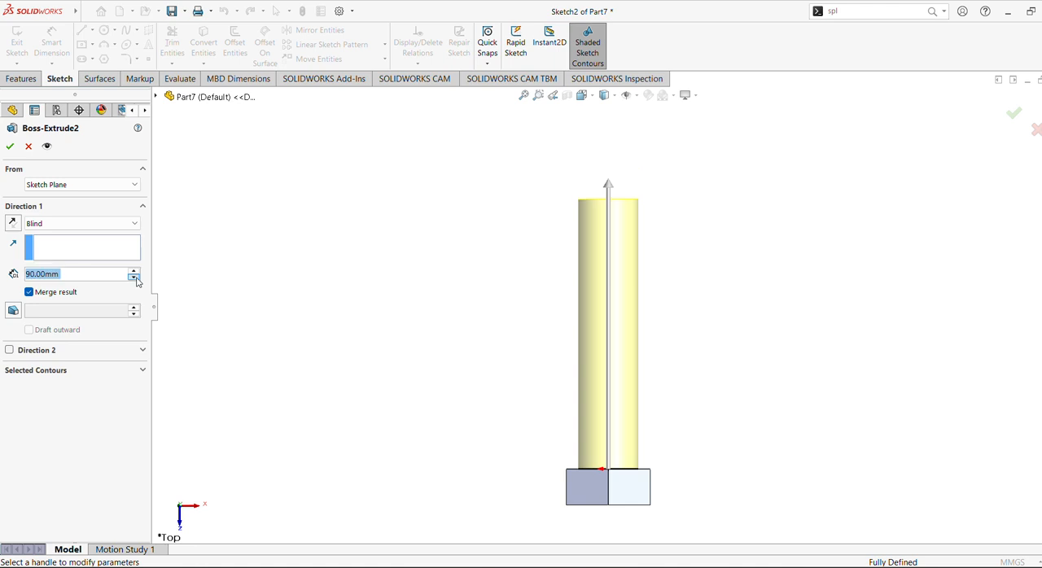
click(134, 278)
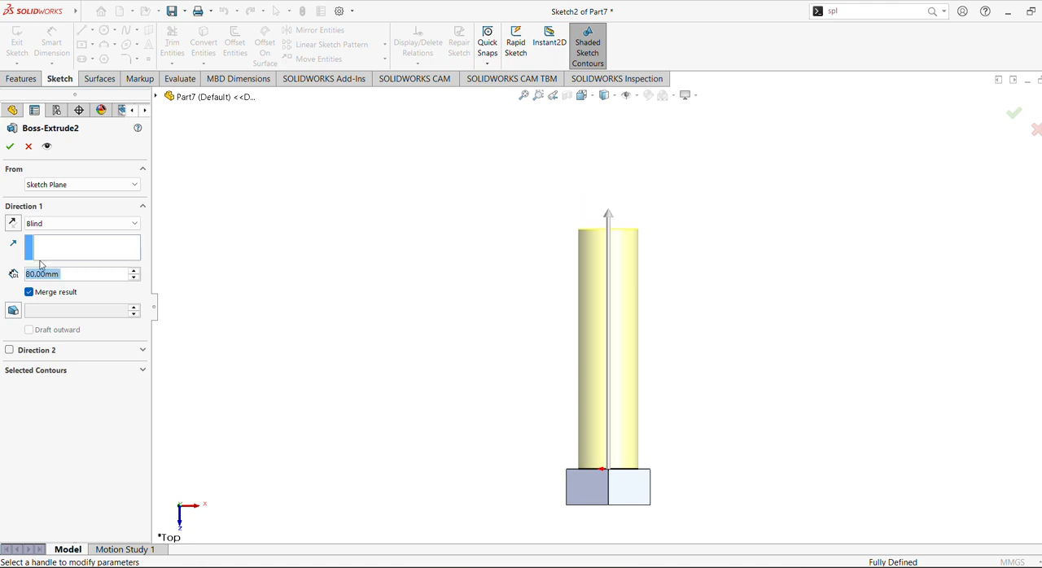
click(74, 276)
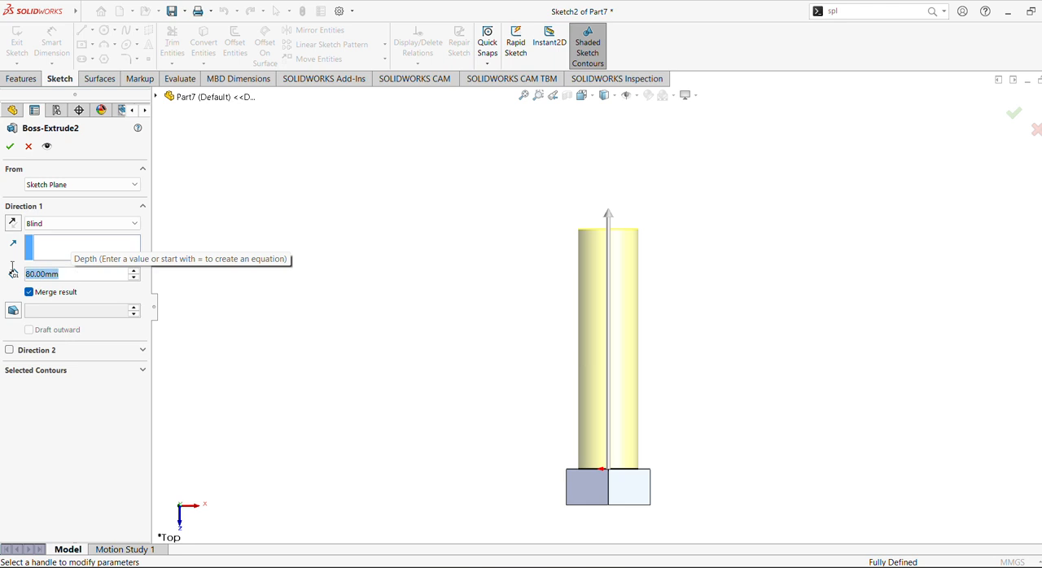
text(75)
key(Return)
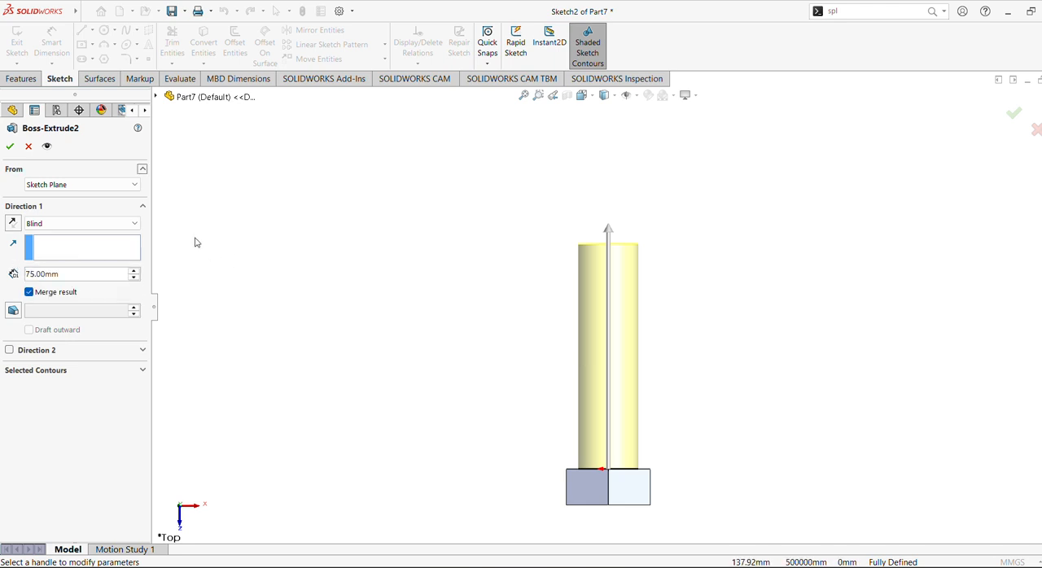
click(10, 146)
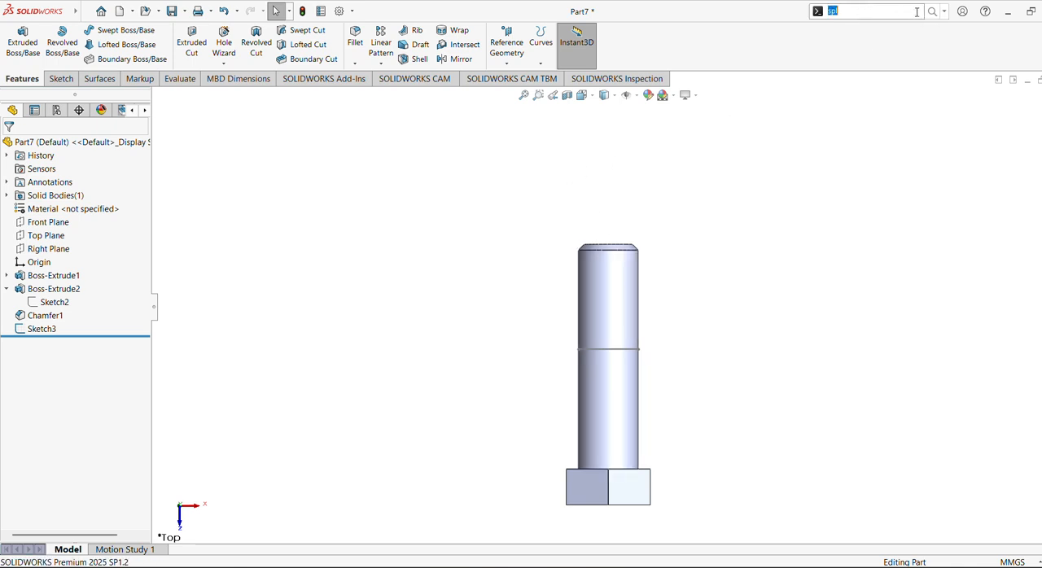
Create a projection Split Line on the shank's cylindrical face using the sketched line across it.
click(917, 11)
click(827, 39)
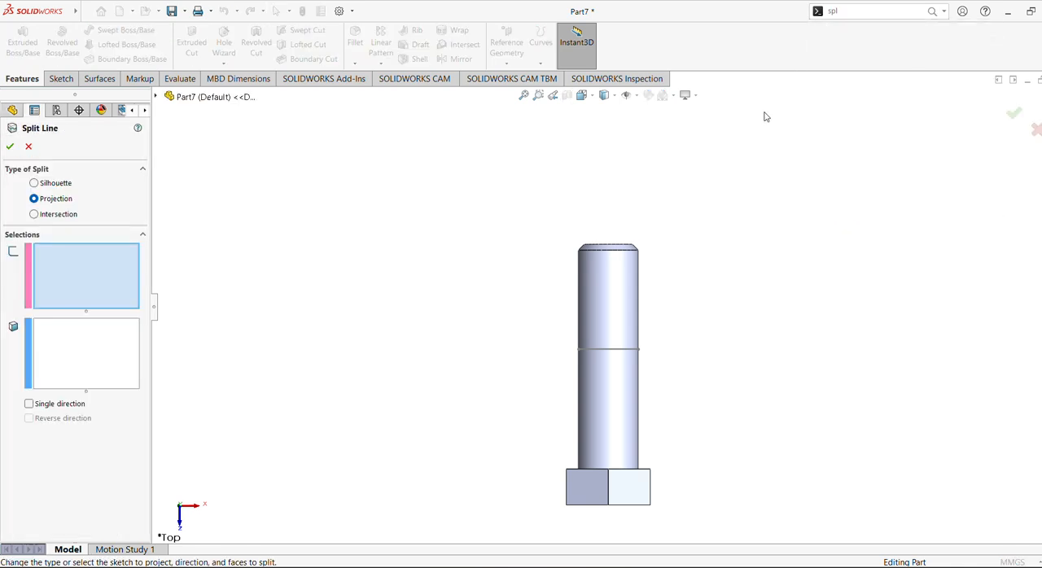
click(605, 350)
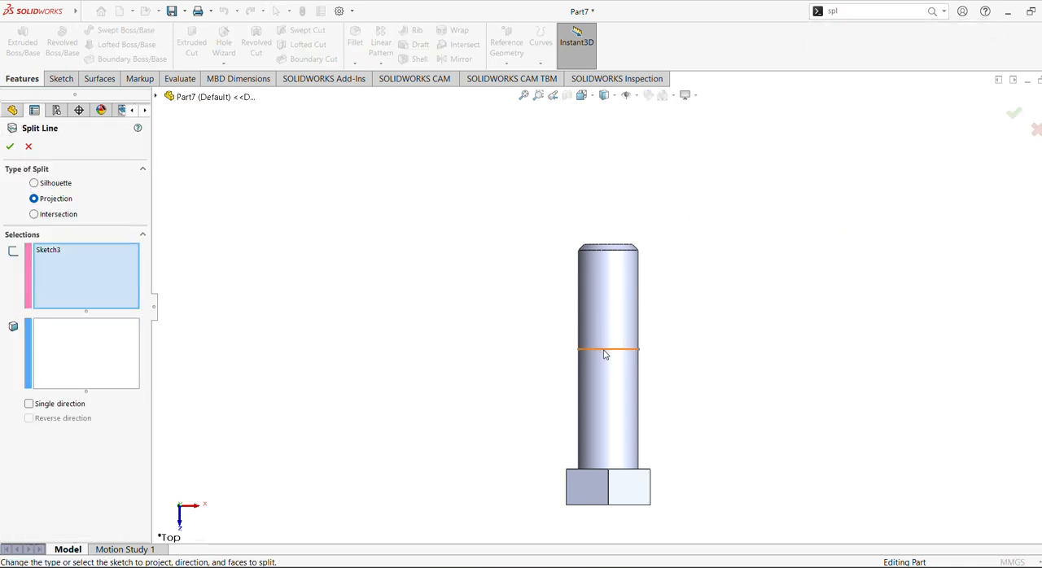
click(617, 298)
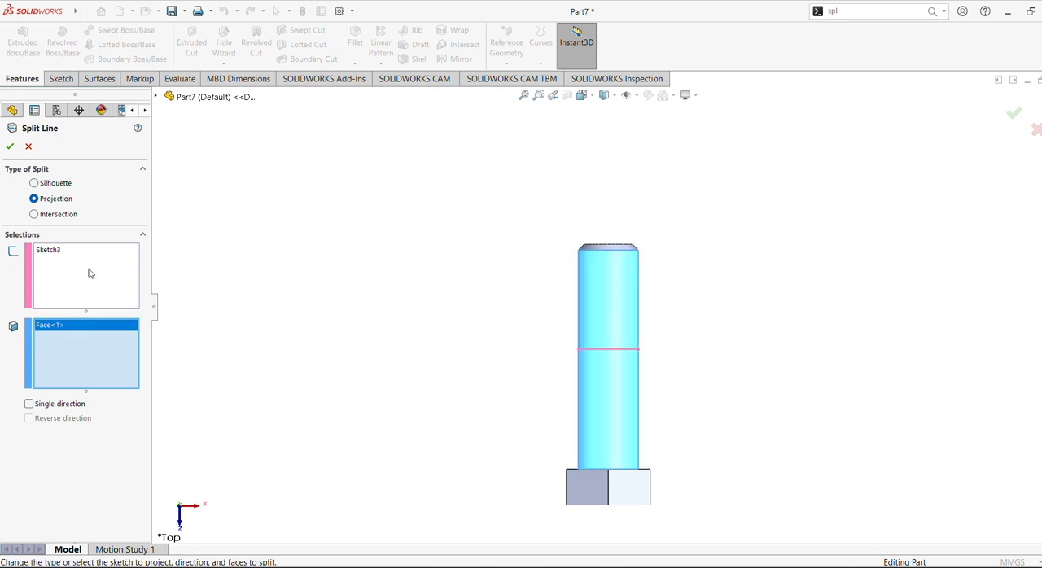
click(10, 147)
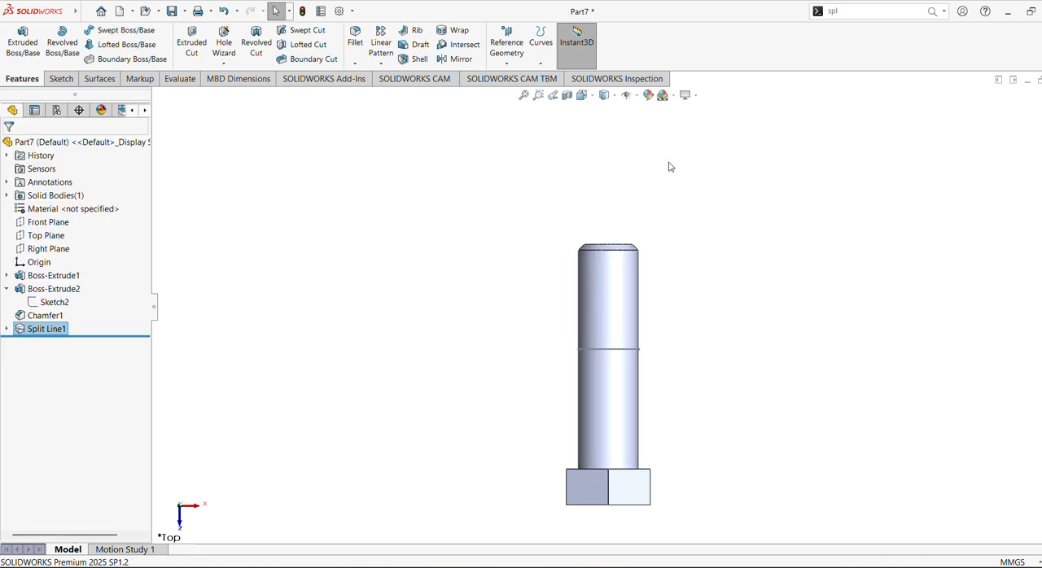
Try the polished bronze appearance on the whole bolt part, and apply brushed bronze instead.
click(101, 140)
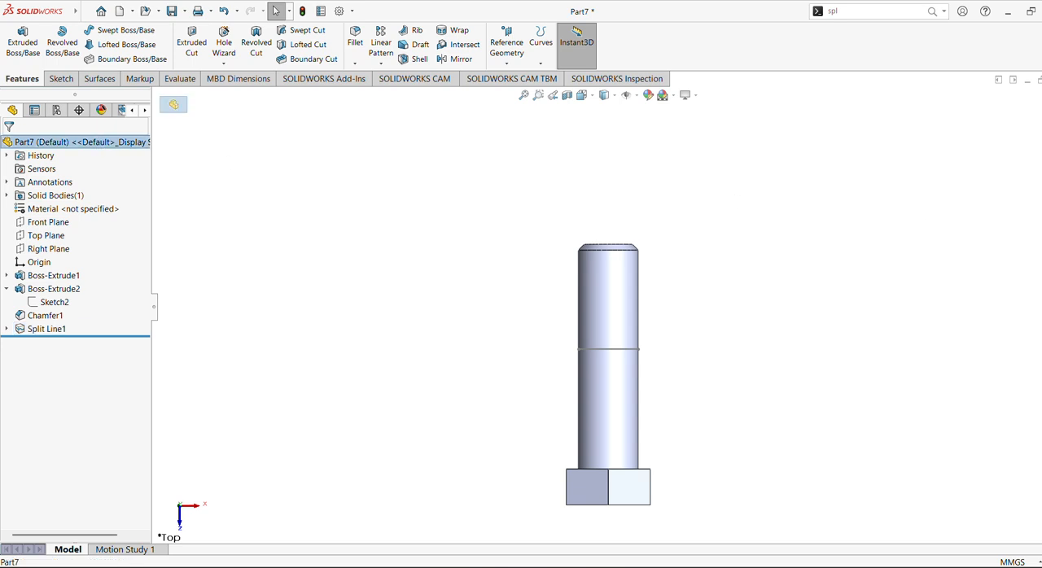
click(1040, 196)
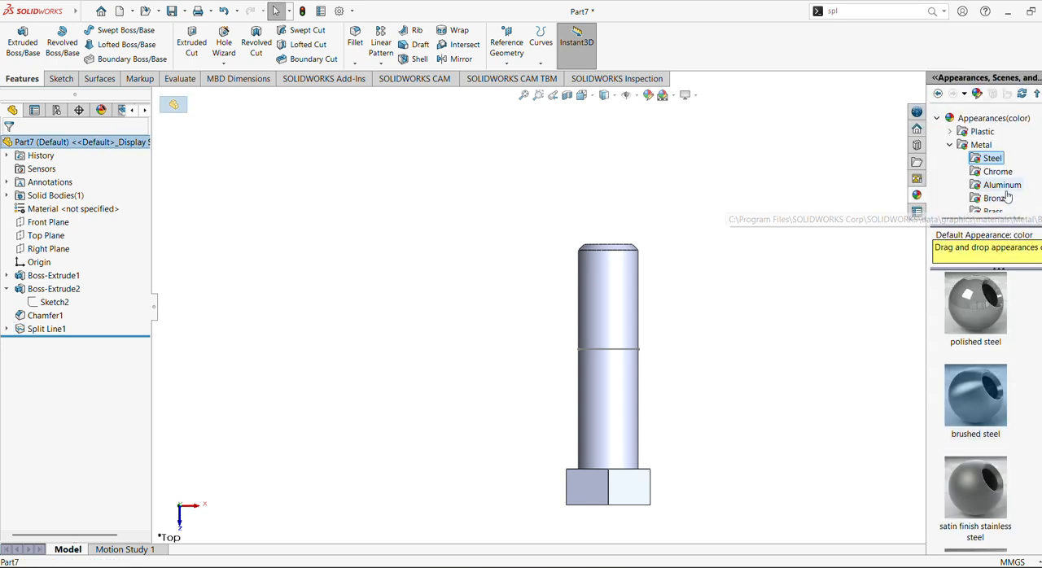
click(997, 198)
double_click(981, 316)
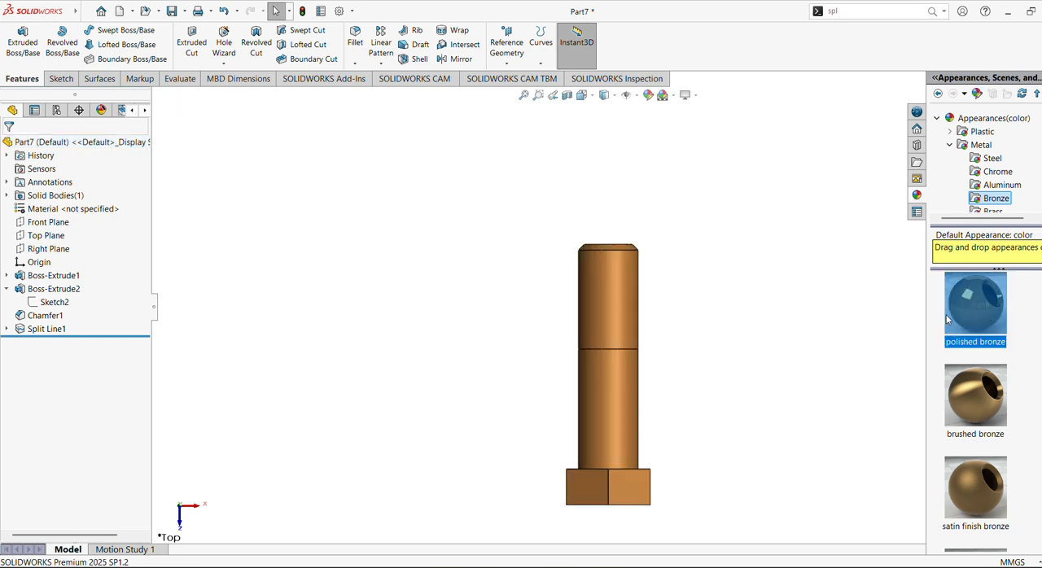
double_click(964, 395)
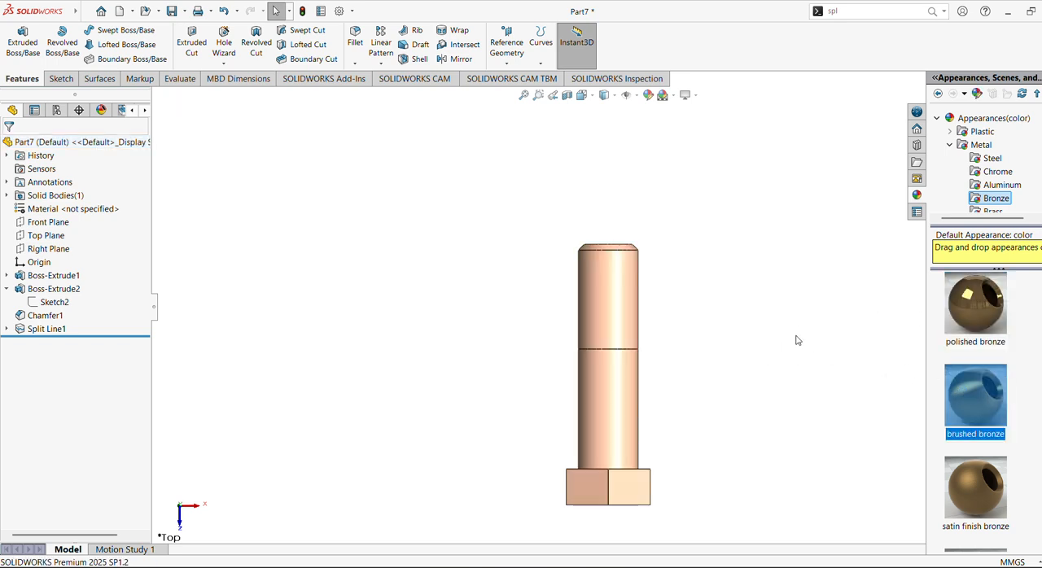
Apply the screw thread pattern appearance to the shank face beyond the split line and the chamfer face at its free end.
click(626, 328)
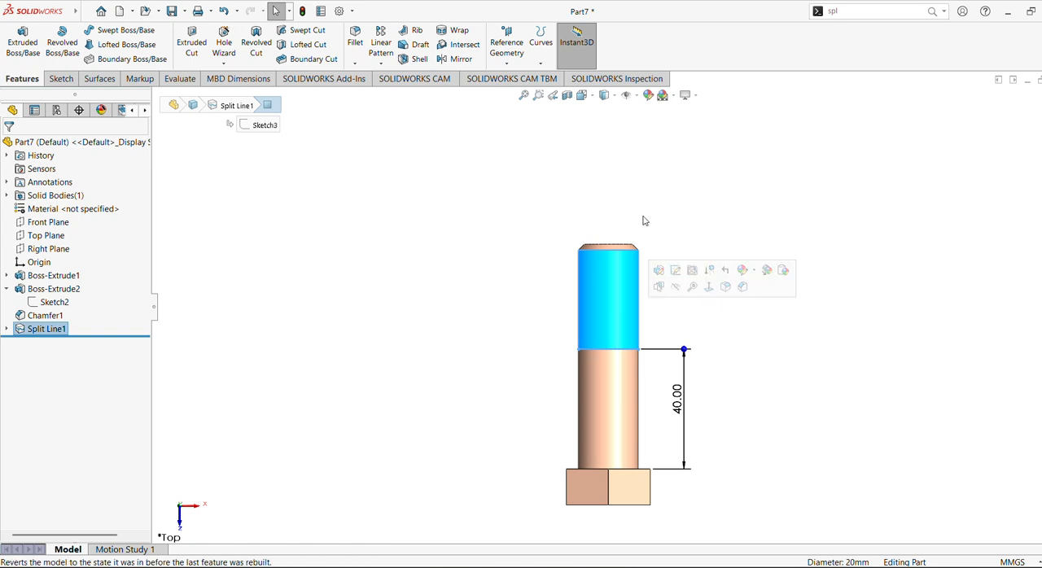
middle_drag(644, 221, 666, 270)
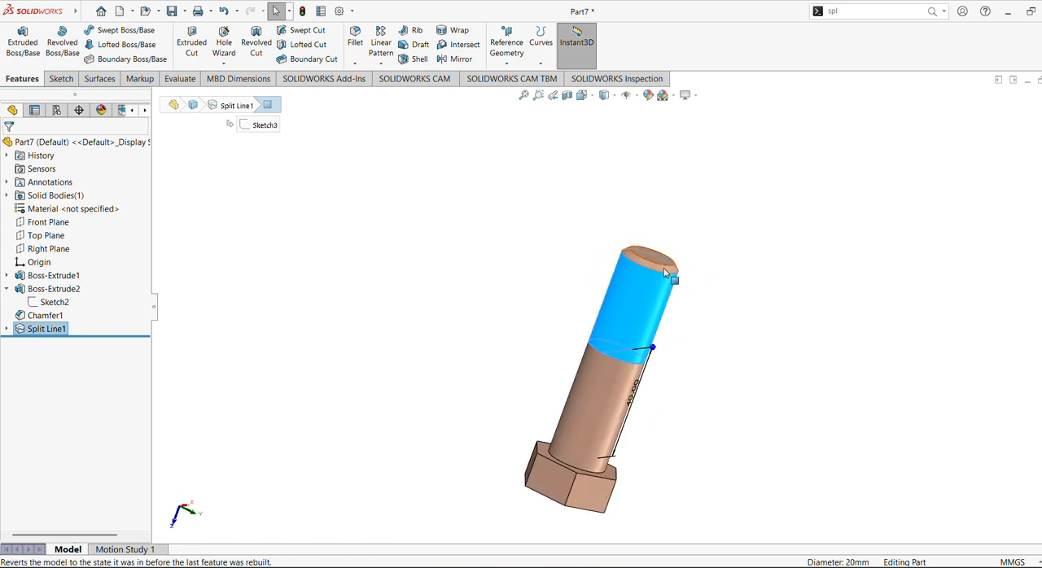
click(664, 271)
ctrl+click(666, 303)
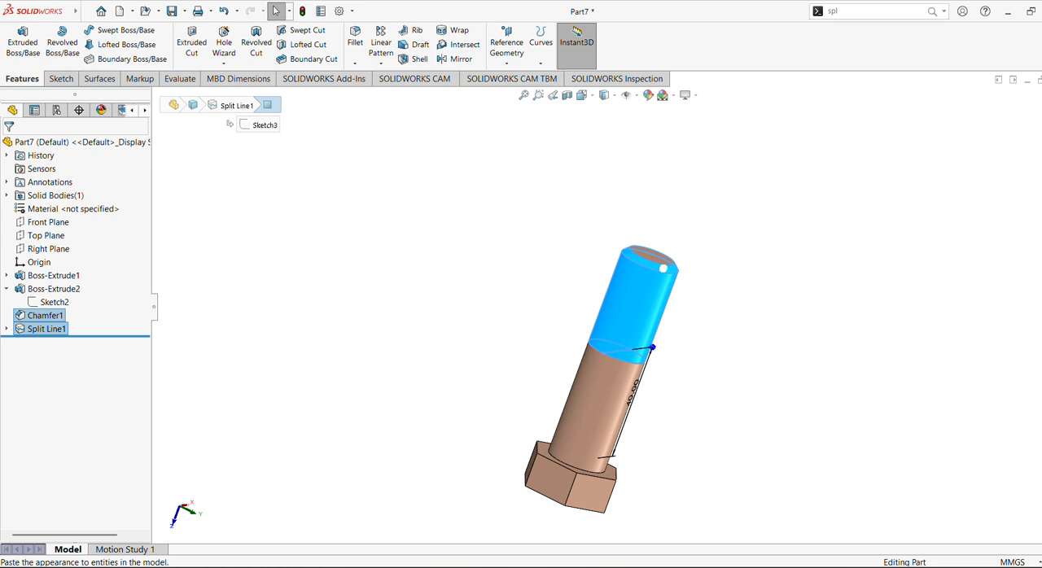
click(1041, 195)
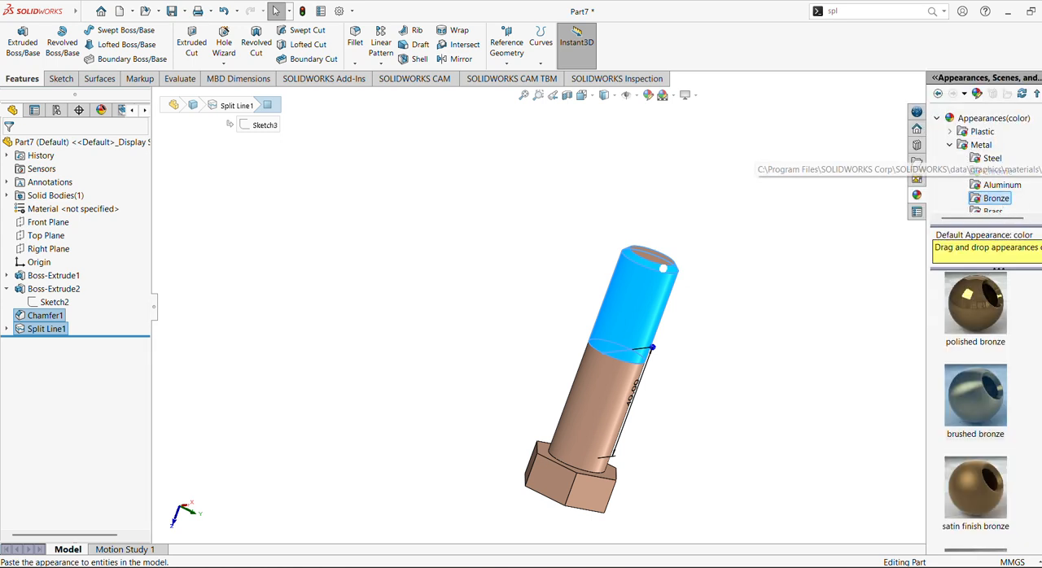
click(950, 145)
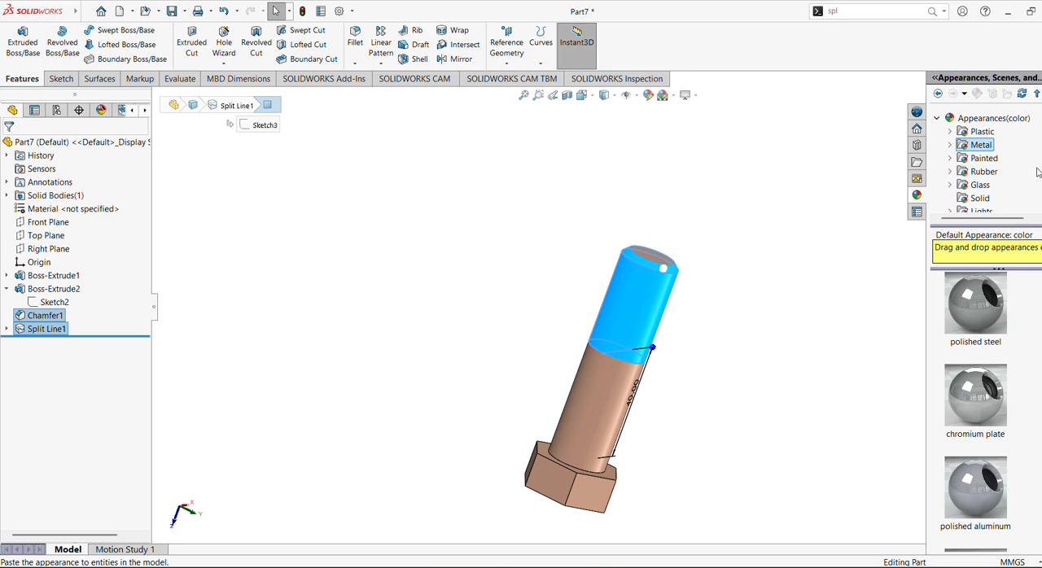
scroll(985, 162, down, 2)
scroll(985, 171, down, 1)
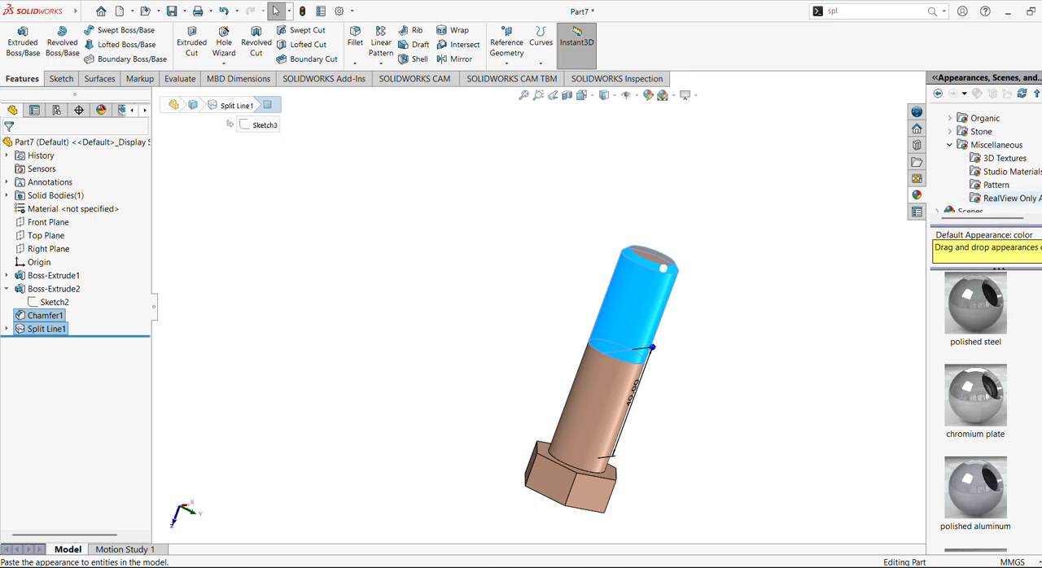
click(996, 185)
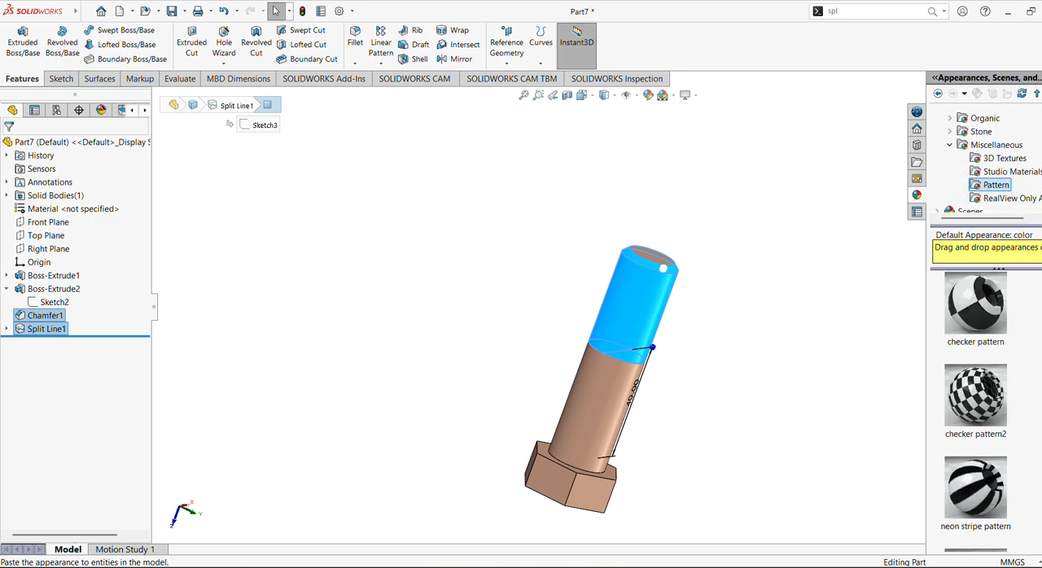
scroll(975, 407, down, 3)
click(993, 515)
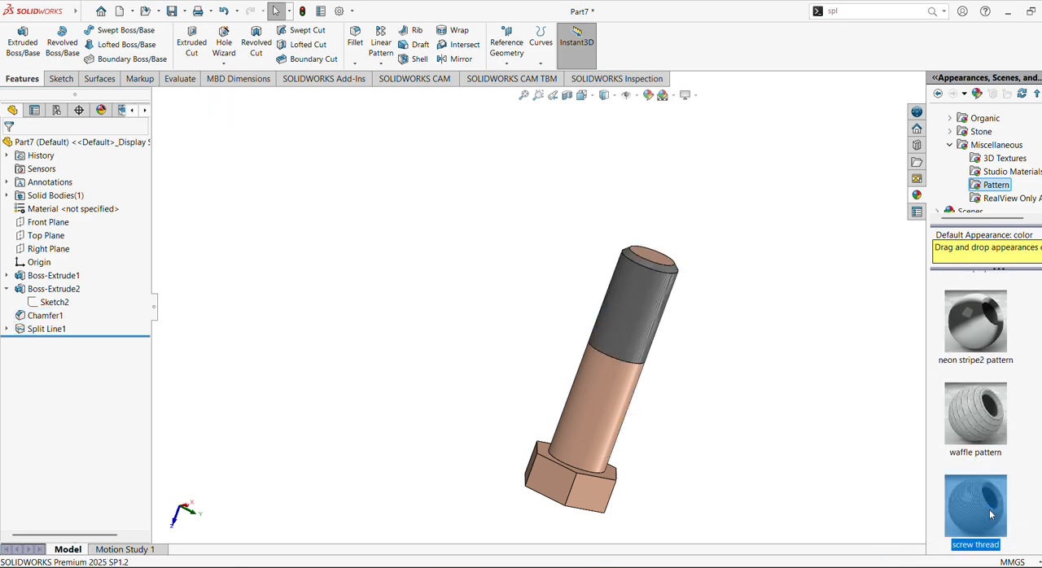
click(557, 351)
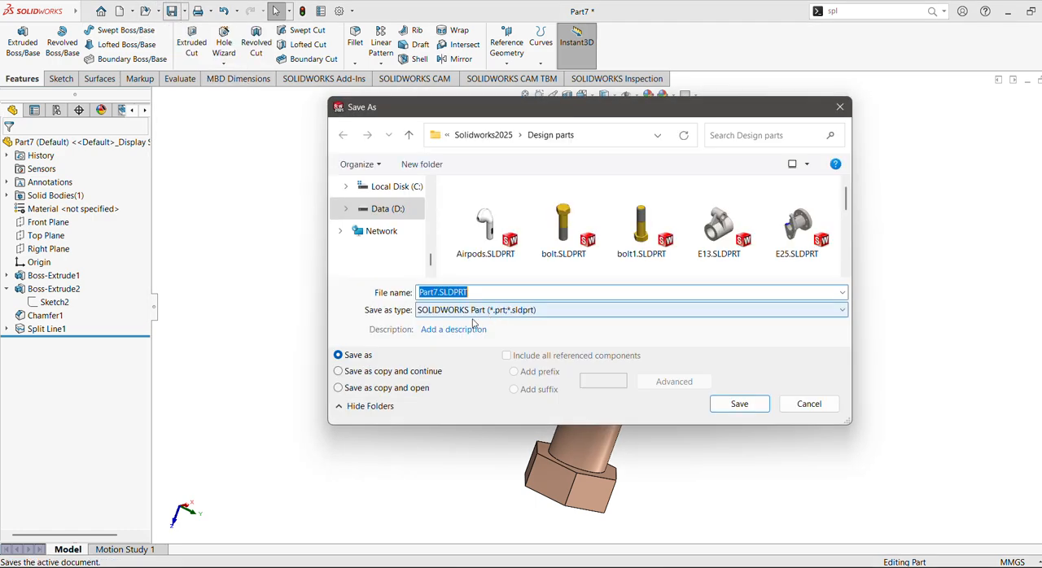
Save the bolt as Part7.SLDPRT in the Design parts folder and create a new part document.
click(738, 404)
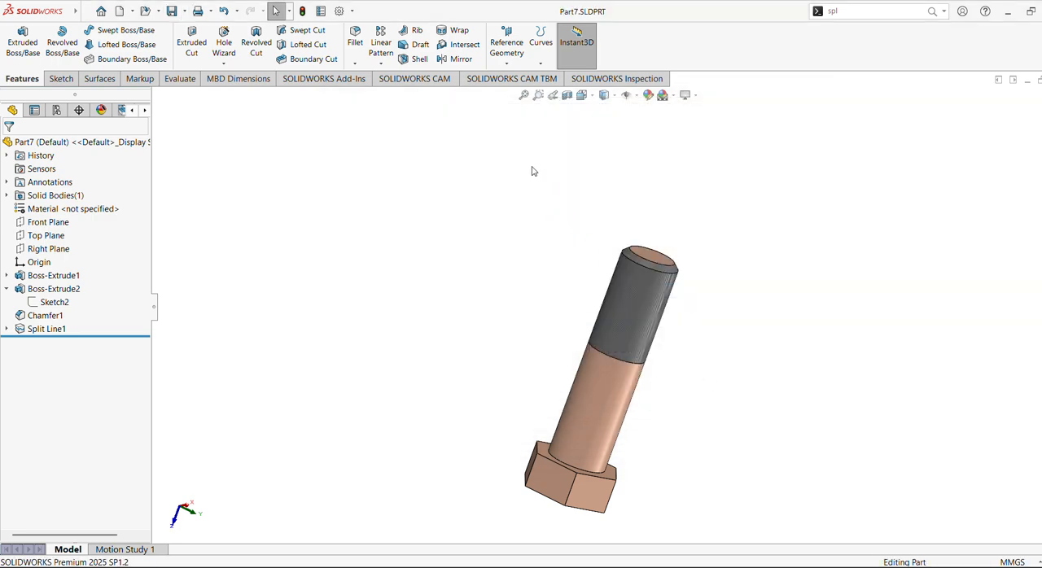
click(132, 11)
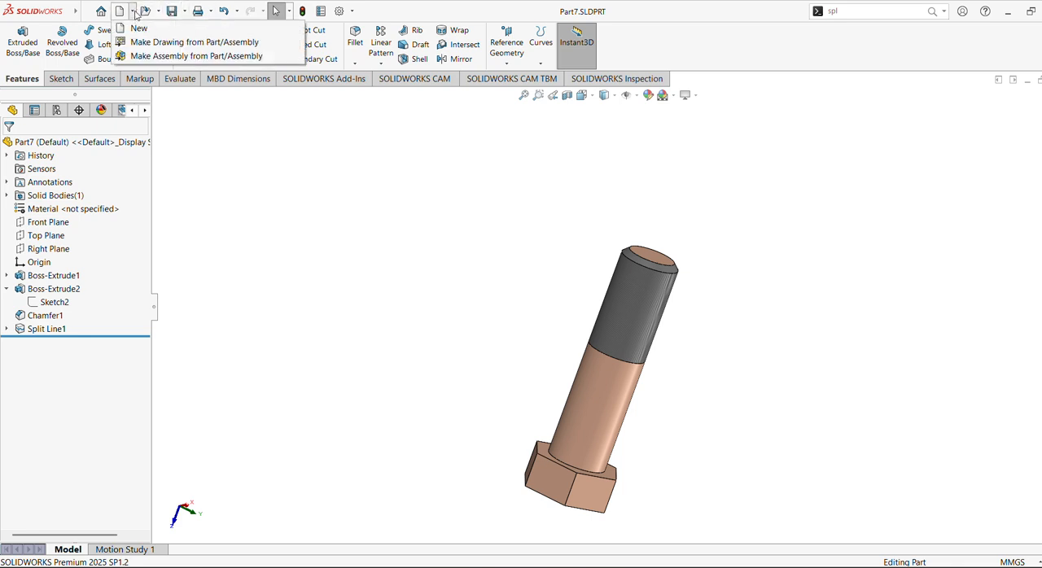
click(136, 25)
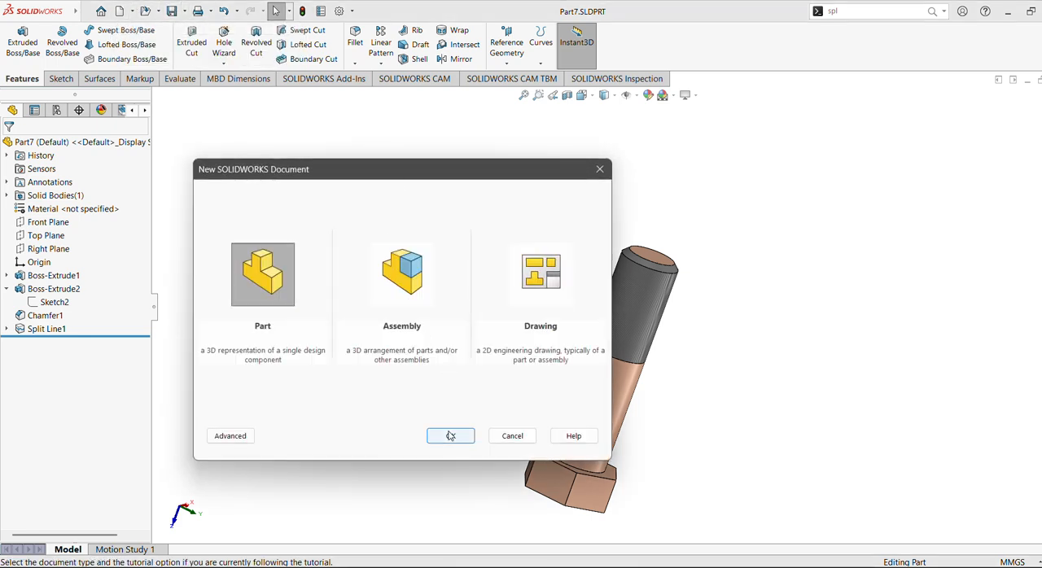
click(450, 436)
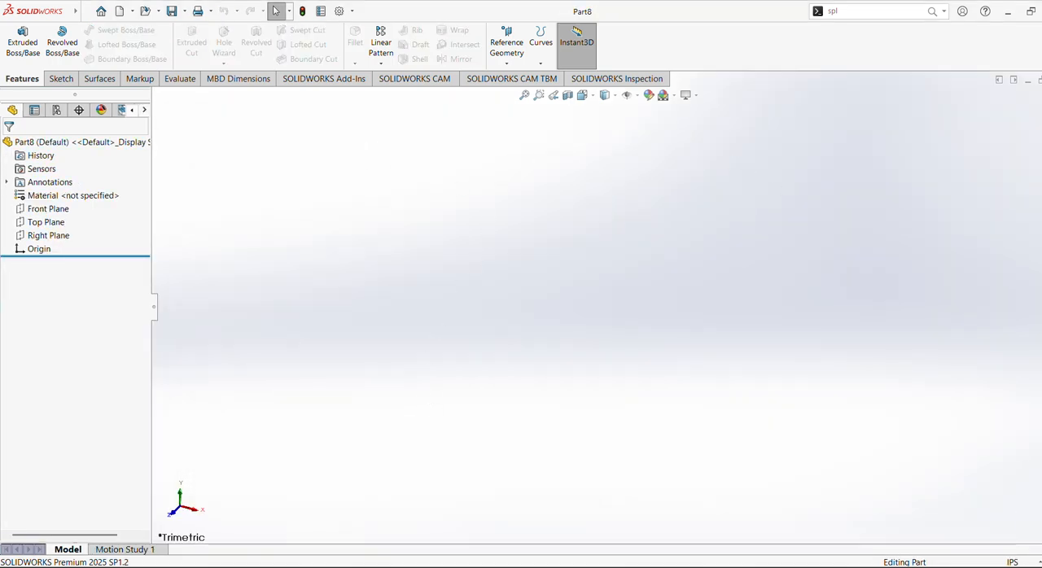
Set the new part's units to MMGS and its scene to a plain white background.
click(1012, 562)
click(949, 521)
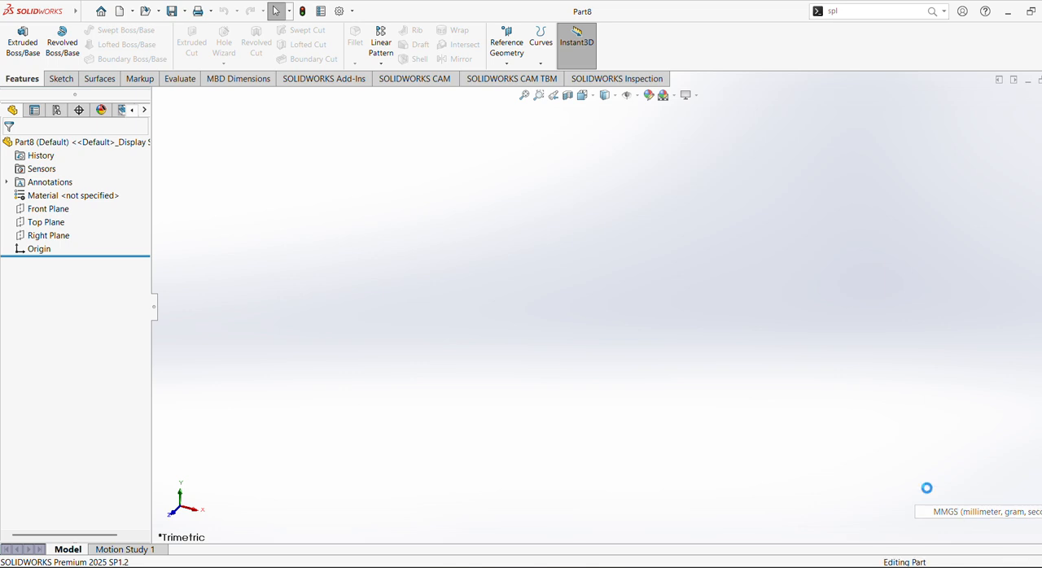
click(674, 96)
click(680, 124)
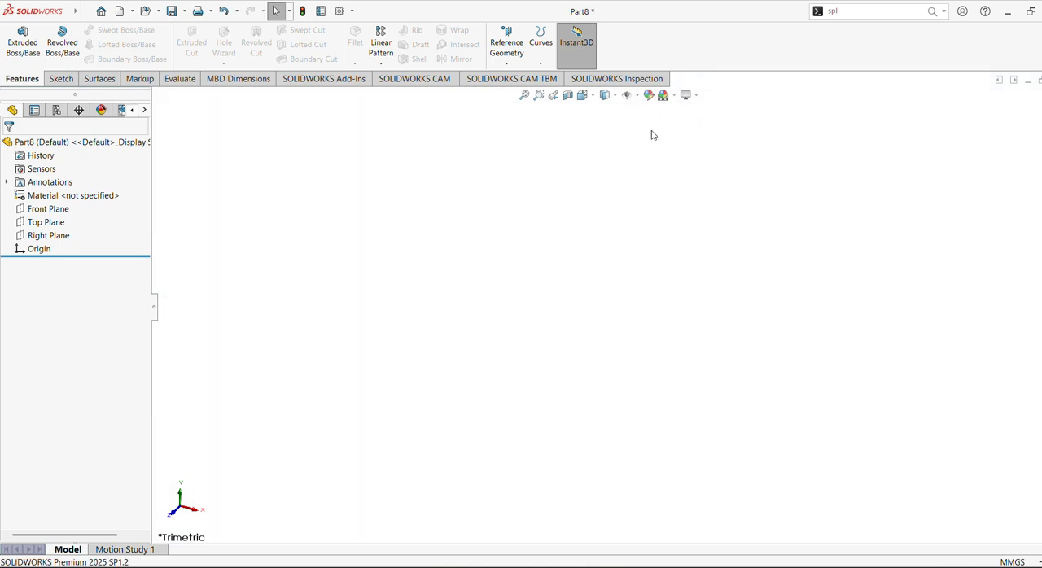
Sketch a six-sided polygon on the Right Plane, centred on the origin, with an inscribed circle about 88 mm in diameter.
click(40, 236)
click(60, 218)
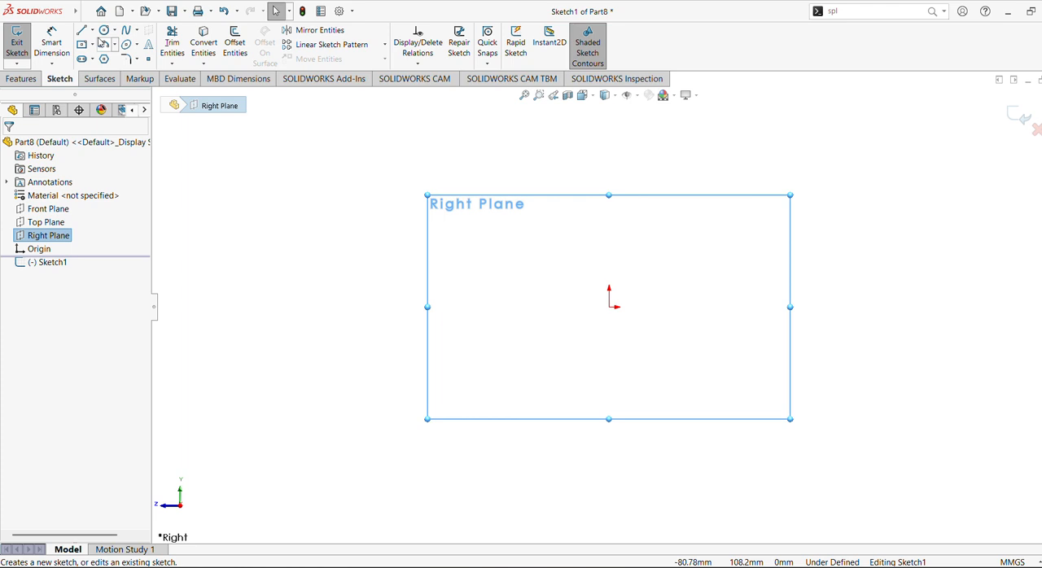
click(105, 59)
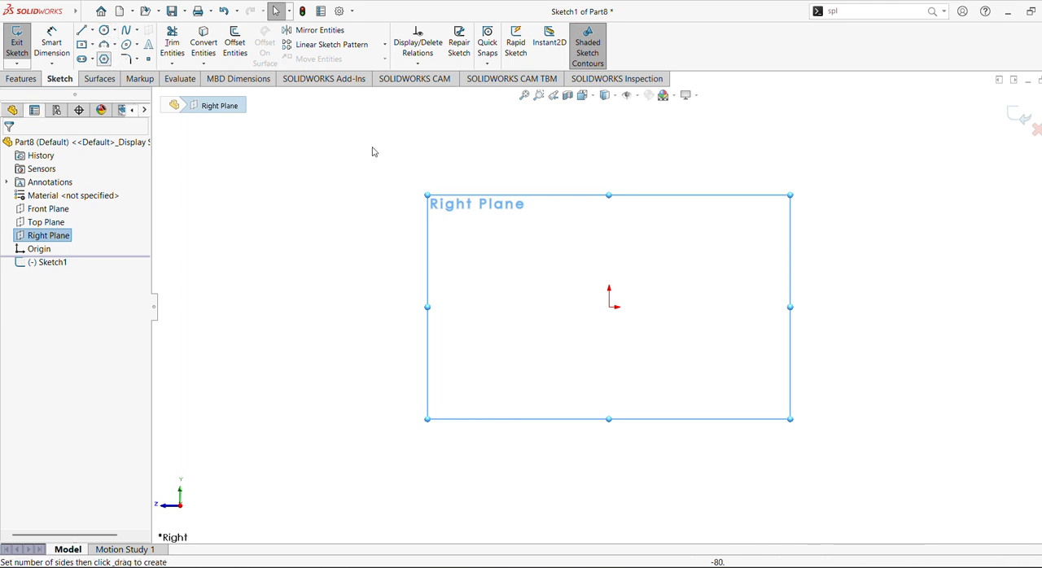
drag(609, 308, 695, 363)
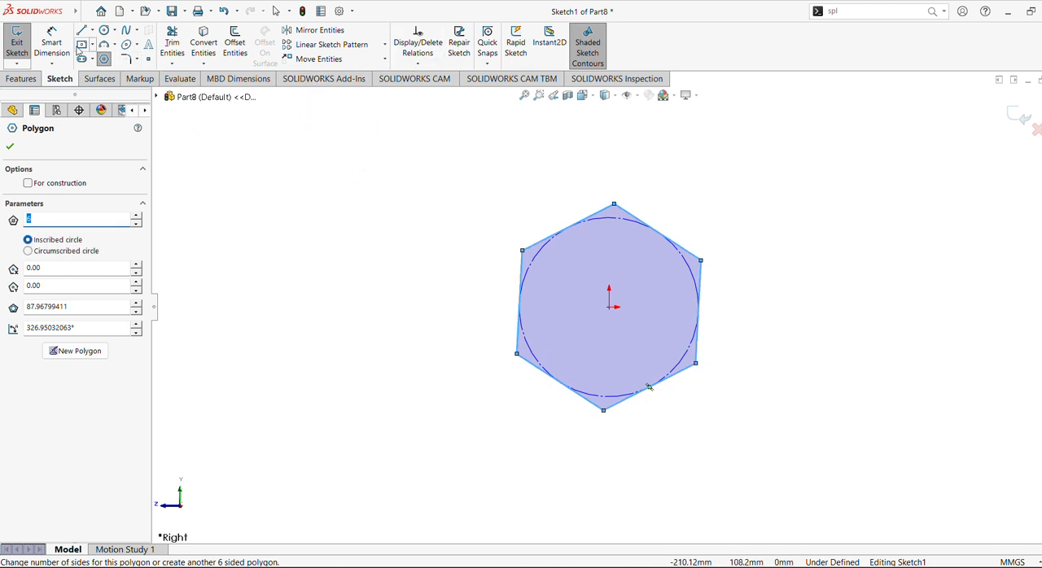
key(Escape)
Dimension the hexagon's width across its two near-vertical opposite sides as 28 mm.
click(521, 276)
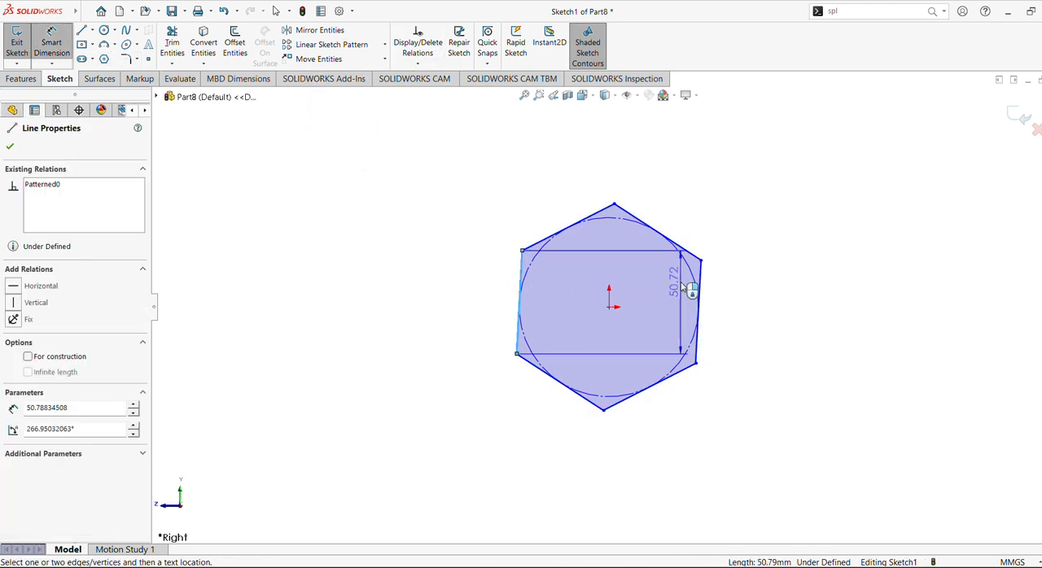
click(701, 297)
click(615, 176)
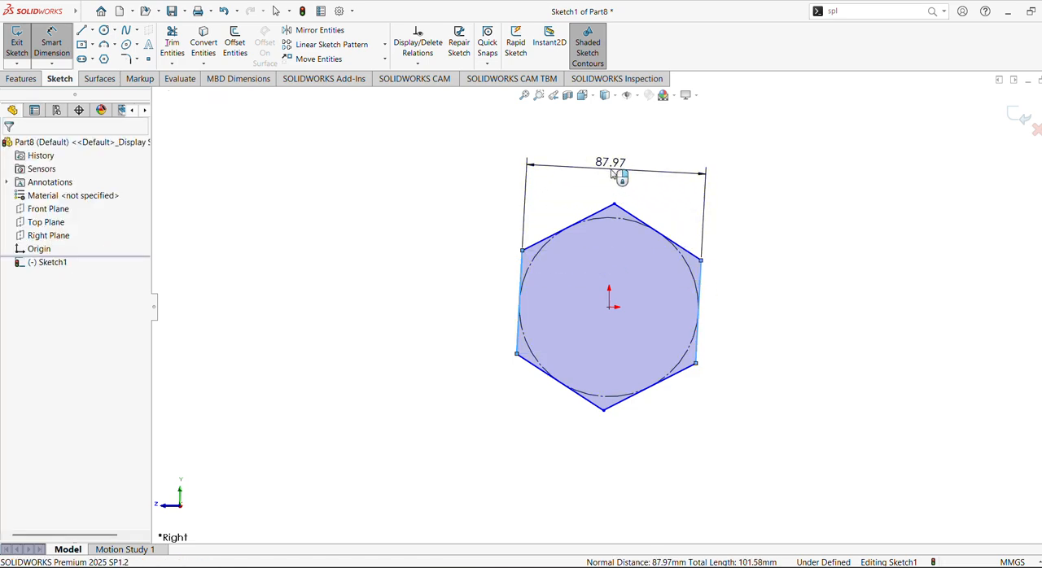
text(28)
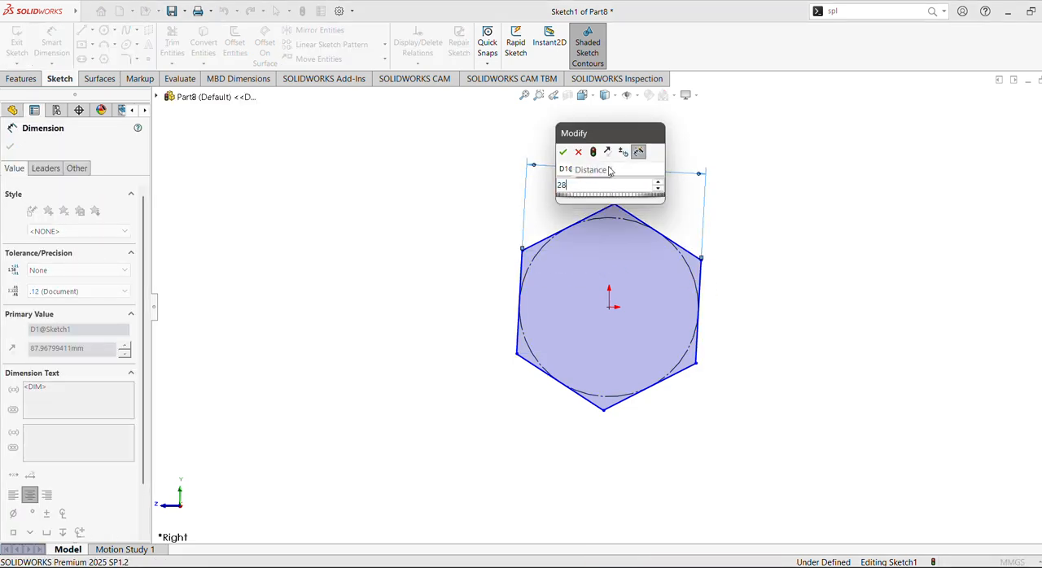
key(Return)
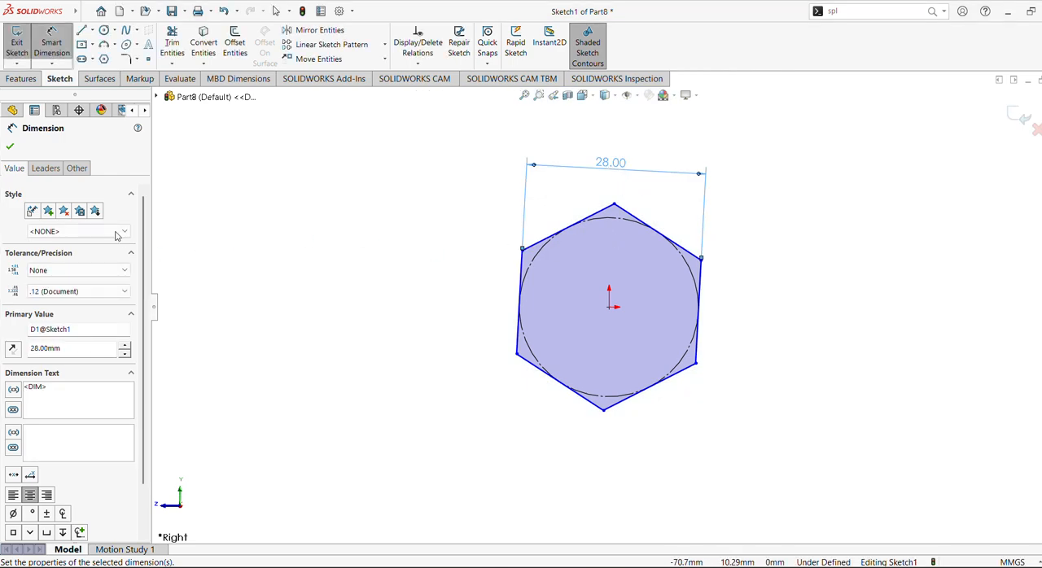
click(10, 146)
key(Escape)
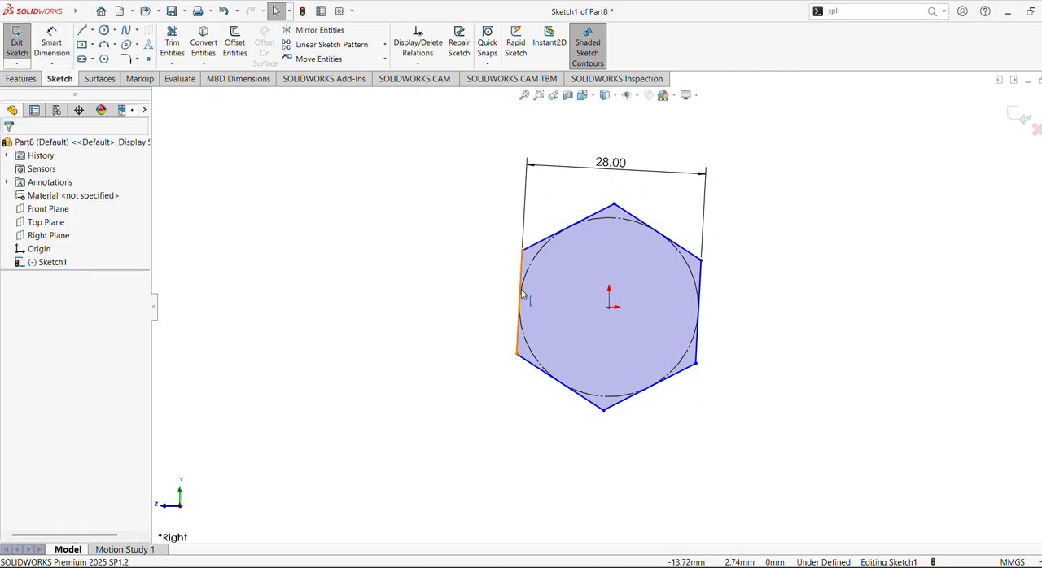
Add a vertical relation to one of the hexagon's near-vertical sides.
click(521, 294)
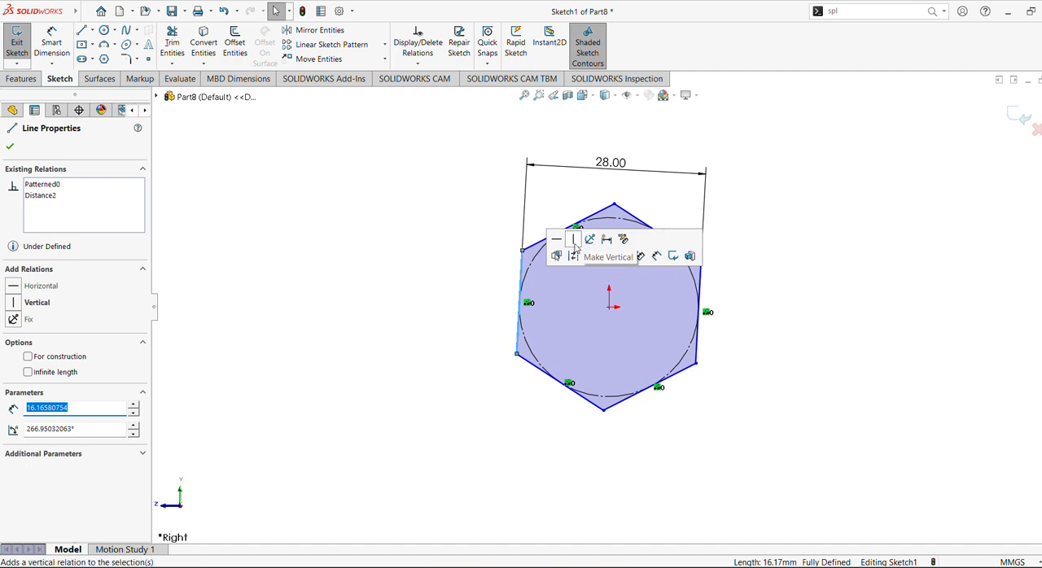
click(574, 241)
click(429, 238)
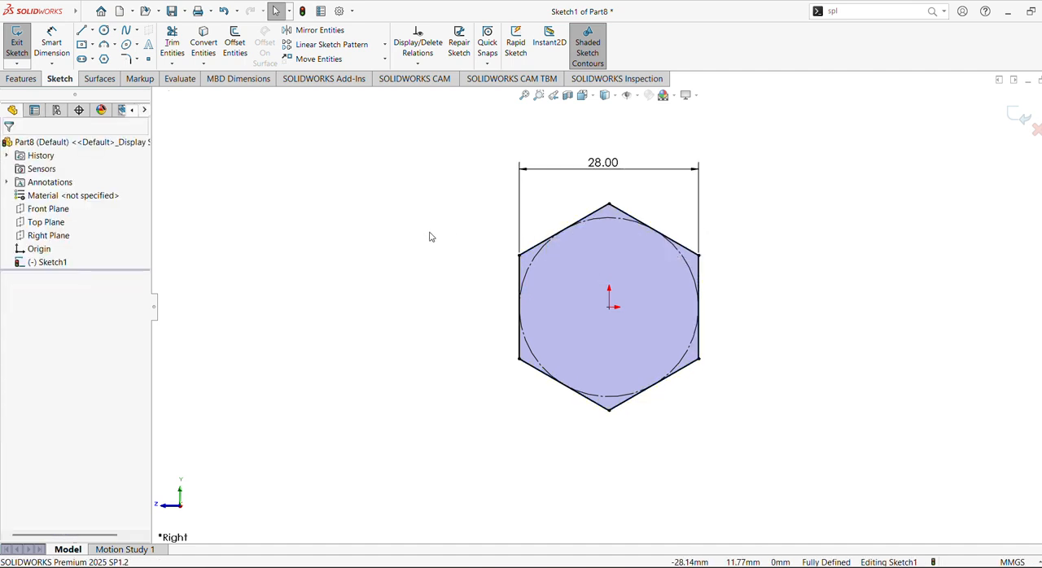
Extrude the hexagon sketch as a blind boss 12 mm deep.
click(21, 79)
click(23, 42)
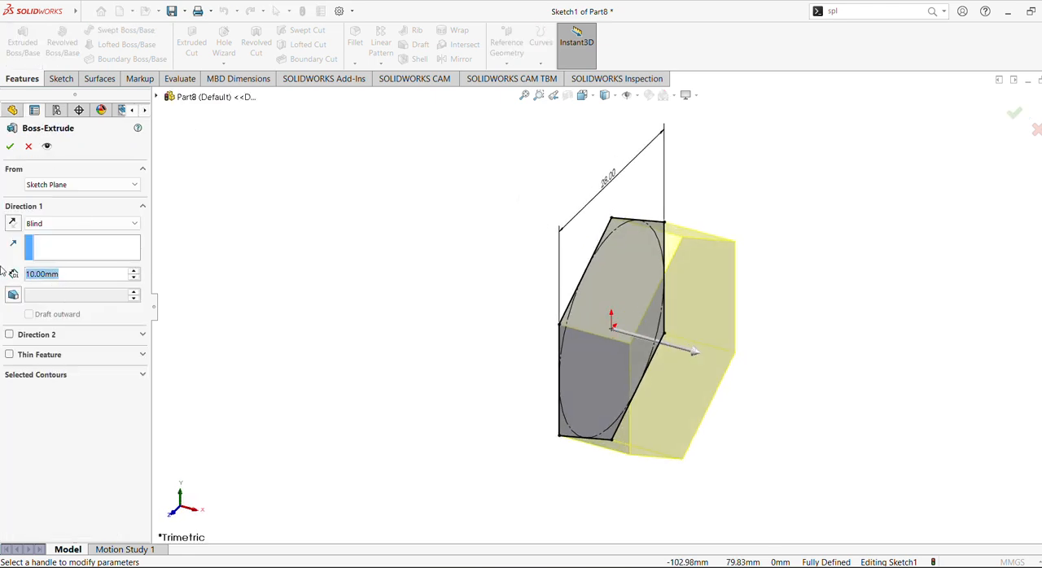
text(12)
key(Return)
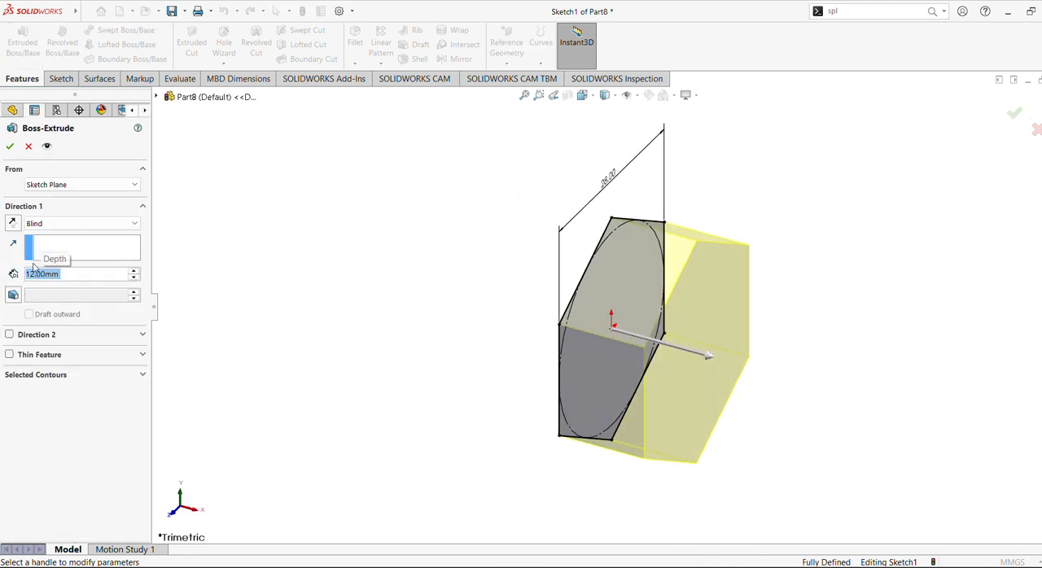
click(9, 146)
Sketch a circle about 23 mm in diameter, centred on the origin, on the hexagonal end face away from the Right Plane.
click(697, 344)
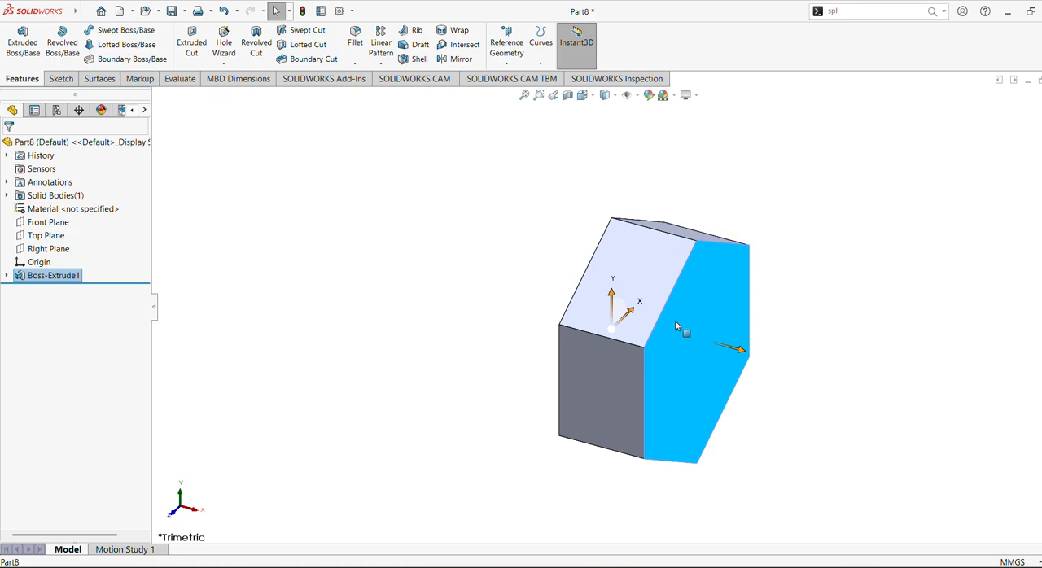
right_click(681, 326)
click(691, 284)
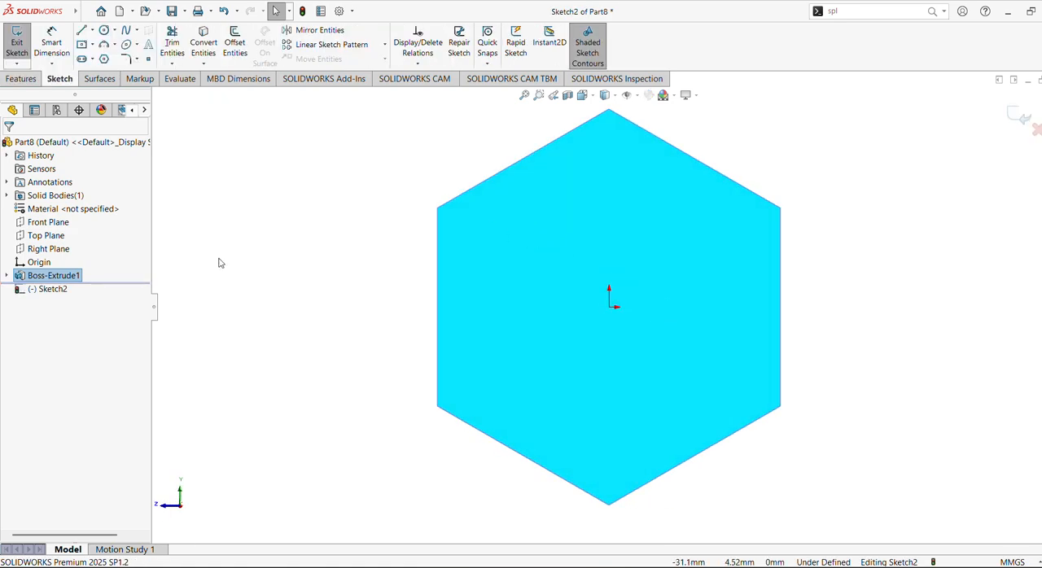
click(104, 32)
click(609, 306)
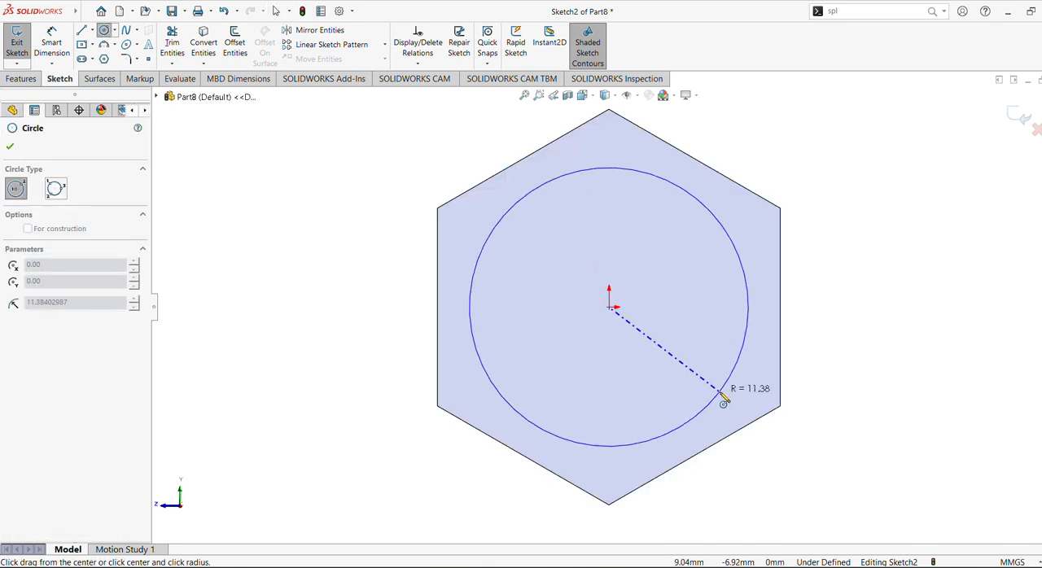
click(723, 397)
key(Escape)
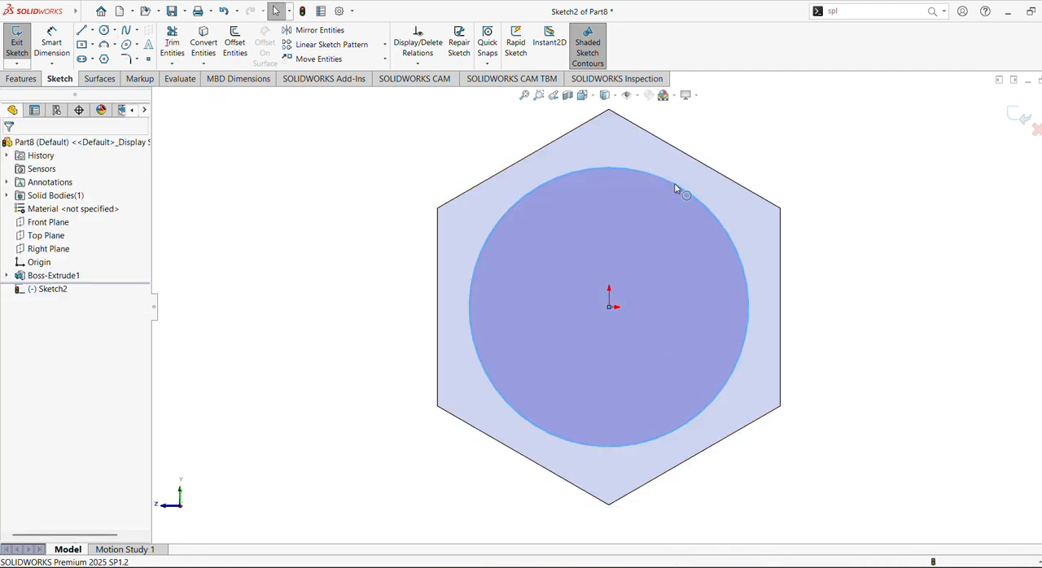
Make the circle tangent to one edge of the hexagonal face.
click(676, 183)
key(Escape)
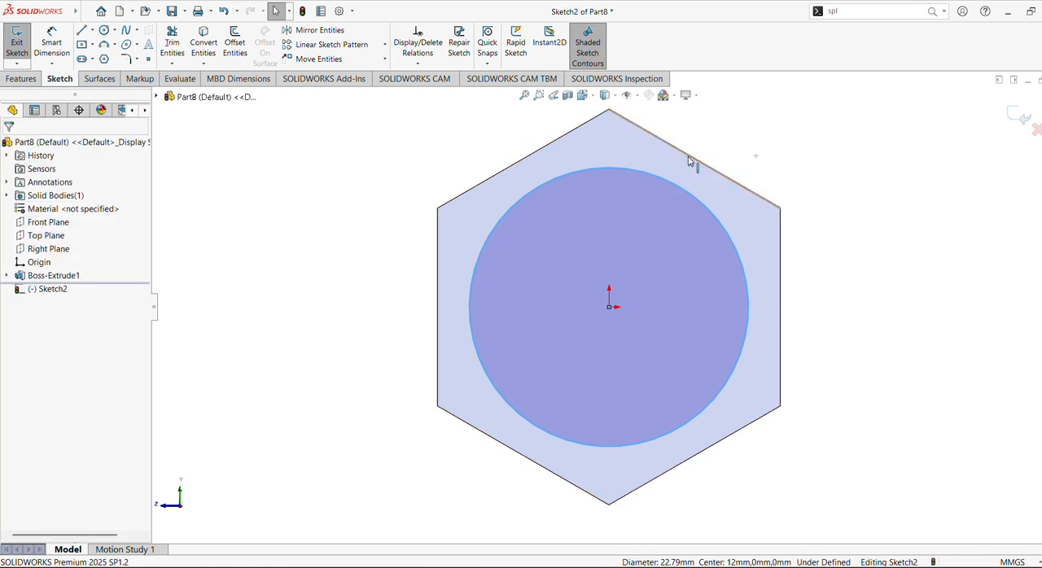
ctrl+click(689, 161)
click(727, 121)
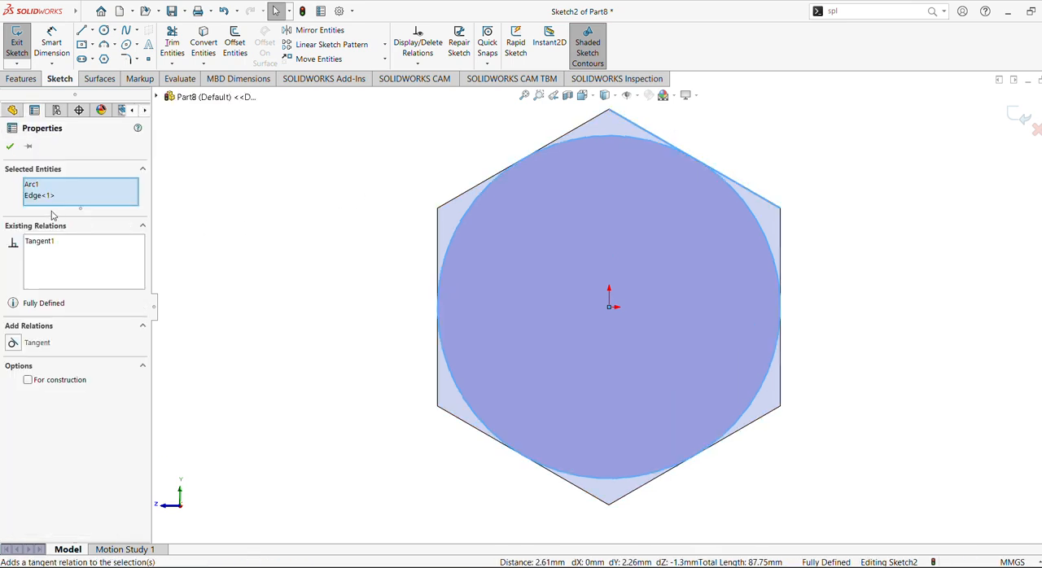
click(10, 146)
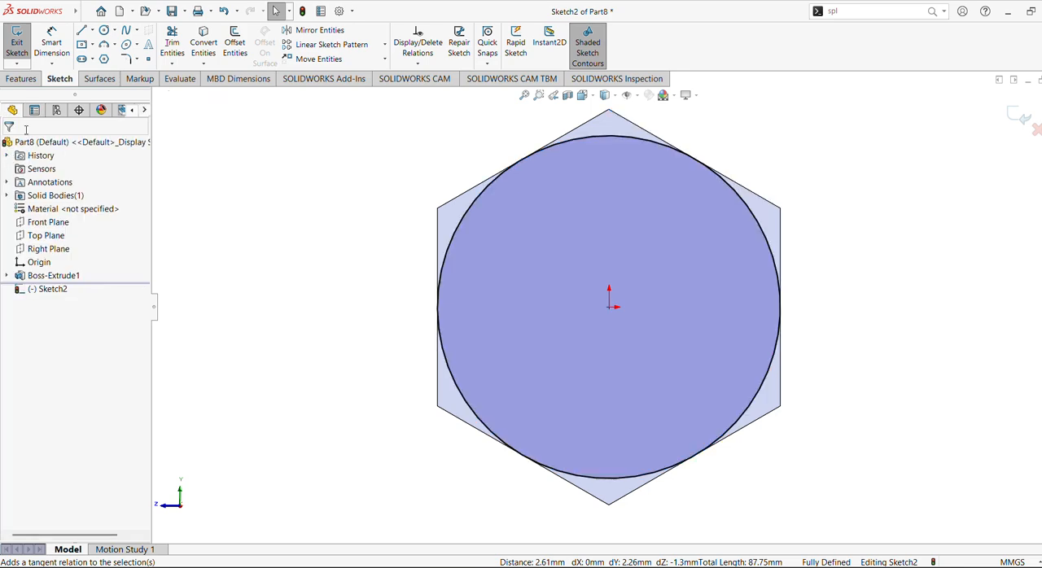
Chamfer the hexagon's corners with a Through All extruded cut outside the circle, using a 60-degree draft.
click(22, 80)
click(199, 50)
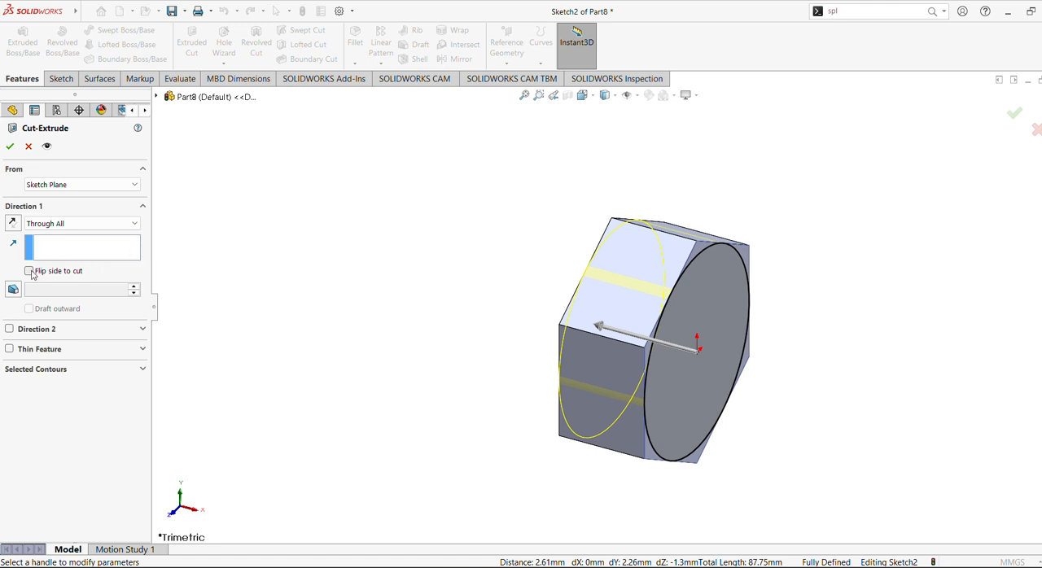
click(30, 272)
middle_drag(480, 319, 426, 276)
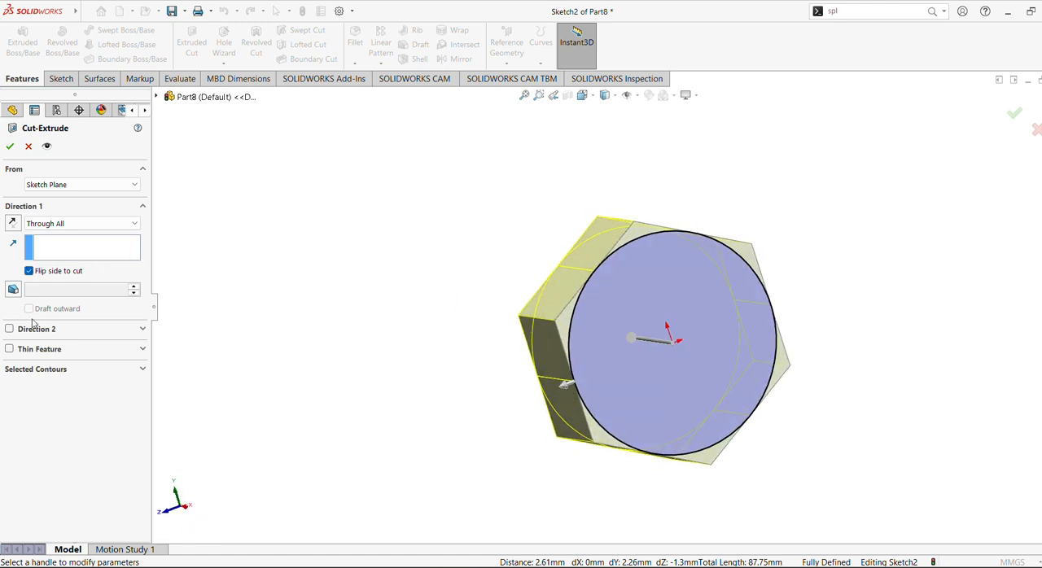
click(13, 289)
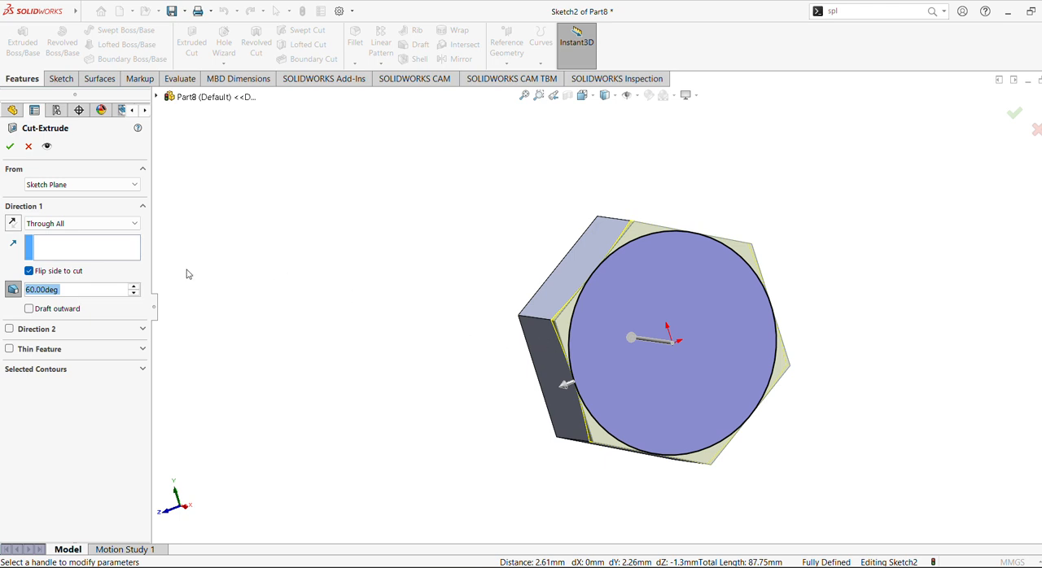
click(10, 147)
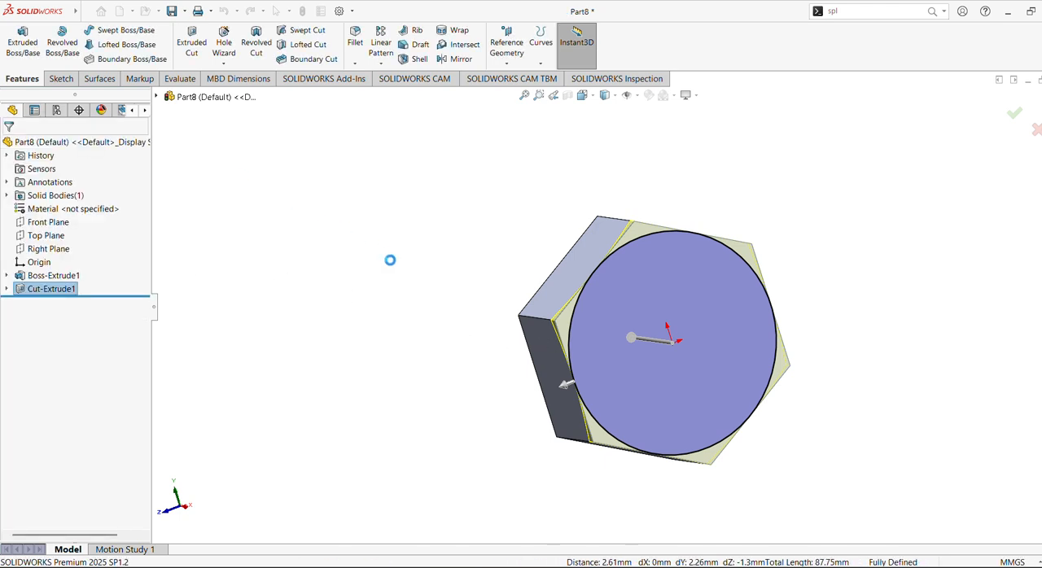
click(459, 58)
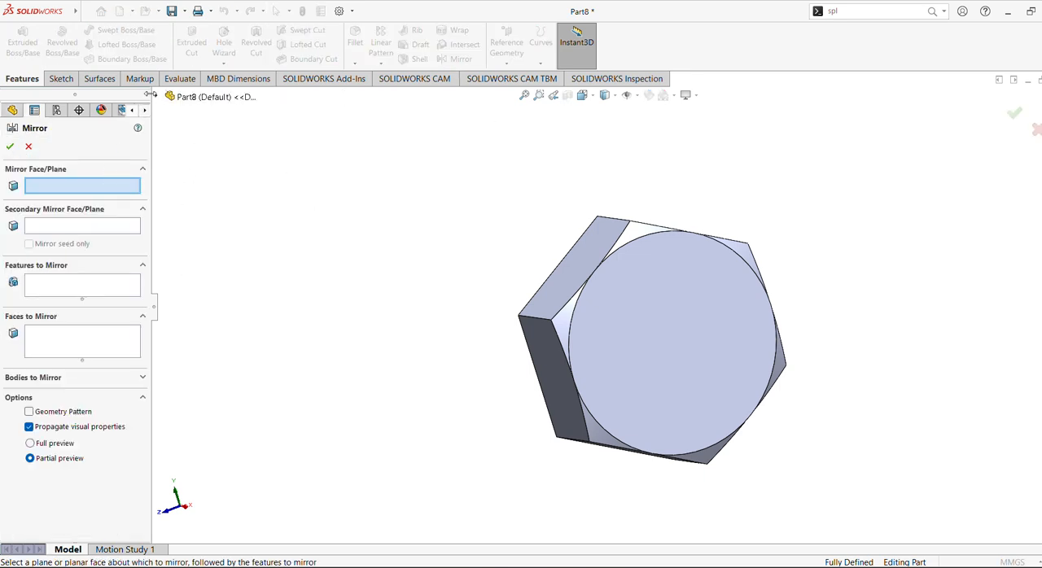
click(187, 96)
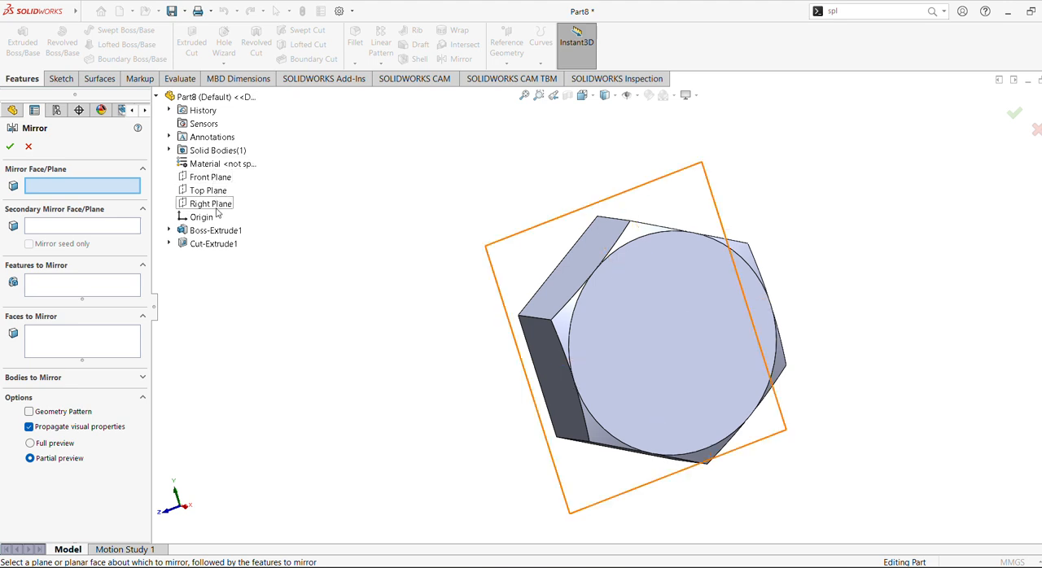
click(213, 204)
click(63, 289)
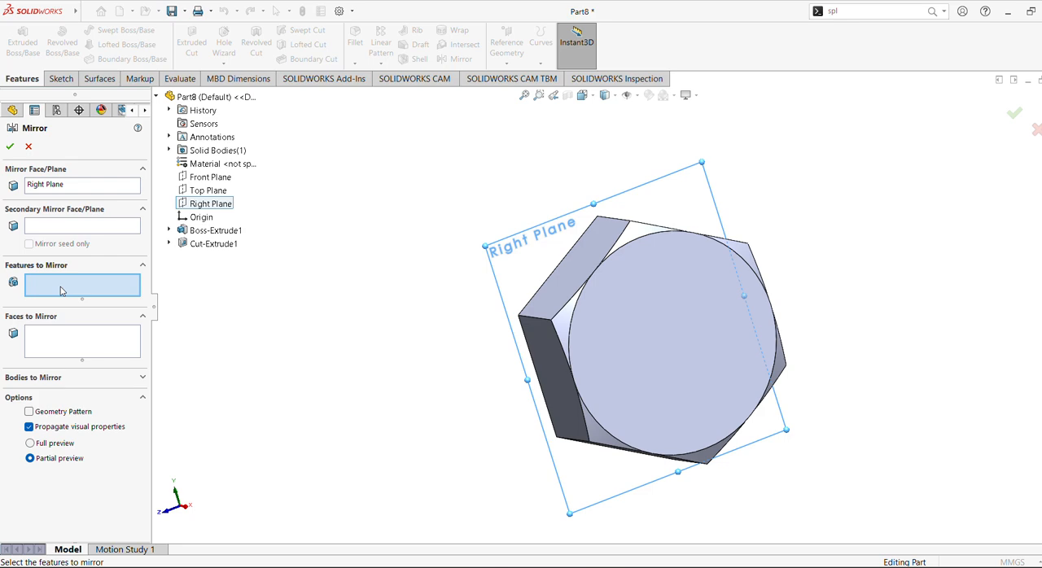
click(207, 244)
middle_drag(380, 290, 82, 168)
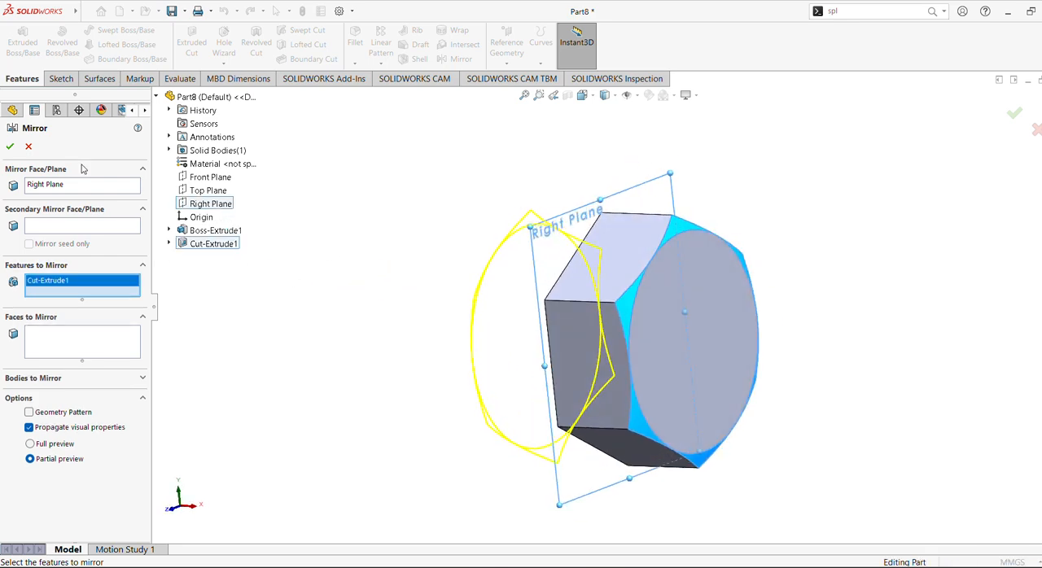
click(28, 146)
Sketch a circle about 16 mm in diameter, centred on the origin, on the uncut hexagonal face lying on the Right Plane.
middle_drag(258, 263, 500, 315)
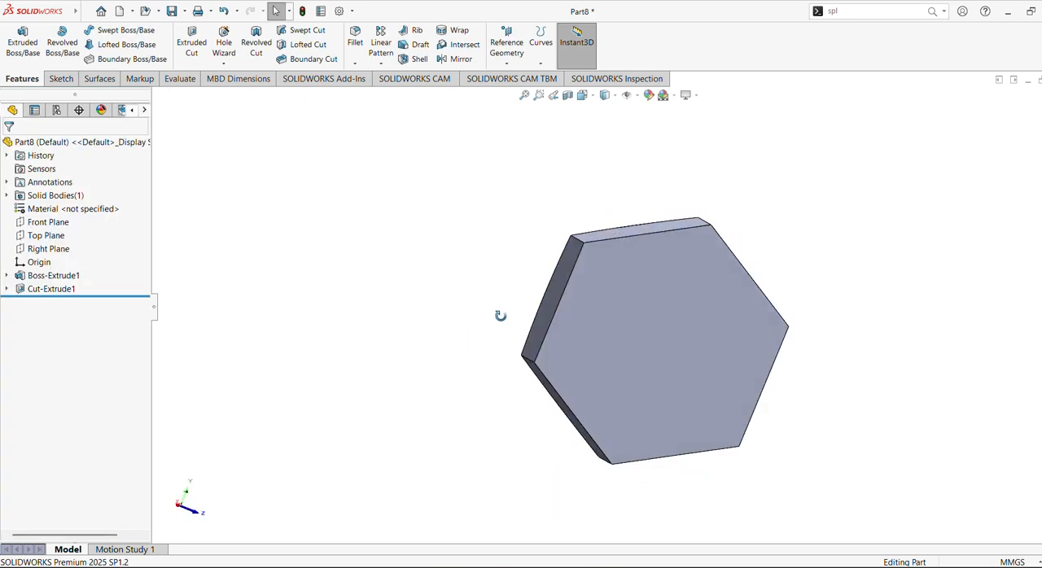
click(670, 341)
click(722, 311)
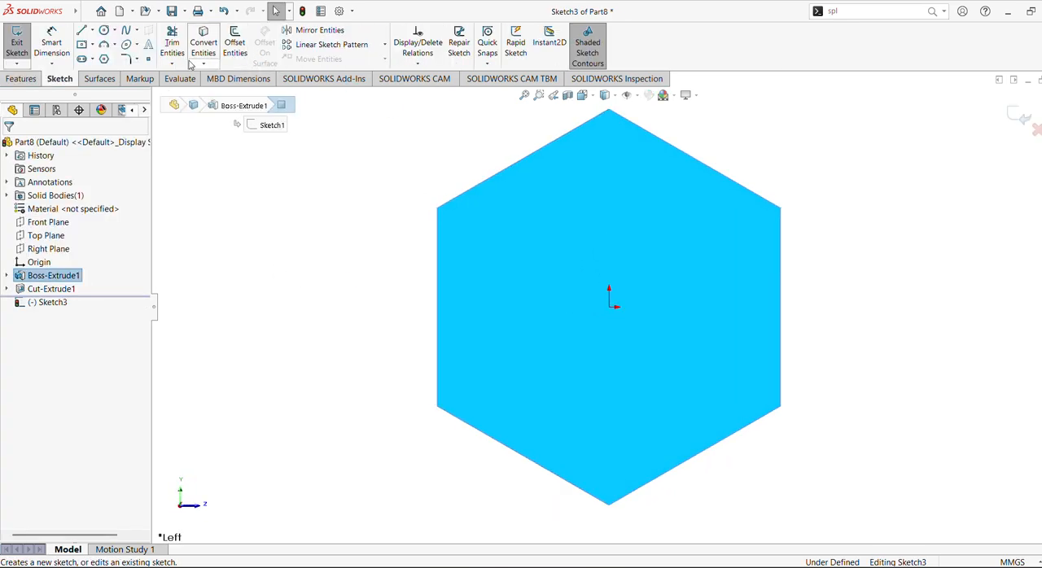
click(104, 31)
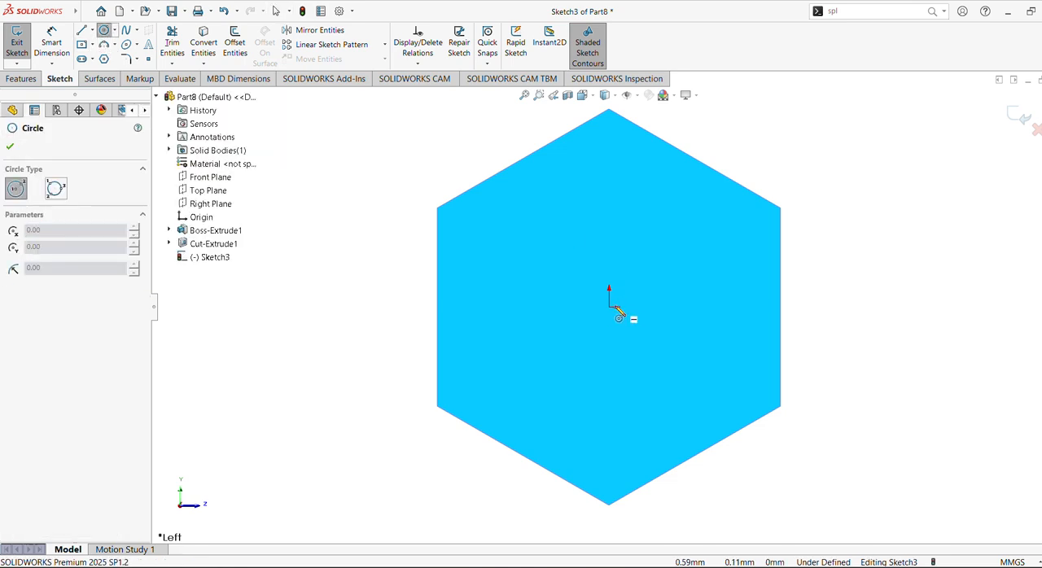
drag(611, 308, 691, 356)
click(691, 356)
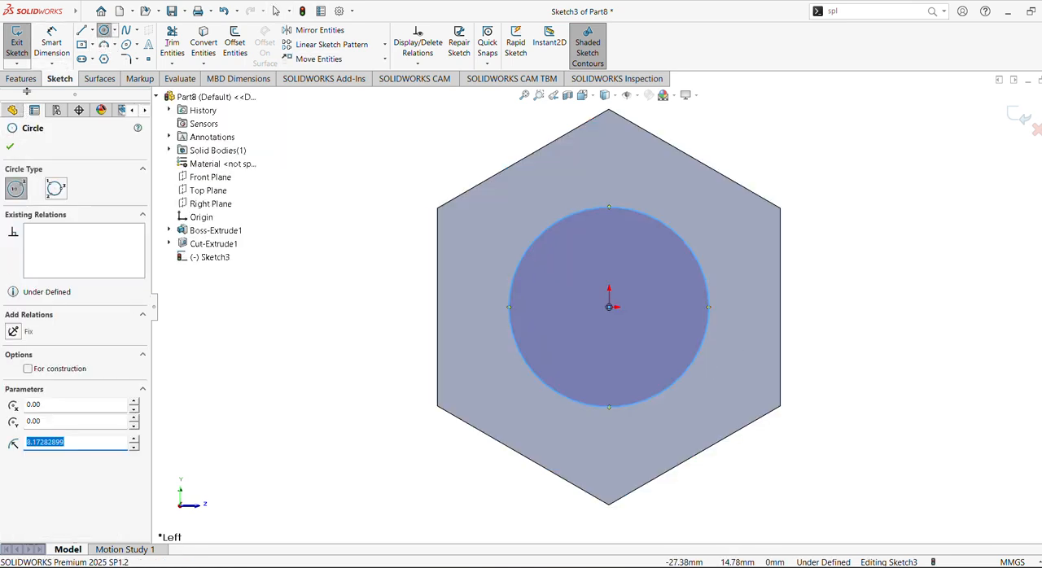
key(Escape)
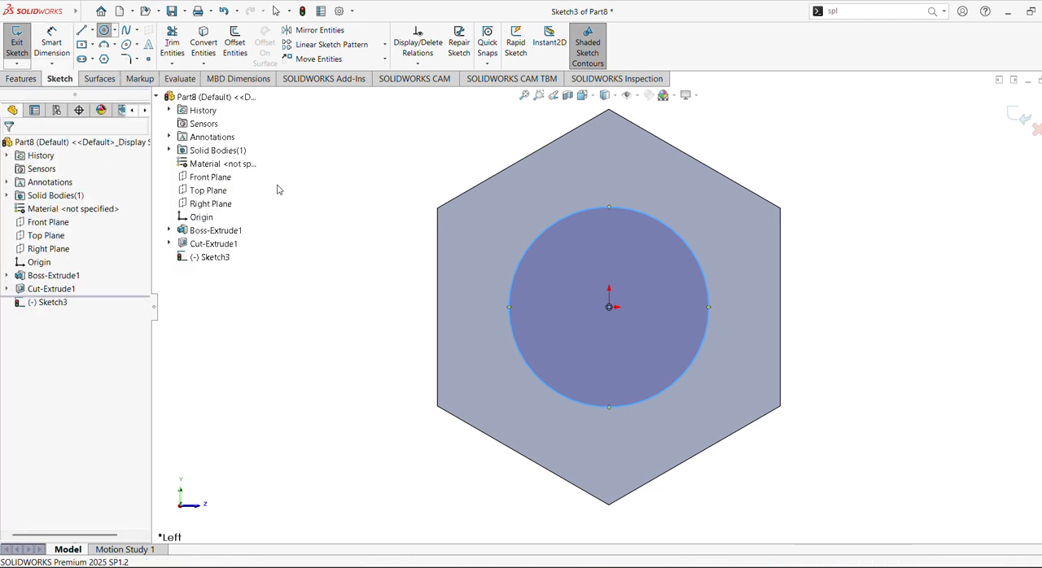
Make the new circle tangent to an edge of the uncut hexagonal face.
click(555, 225)
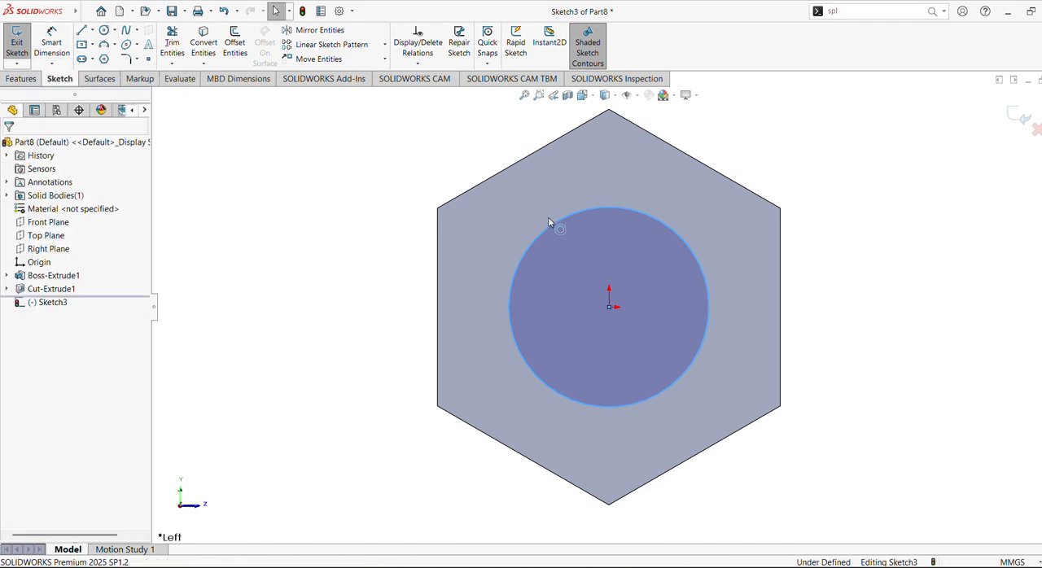
ctrl+click(503, 171)
ctrl+click(503, 170)
click(539, 137)
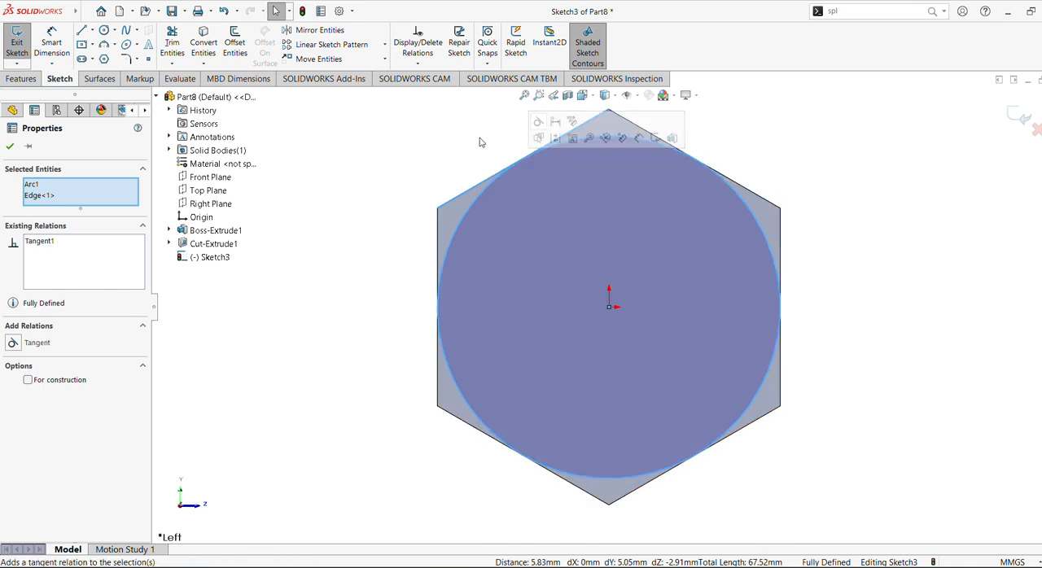
click(9, 148)
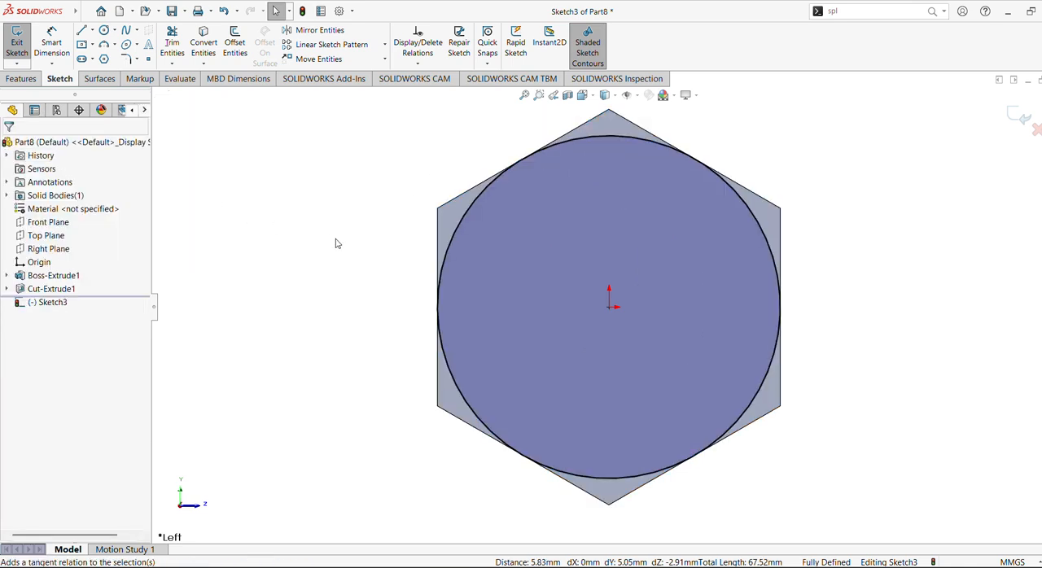
Chamfer the hexagon's corners on this side with a Through All extruded cut outside the circle, using a 60-degree draft.
click(19, 79)
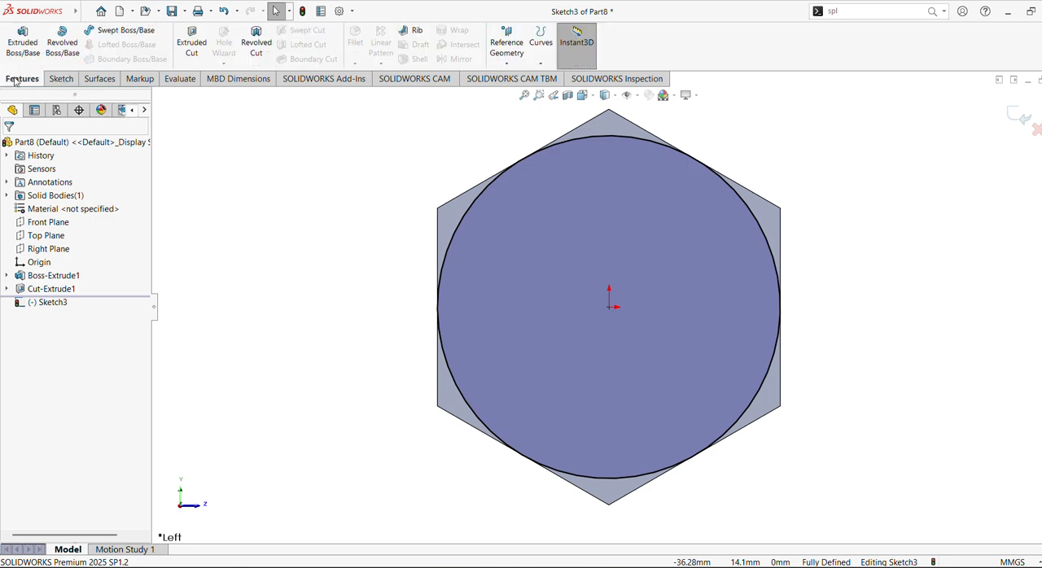
click(192, 42)
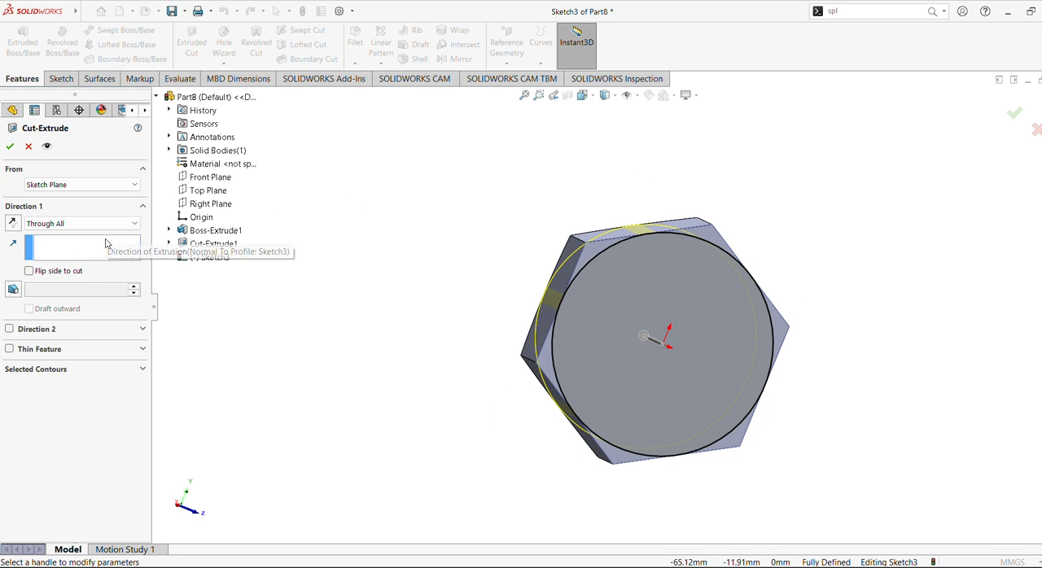
click(30, 270)
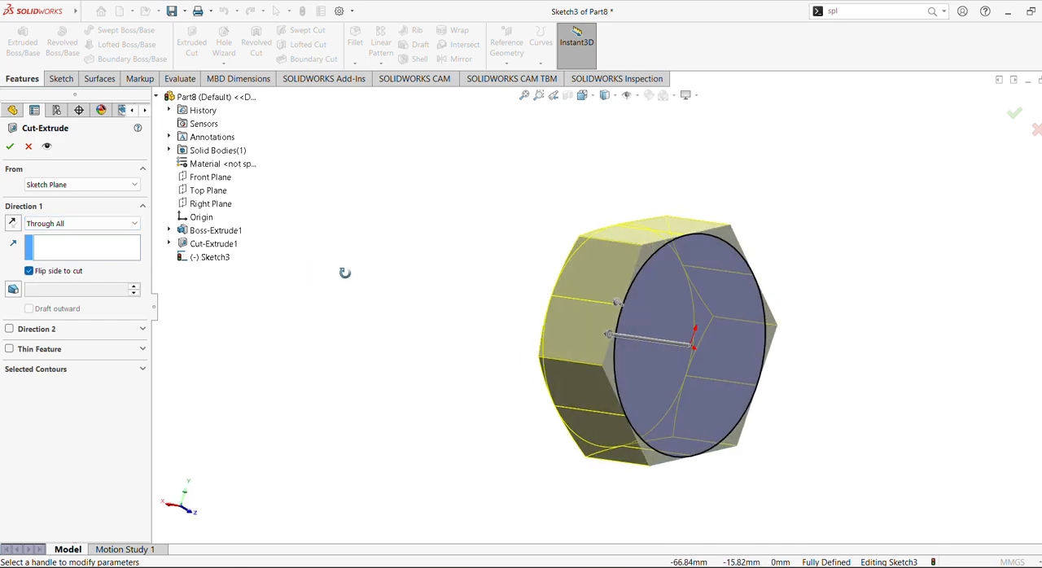
click(13, 289)
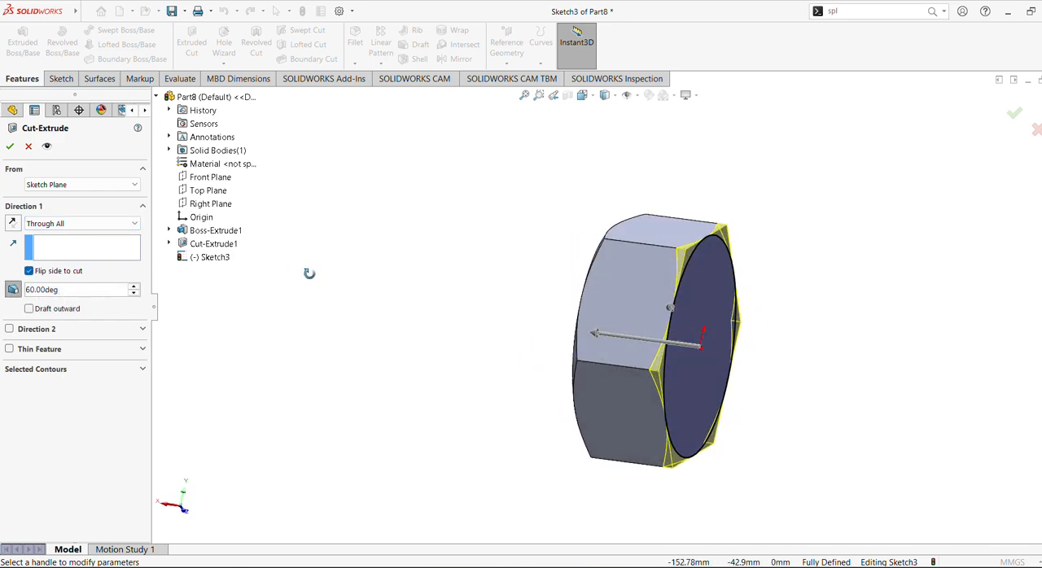
middle_drag(309, 273, 271, 270)
click(11, 147)
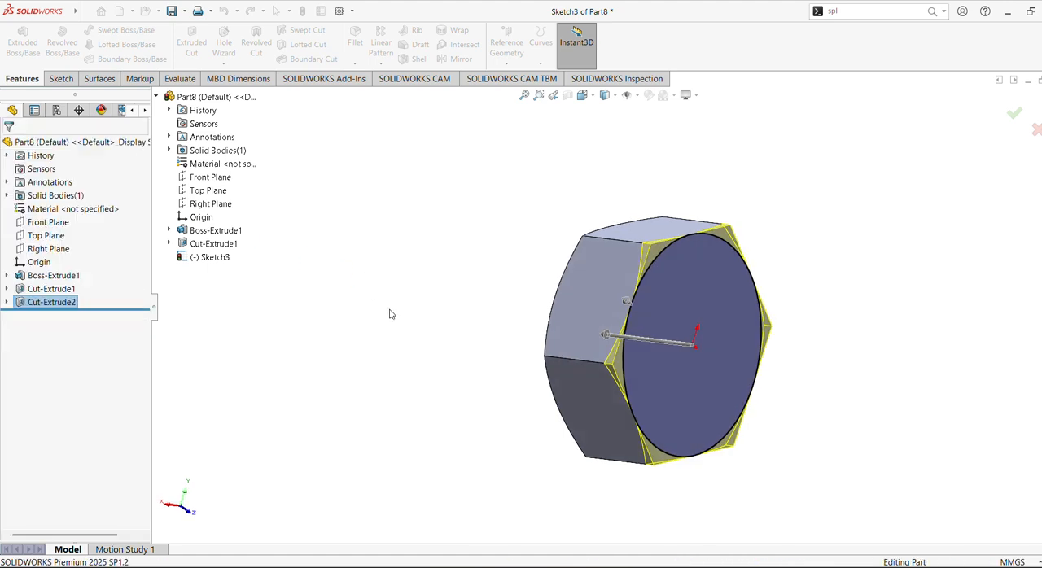
Sketch a circle about 16.5 mm in diameter, centred on the origin, on the flat circular face of the hexagonal body.
middle_drag(458, 326, 406, 306)
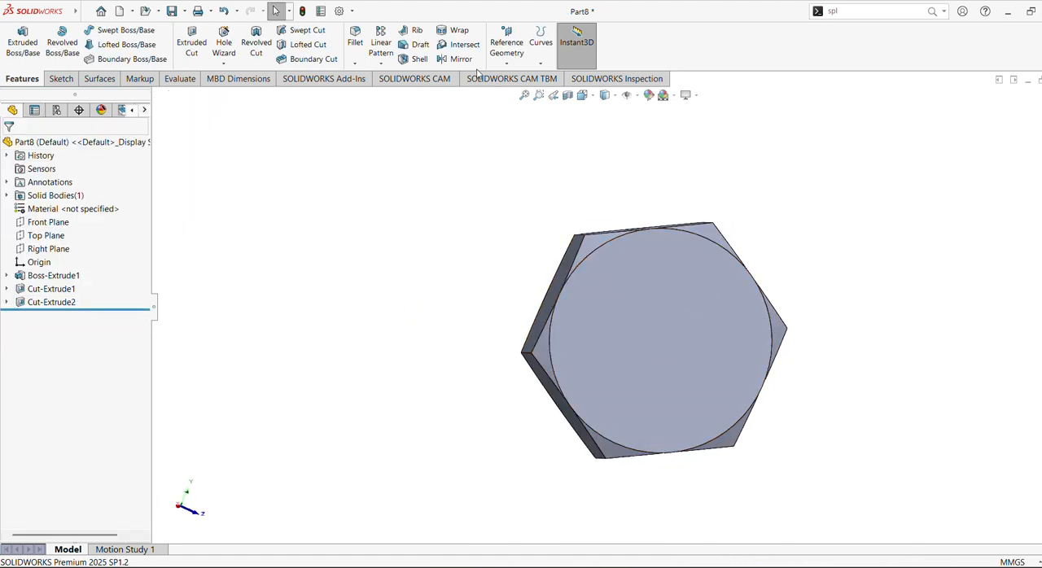
click(647, 309)
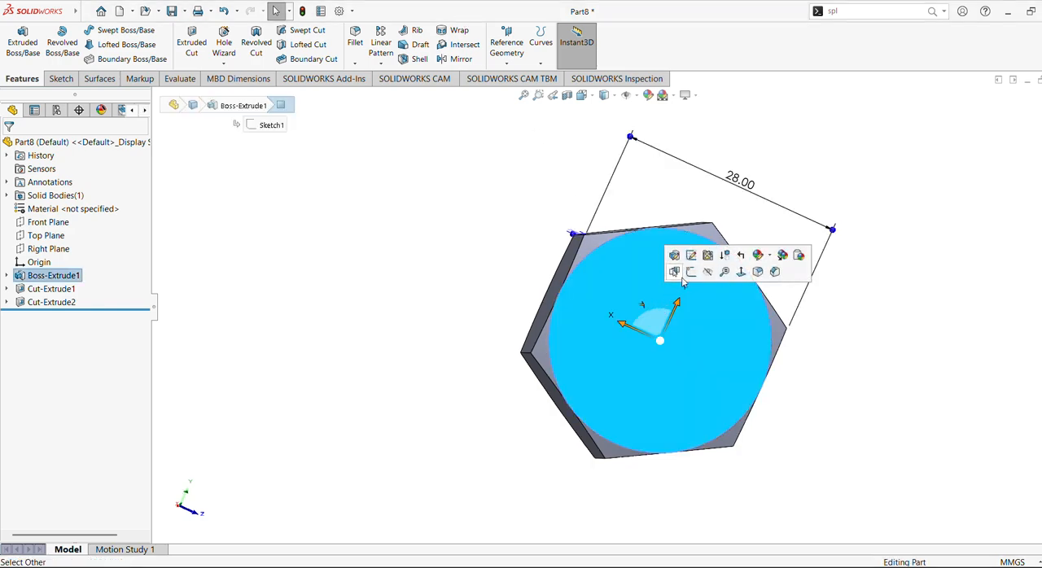
click(692, 273)
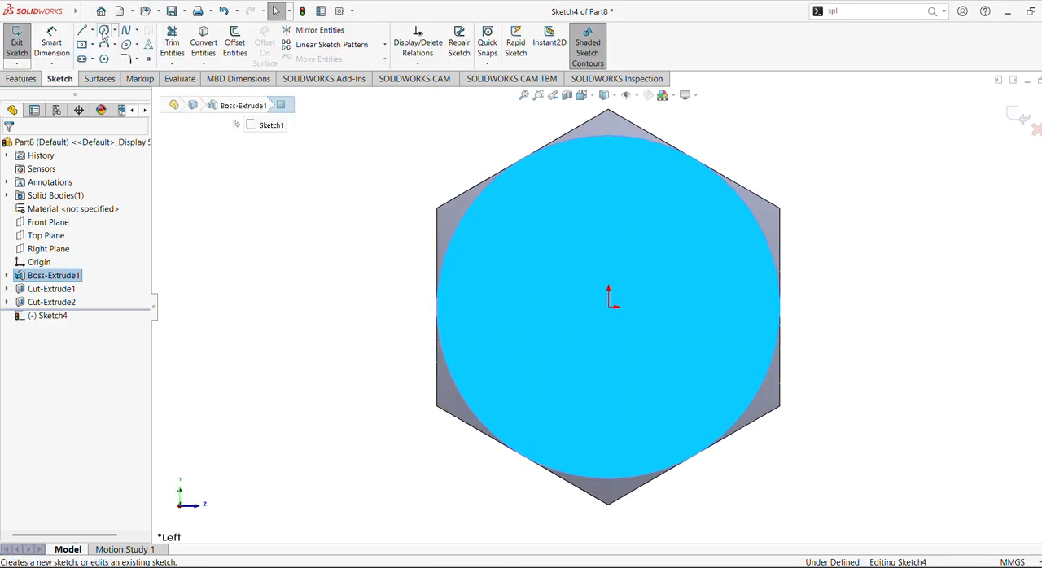
click(104, 30)
click(608, 307)
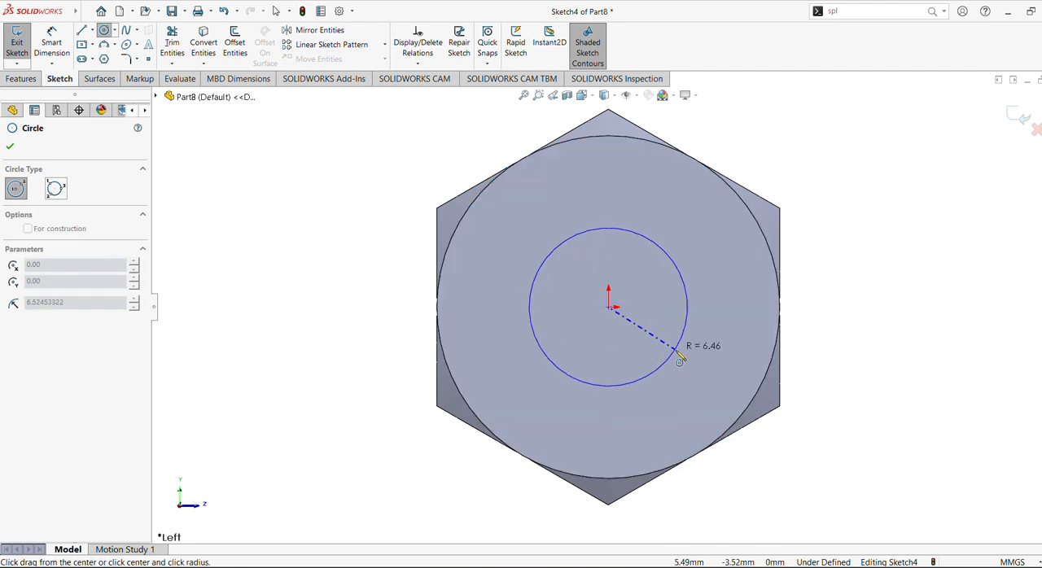
click(694, 364)
Dimension the new circle's diameter to 20 mm.
click(51, 47)
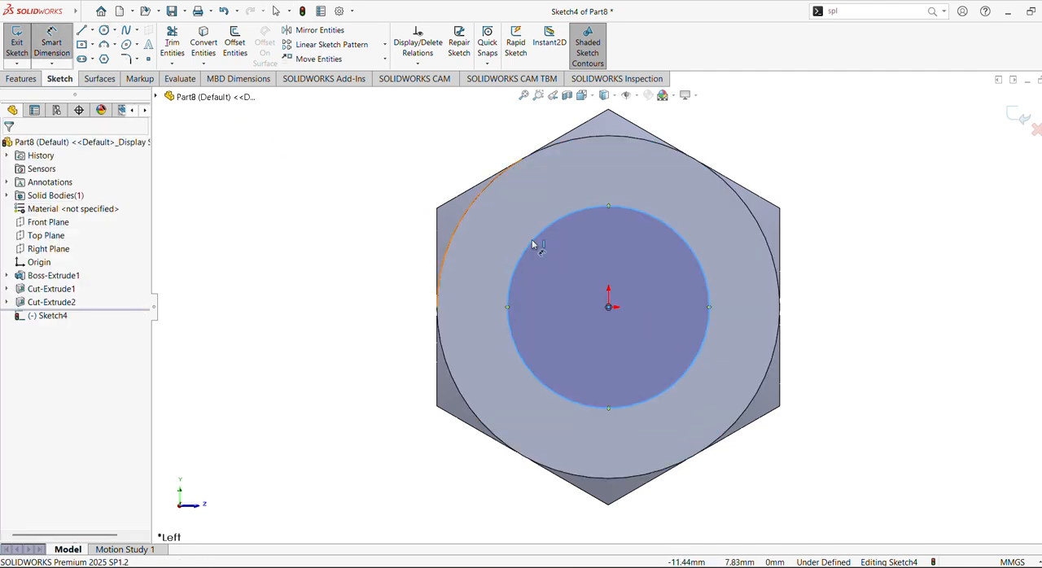
click(545, 231)
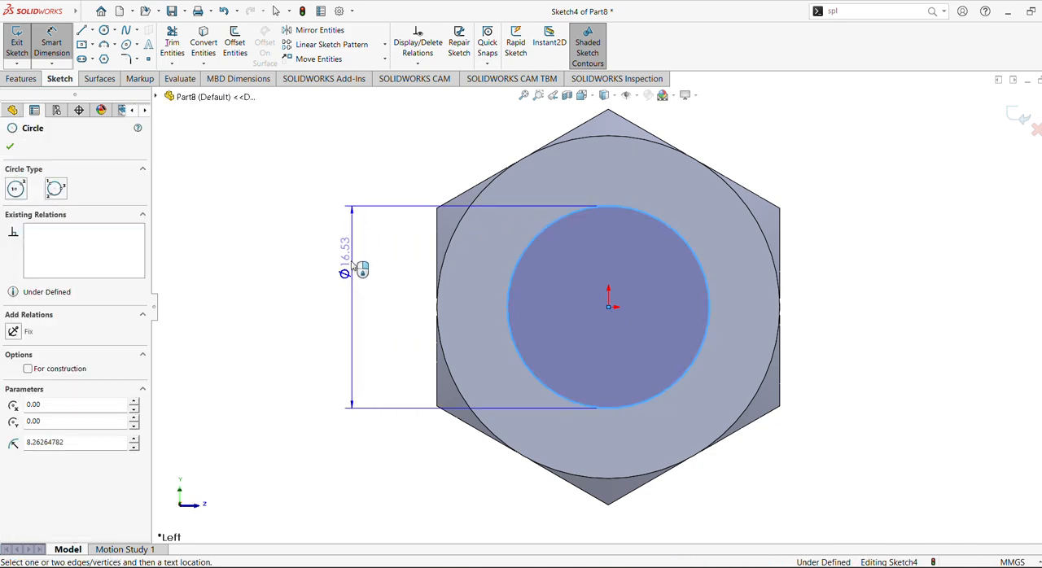
click(350, 262)
text(20)
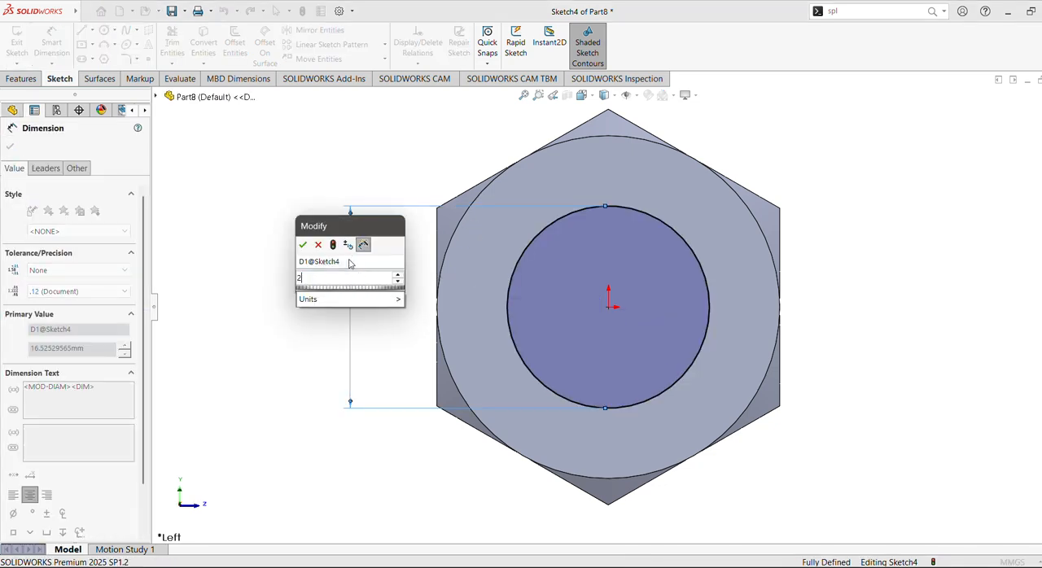
key(Return)
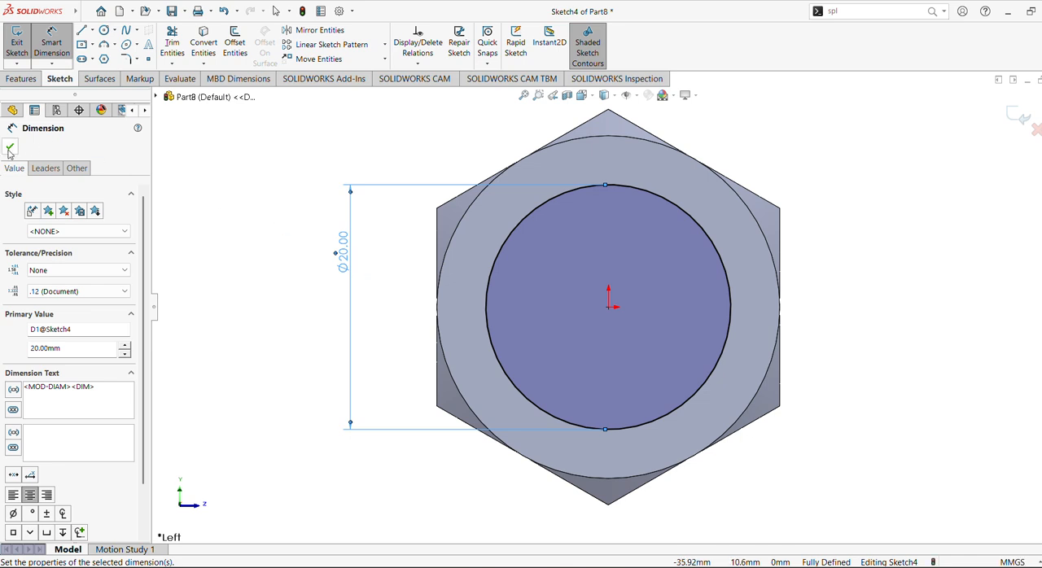
click(10, 149)
key(Escape)
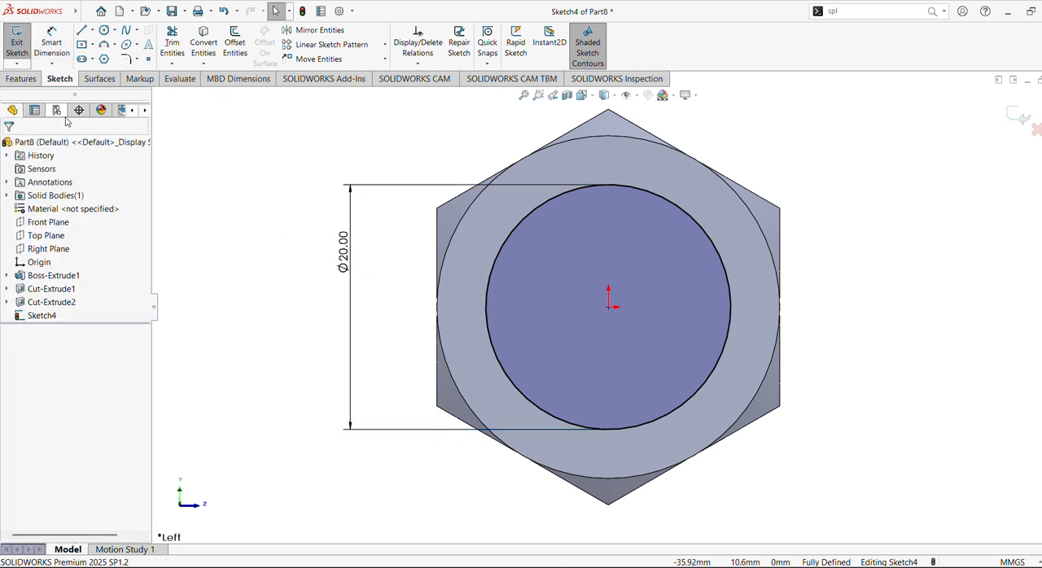
Cut the 20 mm circle Through All to open the nut's central bore.
click(23, 79)
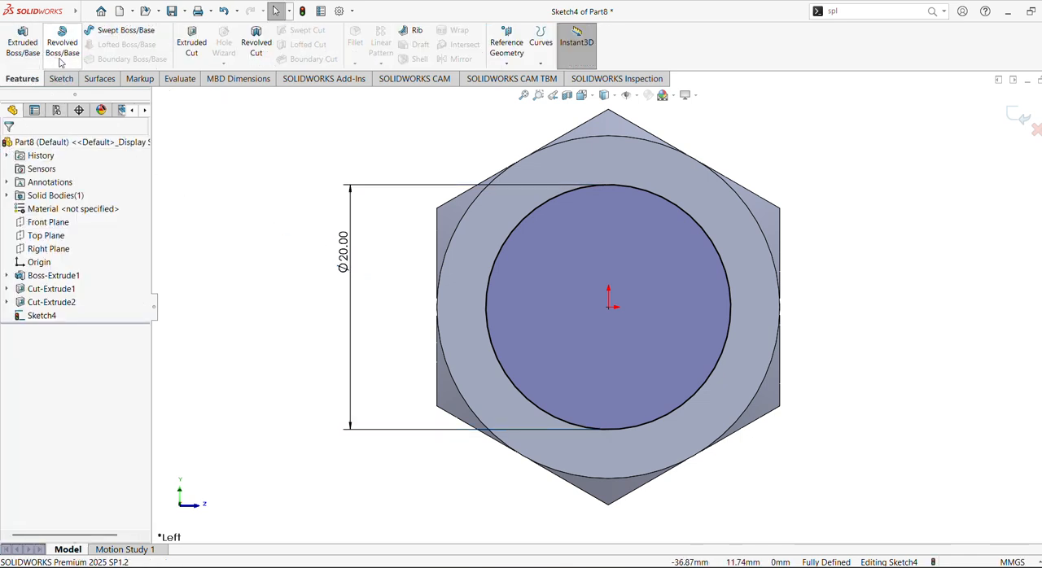
click(204, 42)
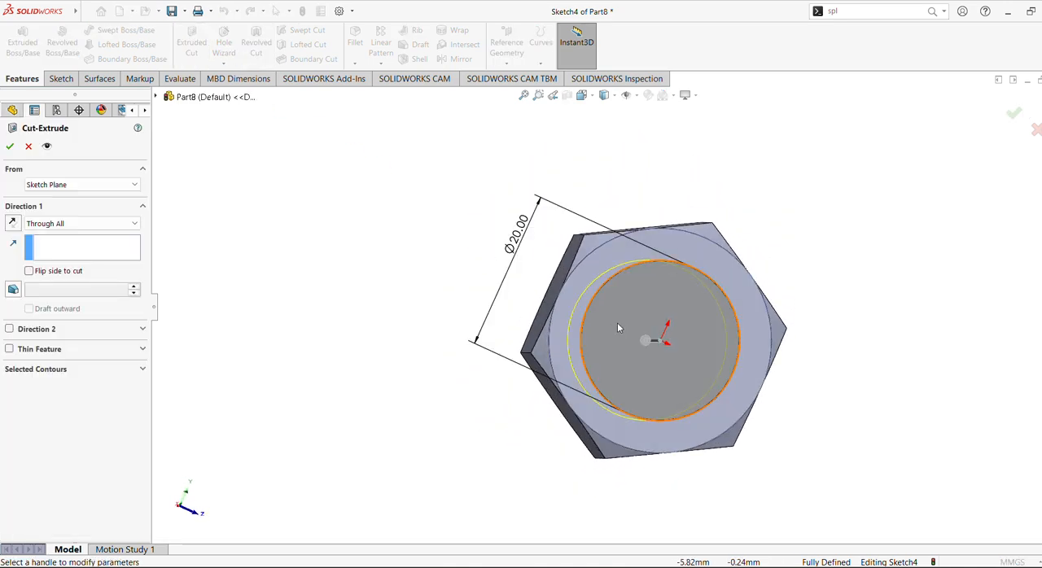
click(9, 147)
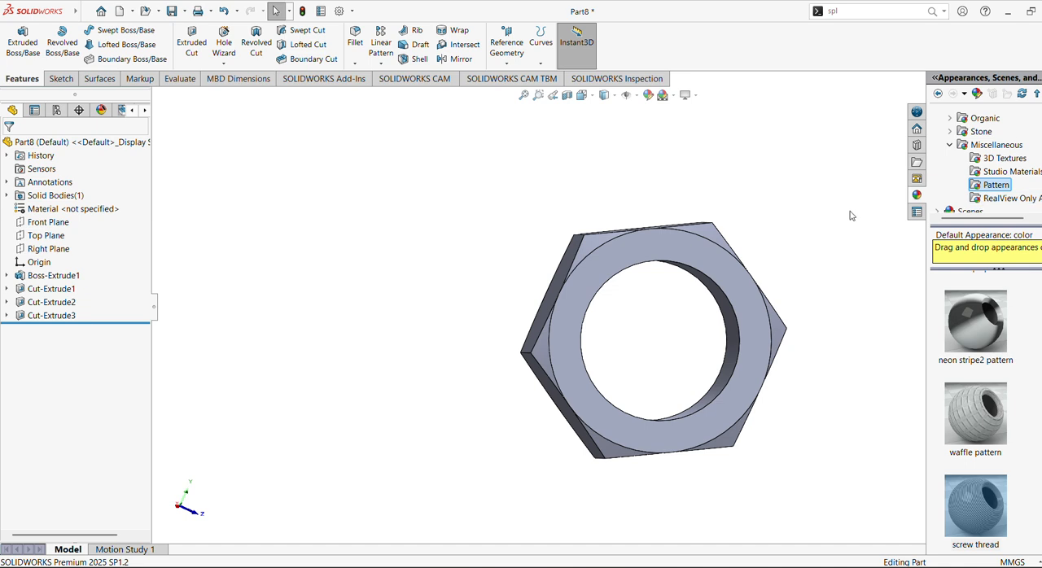
Apply the screw thread pattern appearance to the inner cylindrical face of the nut's bore.
click(147, 141)
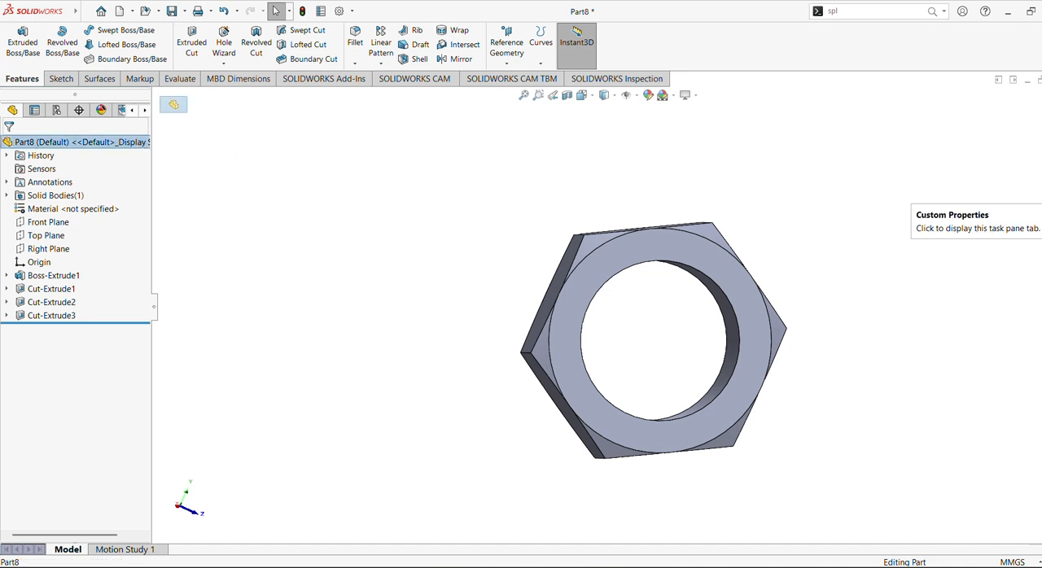
click(1035, 195)
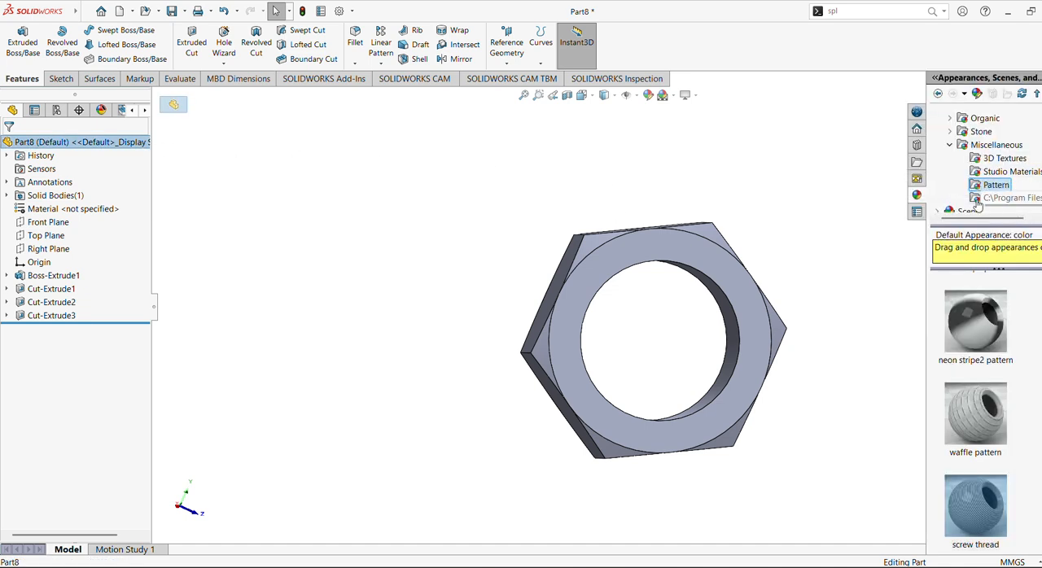
middle_drag(716, 291, 666, 287)
click(597, 341)
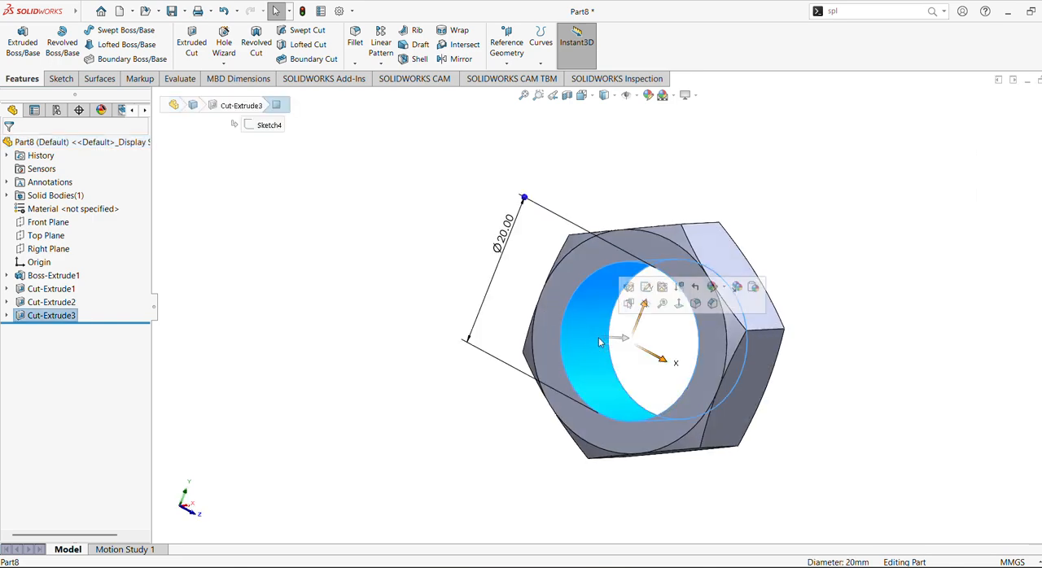
click(1035, 195)
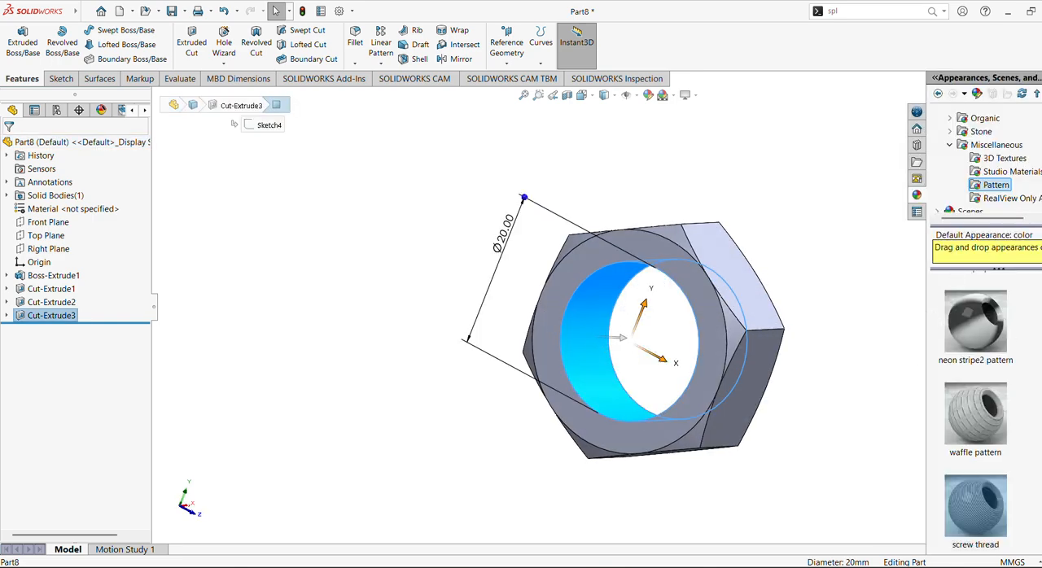
drag(985, 505, 590, 353)
click(538, 95)
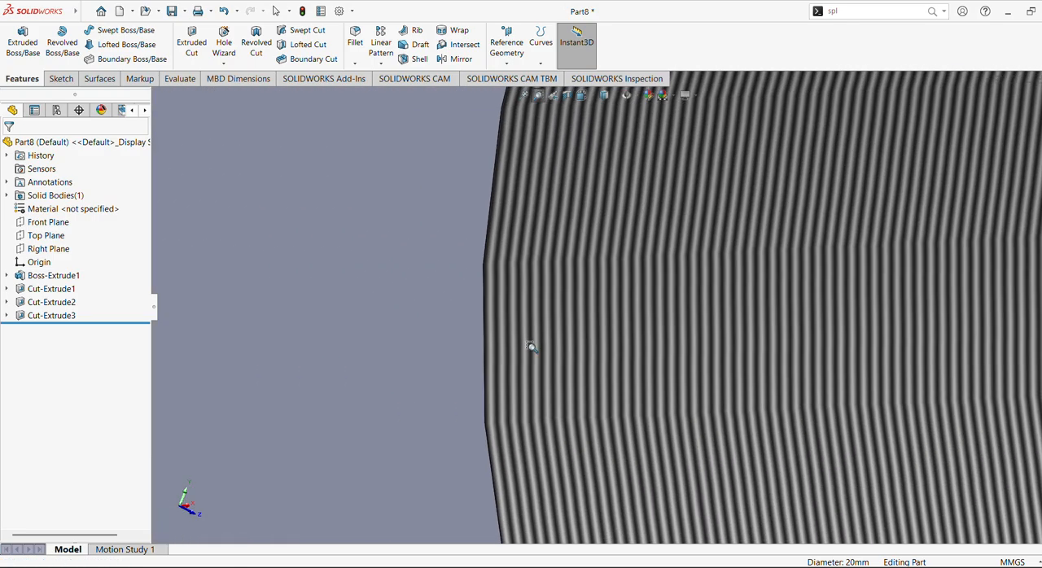
click(523, 94)
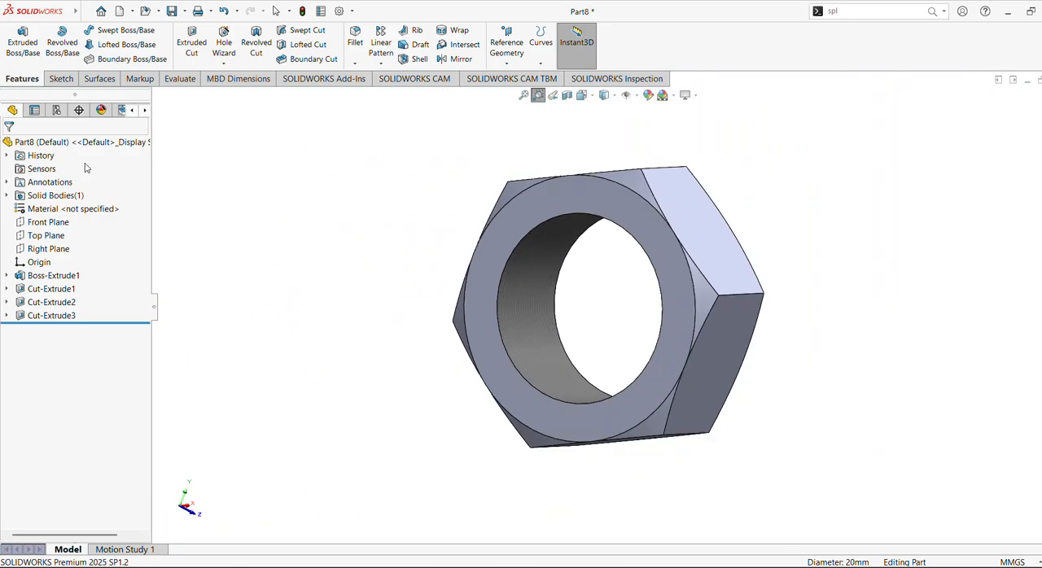
Give the whole nut a metal brass appearance, trying brushed brass before applying polished brass.
click(95, 144)
click(1041, 195)
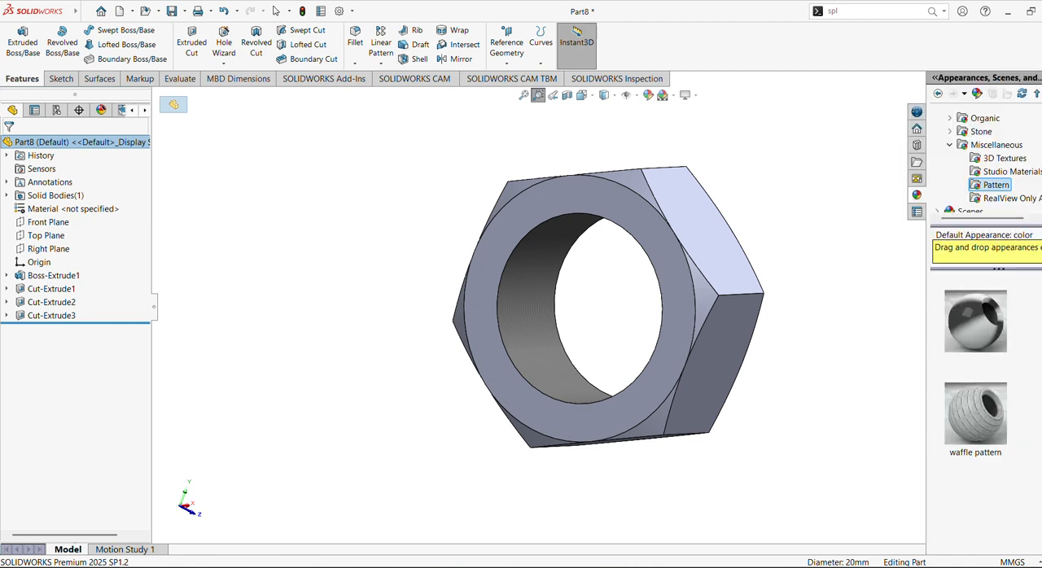
scroll(987, 164, up, 3)
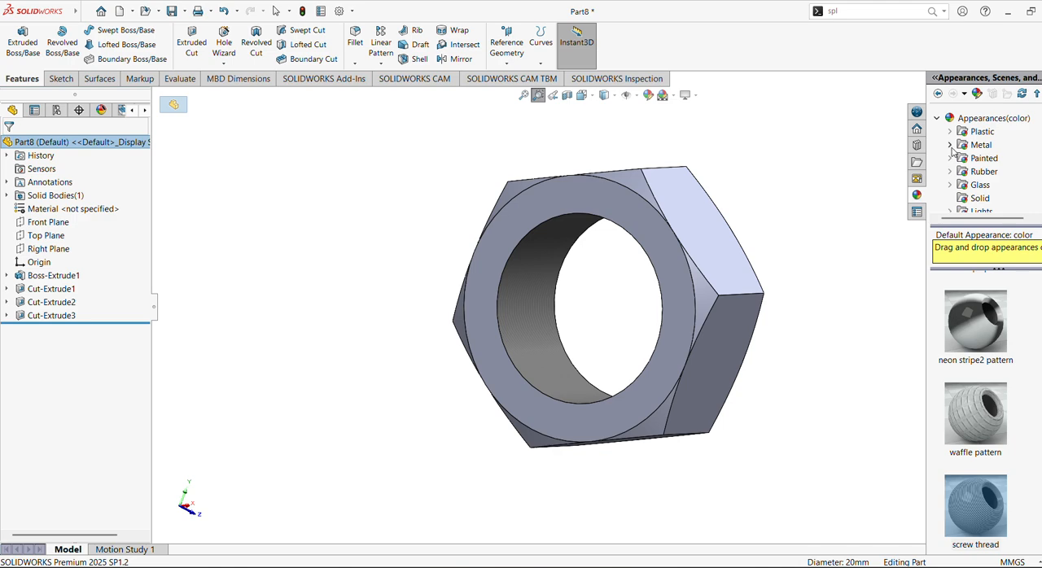
click(950, 145)
click(997, 186)
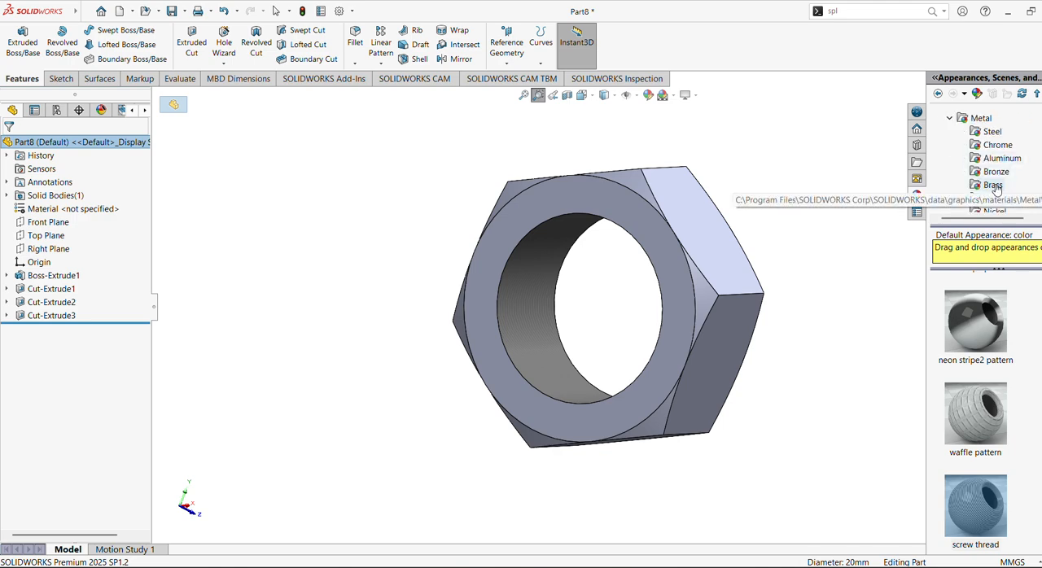
double_click(992, 397)
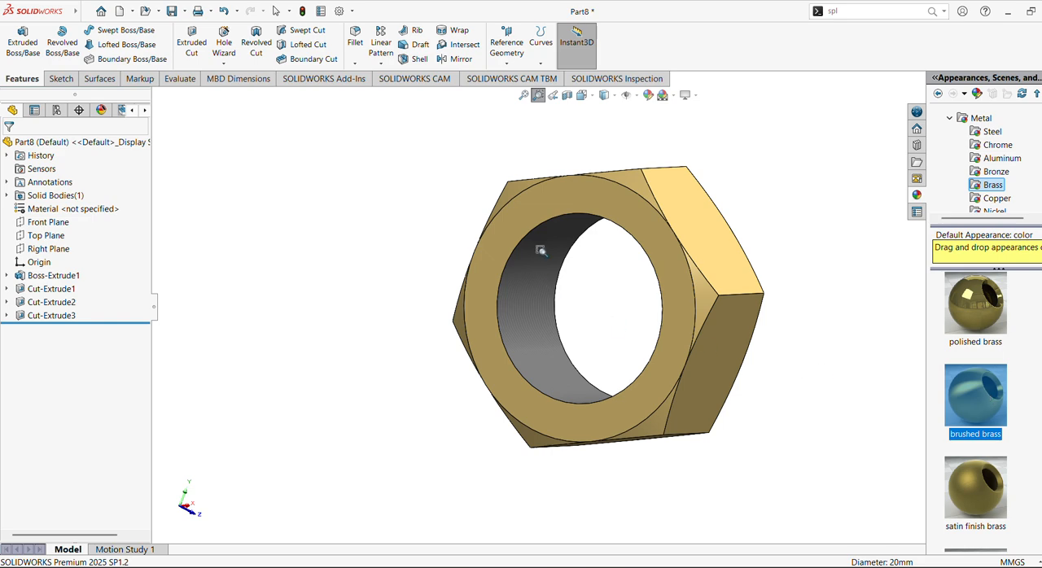
middle_drag(541, 250, 703, 298)
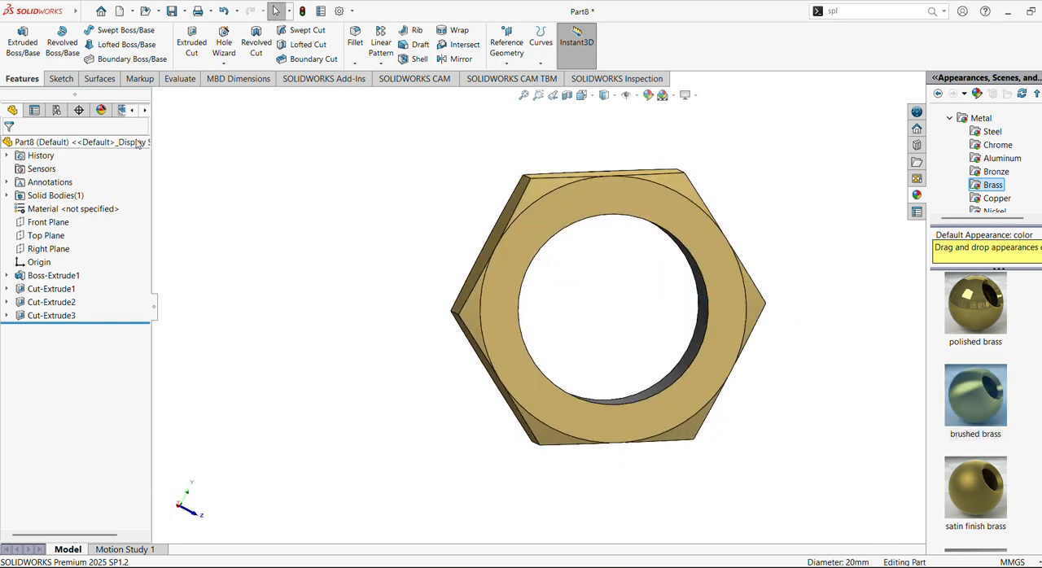
double_click(973, 308)
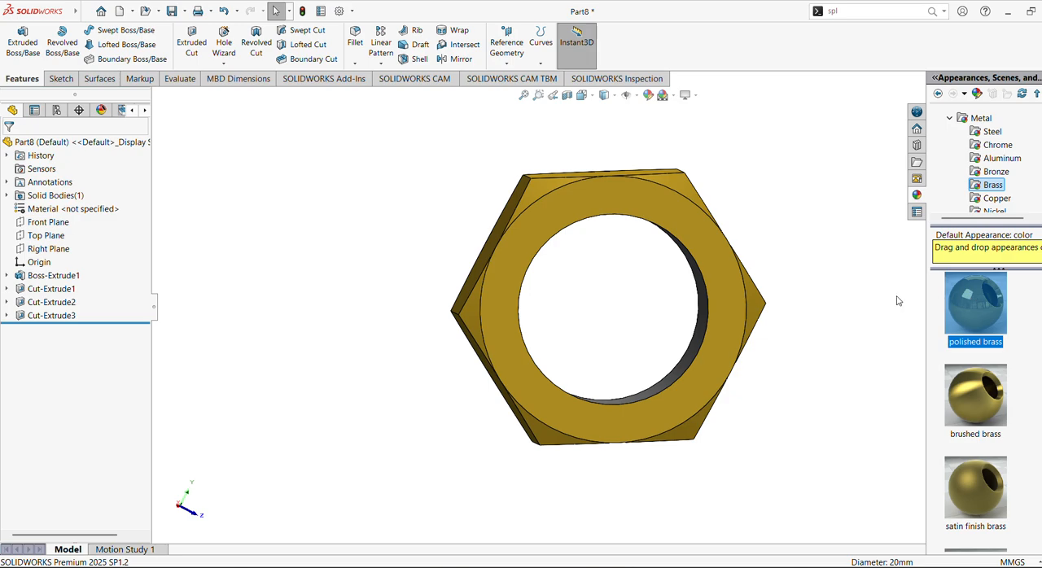
Save the nut as Part8.SLDPRT in the Design parts folder.
middle_drag(781, 309, 757, 366)
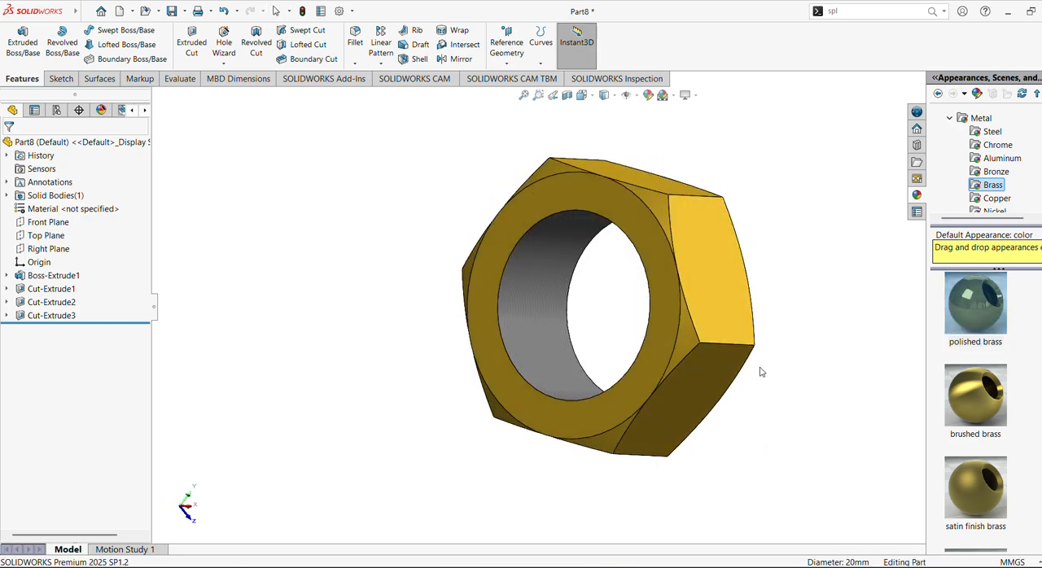
click(171, 11)
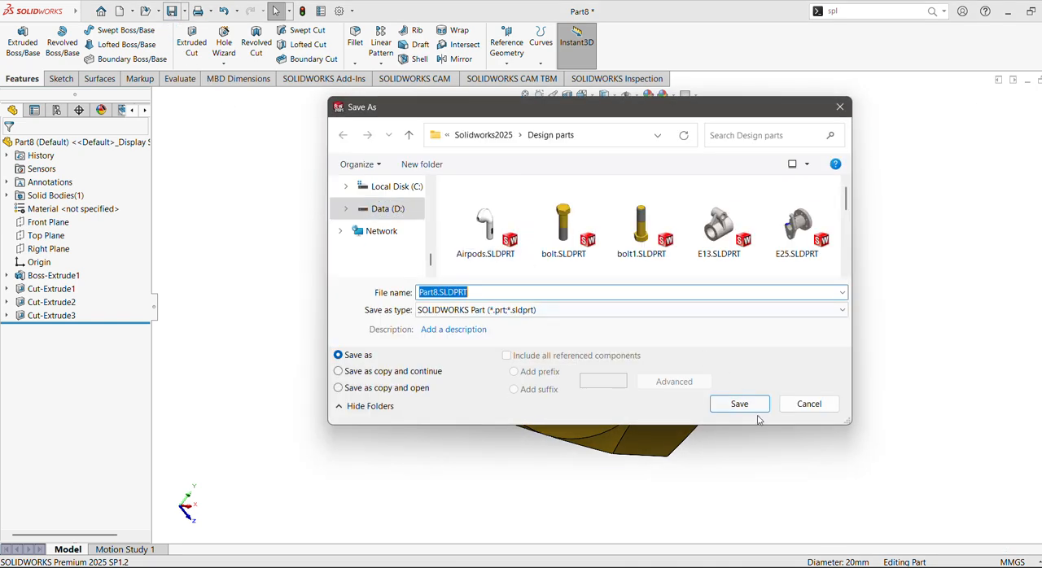
click(753, 406)
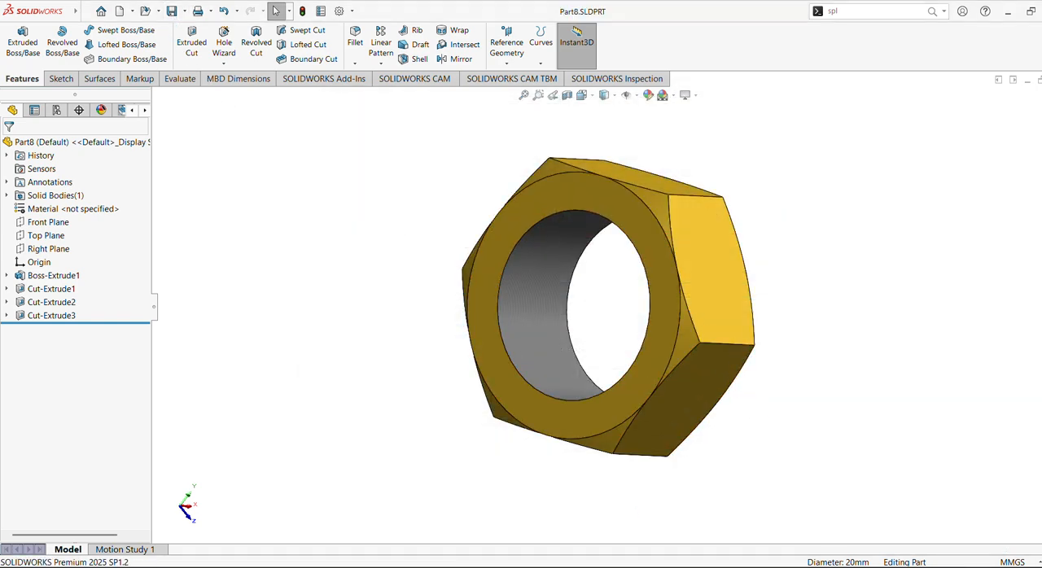
Create a new assembly document and place the bolt Part7 in it as the first component.
mouse_move(580, 566)
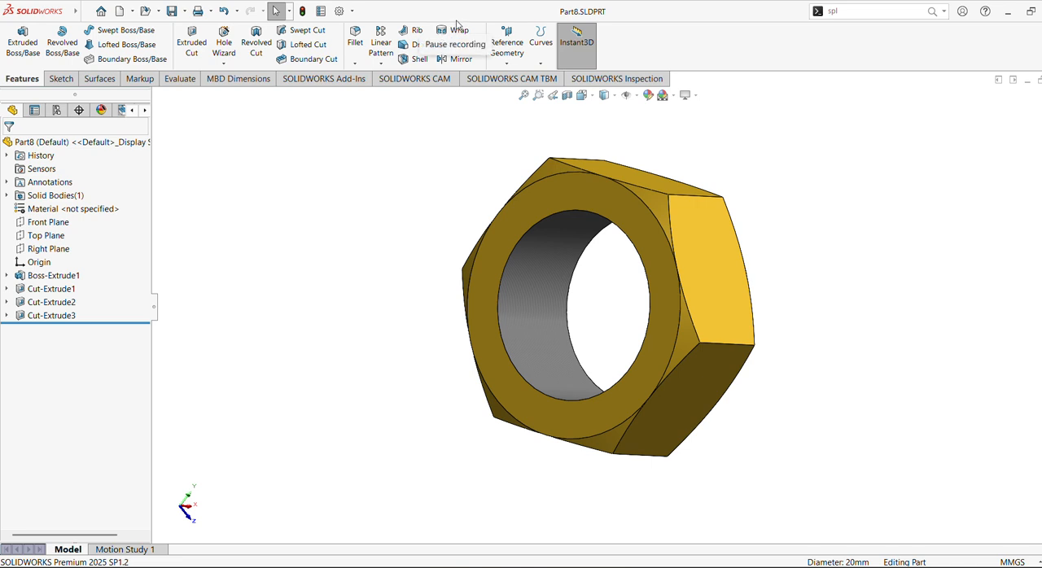
click(120, 10)
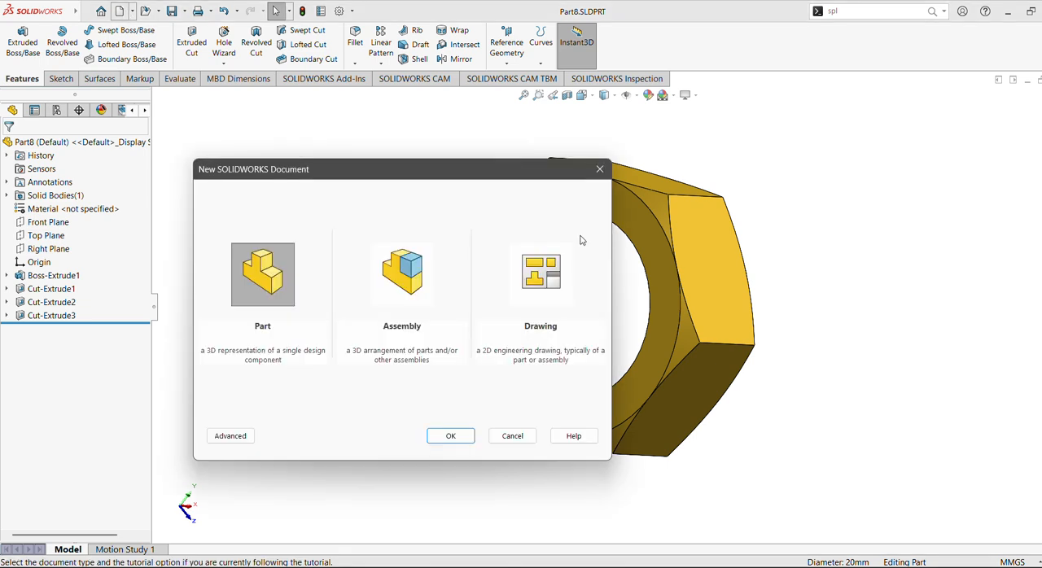
click(401, 293)
click(451, 440)
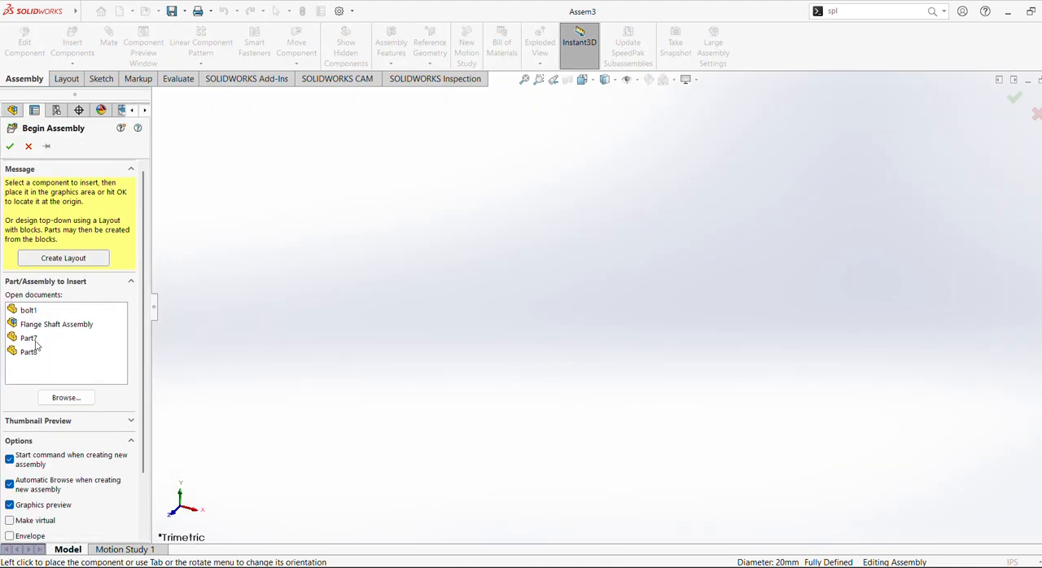
click(29, 339)
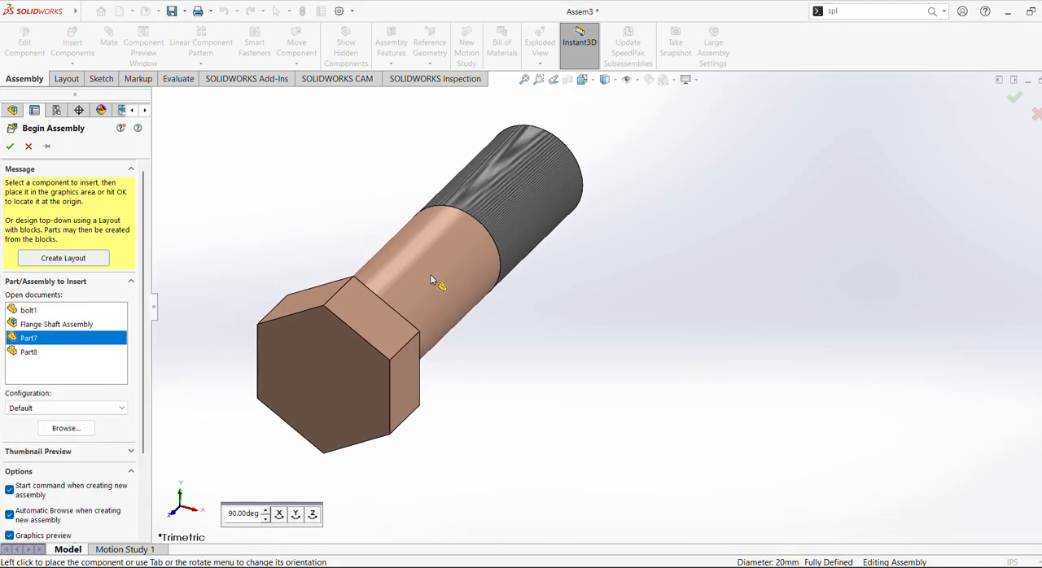
click(423, 282)
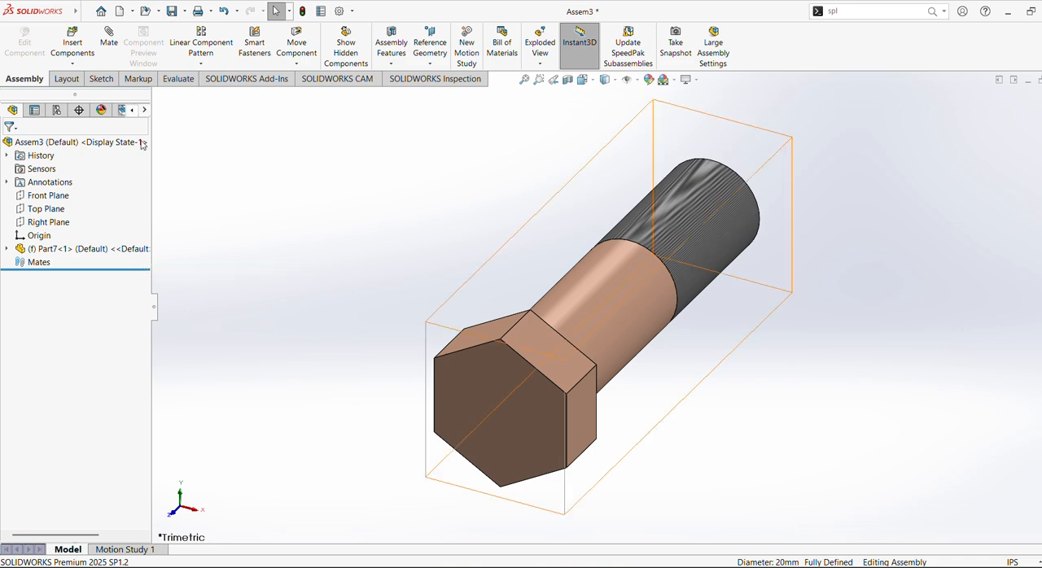
Insert the nut Part8 into the assembly and place it beside the bolt head.
click(72, 47)
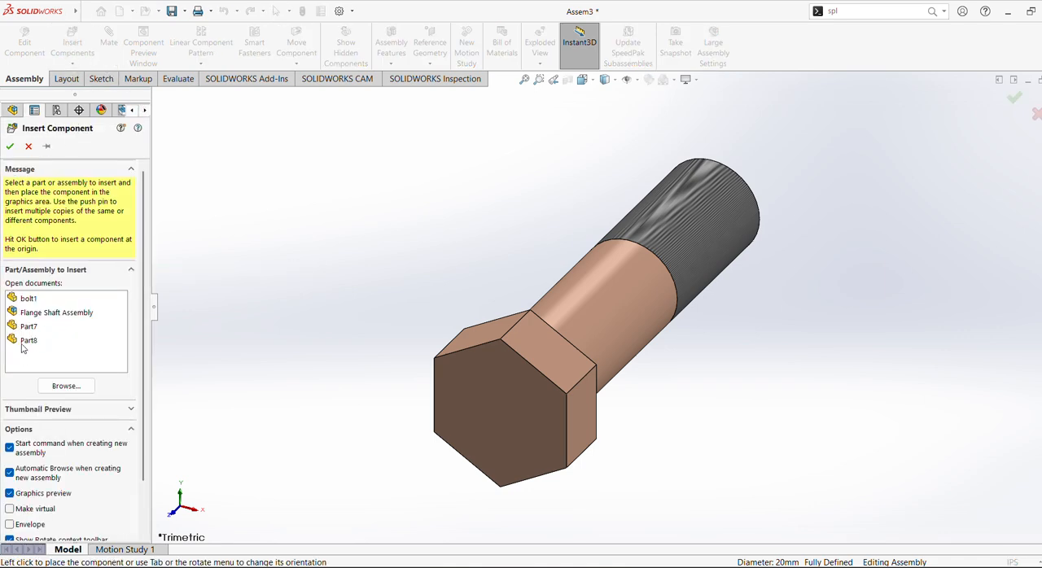
click(23, 340)
click(336, 249)
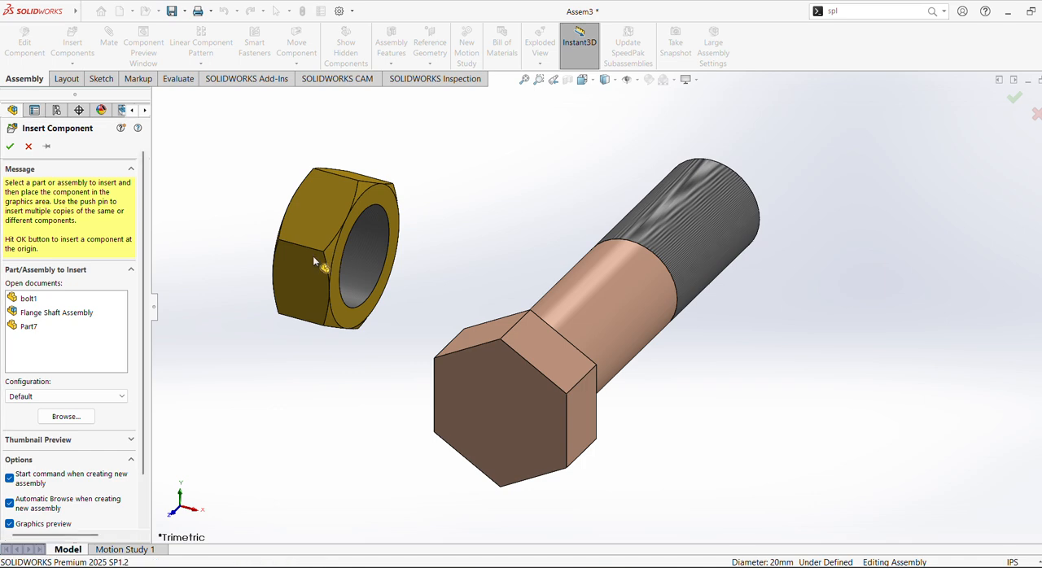
Insert flange1.SLDPRT from the Design parts folder as a component and fit the whole assembly in view.
click(81, 49)
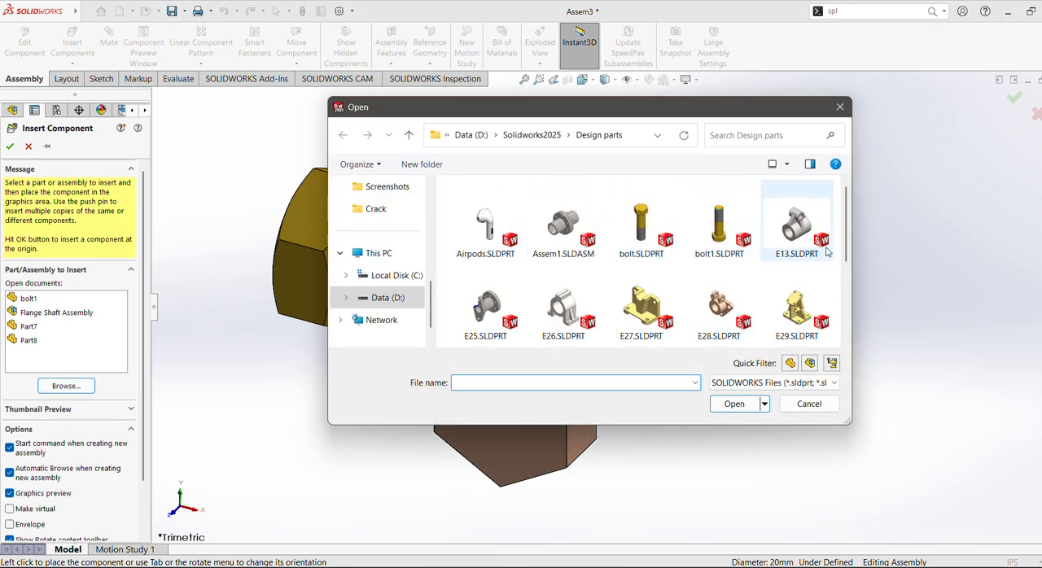
drag(847, 234, 848, 310)
click(796, 218)
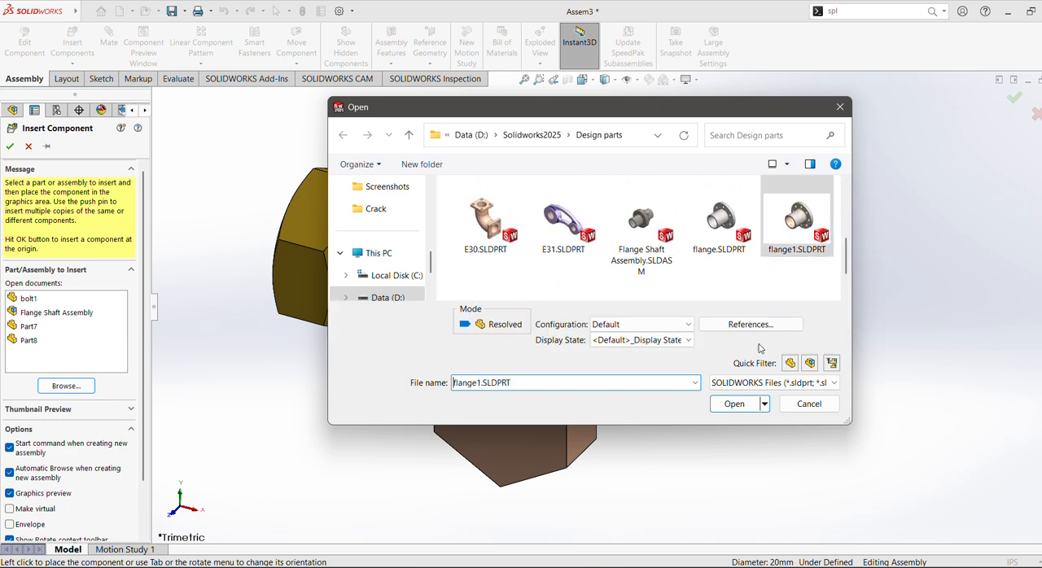
click(735, 404)
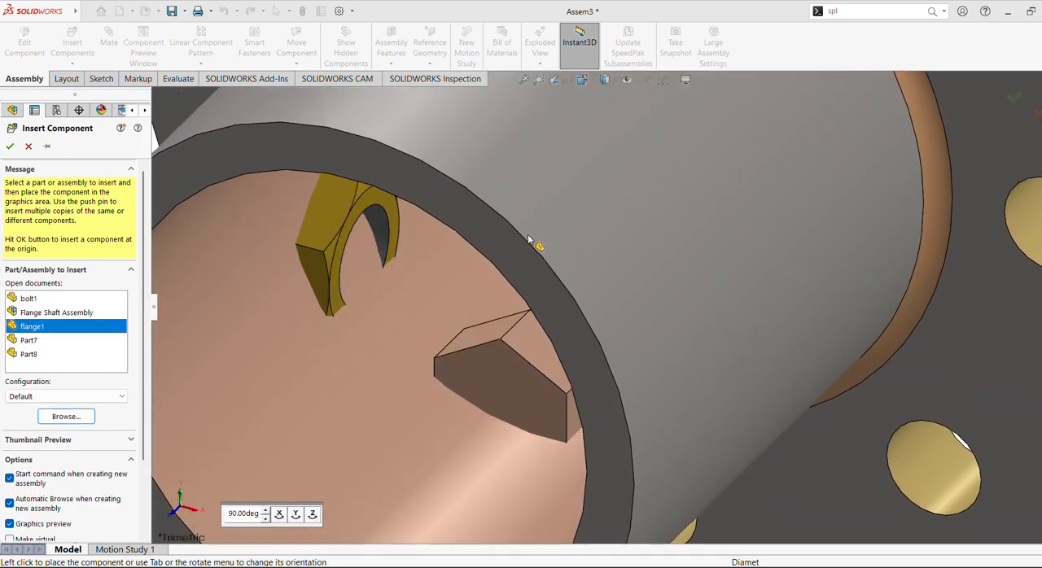
click(530, 239)
click(525, 79)
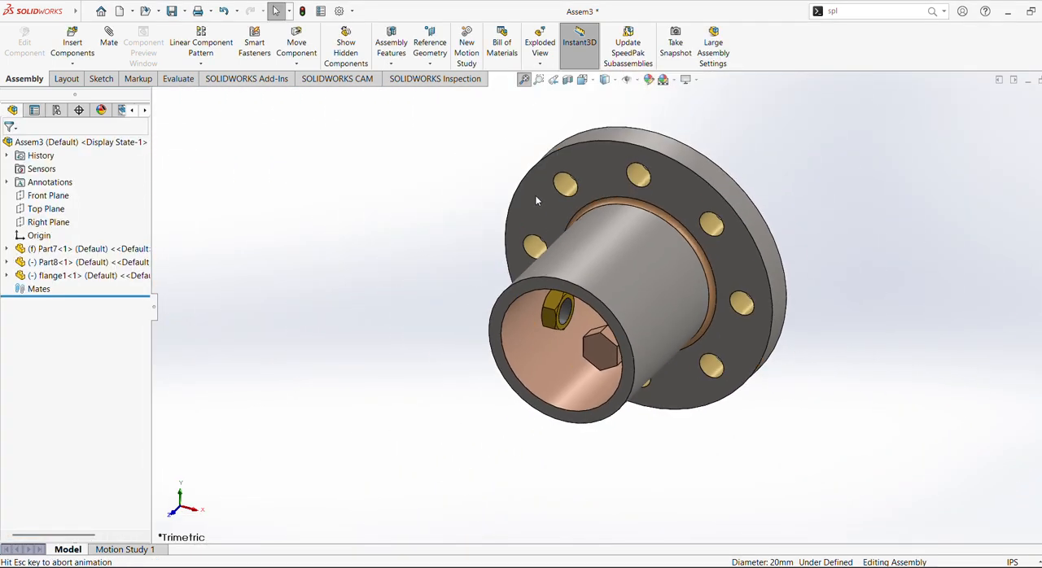
Insert a second copy of flange1.SLDPRT and place it clear of the first flange.
click(74, 53)
click(66, 389)
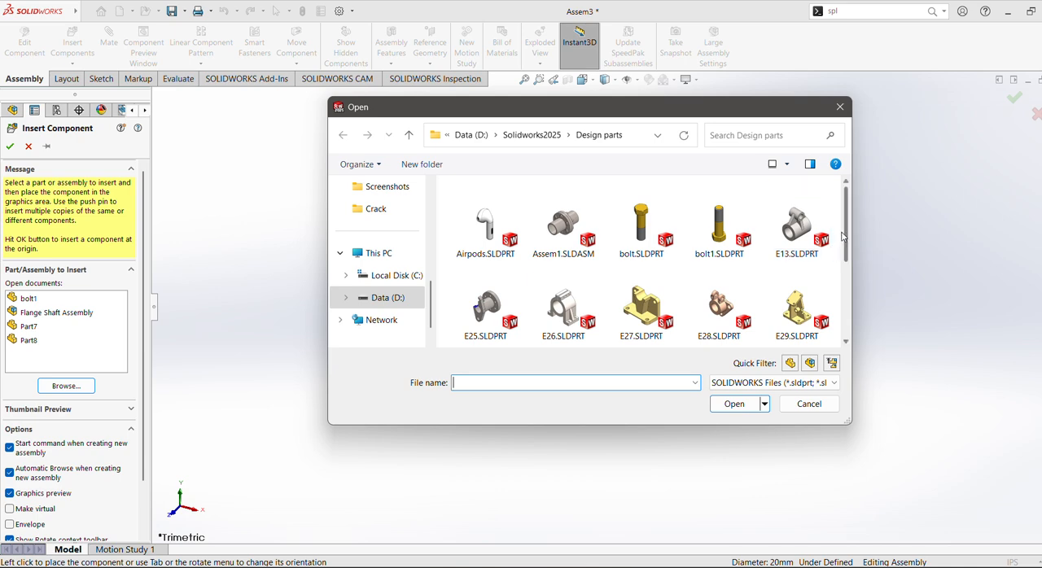
scroll(831, 268, down, 5)
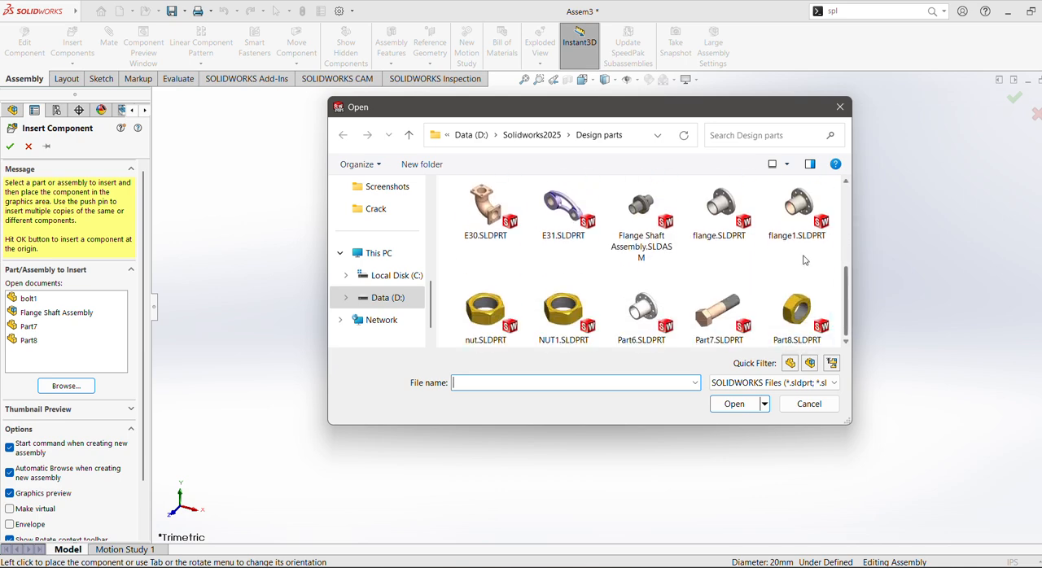
click(796, 210)
click(735, 404)
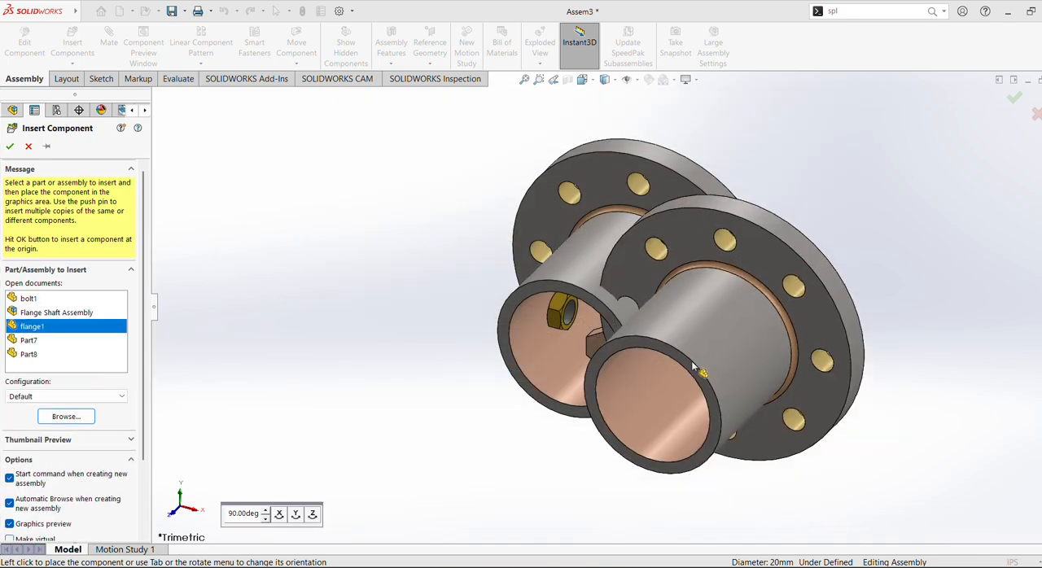
click(350, 273)
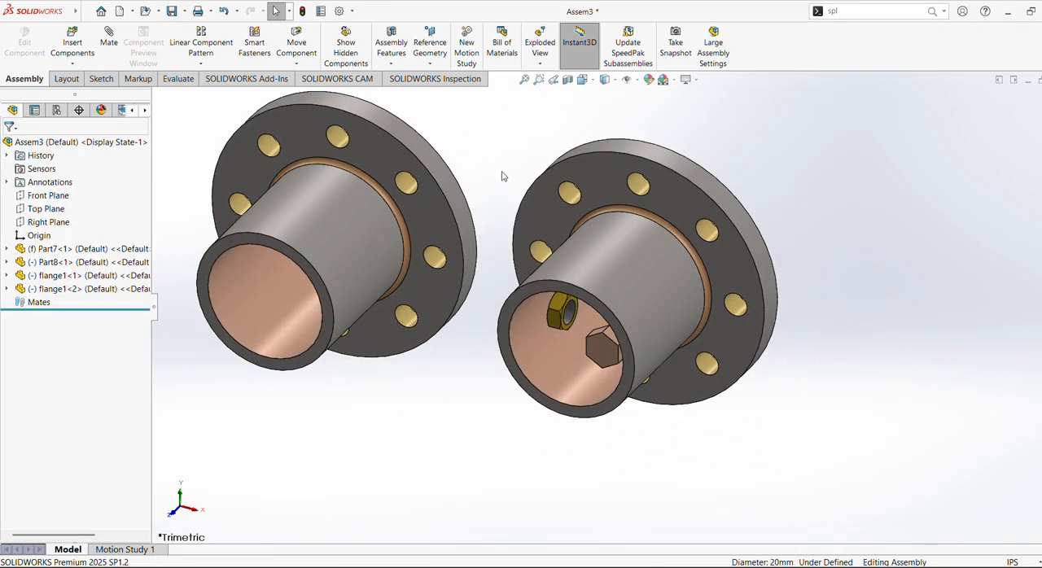
Move the first flange away from the nut and bolt so that all components stand apart.
scroll(536, 244, up, 3)
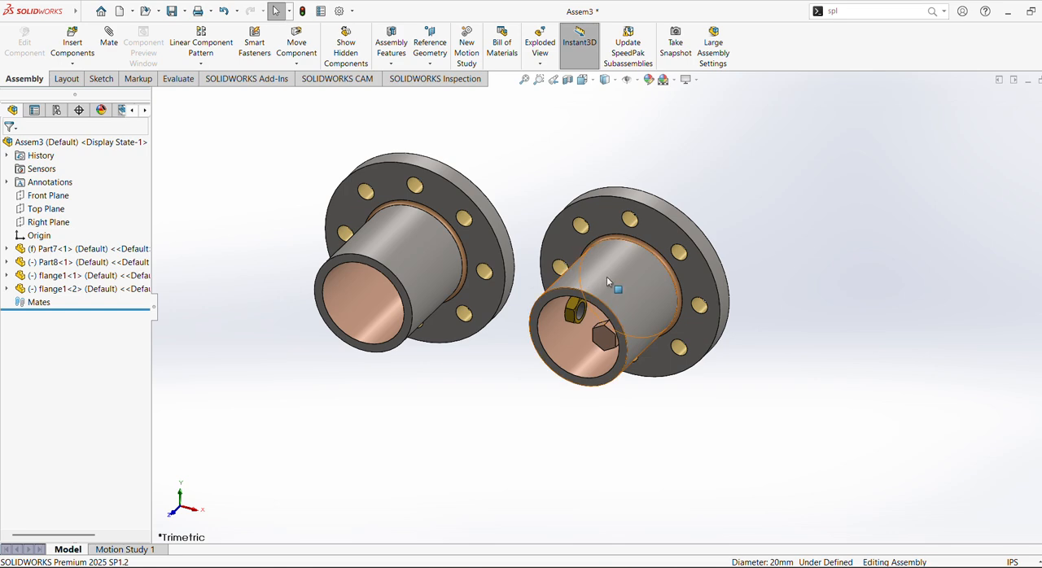
drag(607, 277, 761, 256)
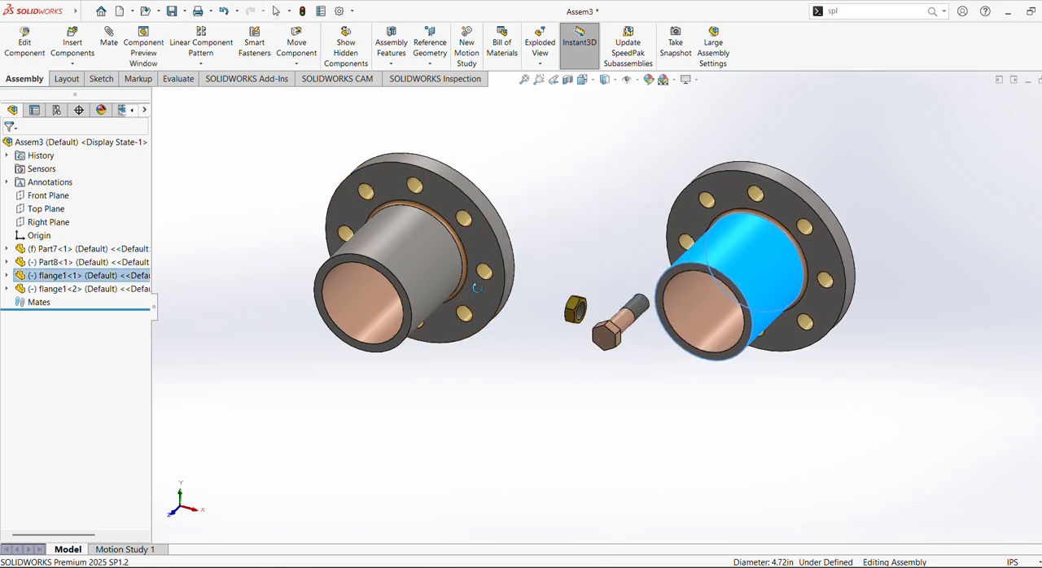
middle_drag(472, 288, 458, 283)
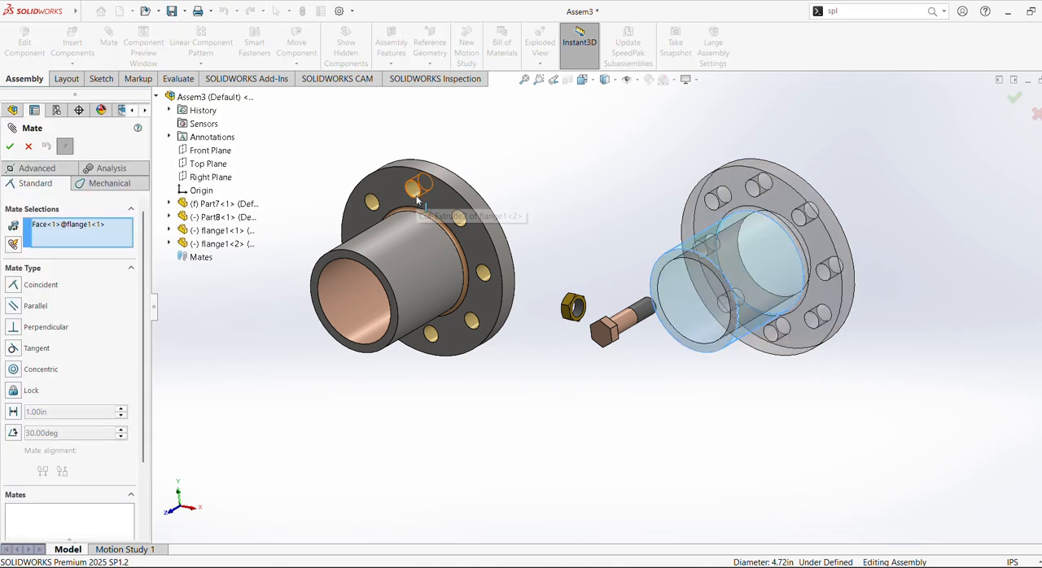
click(28, 145)
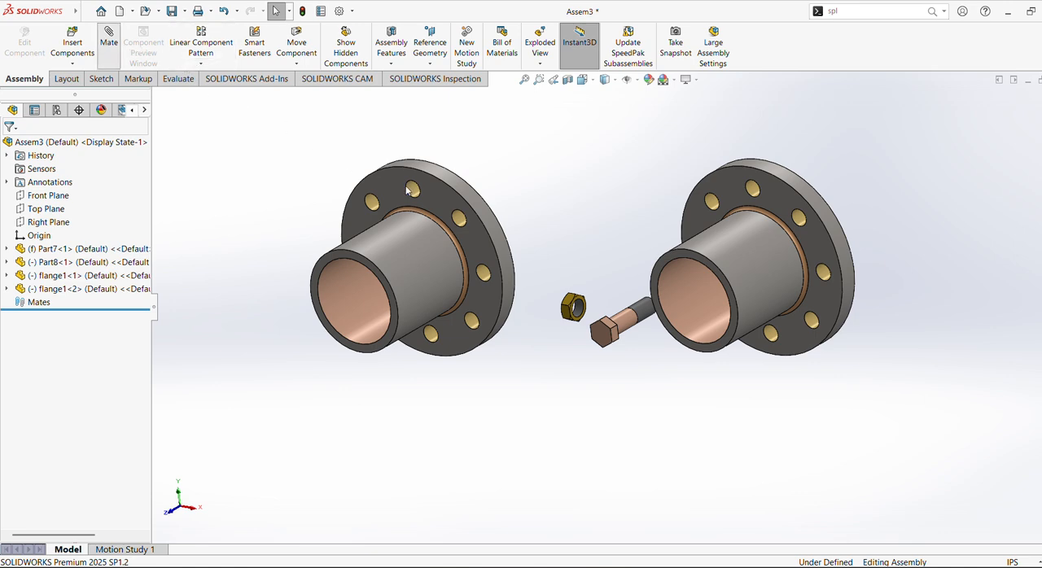
Mate the flat end faces of the two flanges, on the side opposite their hubs, as coincident.
middle_drag(559, 207, 446, 233)
middle_drag(690, 233, 625, 276)
click(635, 211)
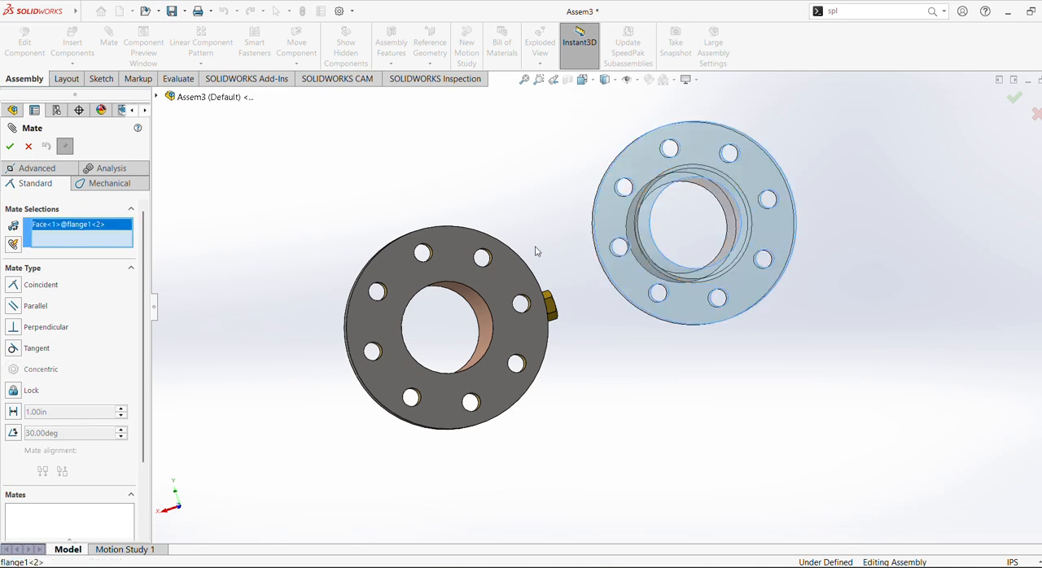
click(497, 276)
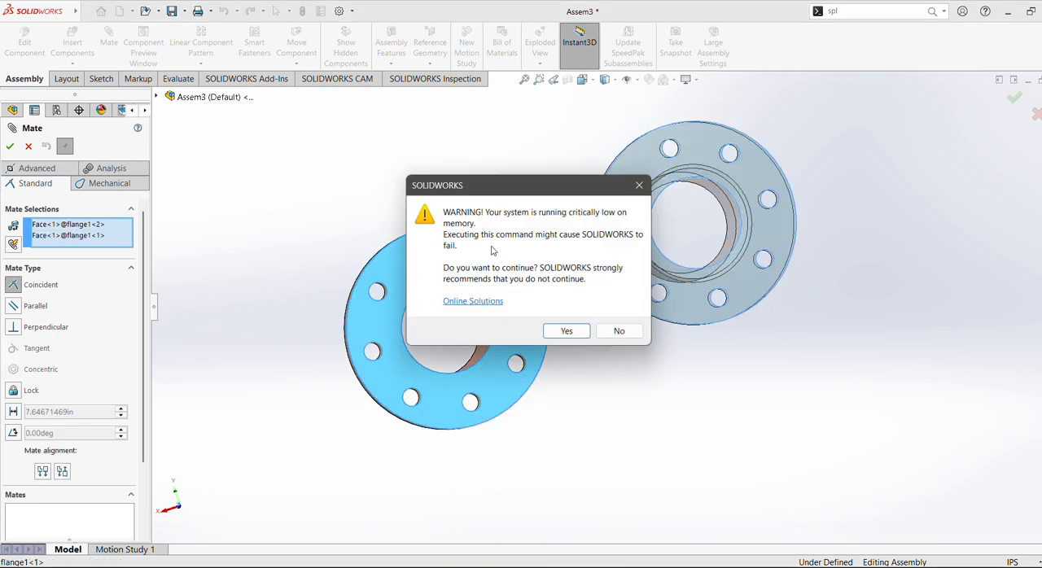
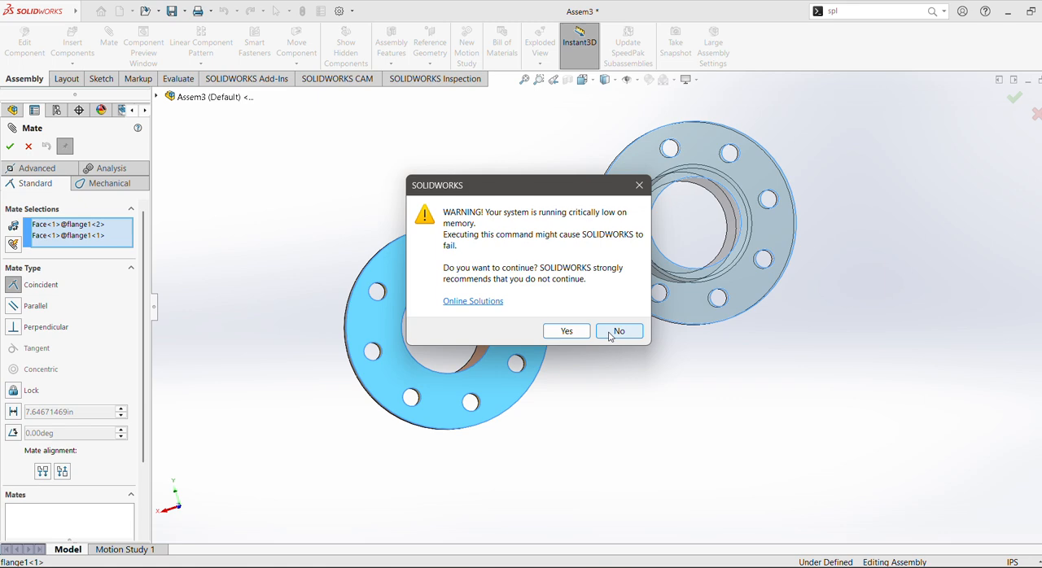
Redo the coincident mate between the flat end faces of the two flanges, flipping the alignment so the hubs point in opposite directions.
click(578, 334)
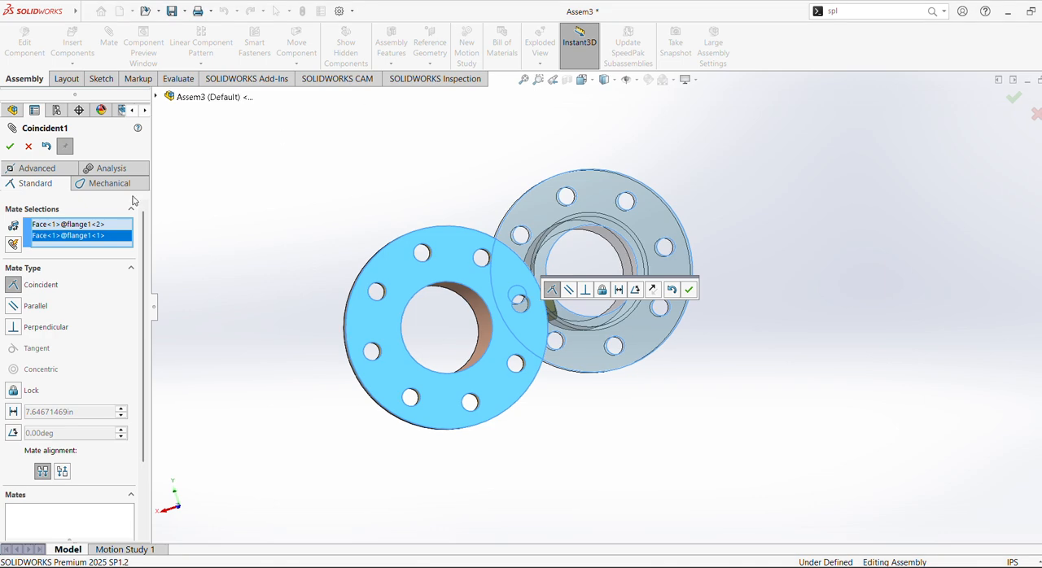
click(27, 146)
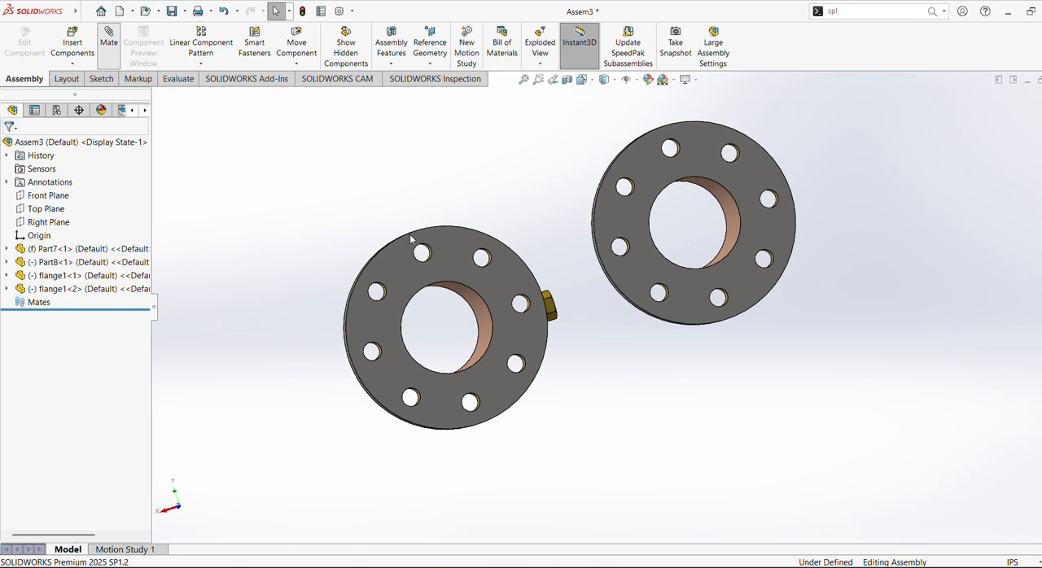
click(445, 259)
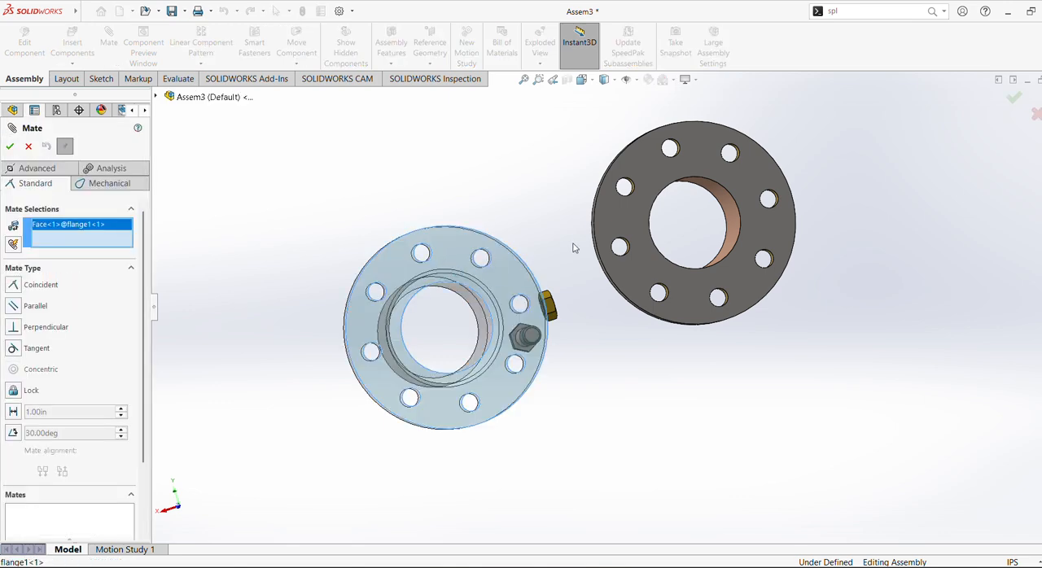
click(625, 214)
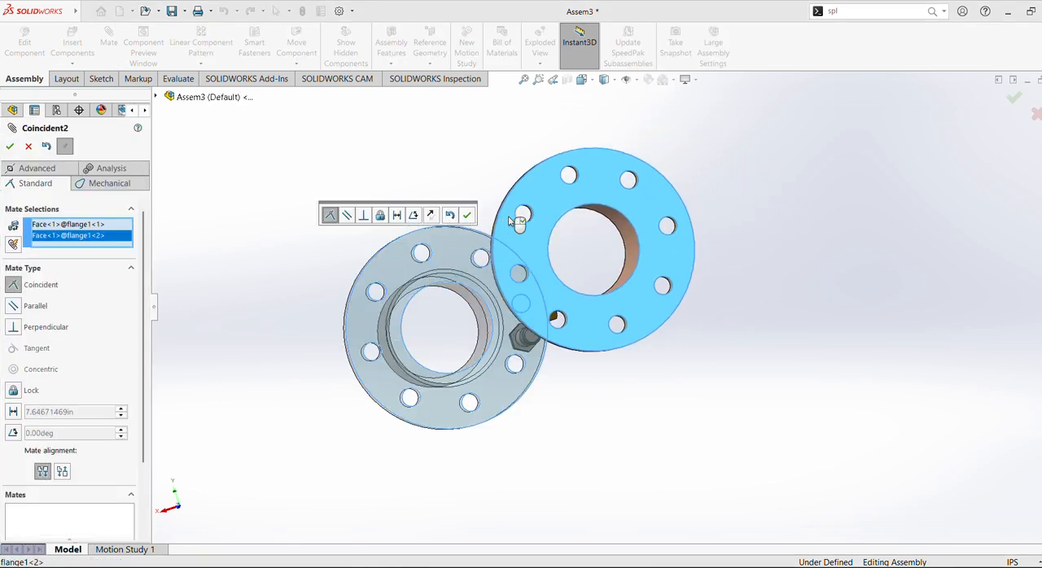
middle_drag(465, 158, 535, 178)
click(431, 215)
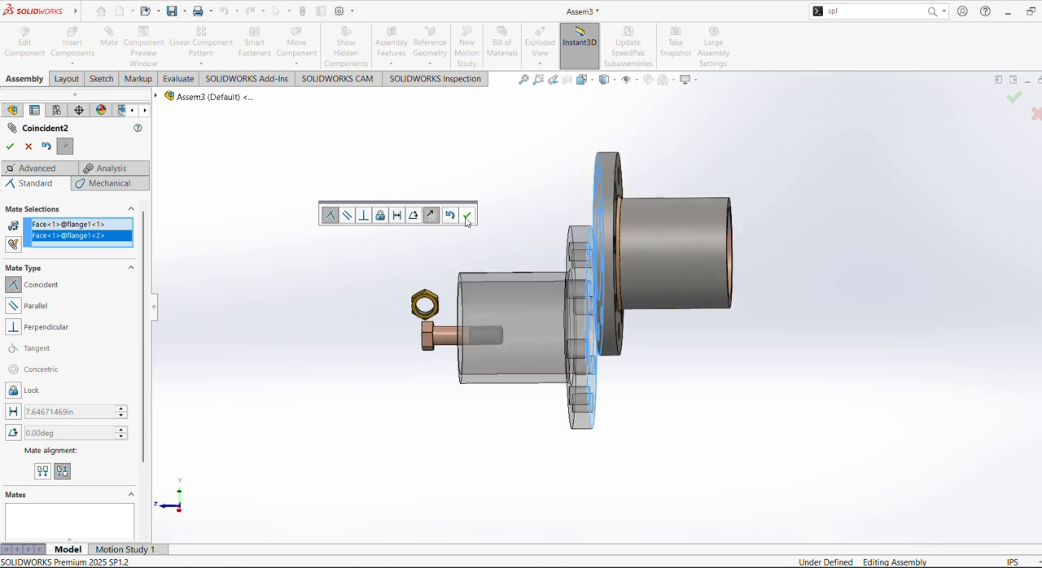
click(466, 215)
Mate a bolt hole of one flange concentric with a bolt hole of the other flange.
middle_drag(525, 218, 572, 200)
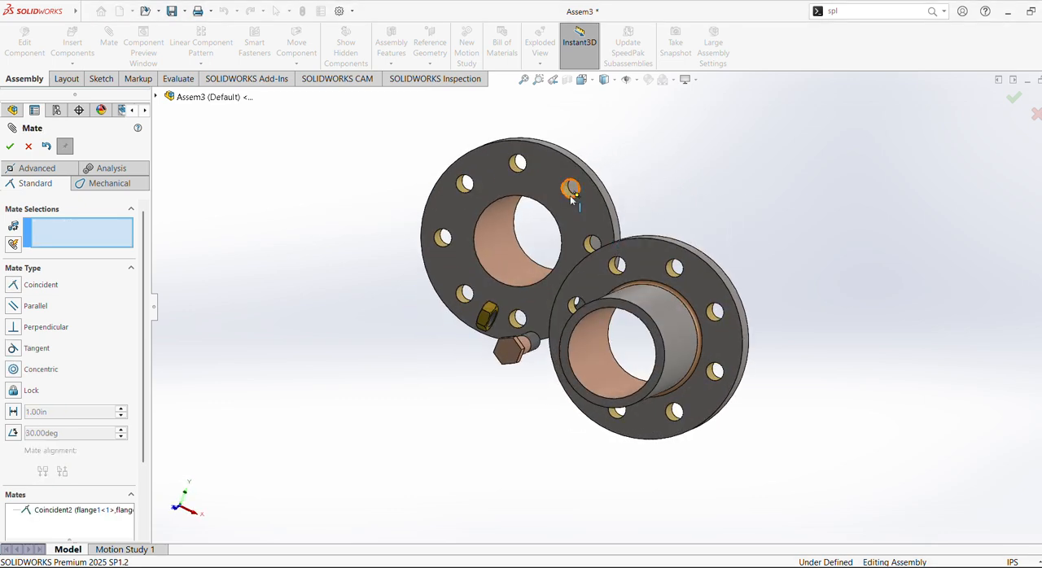
click(568, 193)
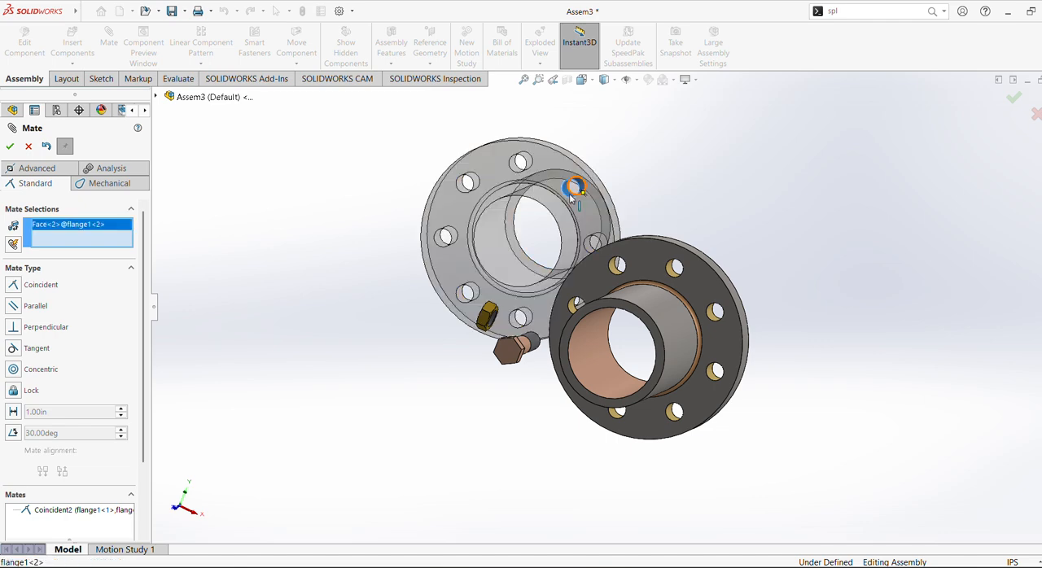
click(616, 267)
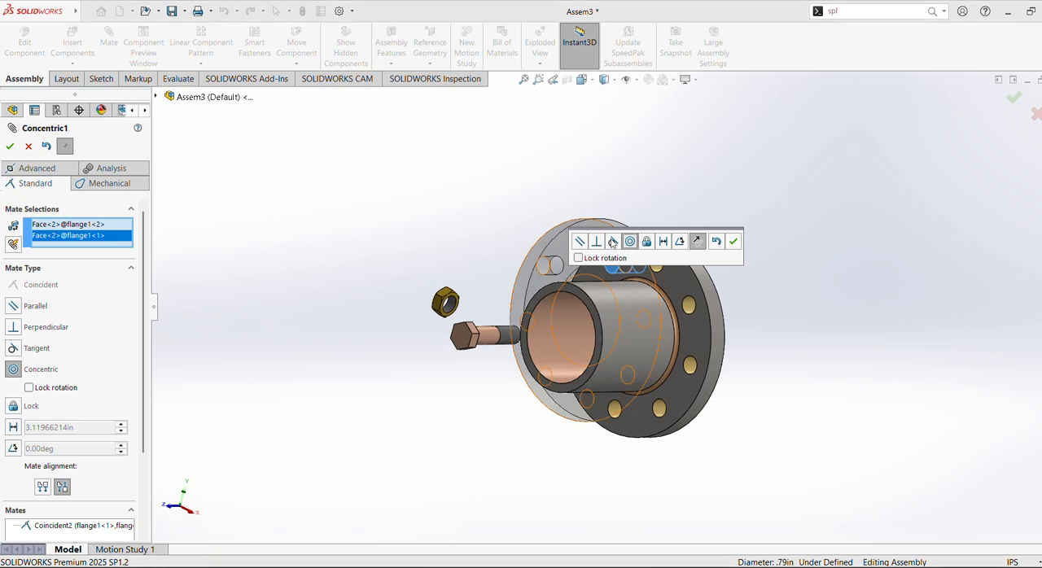
click(732, 245)
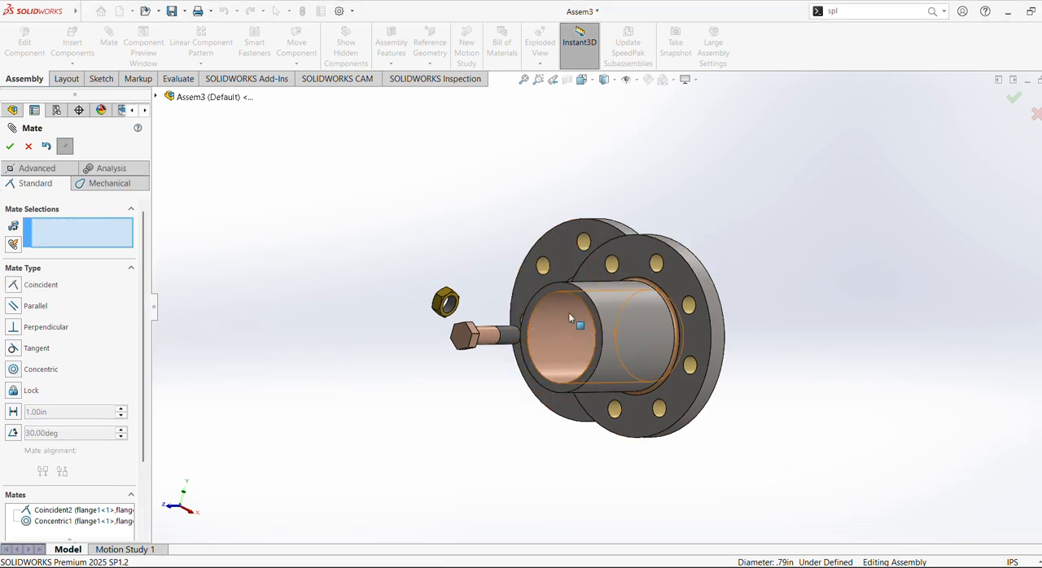
Mate the central bores of the two flanges as concentric.
click(565, 318)
middle_drag(566, 318, 376, 230)
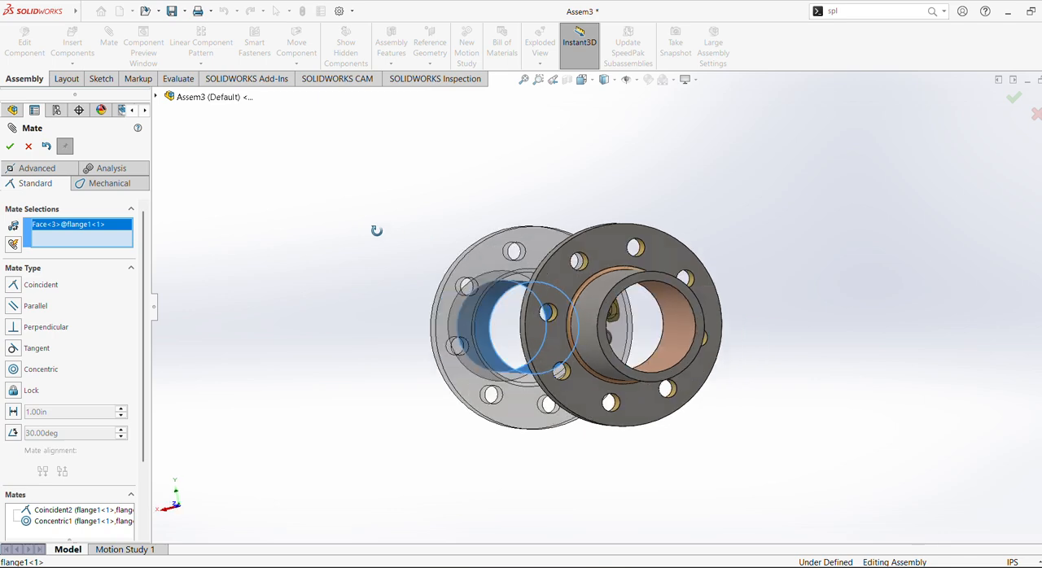
click(682, 341)
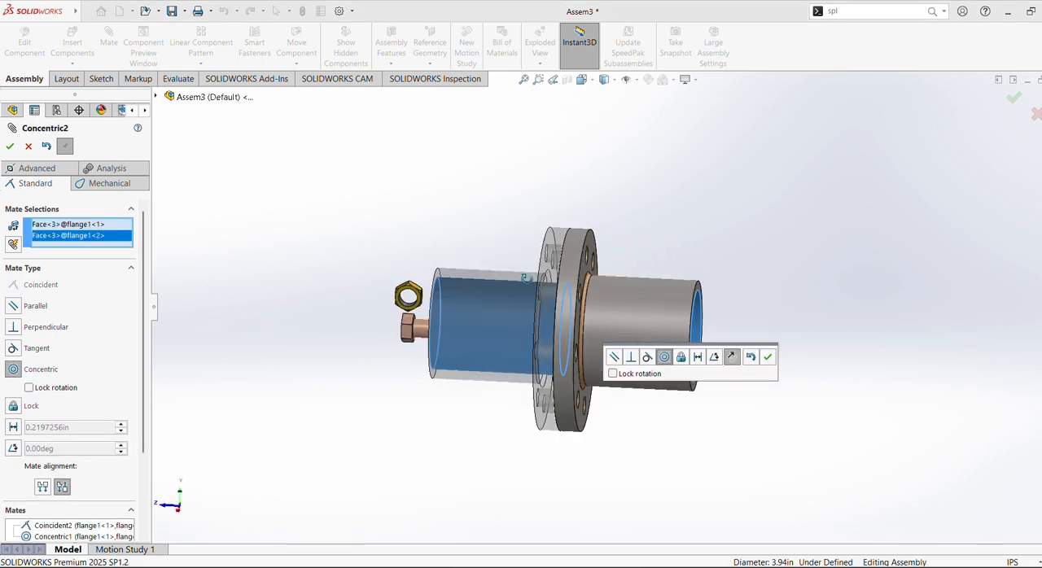
click(768, 357)
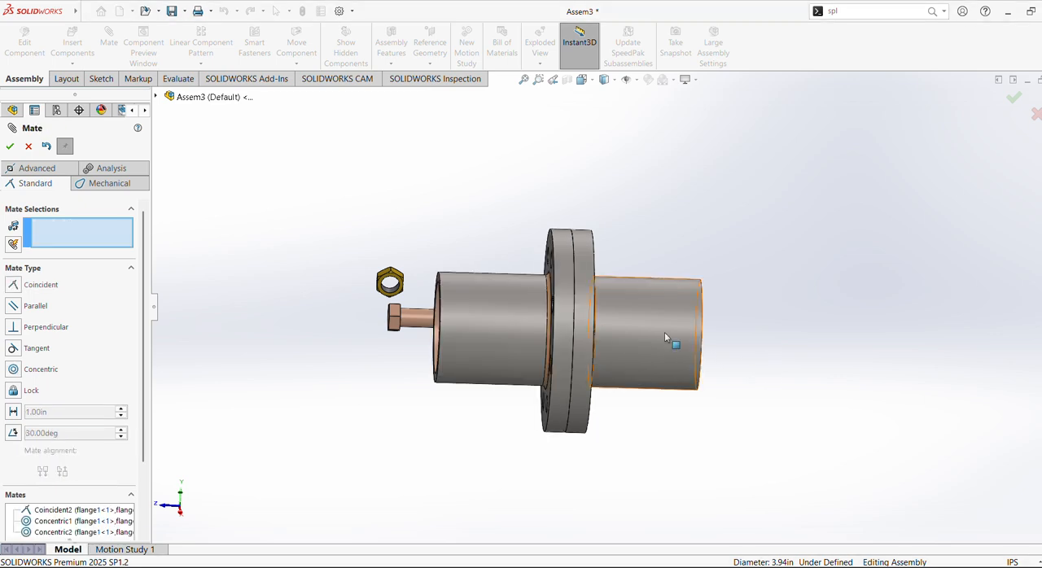
click(412, 322)
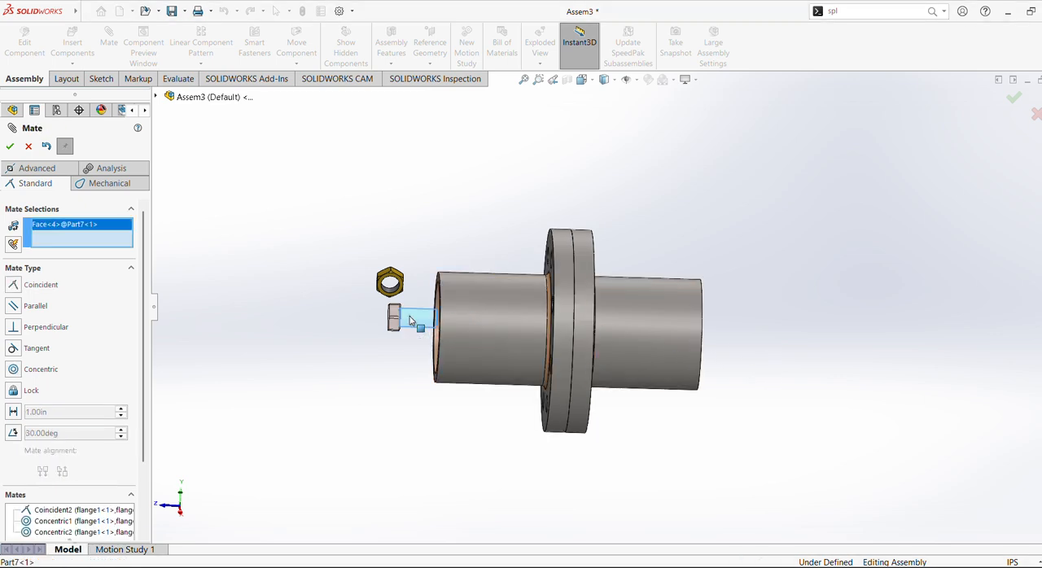
right_click(412, 319)
click(329, 368)
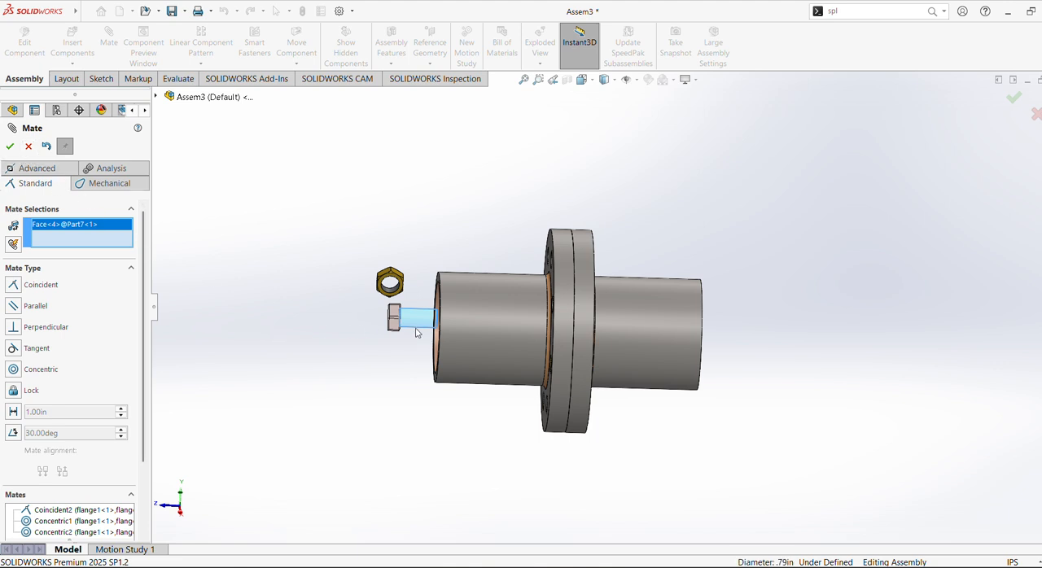
click(359, 337)
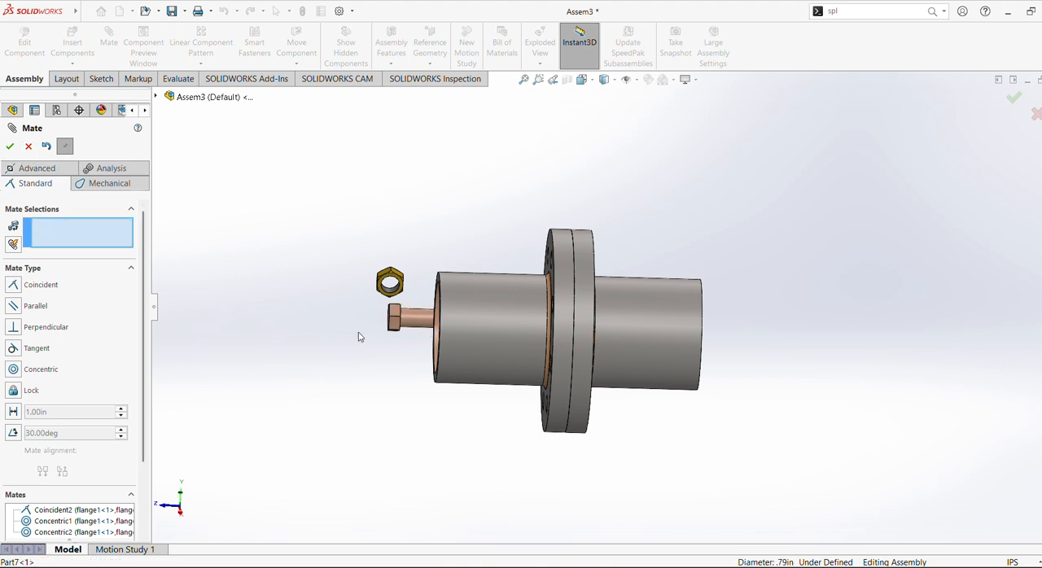
Finish mating, float the fixed bolt and move it clear of the flanges and the nut.
click(10, 148)
click(420, 325)
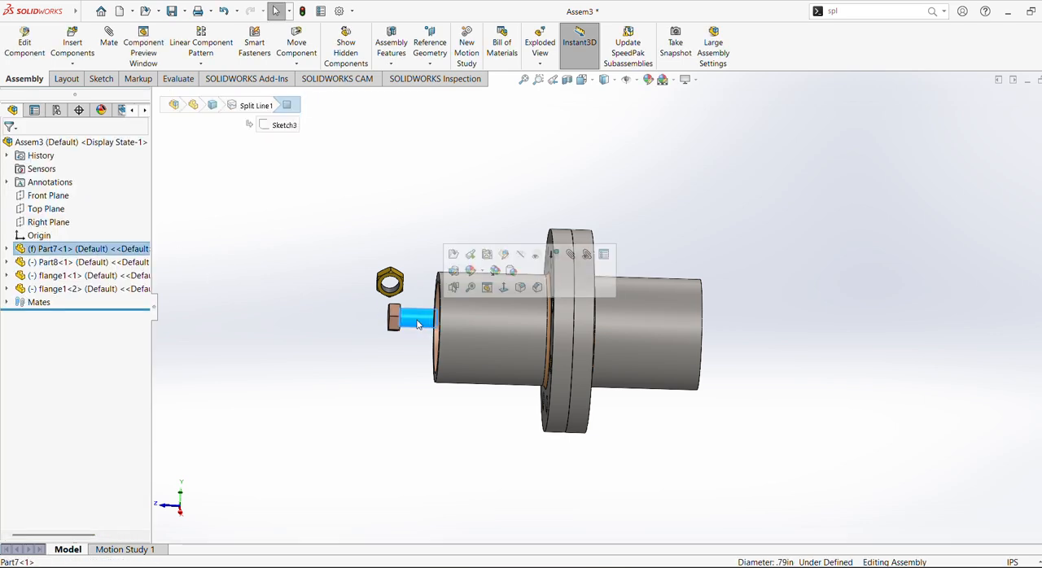
right_click(420, 319)
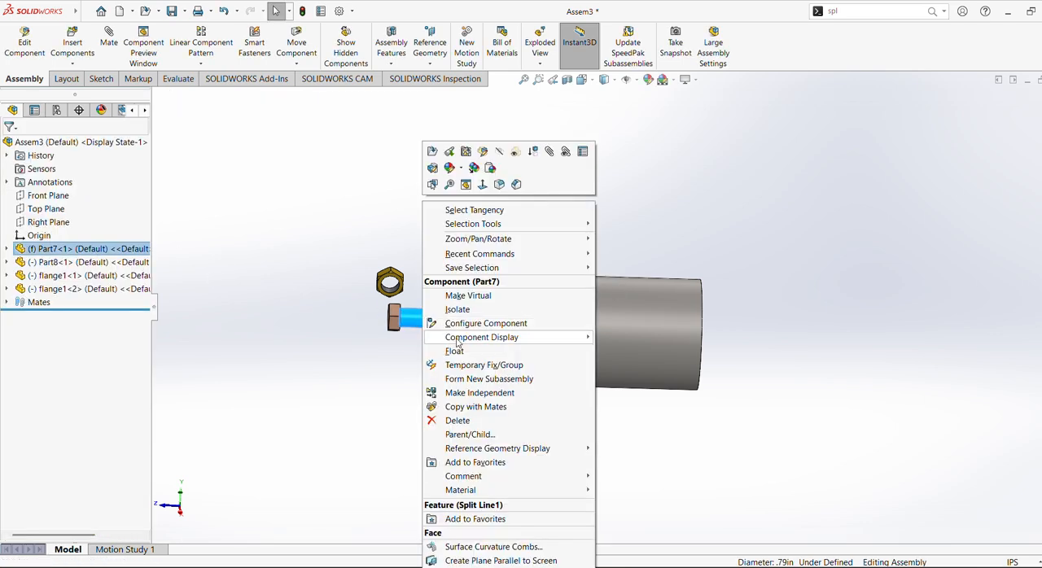
click(455, 351)
drag(407, 318, 273, 225)
click(417, 240)
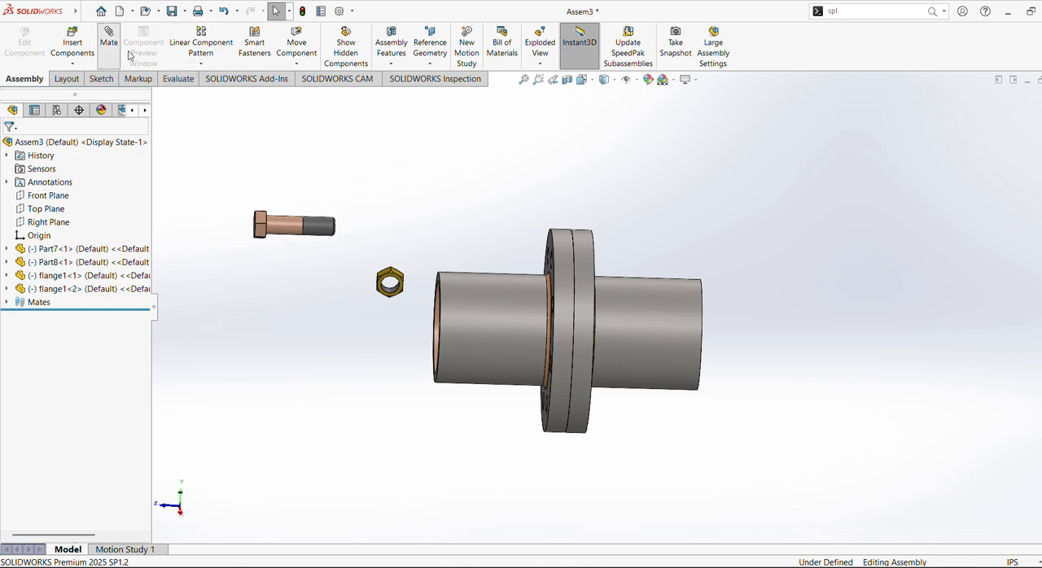
Mate the bolt's cylindrical shank concentric with a bolt hole in the first flange.
middle_drag(498, 235, 454, 191)
click(284, 230)
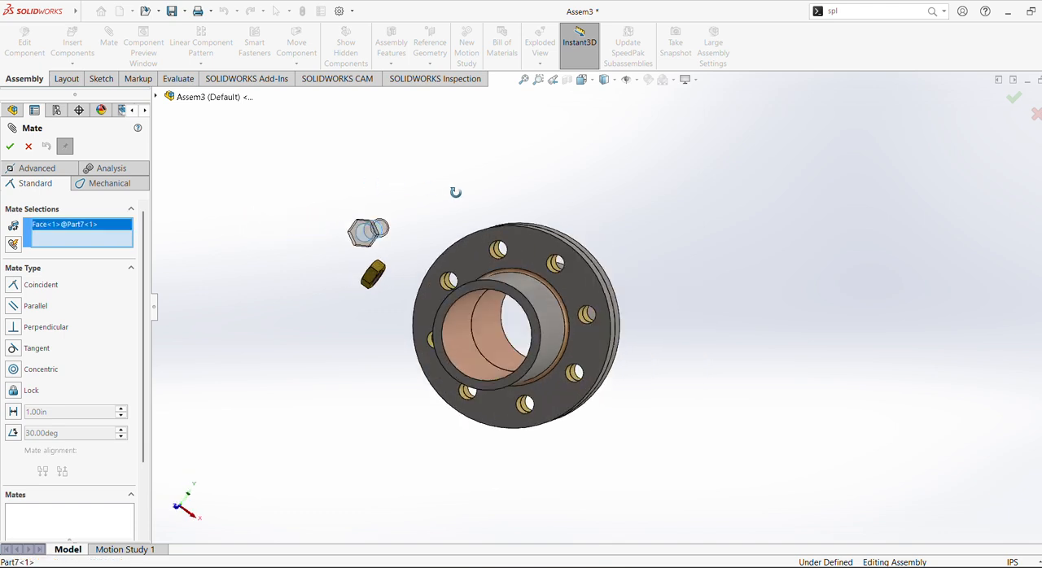
click(556, 272)
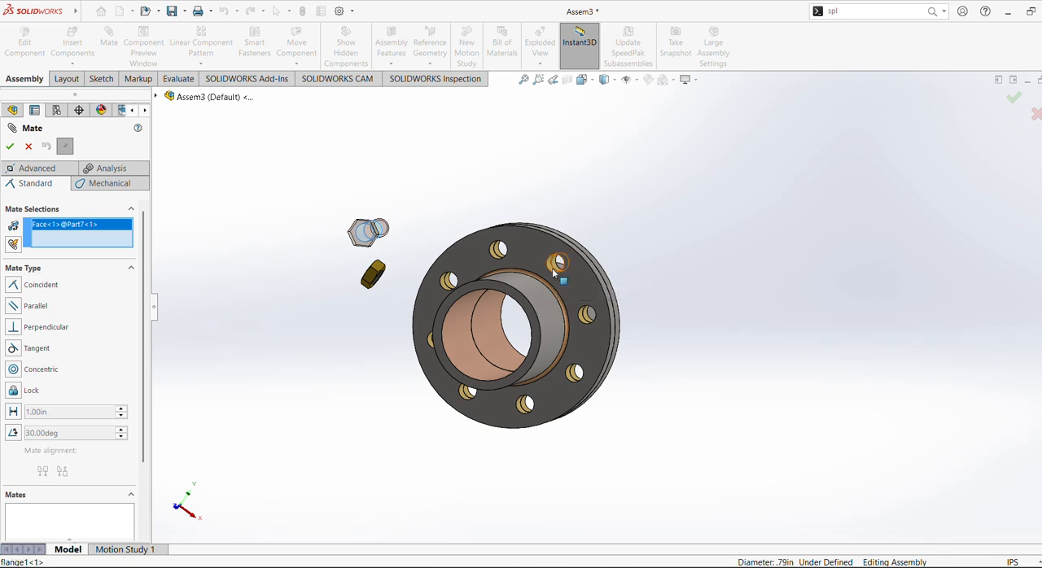
middle_drag(532, 209, 437, 220)
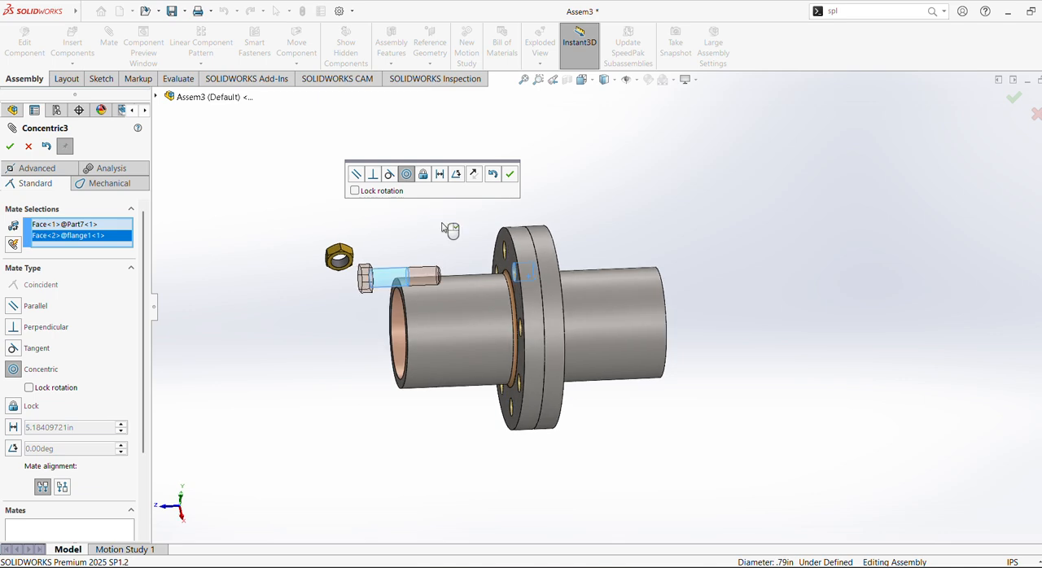
click(510, 173)
Mate the underside of the bolt head coincident with the hub-side face of the first flange.
middle_drag(559, 205, 470, 237)
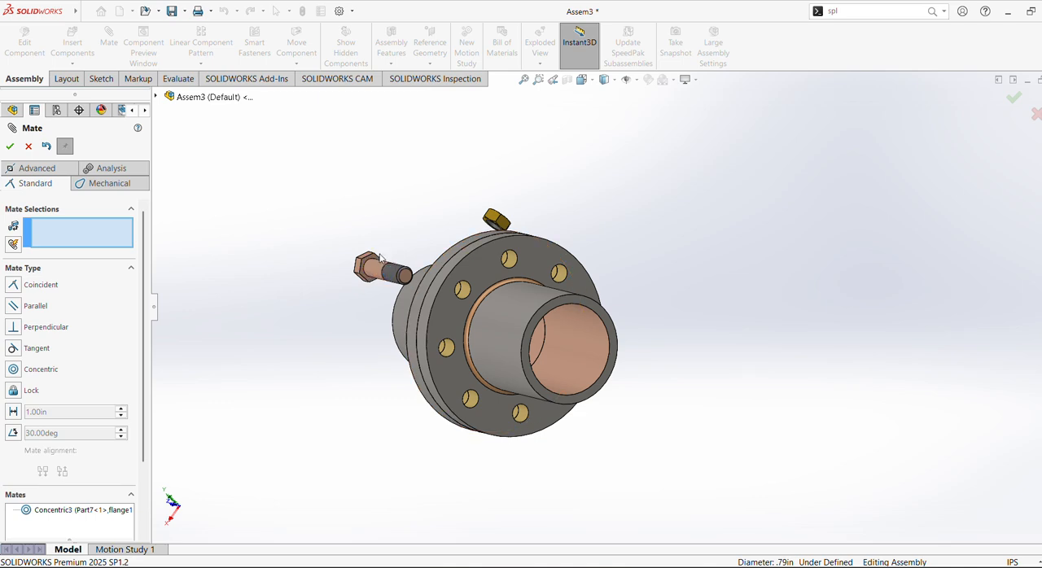
scroll(536, 257, down, 2)
scroll(535, 298, down, 4)
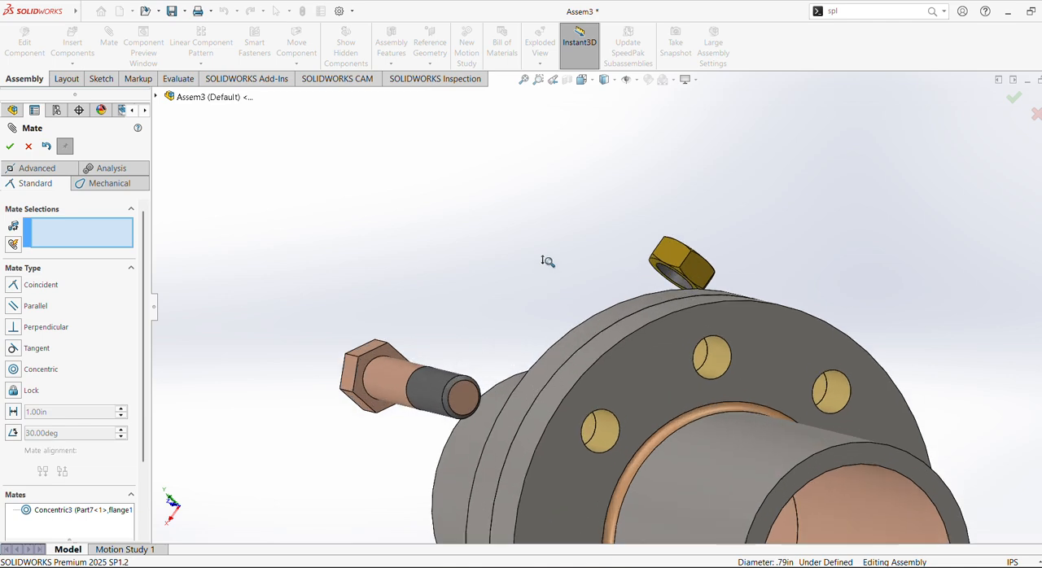
scroll(547, 260, down, 1)
click(258, 376)
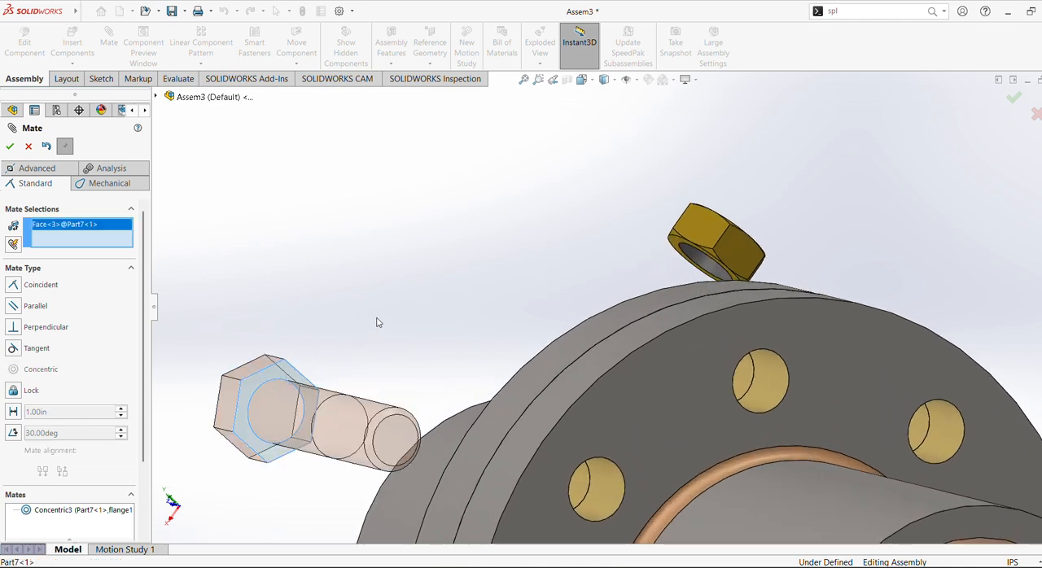
scroll(374, 319, up, 4)
middle_drag(426, 373, 631, 407)
click(555, 396)
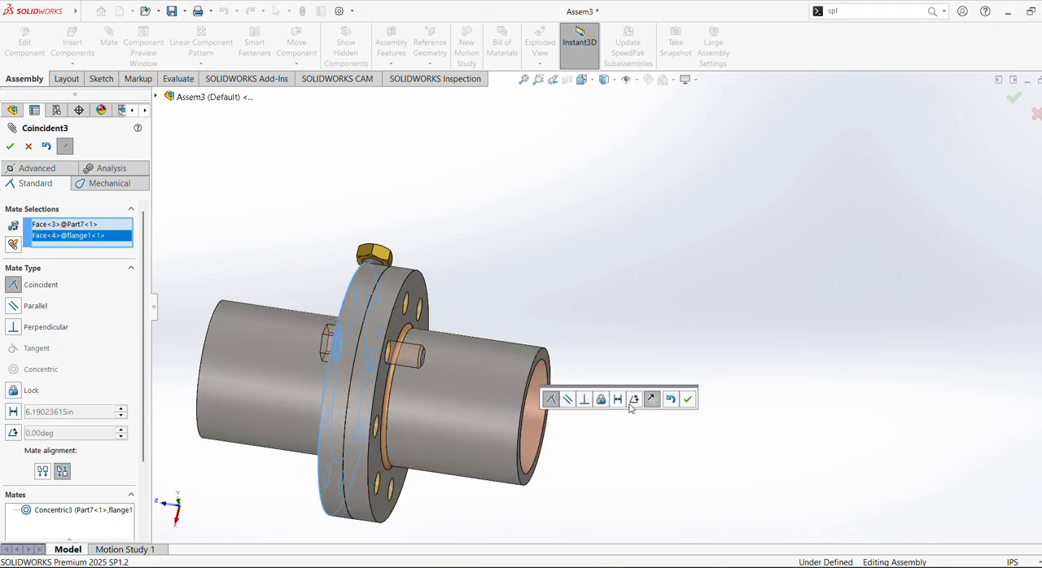
click(688, 399)
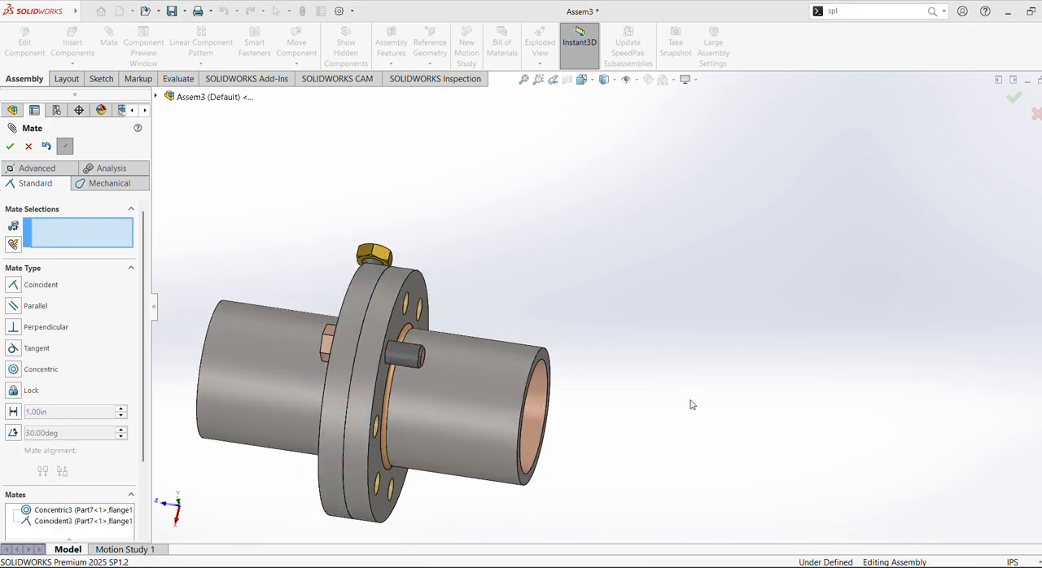
click(9, 146)
Mate the nut's inner hole concentric with the threaded end of the bolt.
middle_drag(489, 276, 331, 202)
click(349, 268)
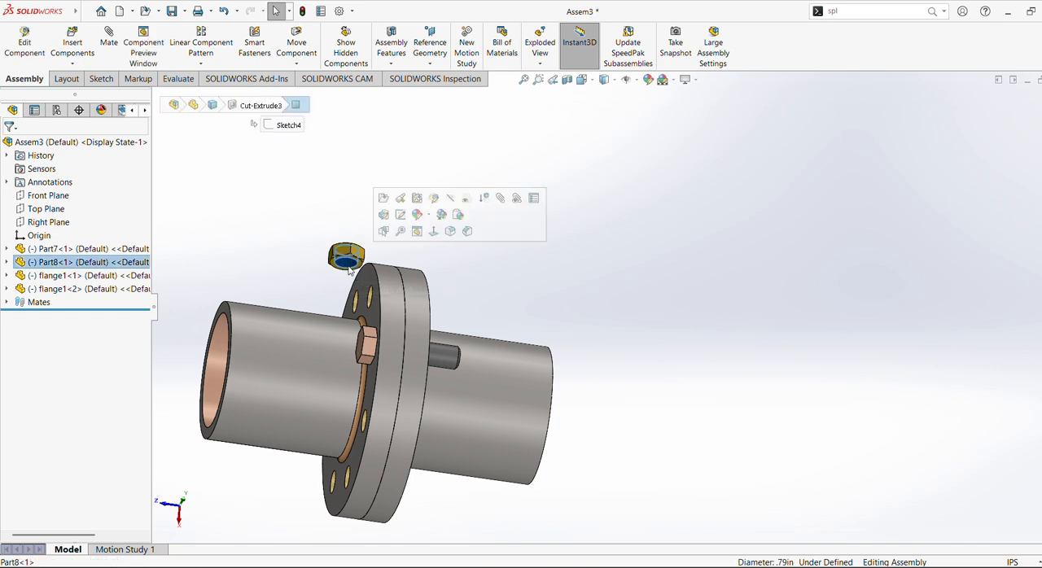
ctrl+click(446, 359)
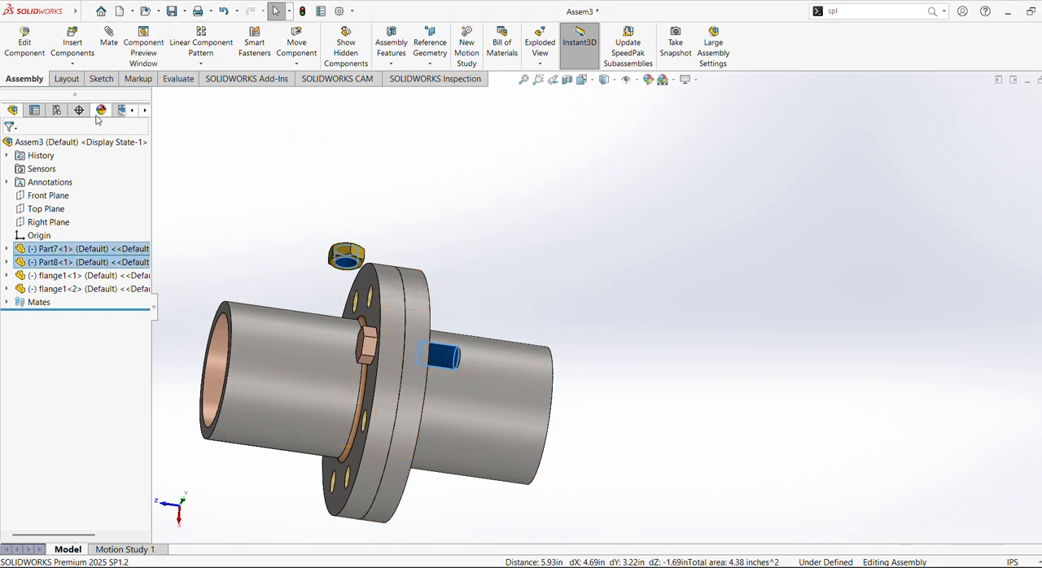
click(113, 47)
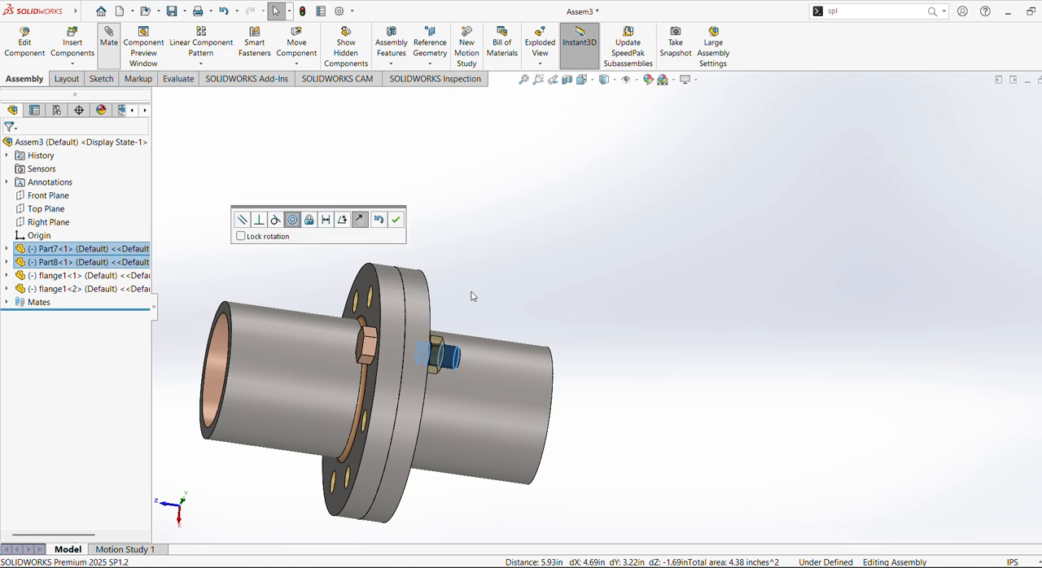
middle_drag(451, 275, 422, 246)
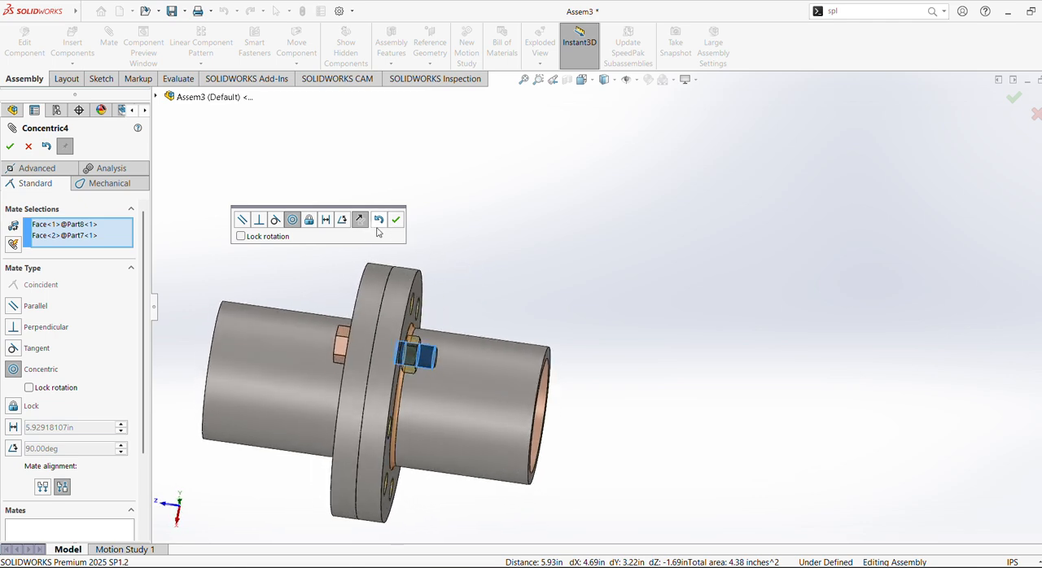
click(396, 221)
Slide the nut off the bolt end and mate its flange-facing end face coincident with the hub-side face of the second flange.
middle_drag(412, 247, 642, 236)
scroll(415, 281, down, 2)
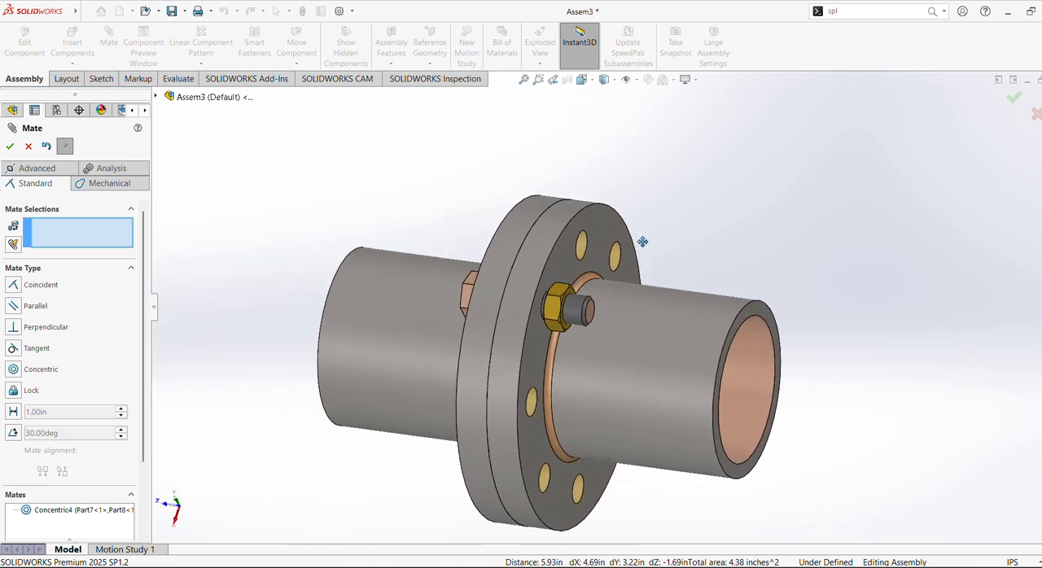
scroll(643, 235, down, 6)
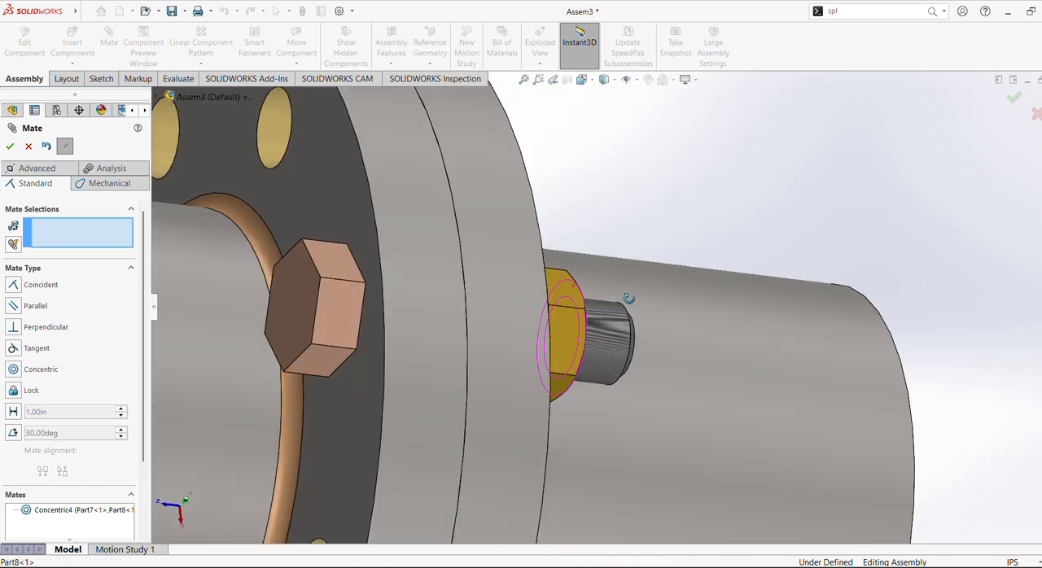
middle_drag(628, 298, 607, 317)
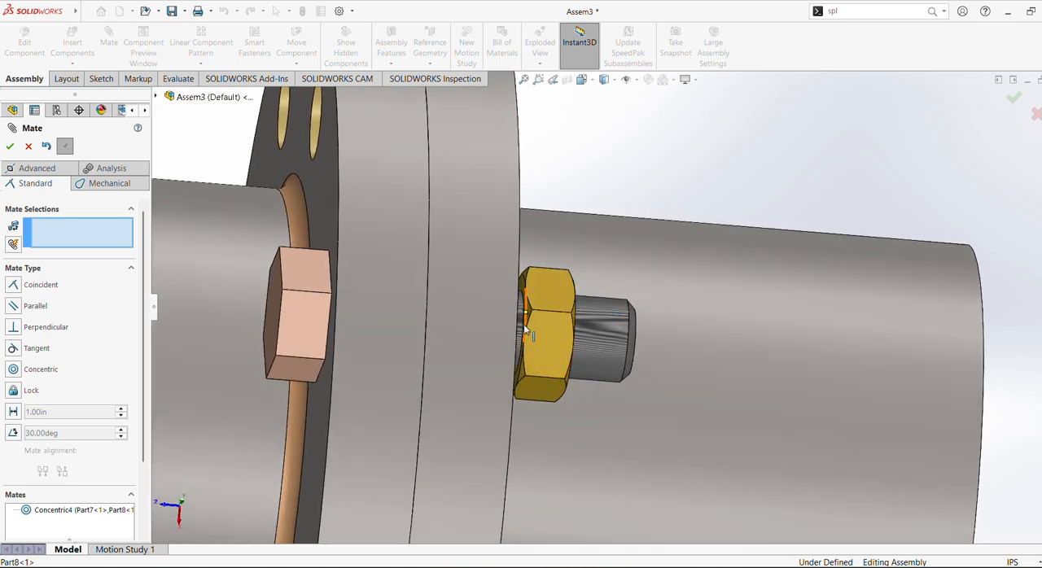
middle_drag(549, 333, 505, 299)
click(876, 318)
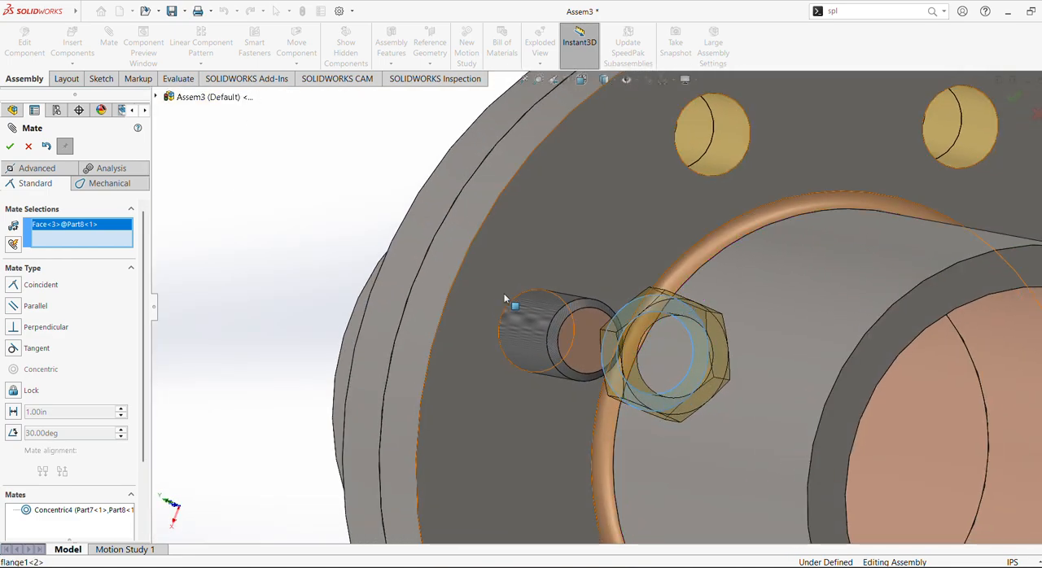
click(481, 302)
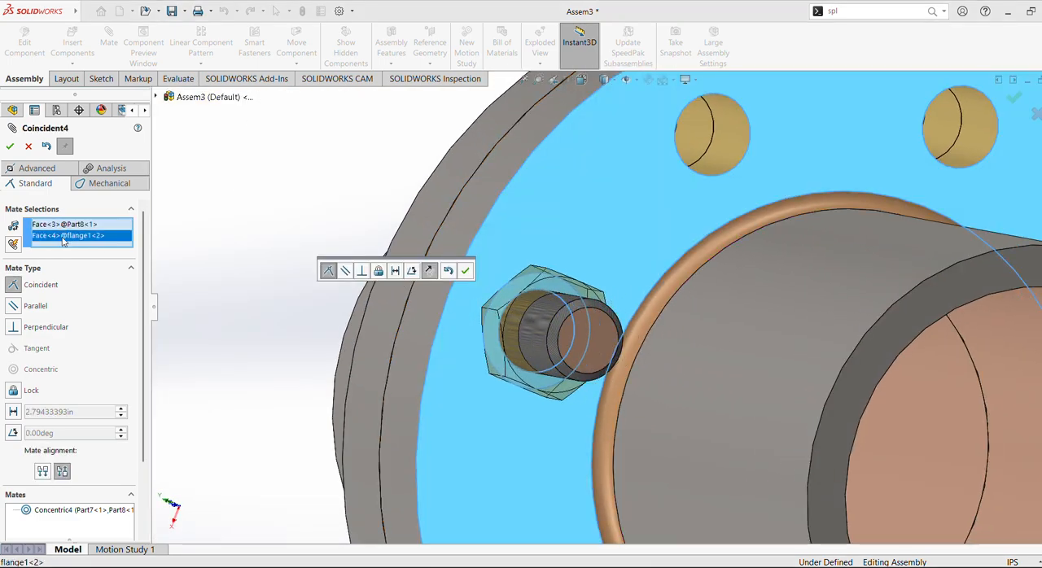
click(466, 272)
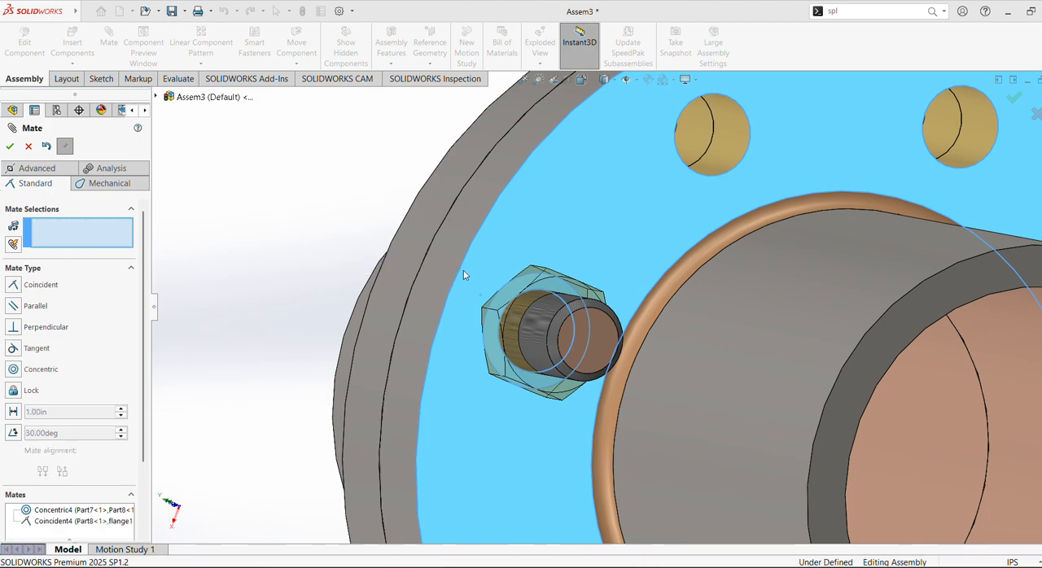
Check the bolt head and nut seating against both flanges and finish the Mate command.
scroll(488, 310, up, 5)
middle_drag(496, 338, 600, 315)
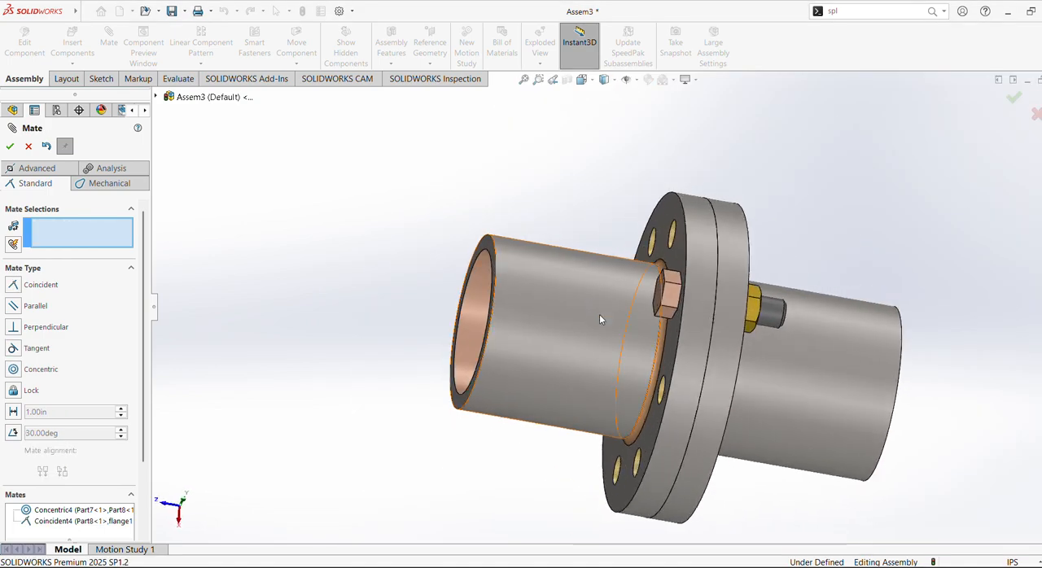
scroll(619, 319, down, 3)
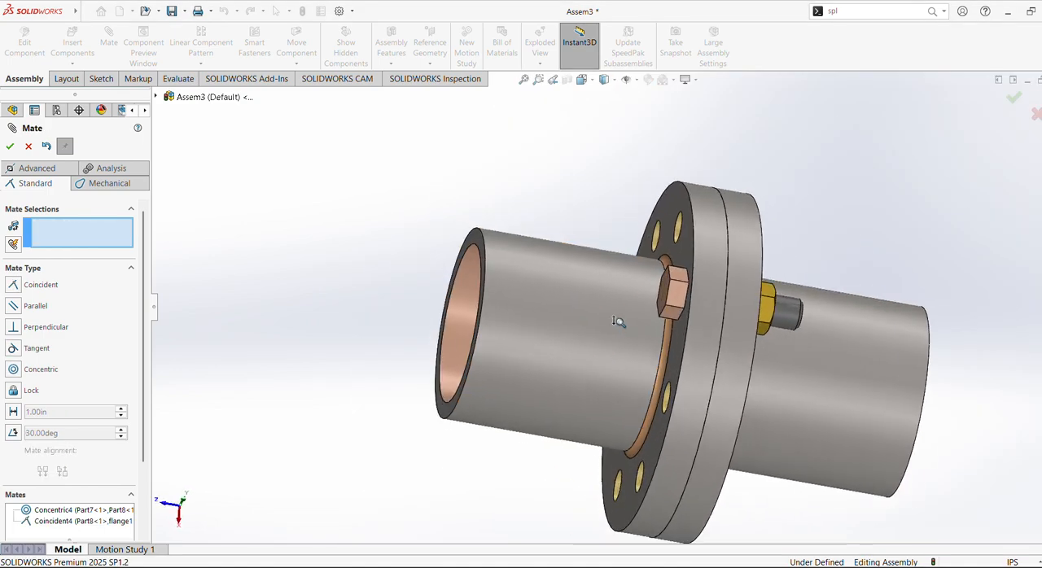
click(9, 150)
Start a circular component pattern using the first flange's outer cylindrical hub face as the rotation axis.
shift+middle_drag(719, 335, 720, 356)
ctrl+middle_drag(720, 356, 675, 342)
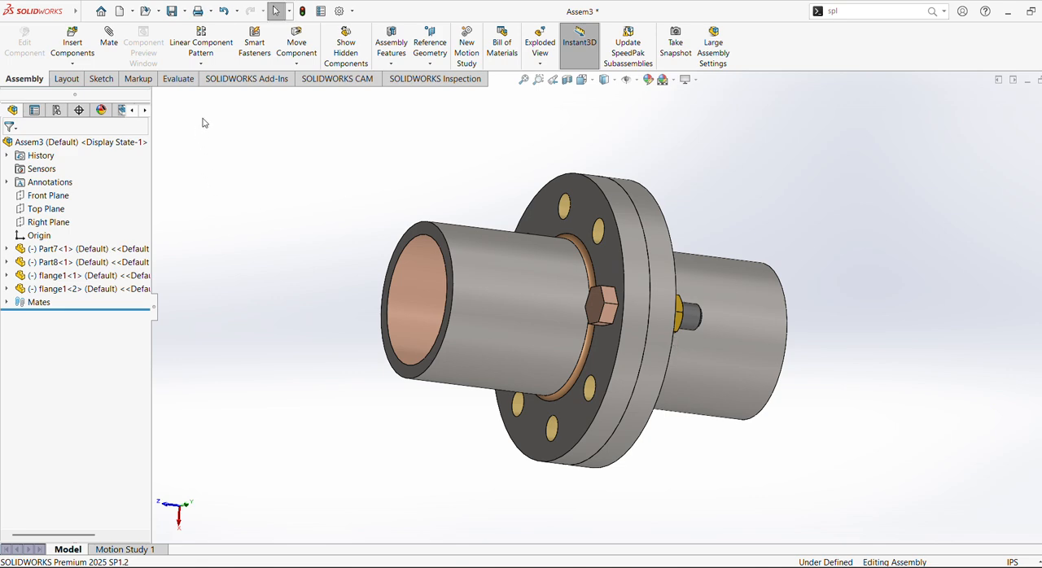
click(201, 64)
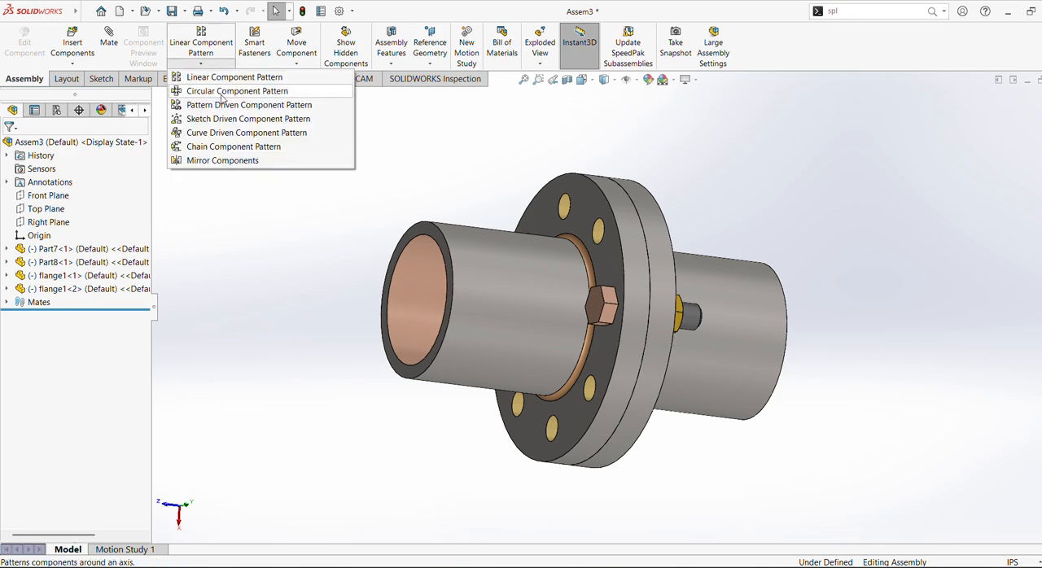
click(222, 92)
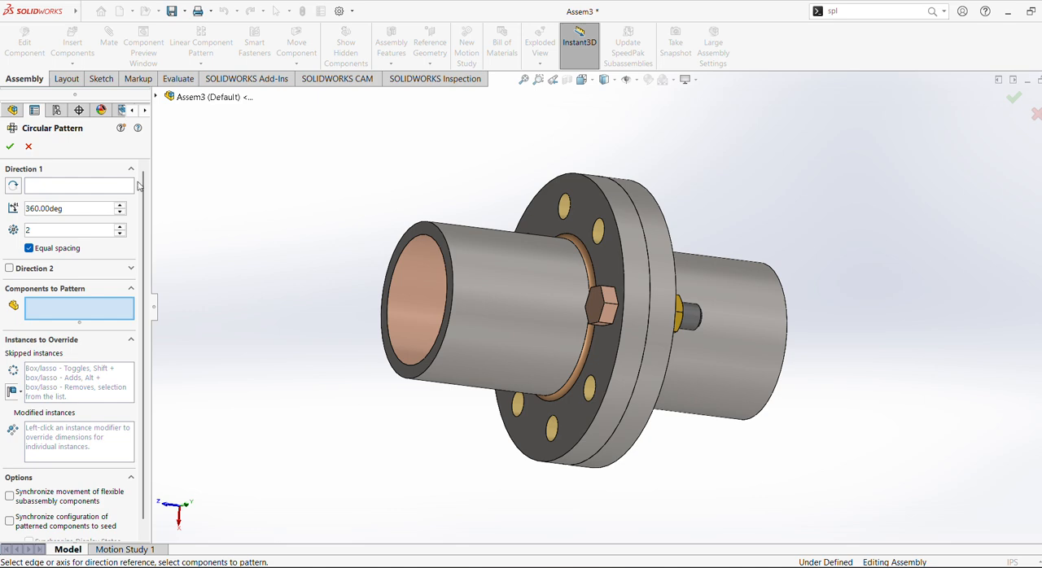
click(54, 187)
click(505, 284)
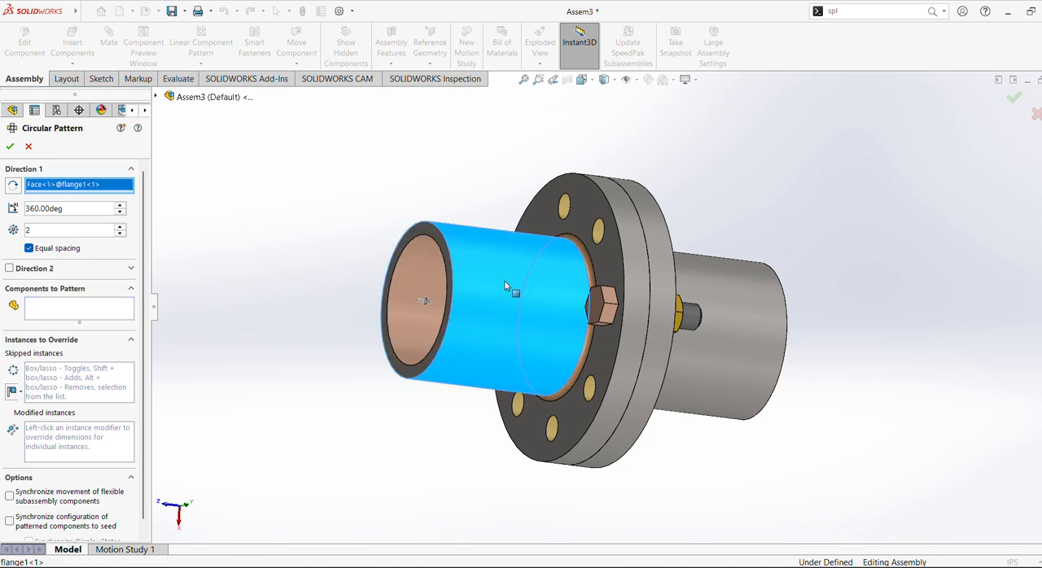
Choose the hexagonal bolt, Part7<1>, as the component to pattern.
click(78, 303)
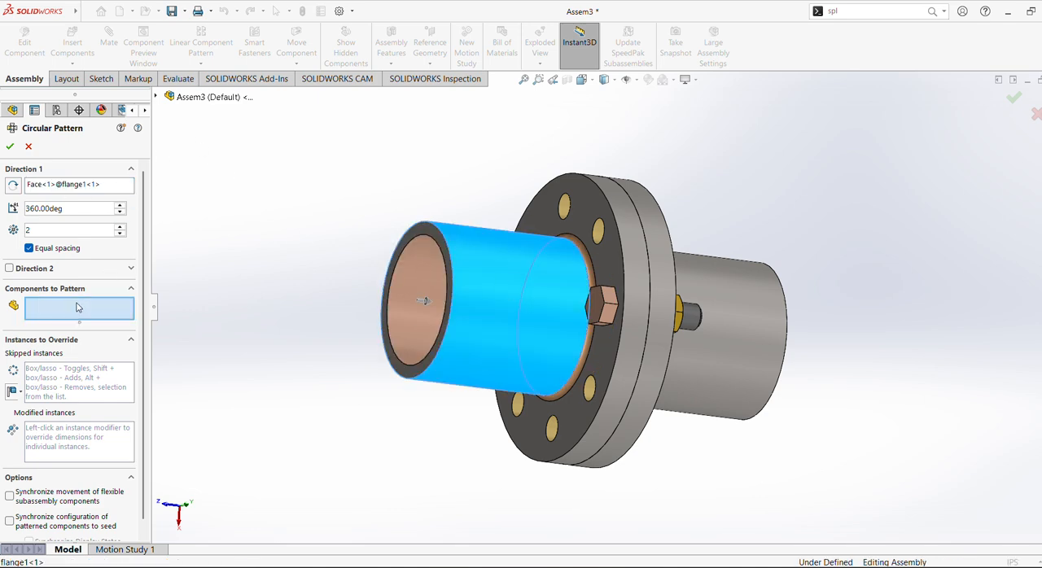
click(220, 98)
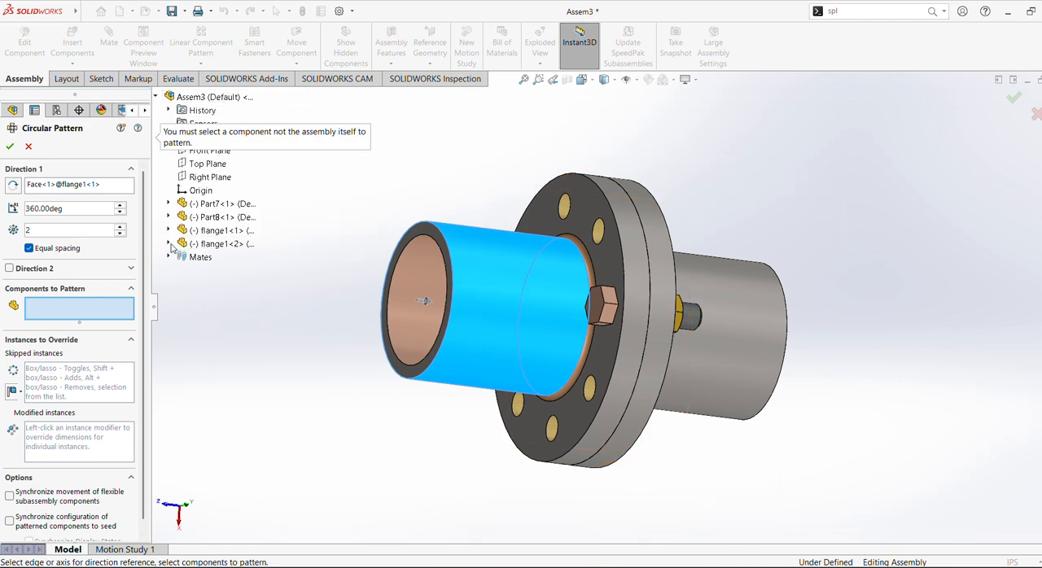
click(170, 217)
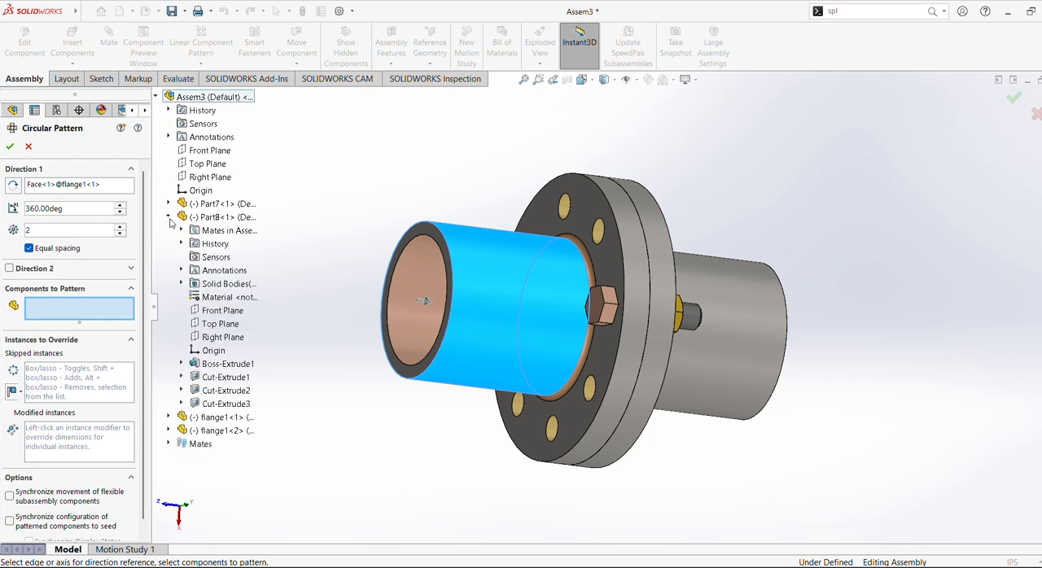
click(168, 218)
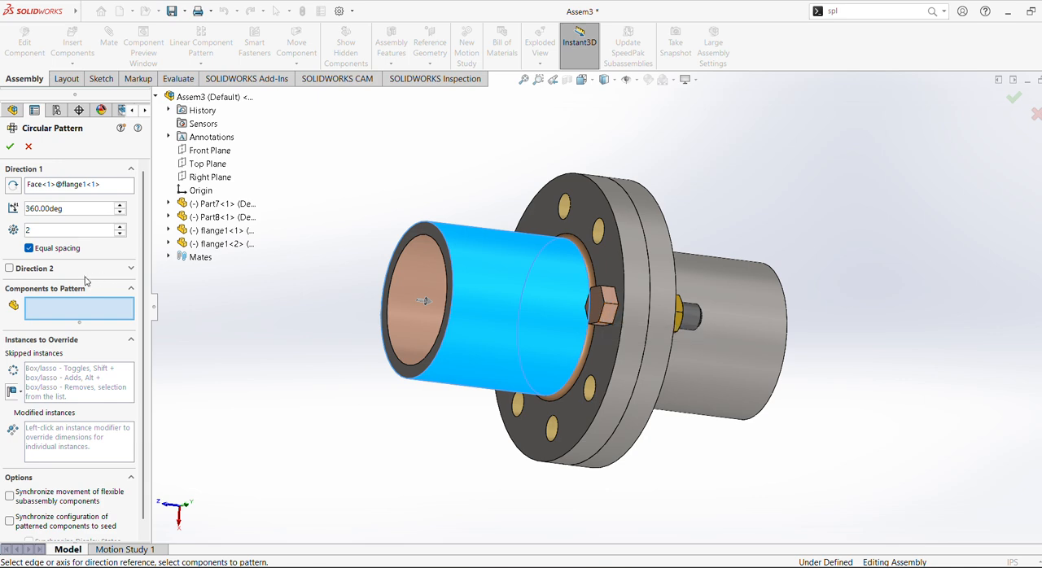
click(614, 314)
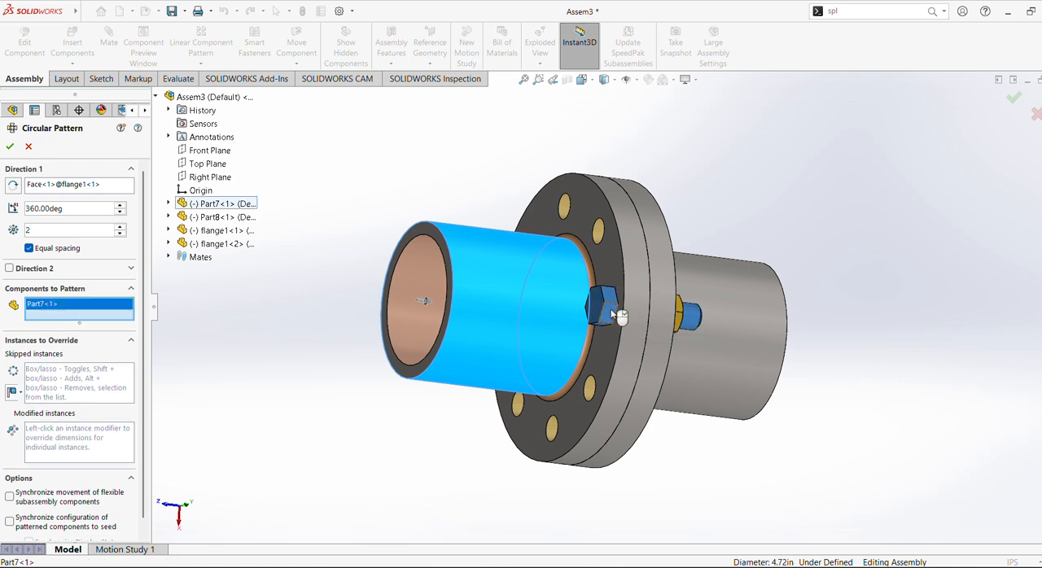
Set the bolt pattern to 8 equally spaced instances over 360 degrees and create it.
click(119, 228)
middle_drag(562, 224, 414, 251)
click(120, 228)
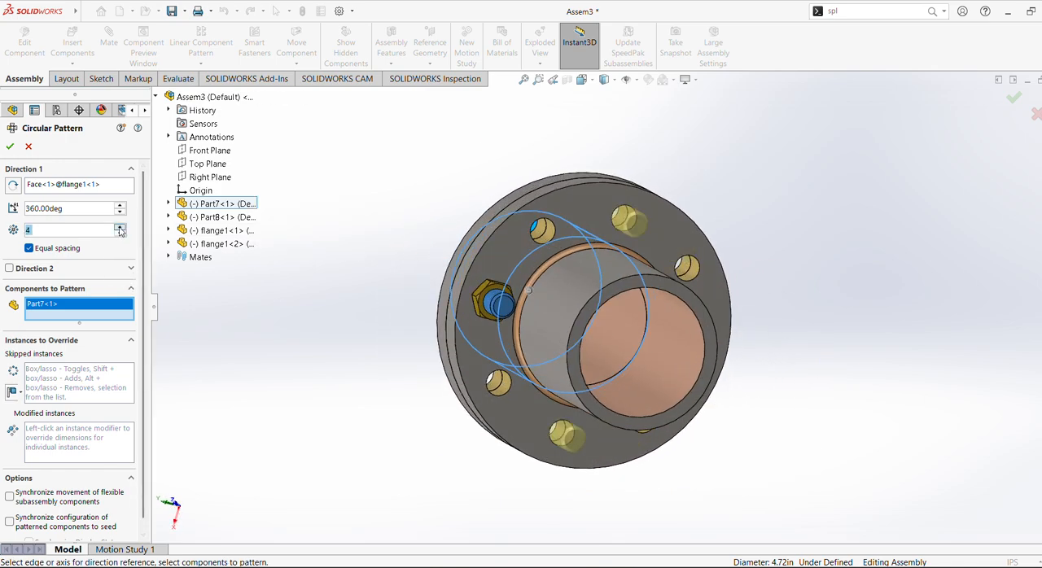
click(120, 229)
click(120, 229)
click(120, 229)
click(120, 229)
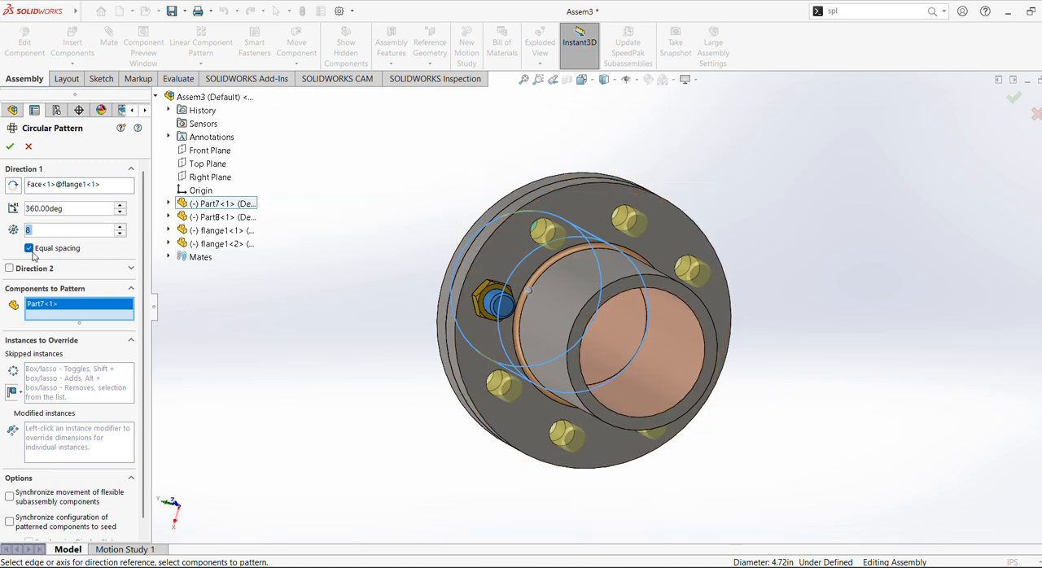
click(10, 146)
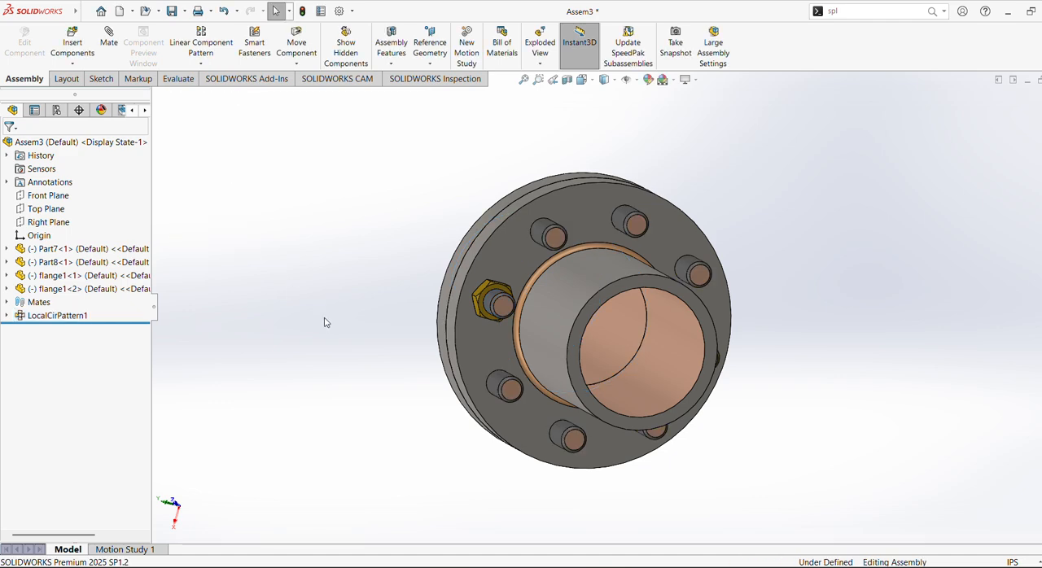
Start a second circular component pattern about the first flange's outer cylindrical hub face.
middle_drag(364, 307, 554, 302)
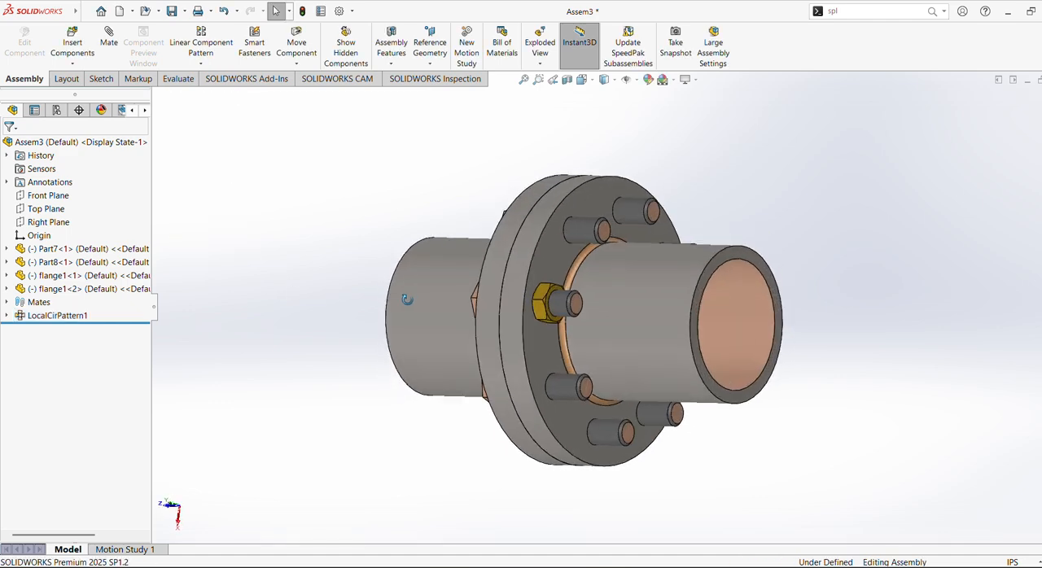
click(201, 64)
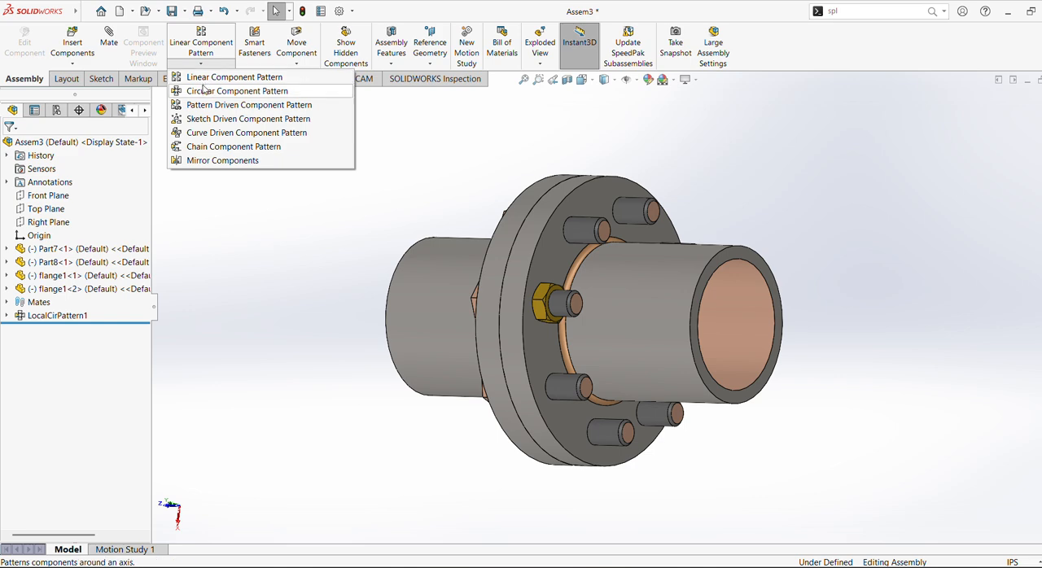
click(236, 90)
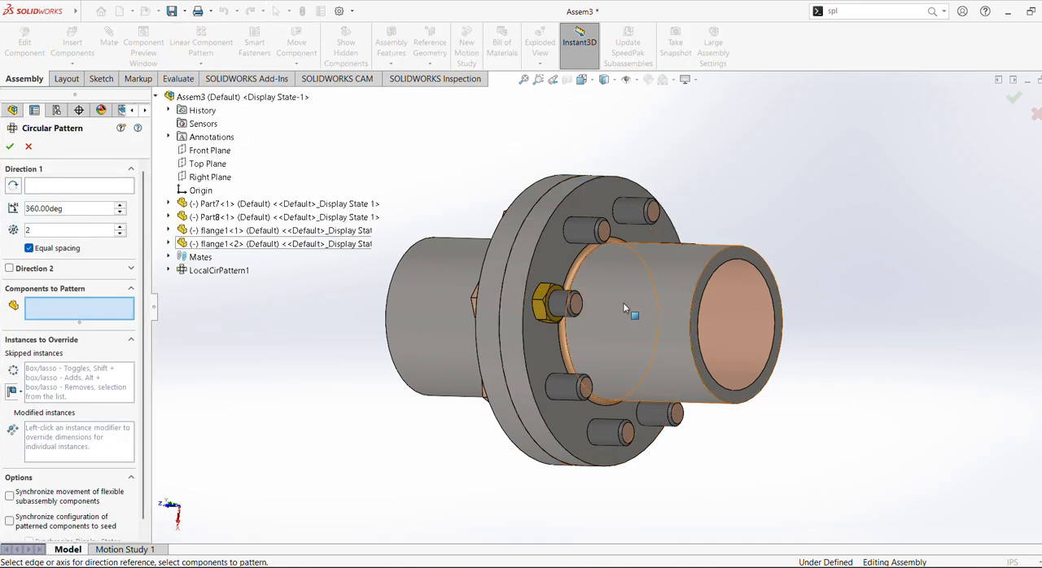
click(434, 299)
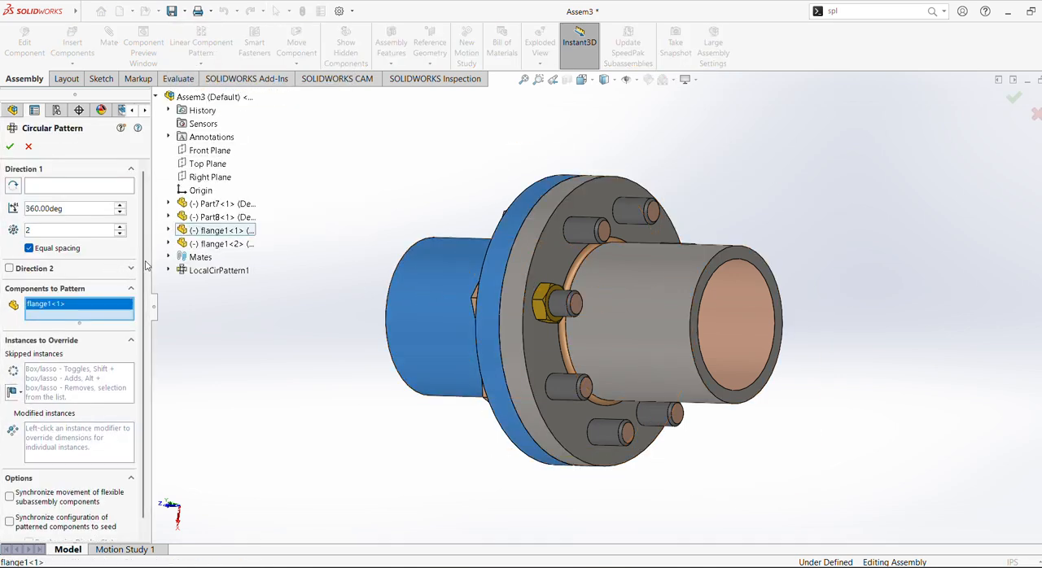
click(79, 186)
click(391, 335)
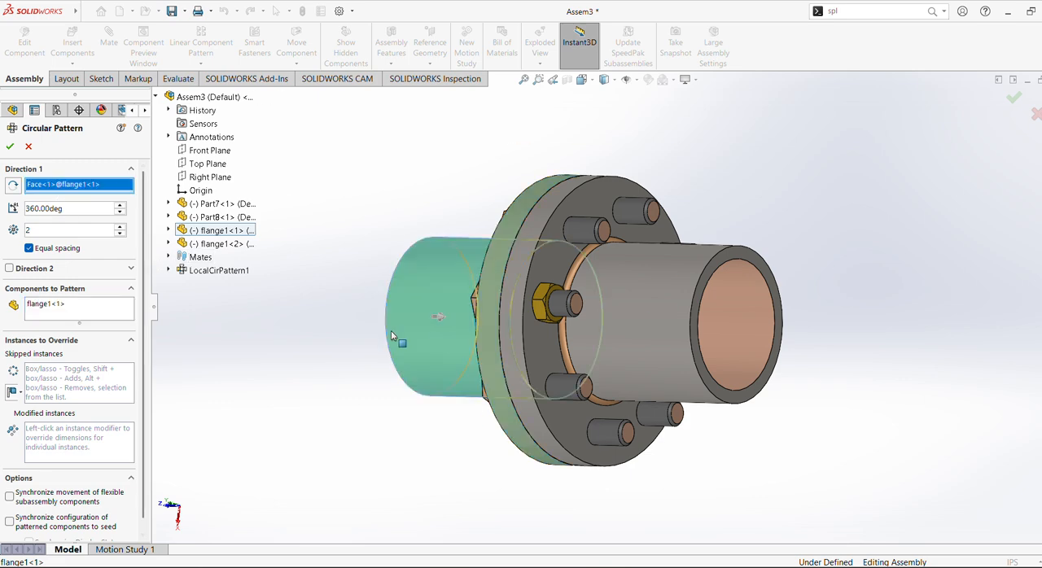
Clear the wrongly chosen flange from the components to pattern and keep only the nut, Part8<1>, as the selection.
click(90, 310)
right_click(90, 310)
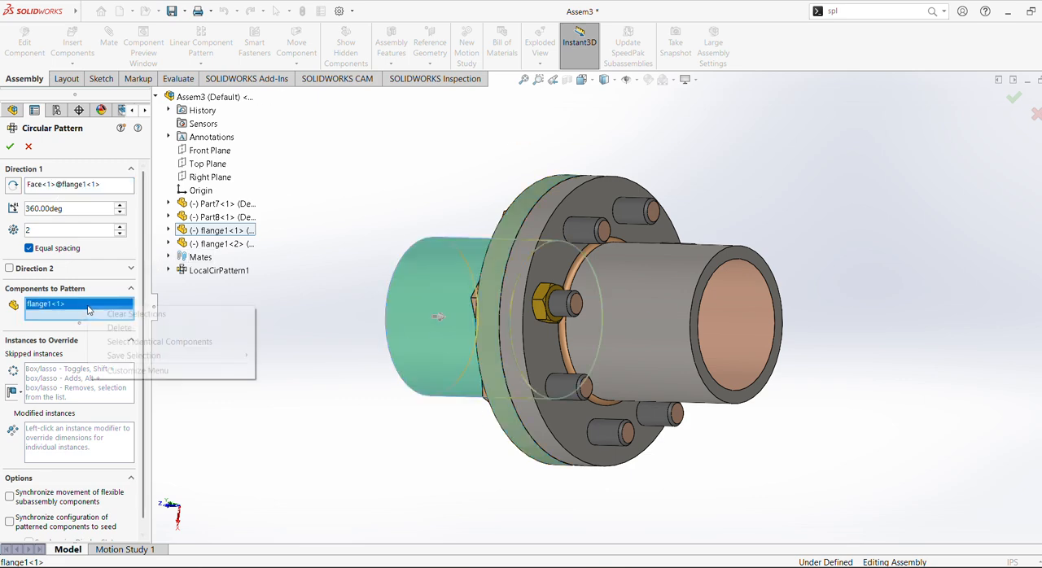
click(135, 314)
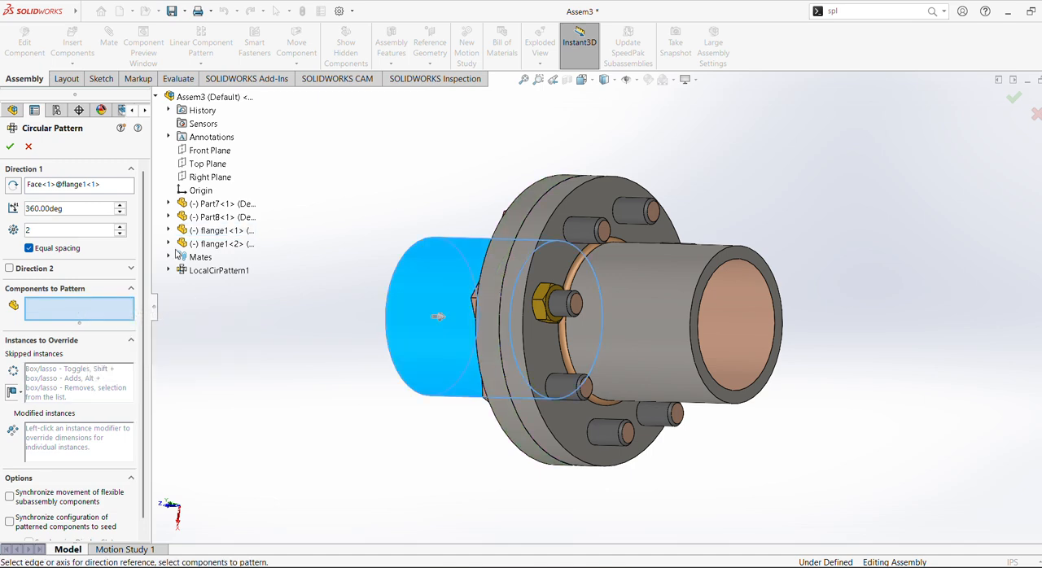
click(207, 205)
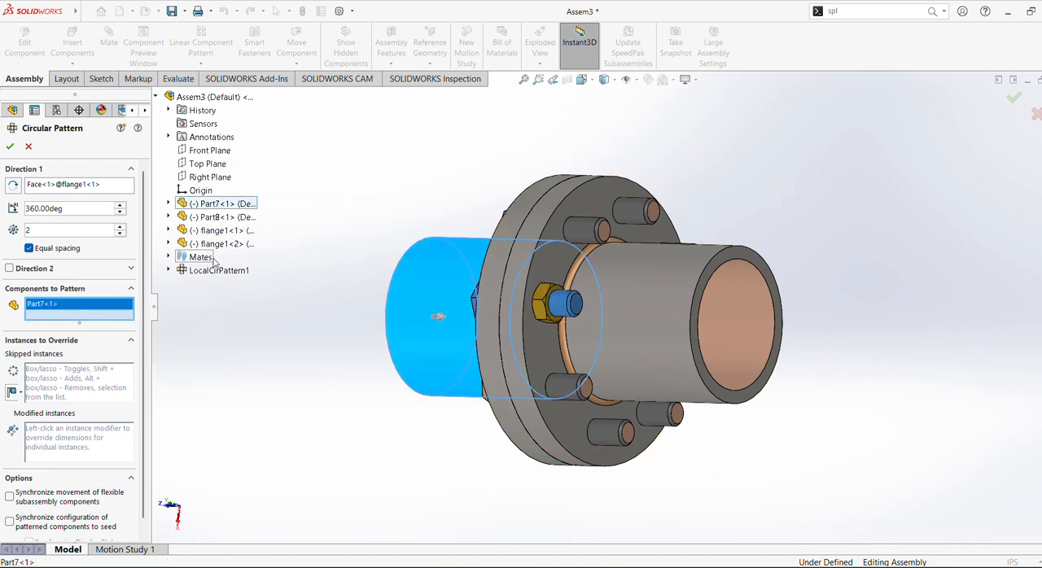
click(205, 220)
shift+click(45, 303)
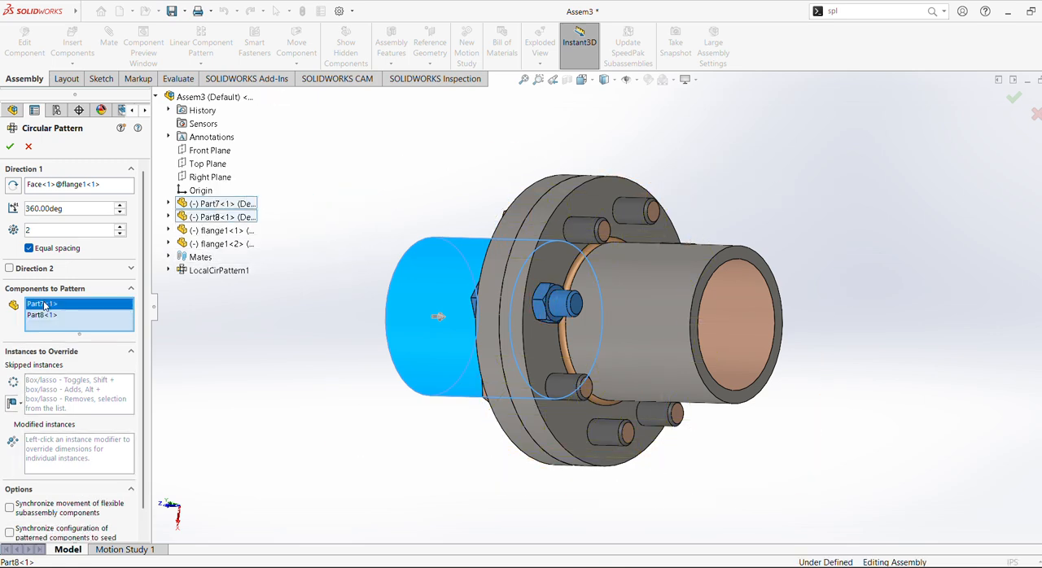
right_click(46, 303)
click(73, 324)
click(220, 216)
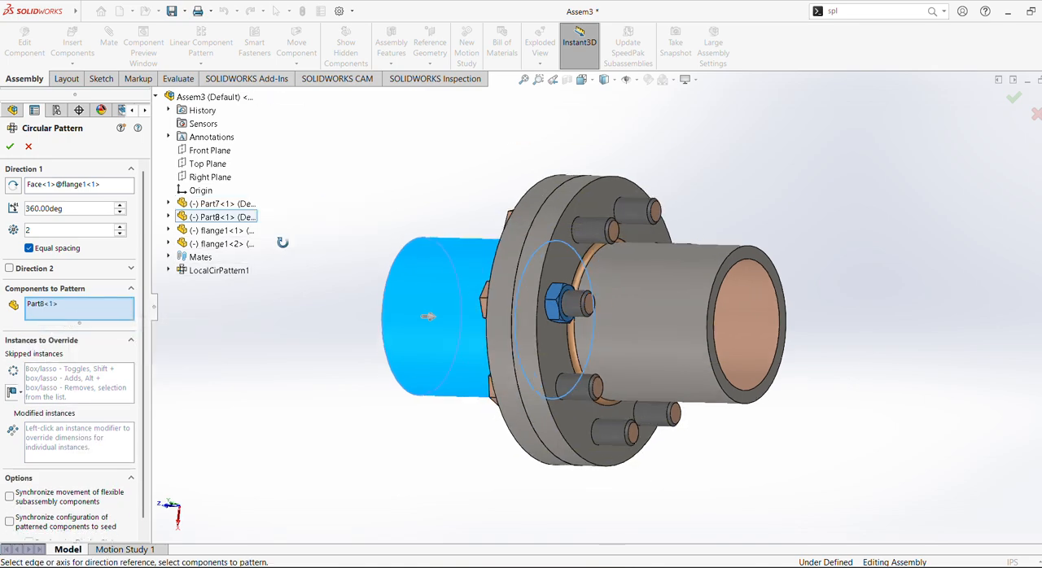
Set the nut pattern to 8 equally spaced instances over 360 degrees and create it.
middle_drag(260, 233, 202, 231)
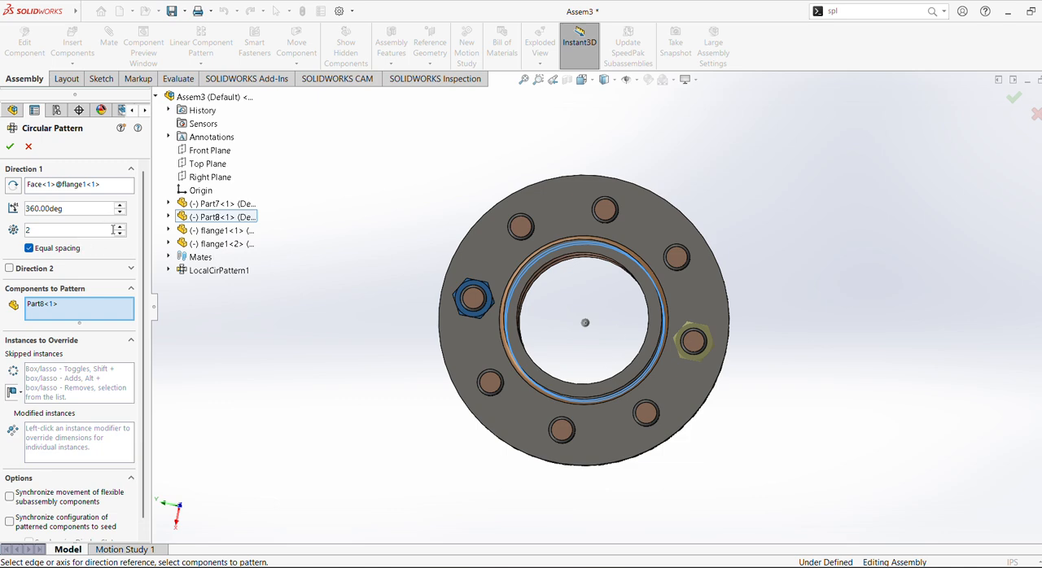
click(122, 230)
click(121, 229)
click(121, 229)
click(121, 229)
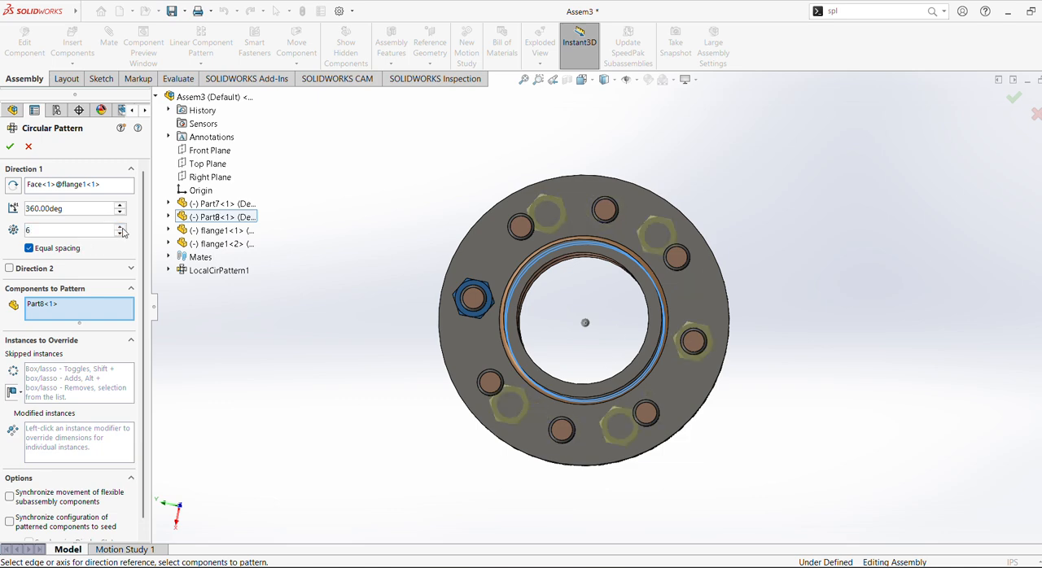
click(121, 229)
click(121, 230)
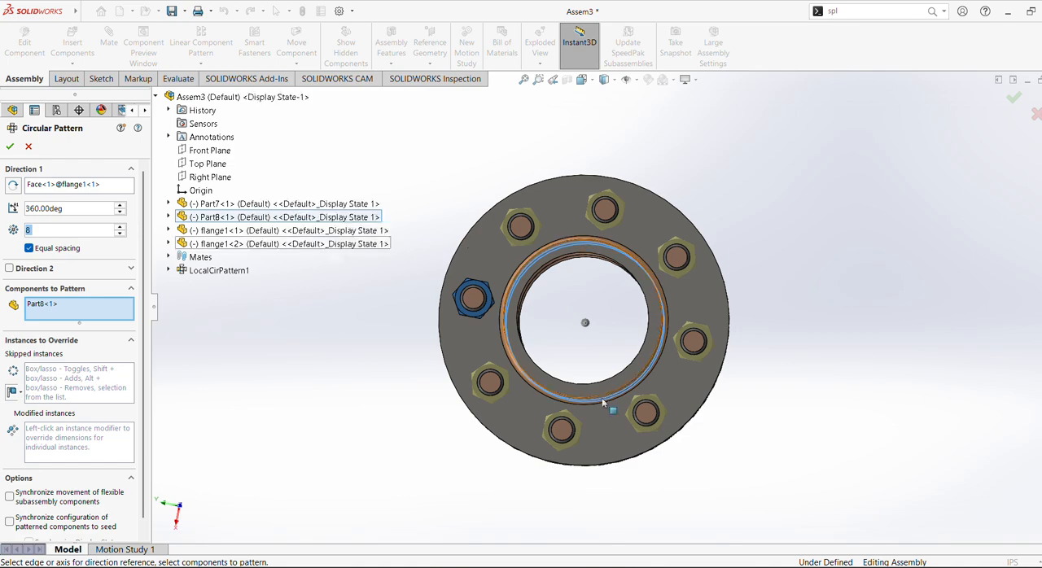
click(10, 147)
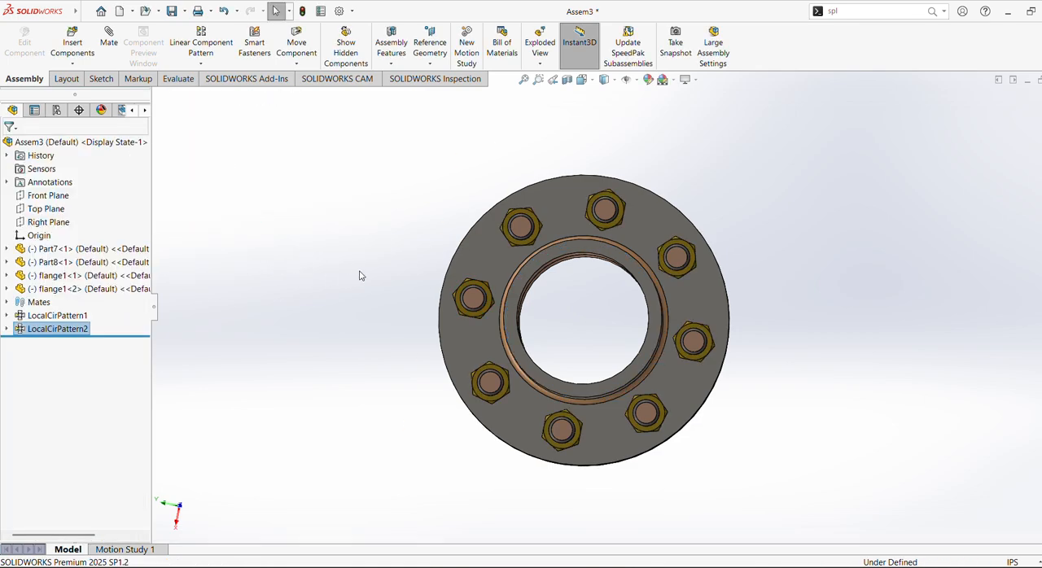
Start an exploded view and select all eight nuts, Part8<1> to Part8<8>, for the first explode step.
middle_drag(361, 272, 673, 314)
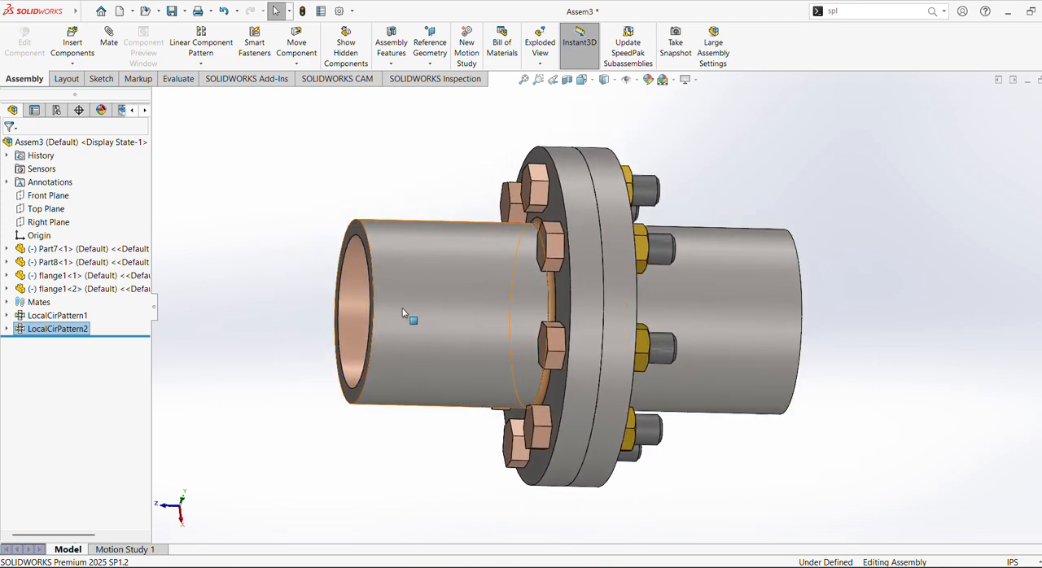
middle_drag(409, 310, 847, 294)
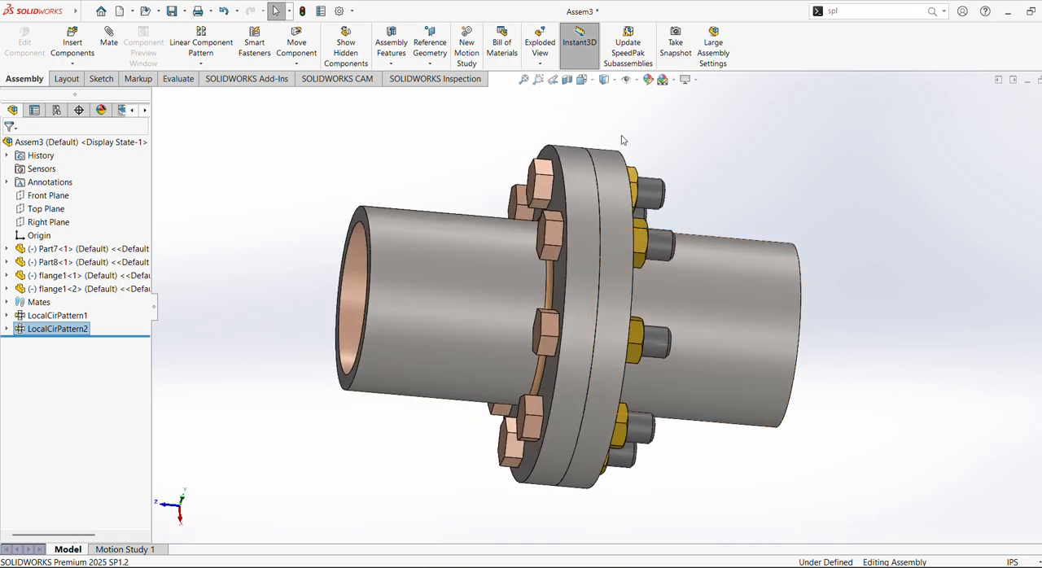
click(542, 57)
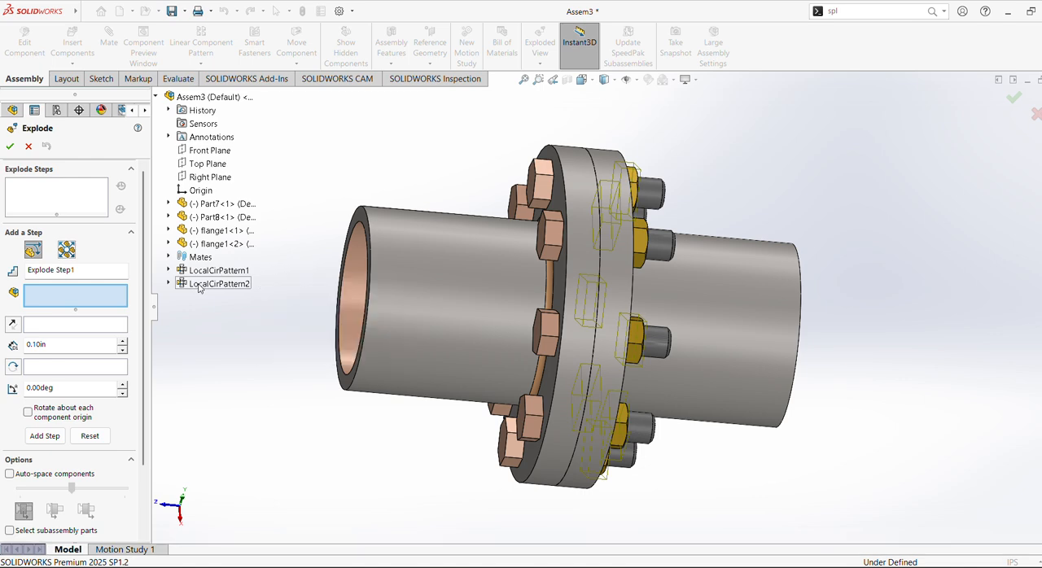
click(168, 284)
click(214, 298)
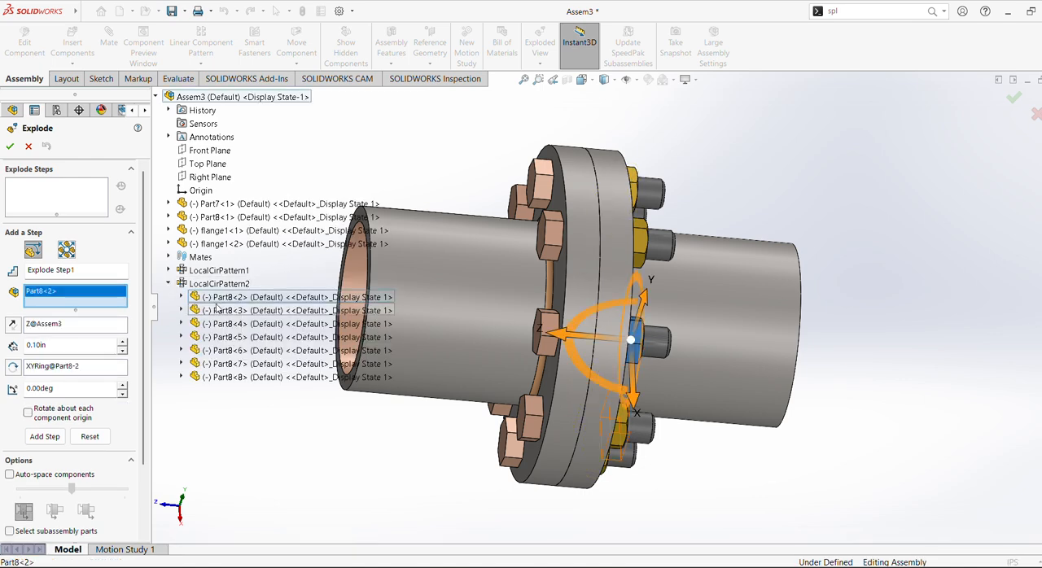
click(218, 312)
click(220, 324)
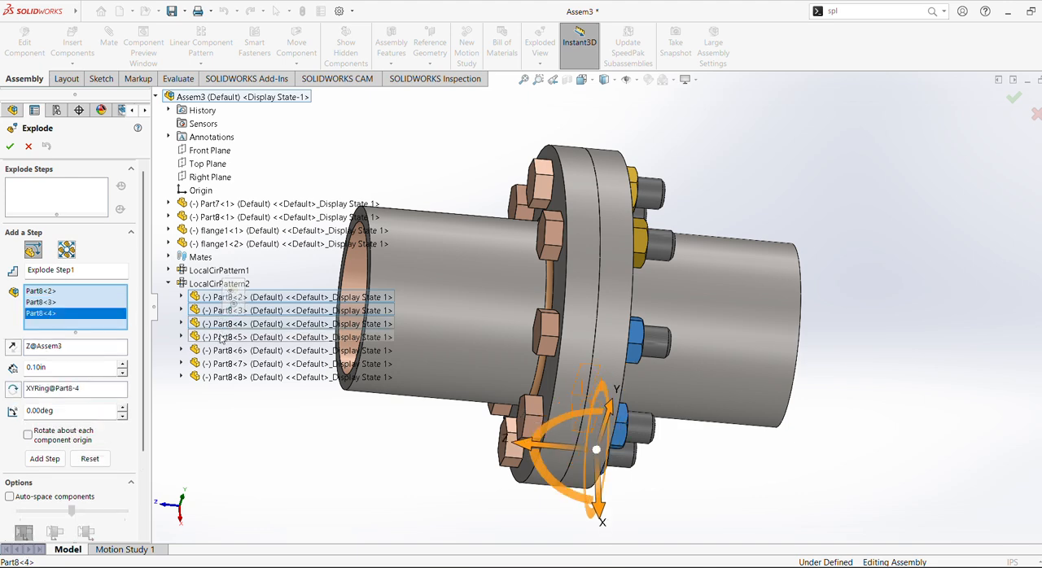
click(222, 337)
click(224, 350)
click(228, 364)
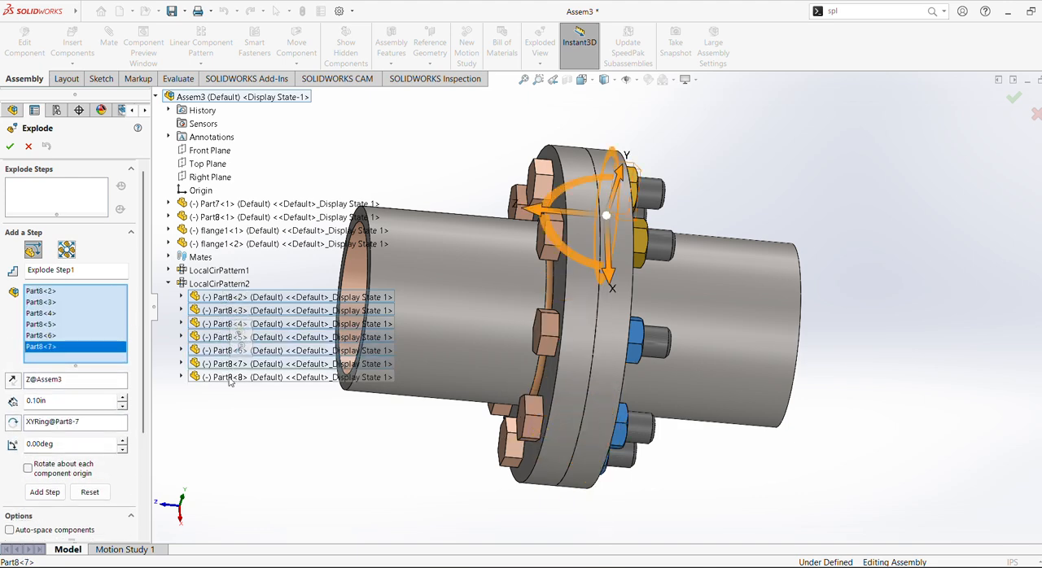
click(230, 377)
middle_drag(475, 191, 569, 370)
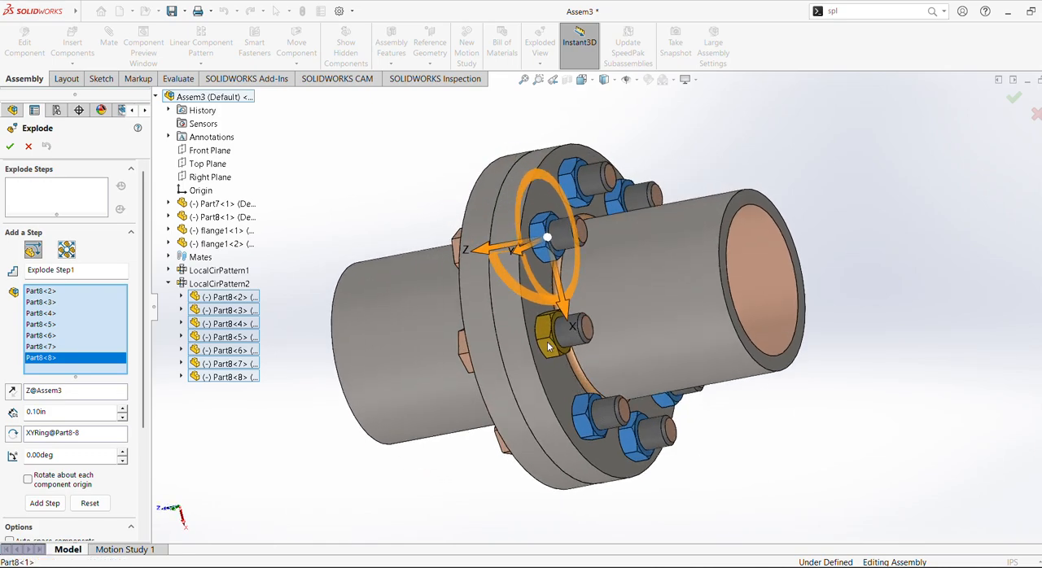
click(548, 347)
Pull the selected nuts off the bolts along the assembly's Z axis, about 7.09 in past the flange.
middle_drag(368, 270, 509, 194)
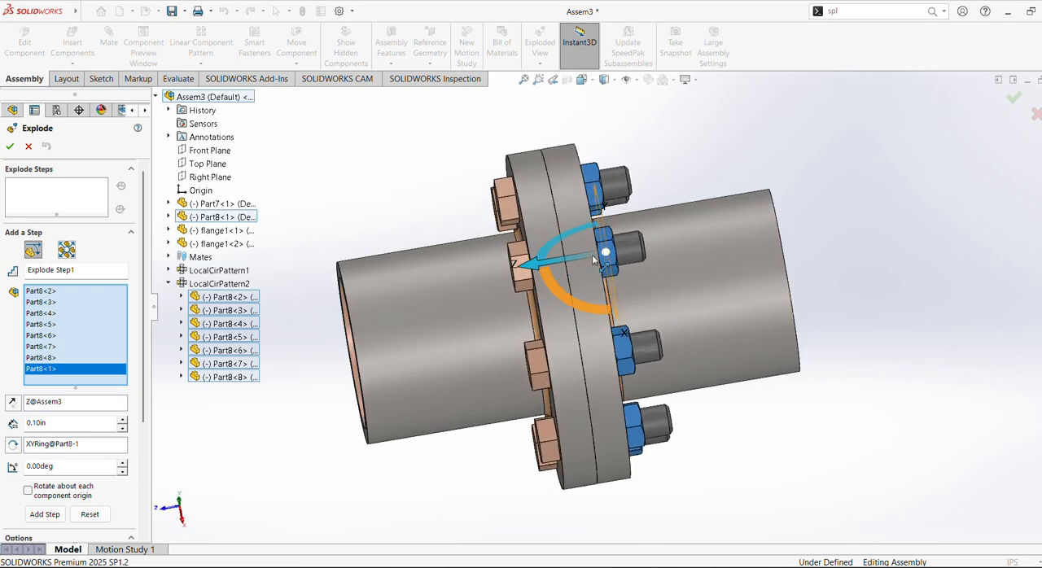
mouse_move(593, 260)
middle_down()
mouse_move(499, 257)
mouse_move(591, 254)
middle_up()
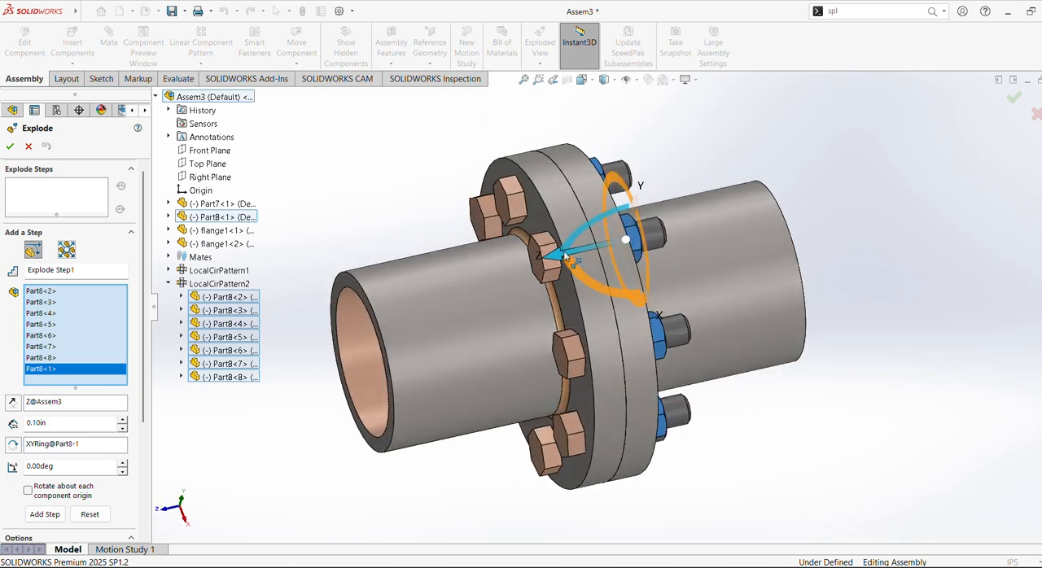
drag(565, 254, 635, 300)
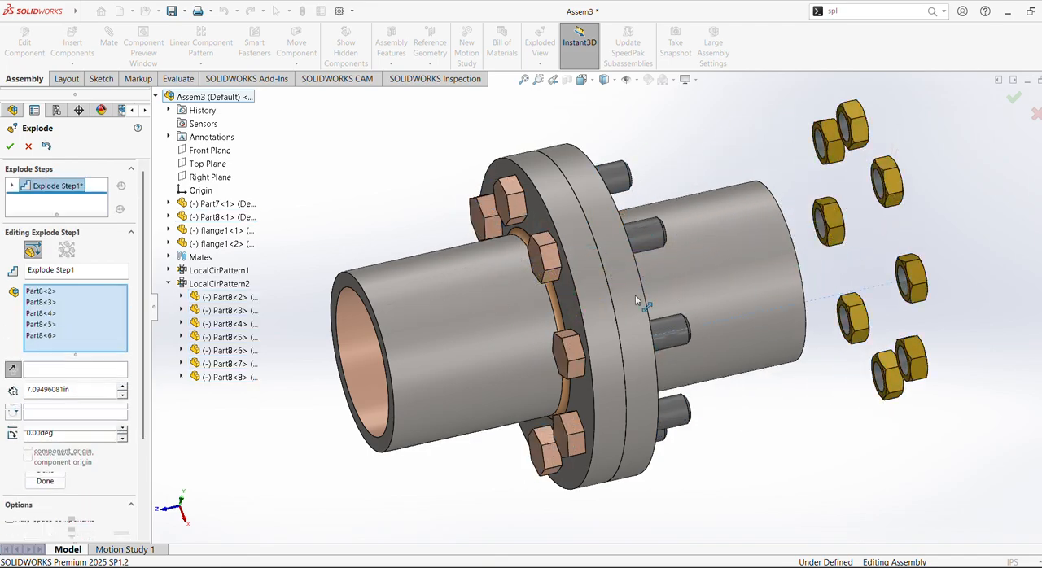
Set the nuts' explode distance to 10 in and finish the first explode step.
middle_drag(642, 272, 694, 368)
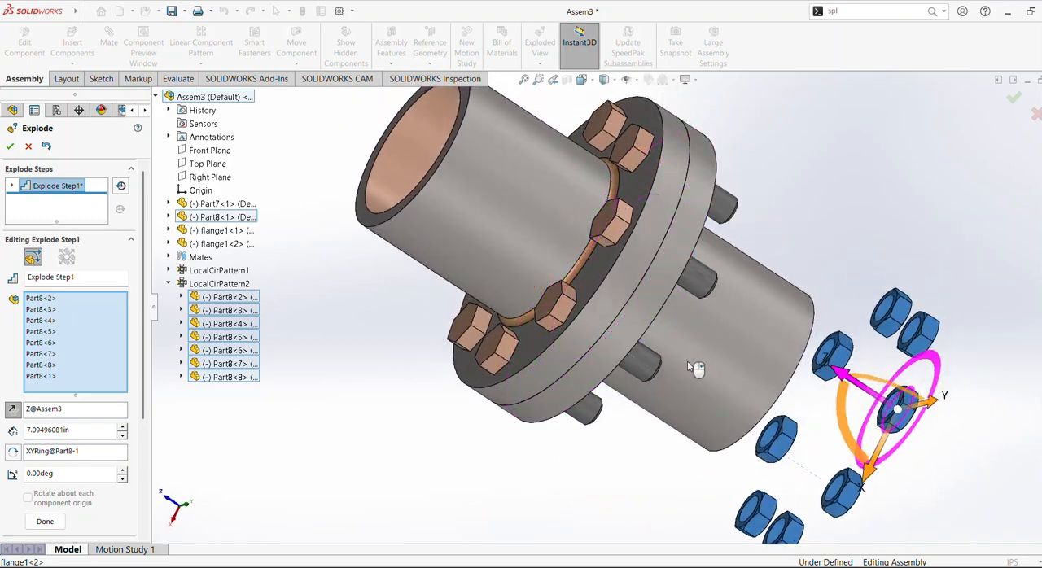
scroll(688, 362, up, 2)
click(583, 80)
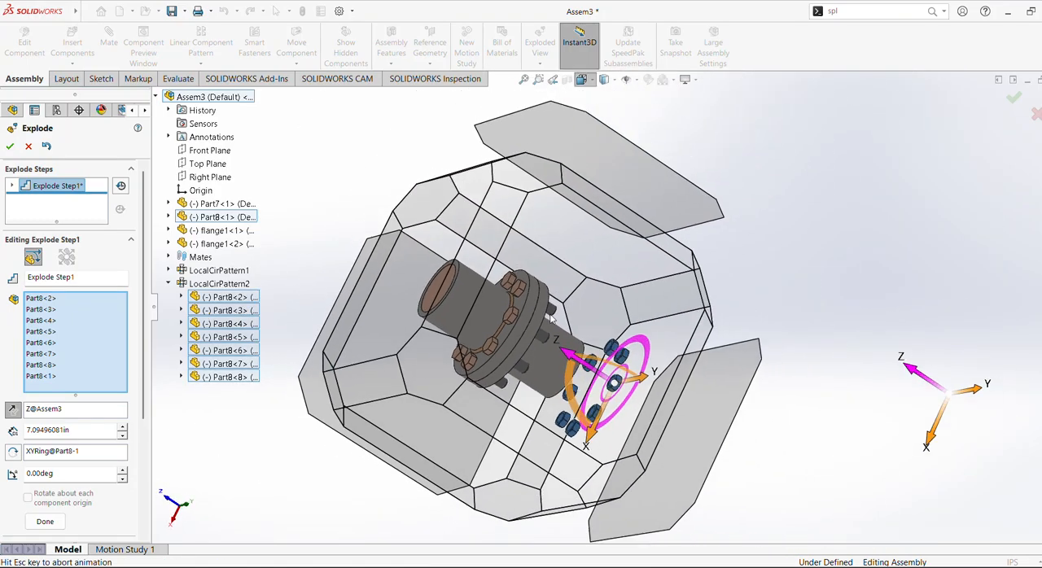
click(551, 325)
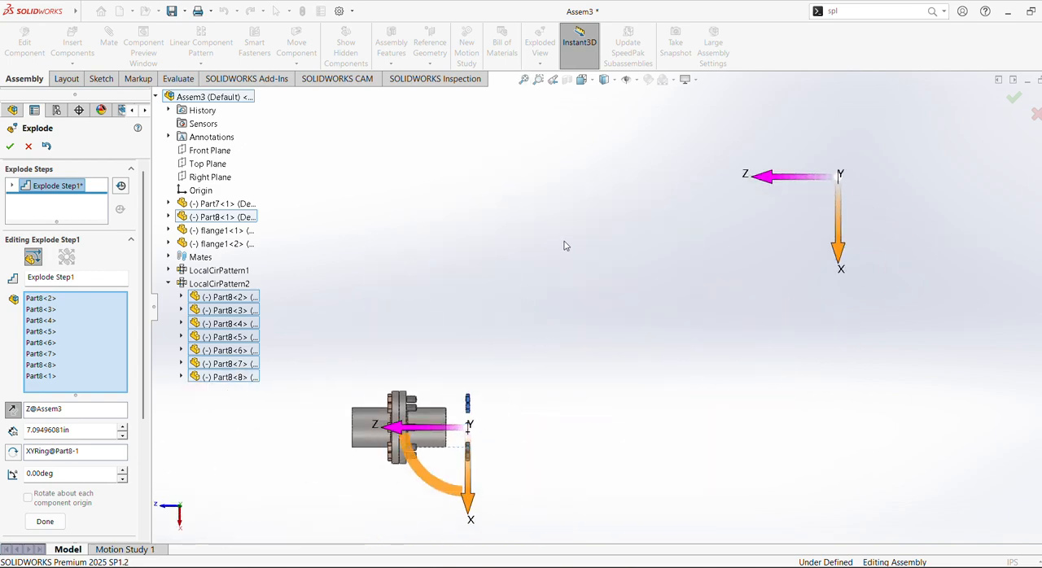
click(523, 79)
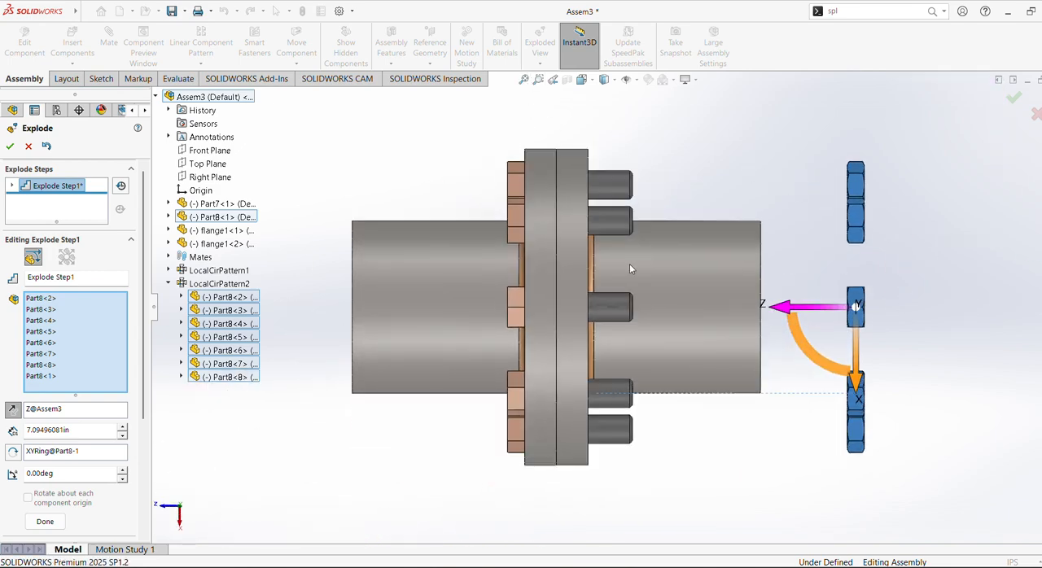
middle_drag(630, 265, 653, 267)
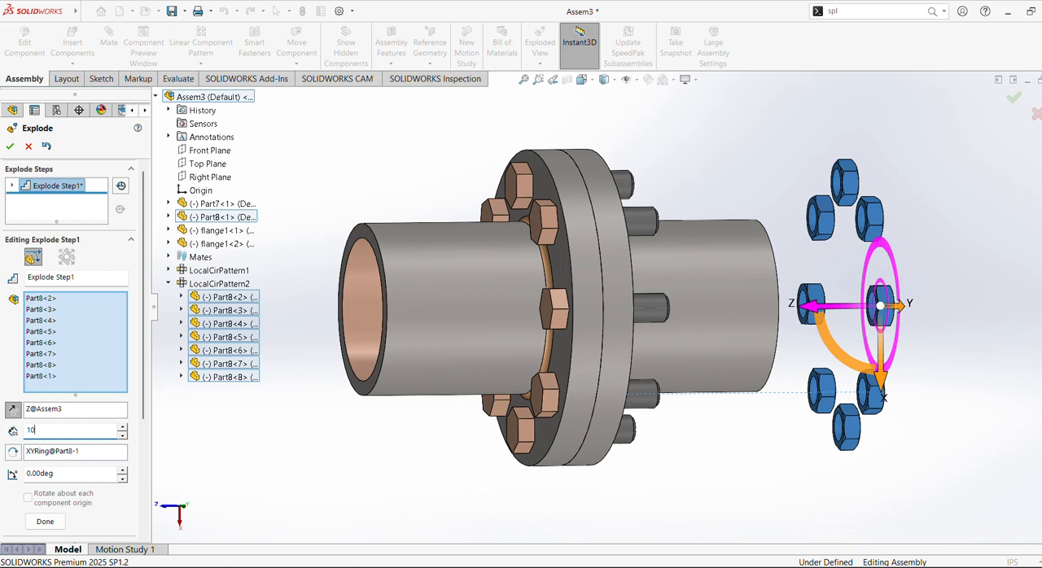
key(Return)
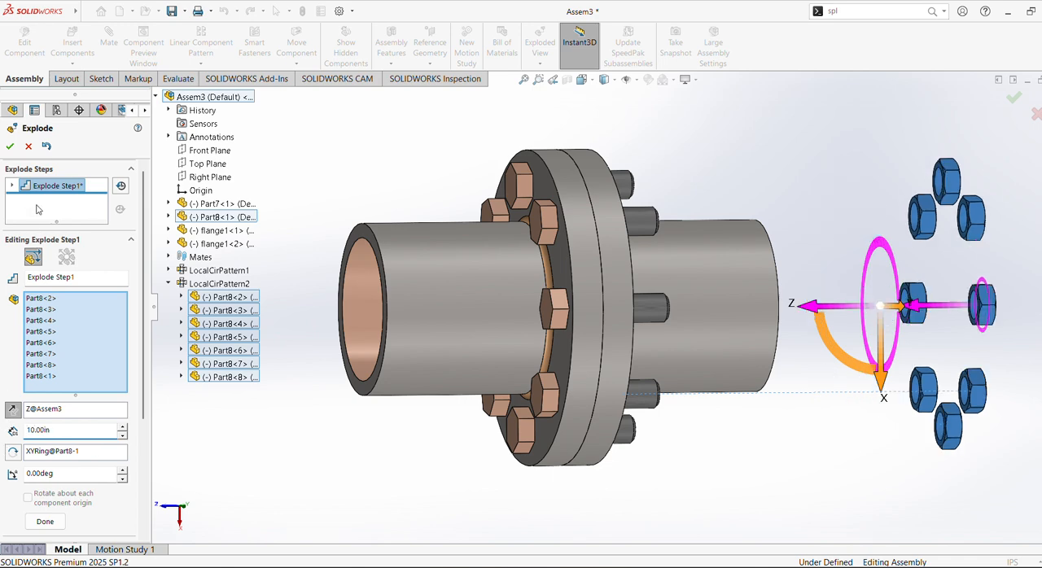
click(52, 522)
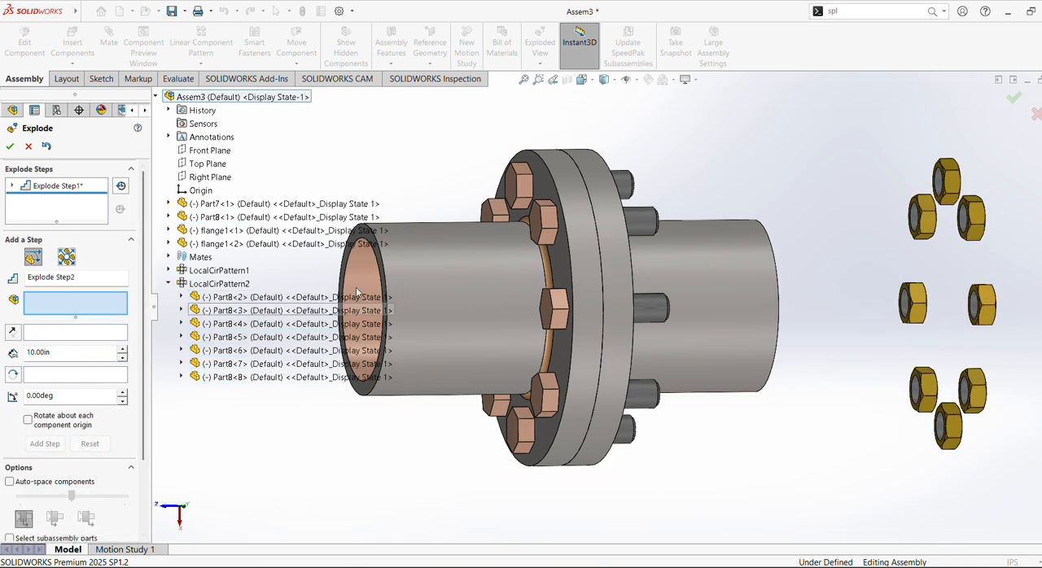
Select all eight bolts, Part7<1> to Part7<8>, for the second explode step.
click(169, 284)
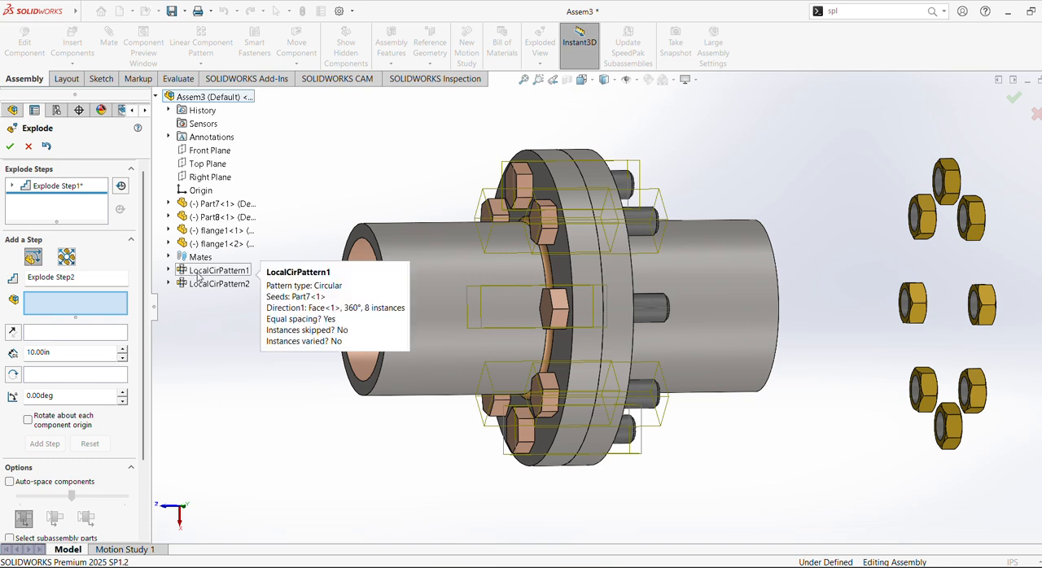
click(168, 270)
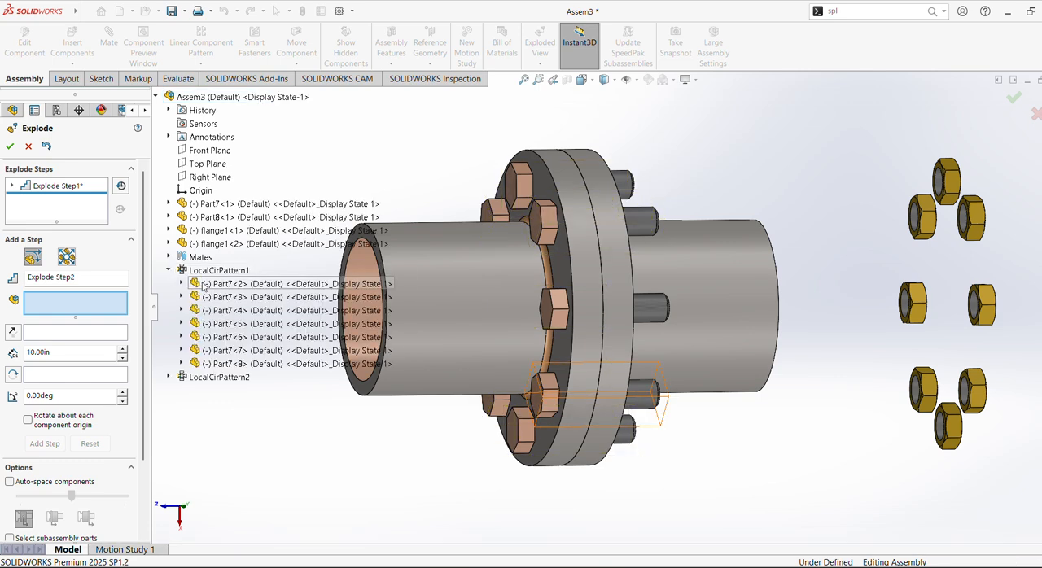
click(205, 284)
click(210, 297)
click(215, 310)
click(220, 324)
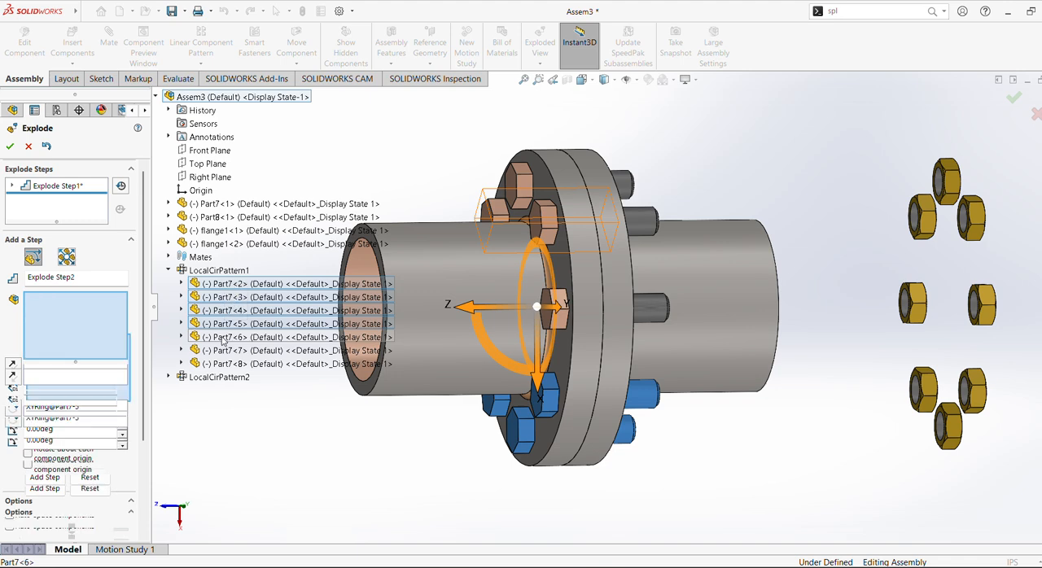
click(223, 337)
click(227, 350)
click(232, 364)
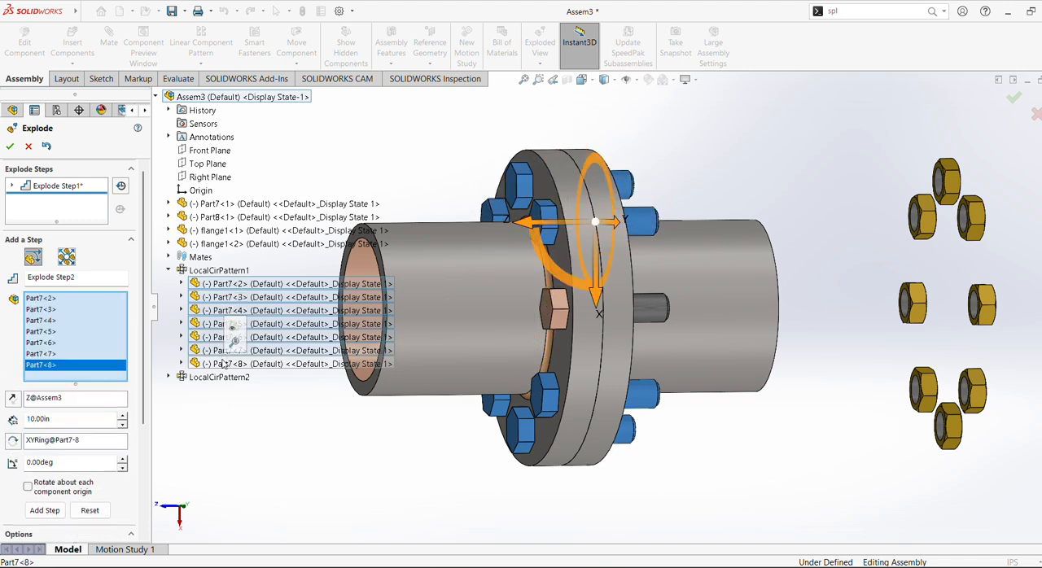
click(549, 314)
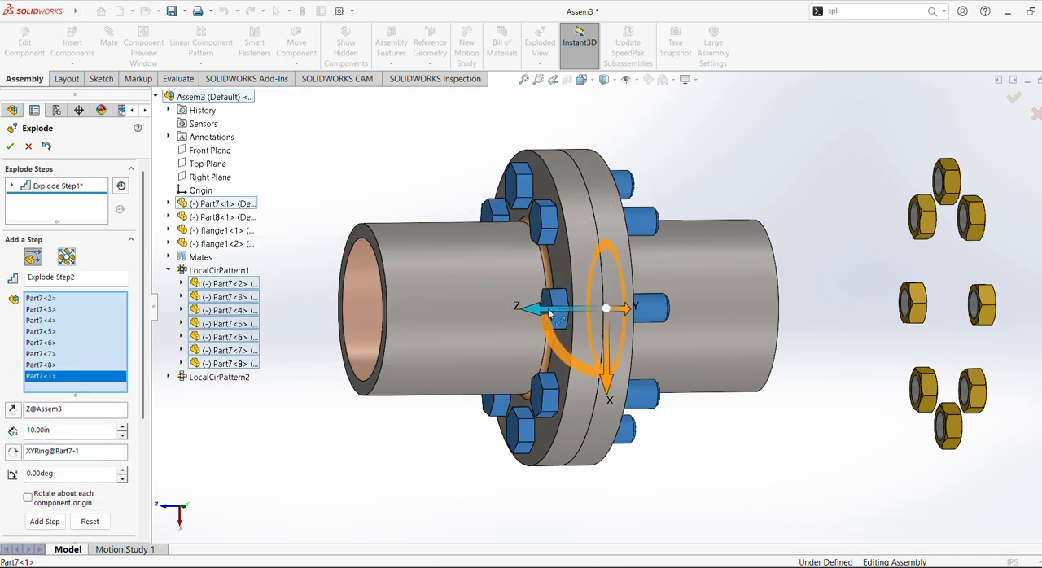
Explode the bolts 10 in along the Z axis, out of the flanges on the bolt-head side, and accept the exploded view.
drag(538, 312, 341, 311)
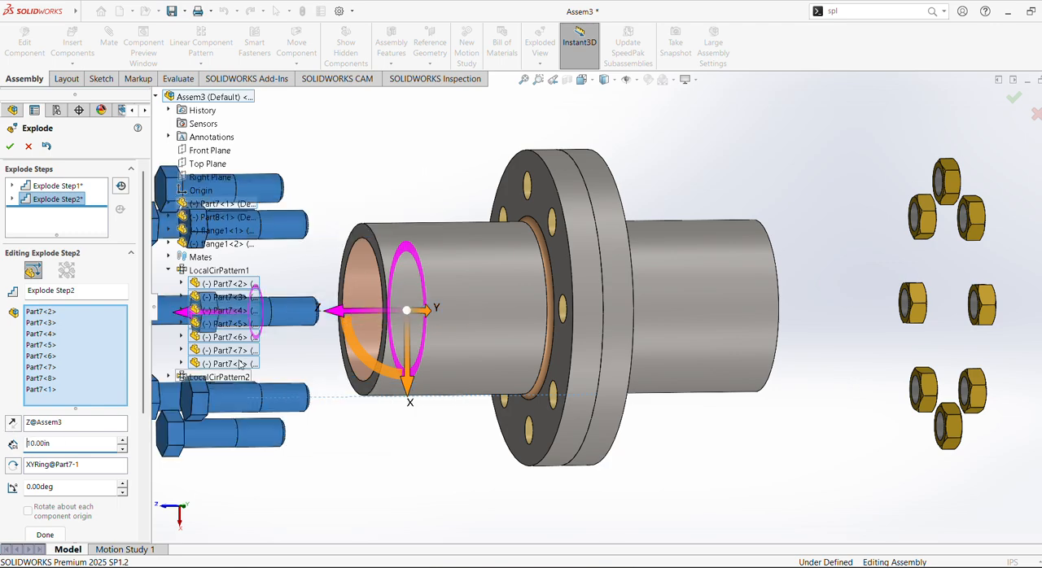
scroll(429, 305, up, 3)
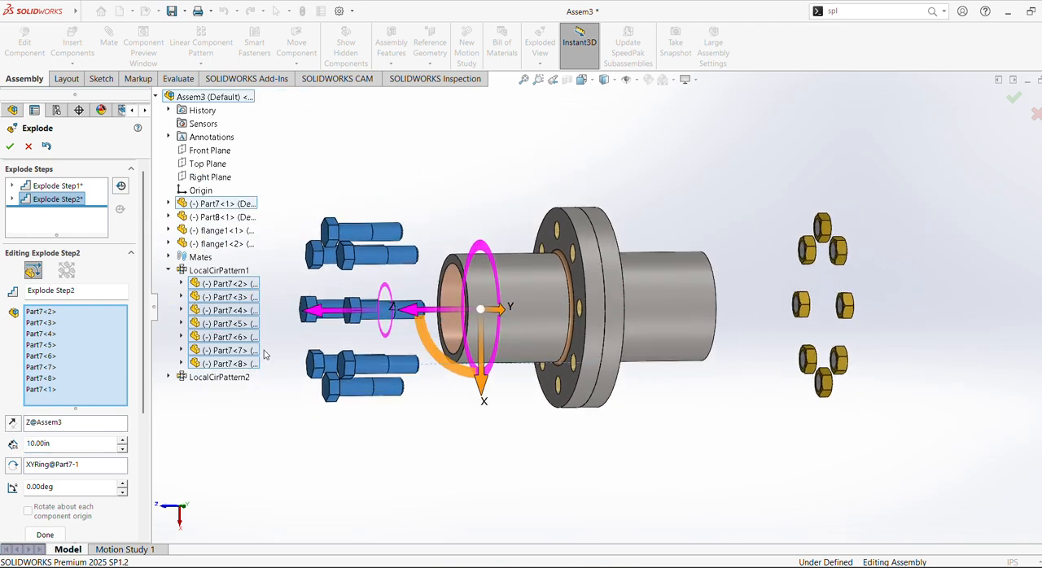
click(10, 146)
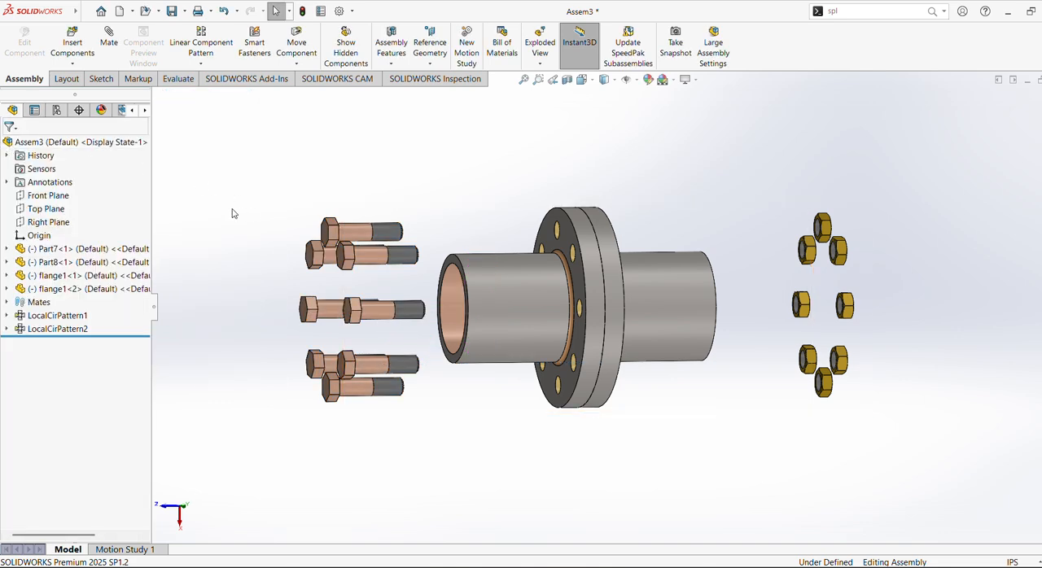
Find Exploded View1 under the assembly's Default configuration, collapse it and explode it again.
click(58, 111)
click(19, 166)
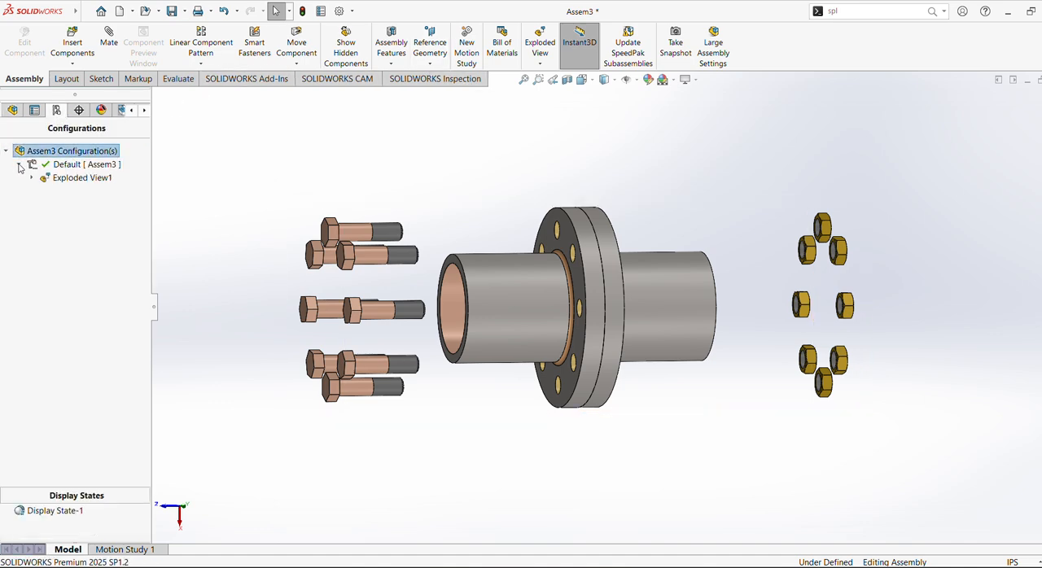
click(67, 179)
right_click(78, 183)
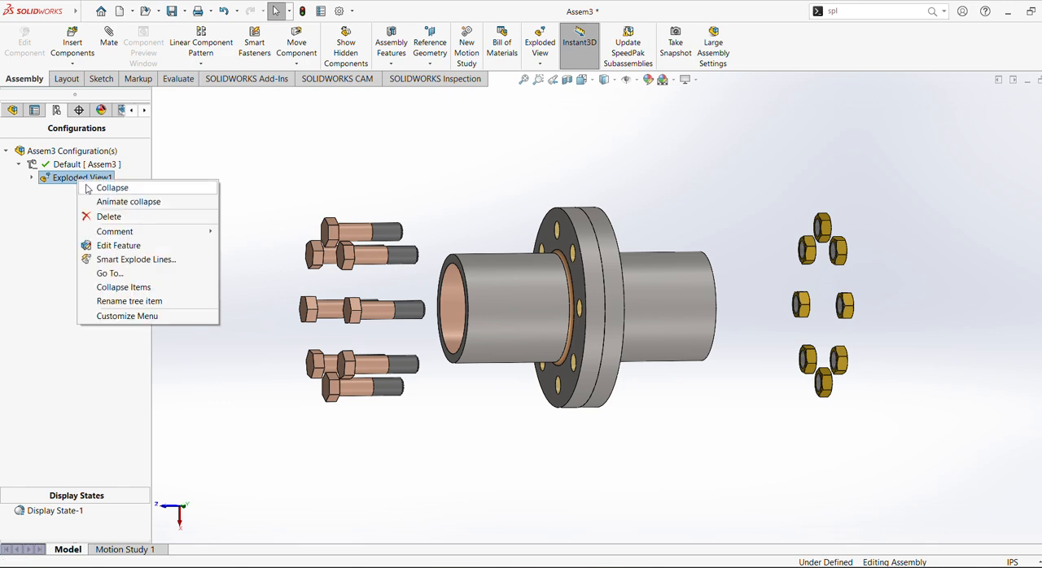
click(89, 188)
right_click(84, 182)
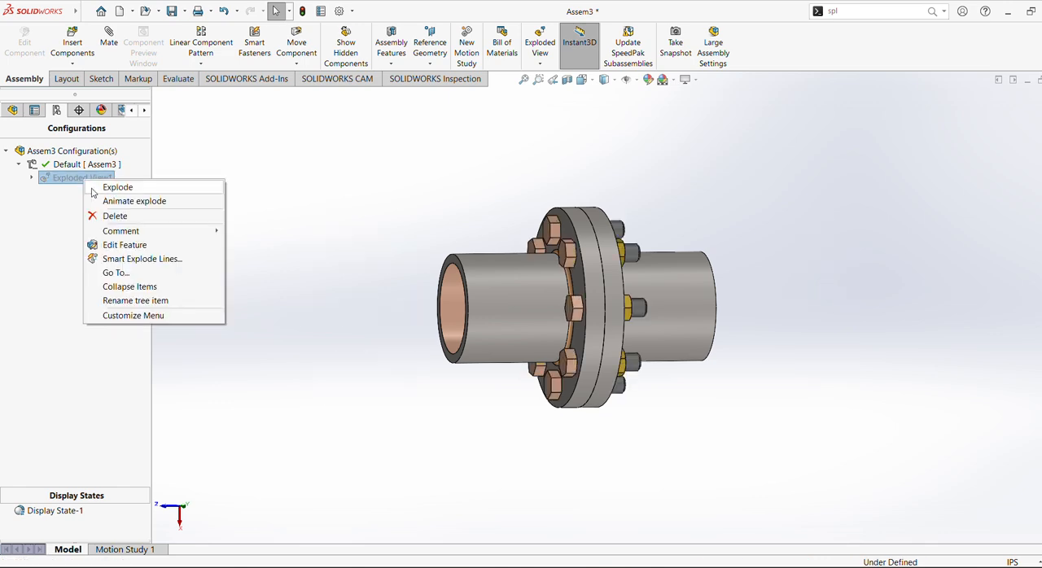
click(93, 188)
Play the animated collapse of Exploded View1 and close the animation controller.
right_click(87, 184)
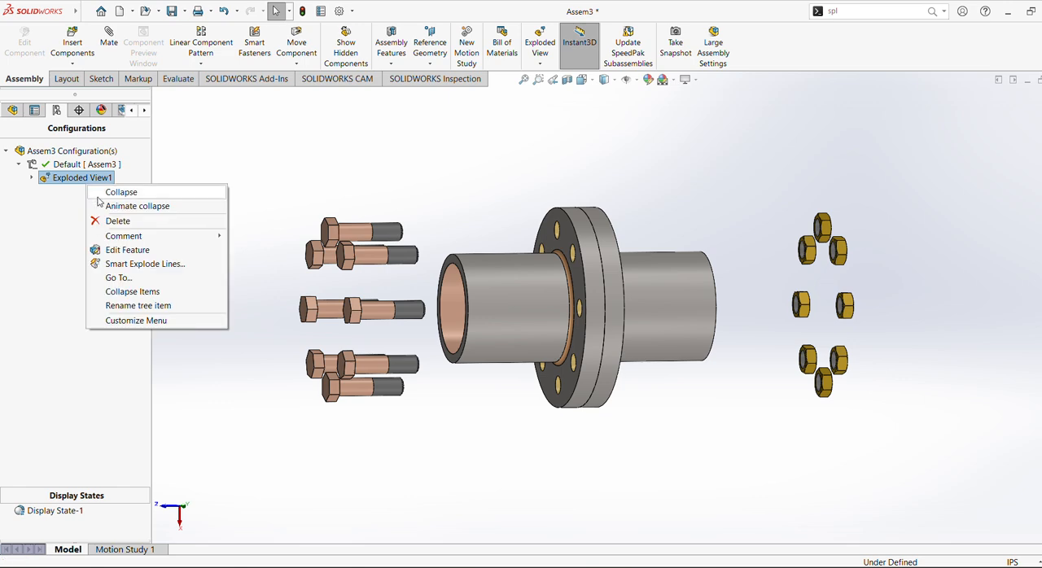
click(104, 206)
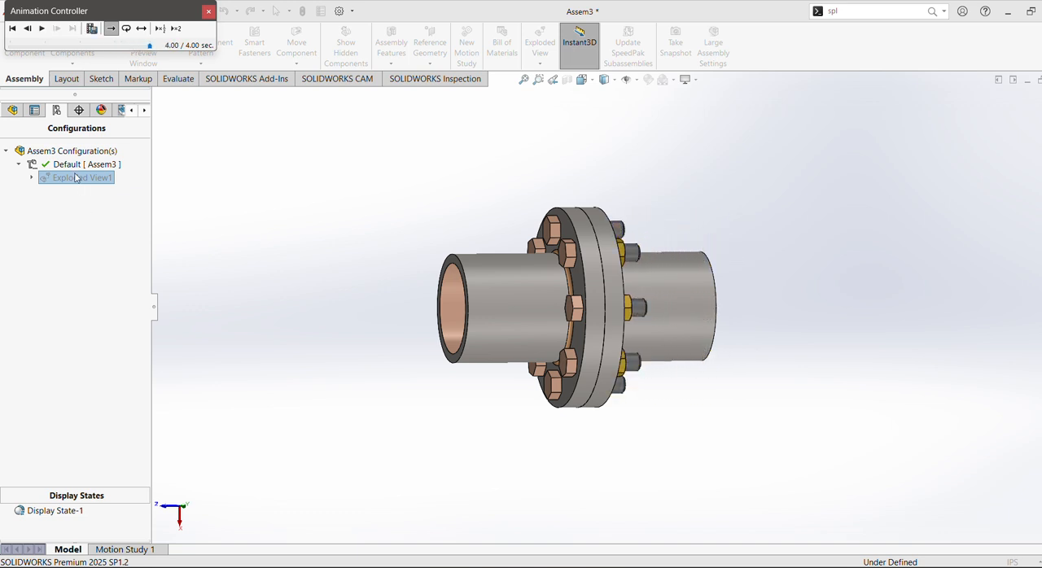
click(207, 13)
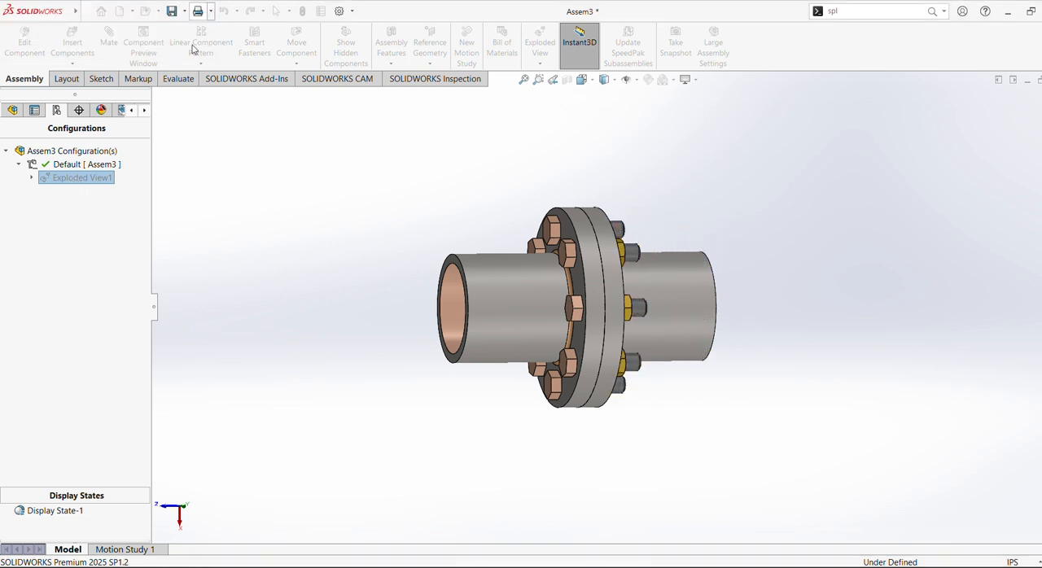
Edit Exploded View1 and add an explode step moving flange1<2> 5 in along the Z axis away from the other flange.
right_click(88, 181)
click(46, 199)
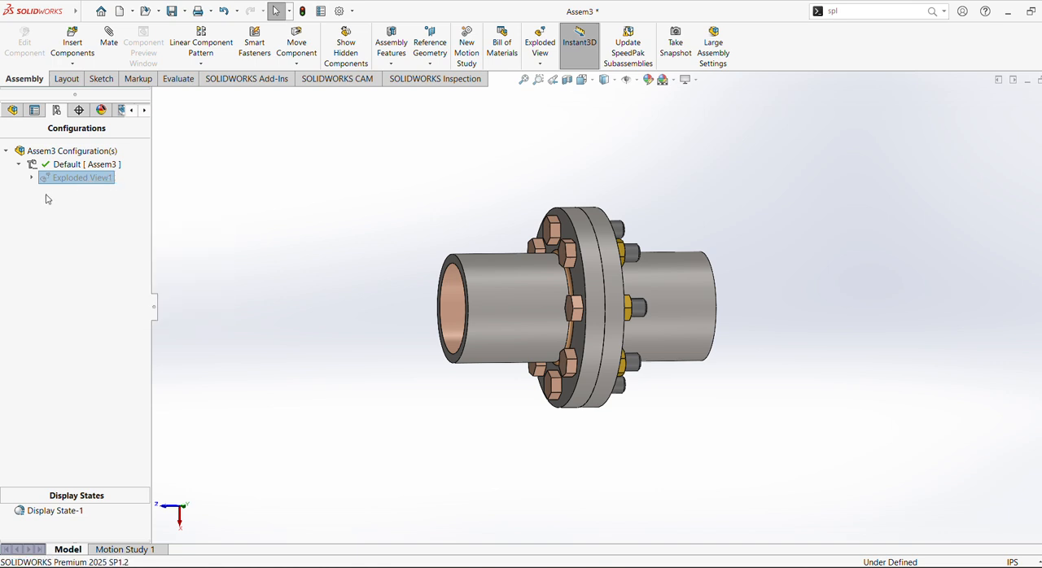
right_click(69, 182)
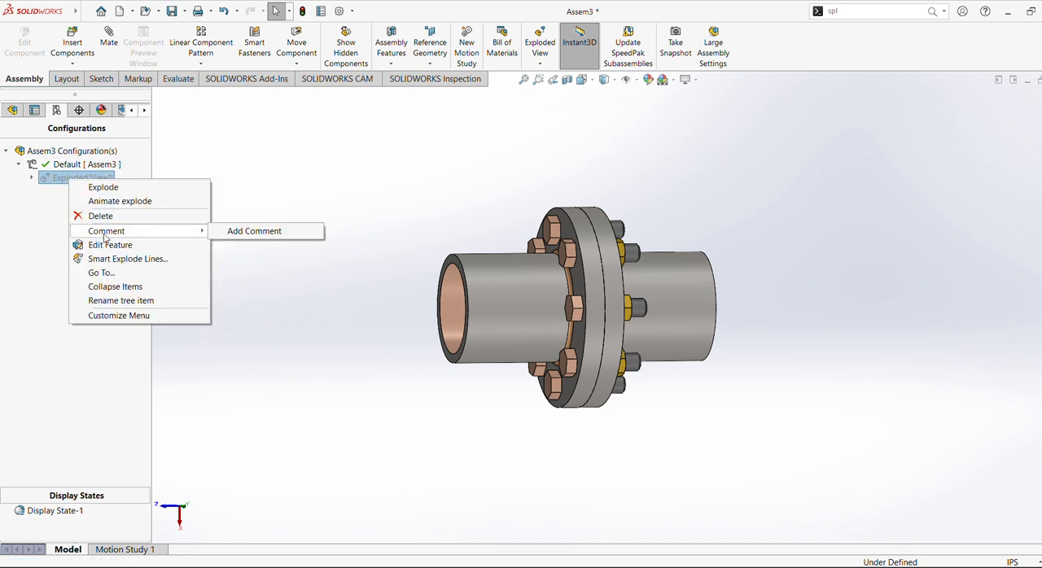
click(88, 242)
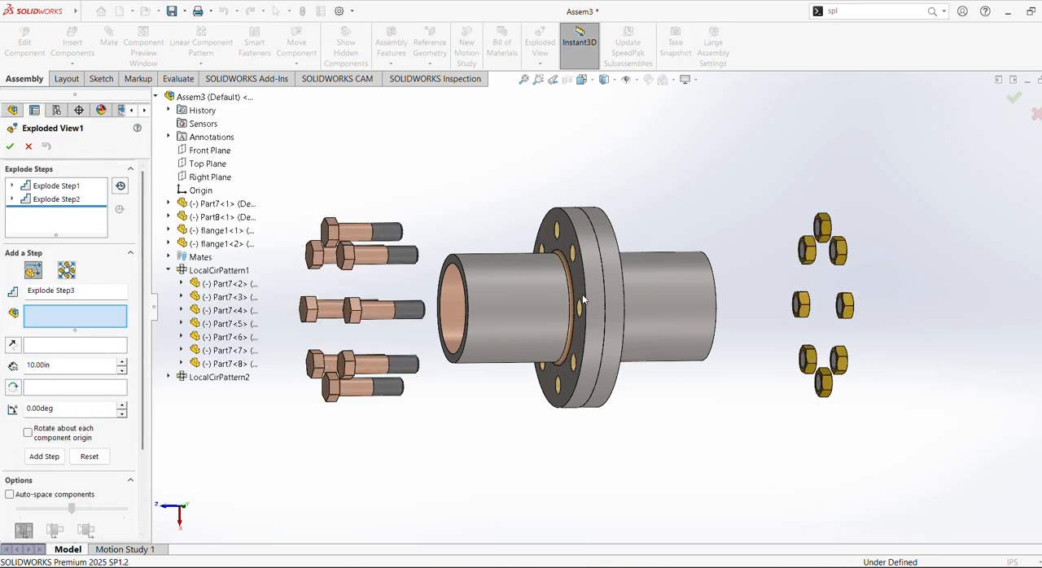
click(681, 317)
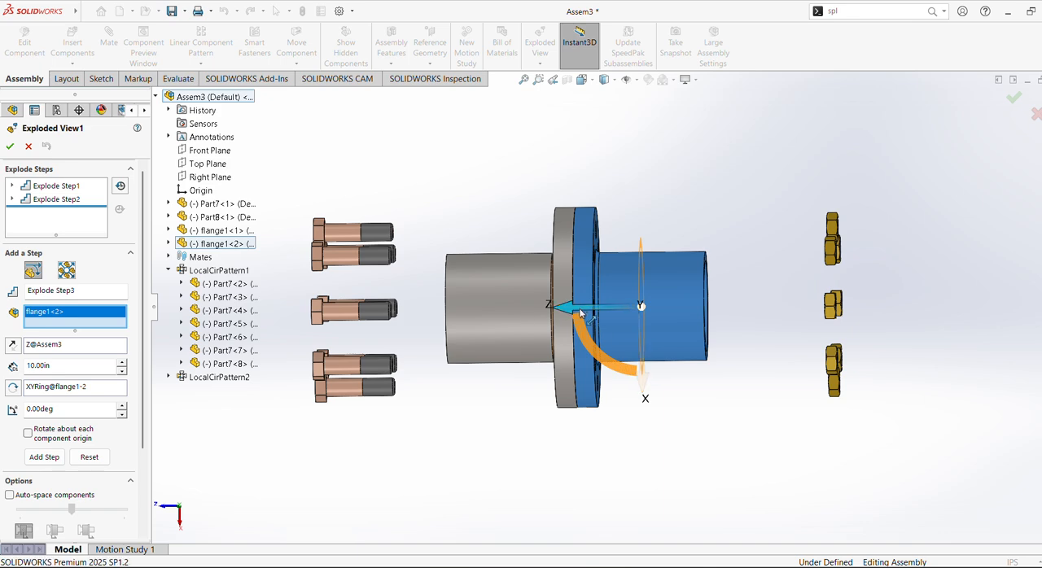
drag(581, 314, 682, 316)
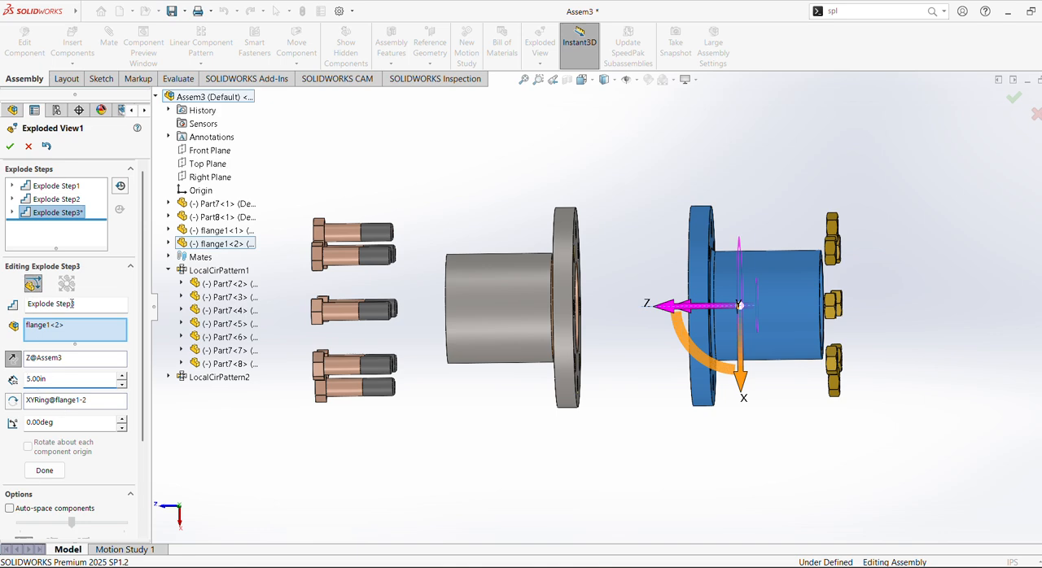
Finish the flange1<2> explode step, add one moving flange1<1> 5 in along the Z axis away from flange1<2>, and accept the exploded view.
scroll(76, 456, down, 4)
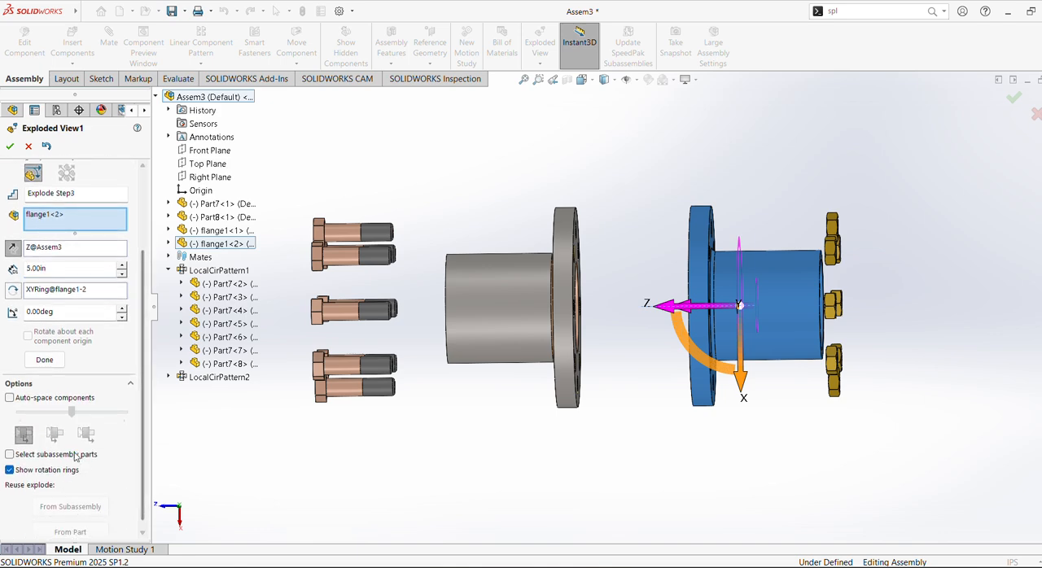
click(44, 359)
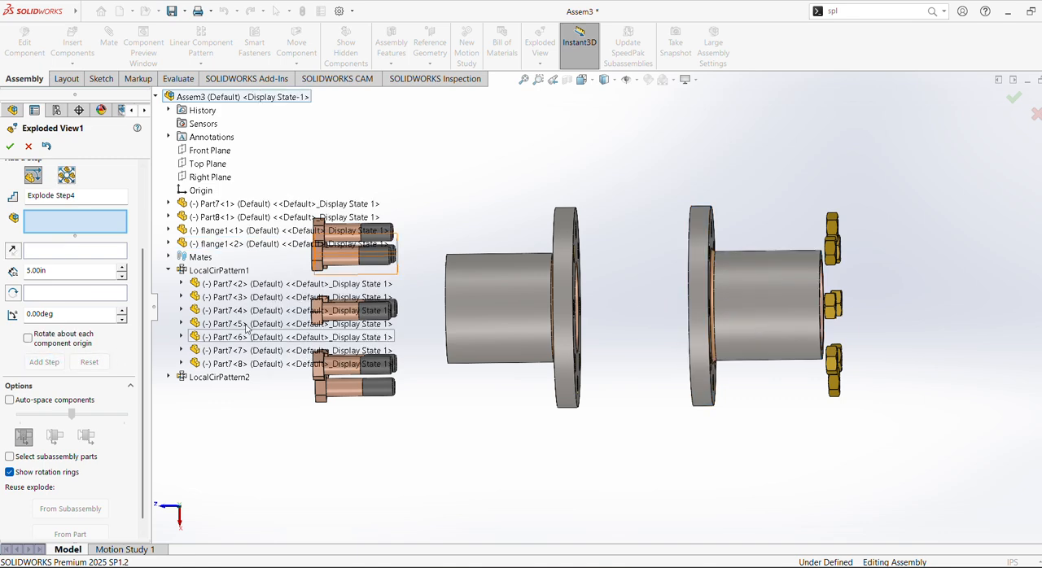
click(497, 323)
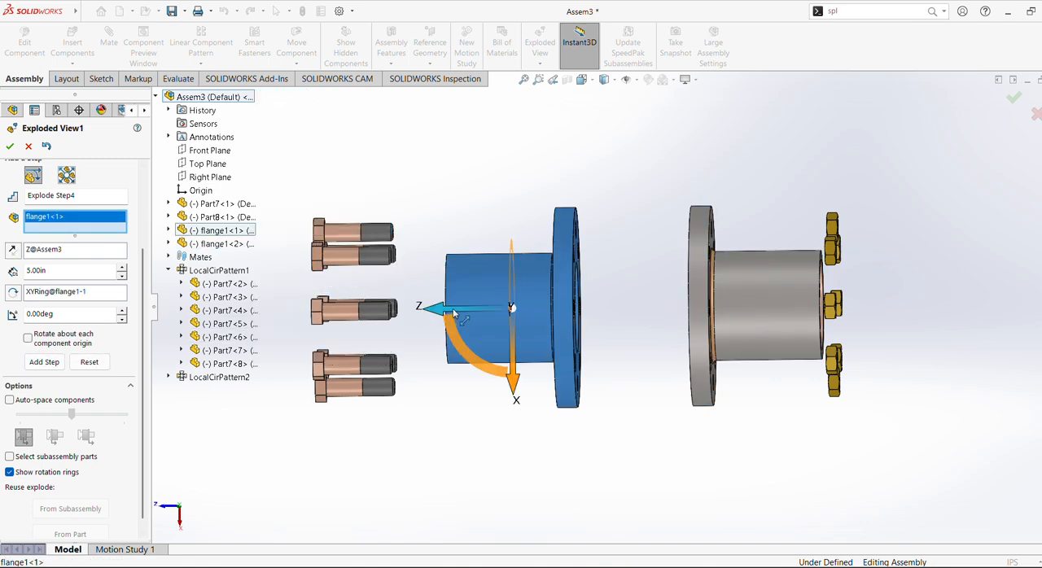
drag(456, 308, 428, 308)
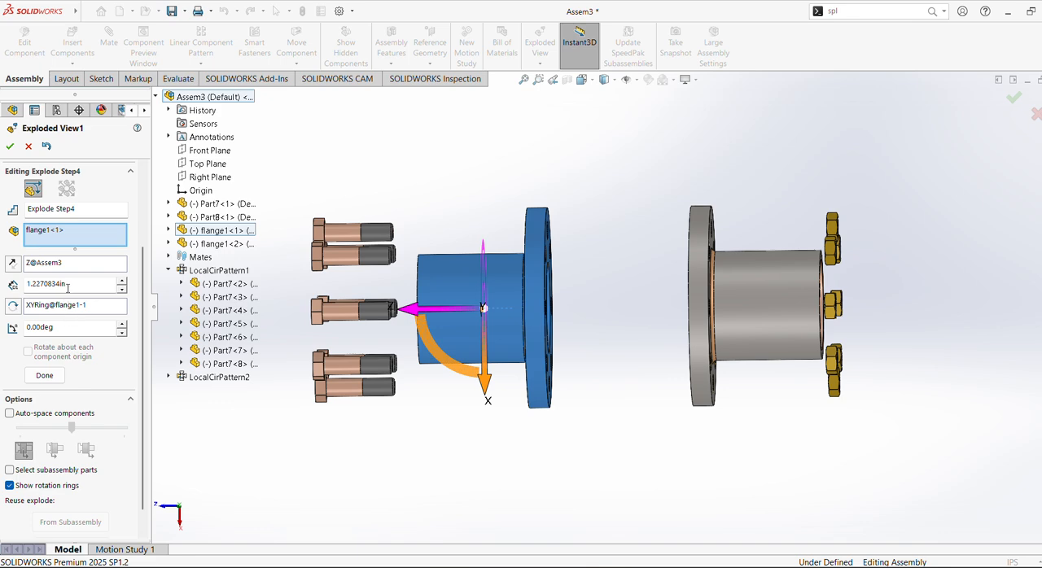
key(Return)
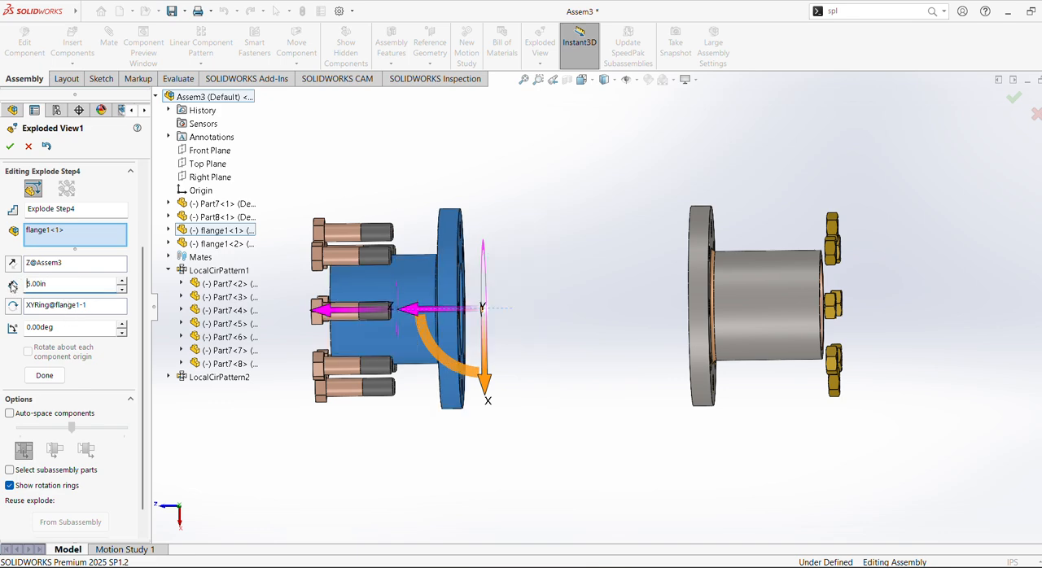
click(44, 375)
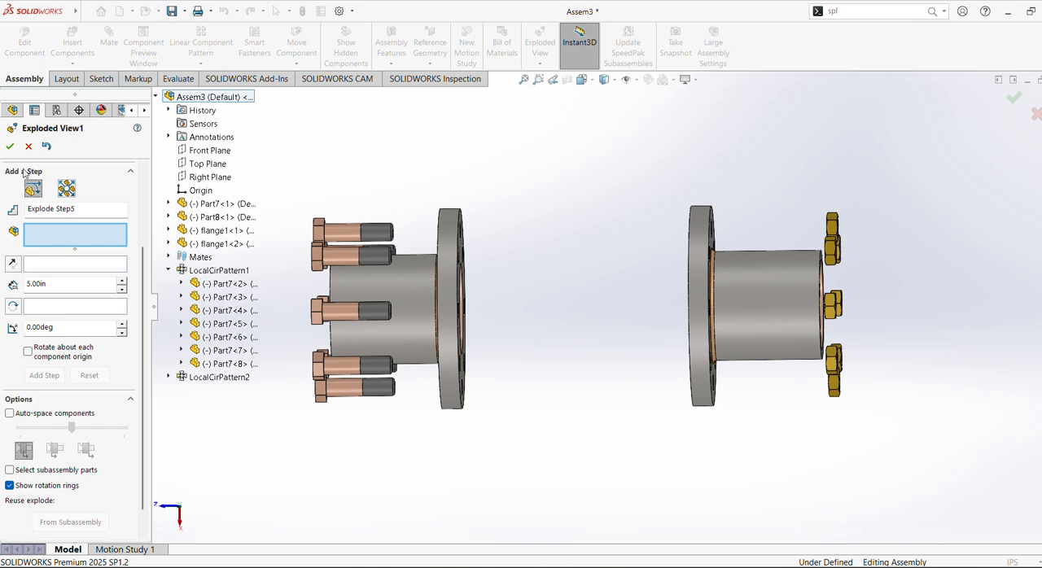
click(10, 146)
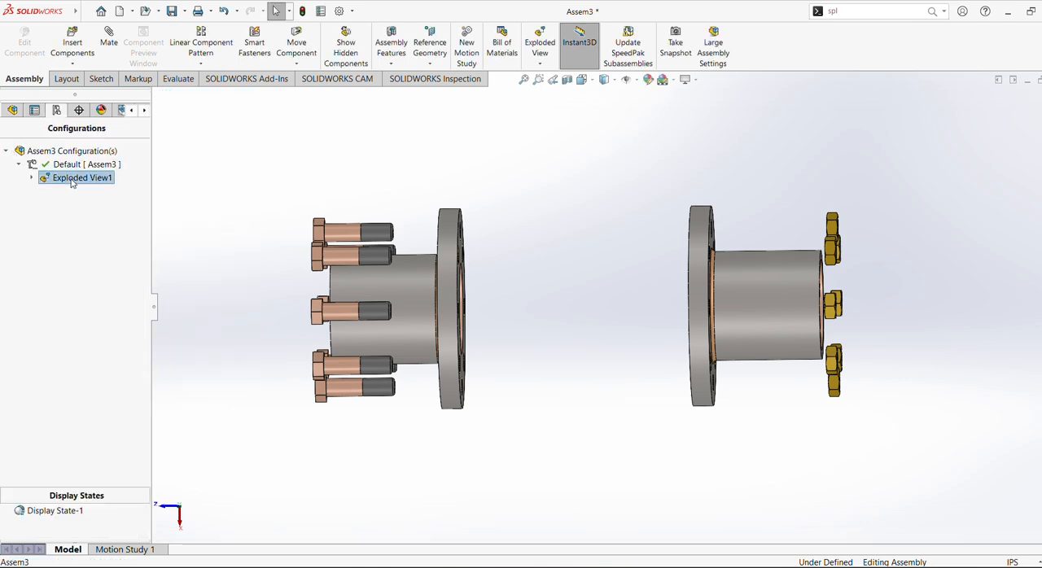
Collapse Exploded View1, switch to the Right view, explode the assembly again and inspect it at an angle.
click(104, 188)
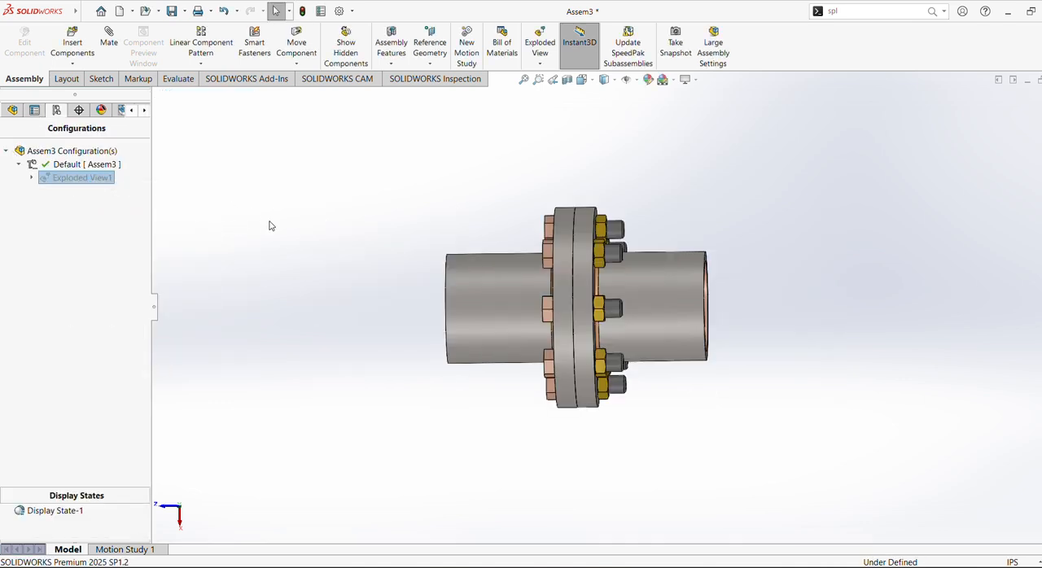
key(ctrl+4)
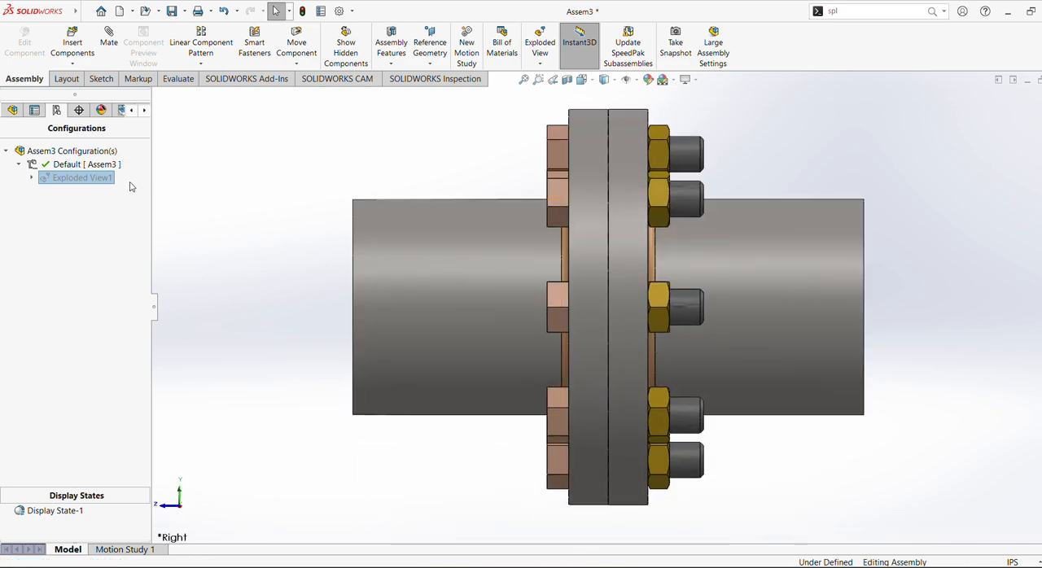
click(114, 191)
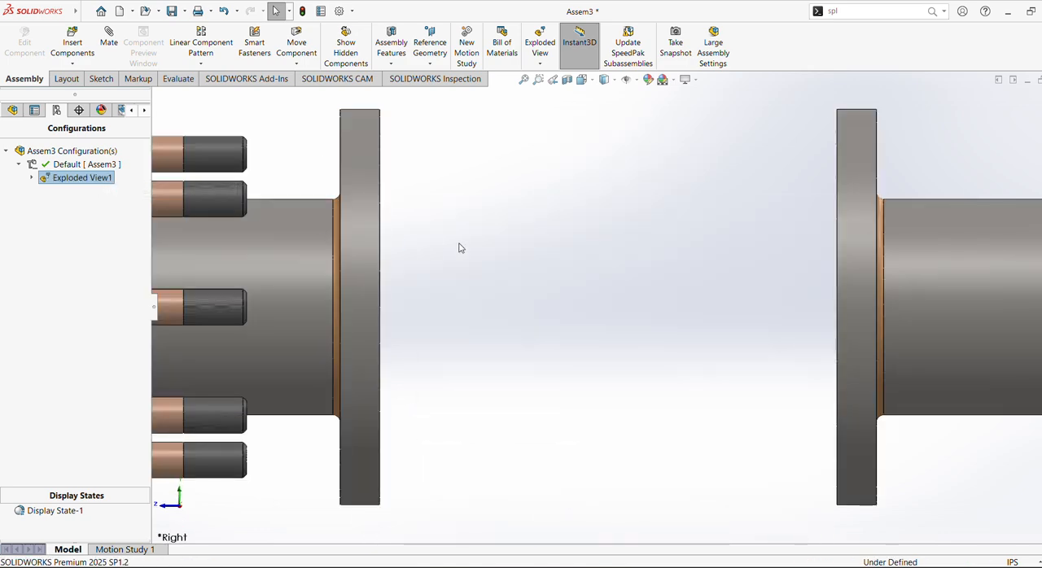
middle_drag(486, 243, 541, 234)
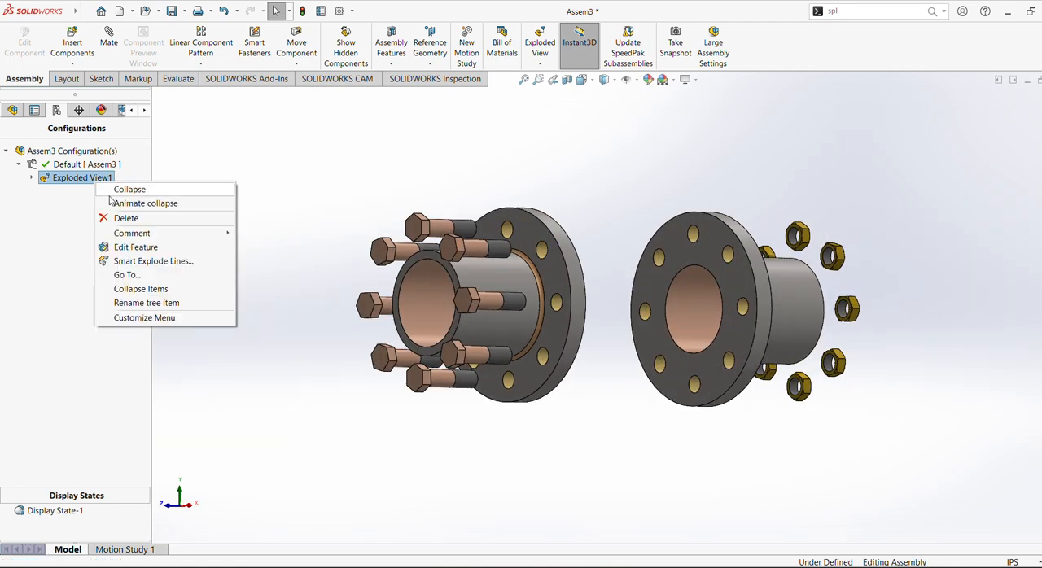
Play the animated collapse of Exploded View1, followed by its animated explode, and view the separated components up close.
click(122, 204)
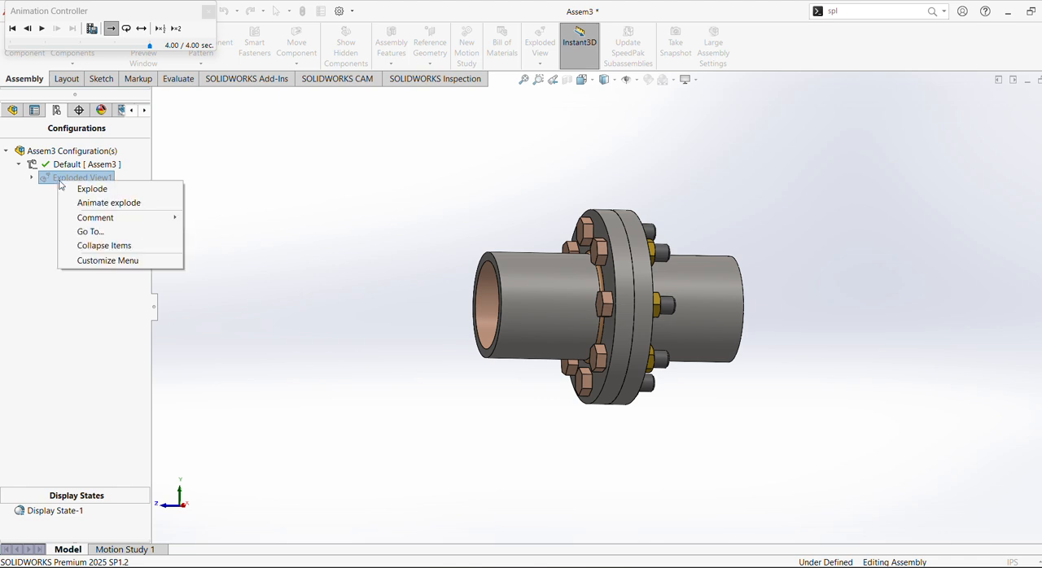
click(82, 204)
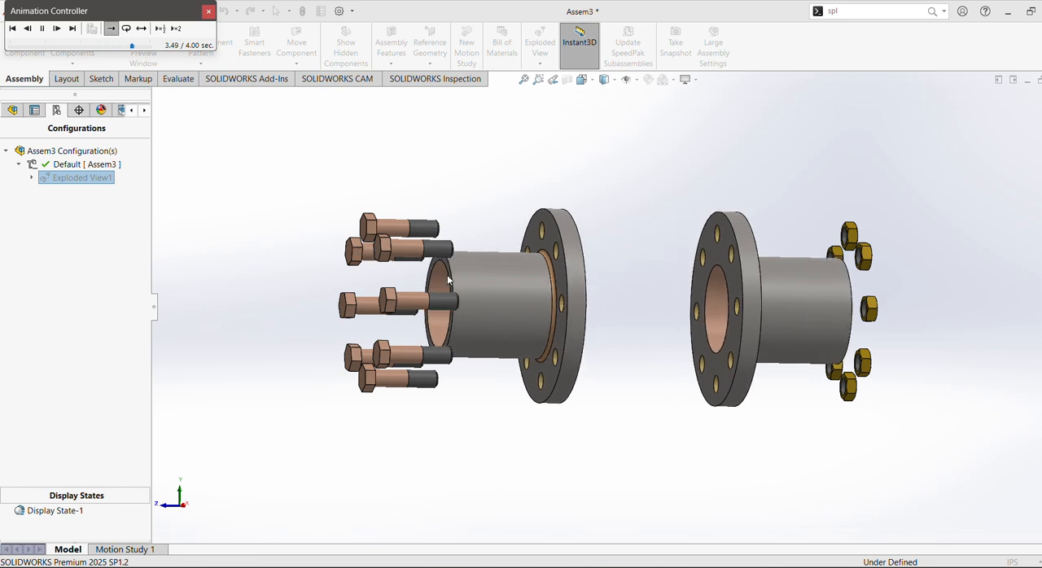
scroll(528, 242, down, 3)
scroll(528, 243, down, 1)
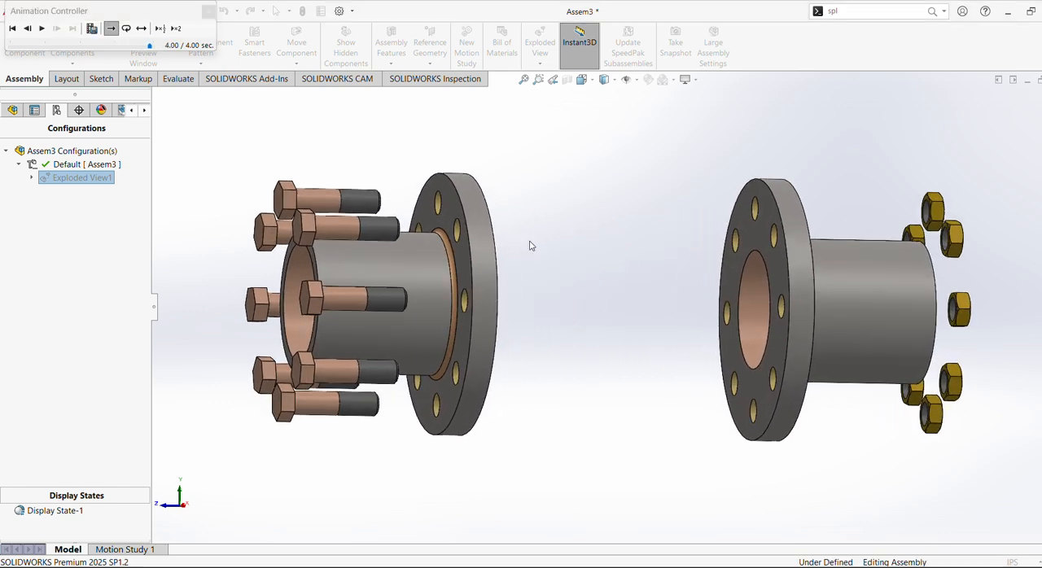
scroll(574, 248, down, 3)
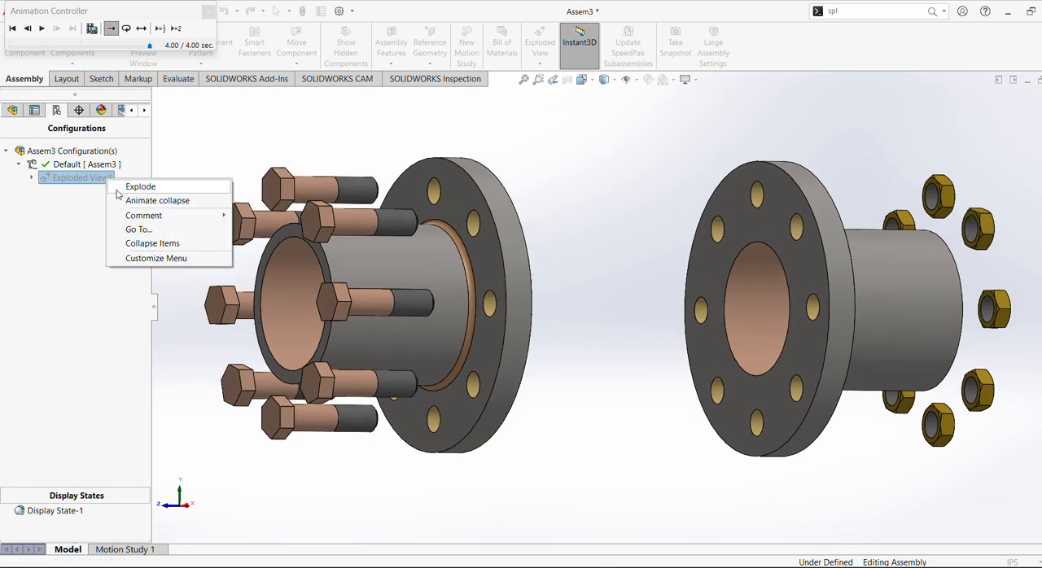
Replay the animated collapse of Exploded View1 and inspect the assembled flanges, bolts and nuts from different angles.
click(130, 203)
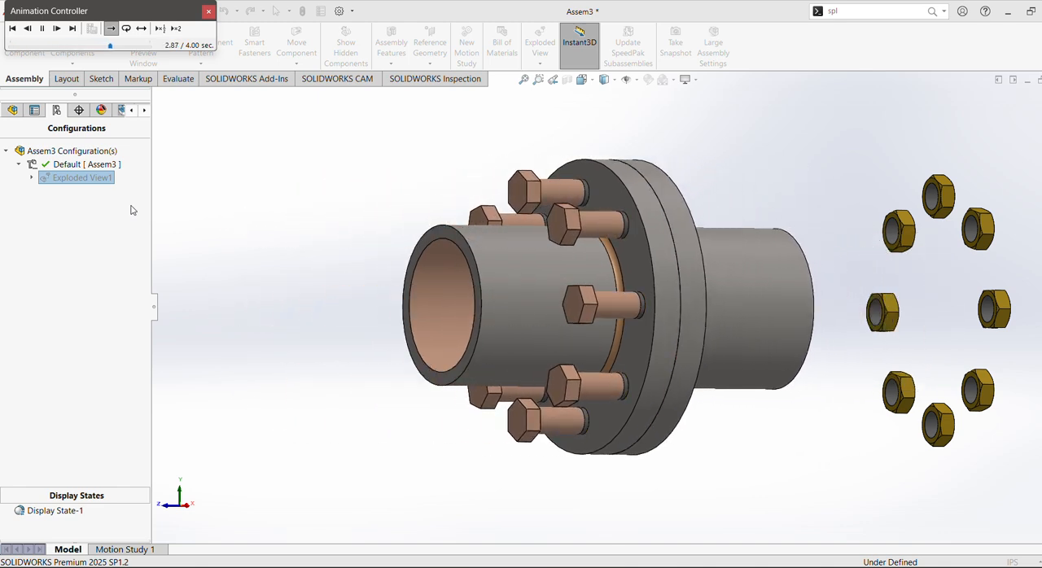
middle_drag(431, 305, 427, 350)
scroll(544, 333, down, 2)
ctrl+middle_drag(609, 342, 543, 350)
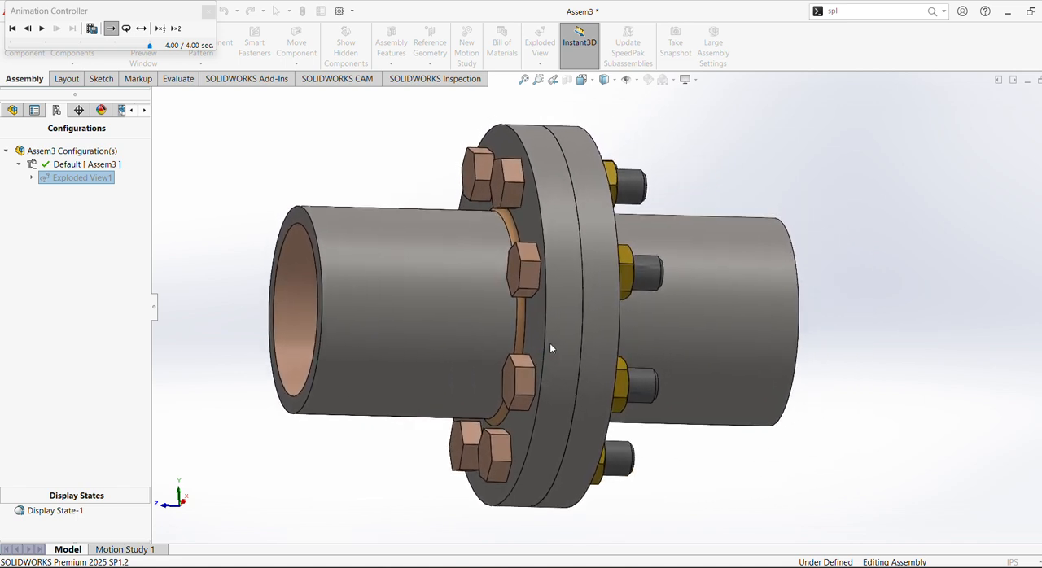